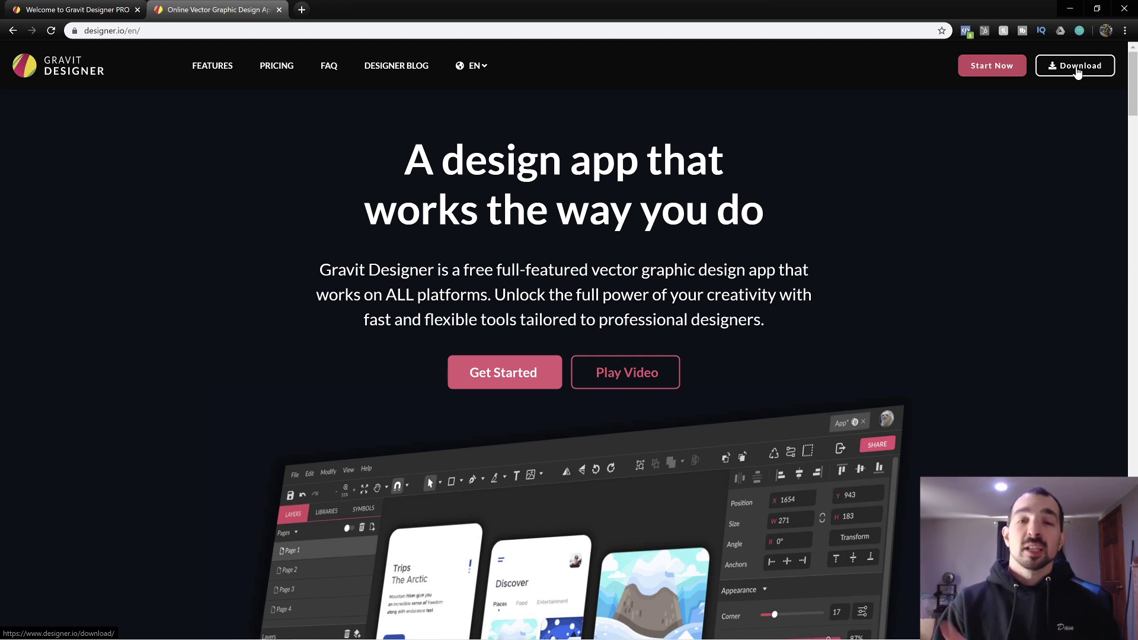
- Create a Gravit Designer account through Google sign-in and get started with the free version
{"action": "left_click", "coordinate": [997, 70]}
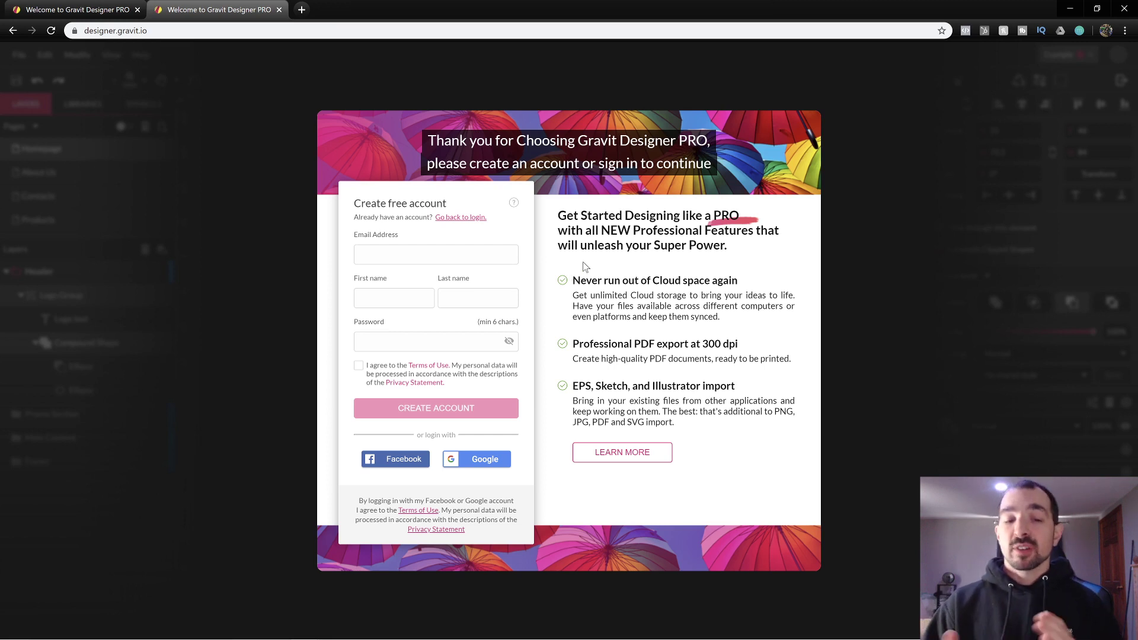
{"action": "left_click", "coordinate": [436, 254]}
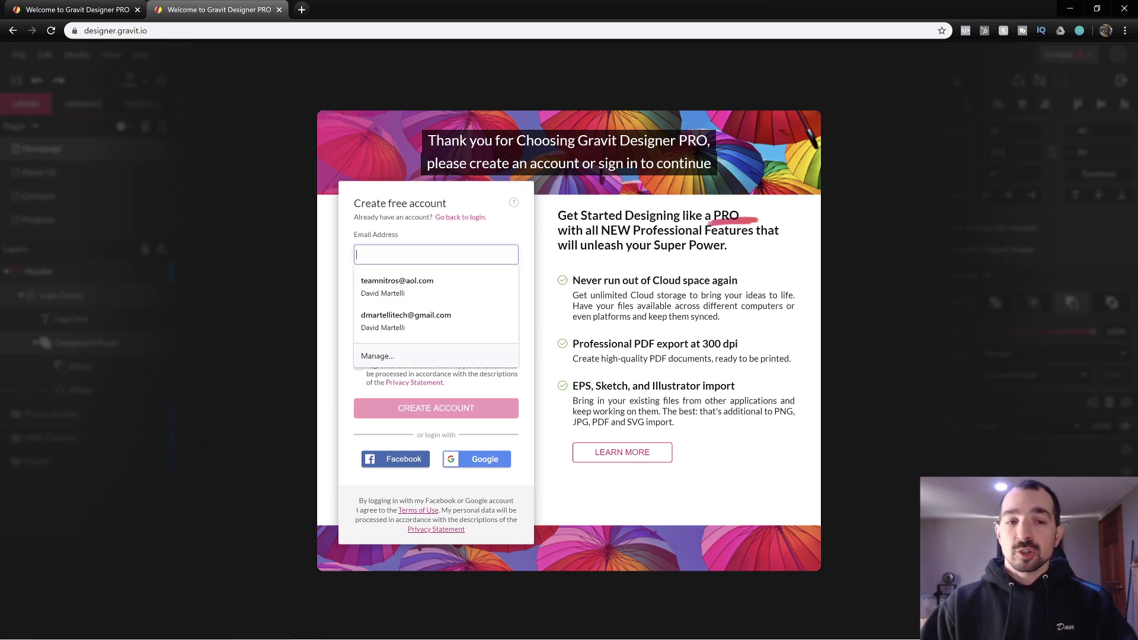
{"action": "left_click", "coordinate": [476, 209]}
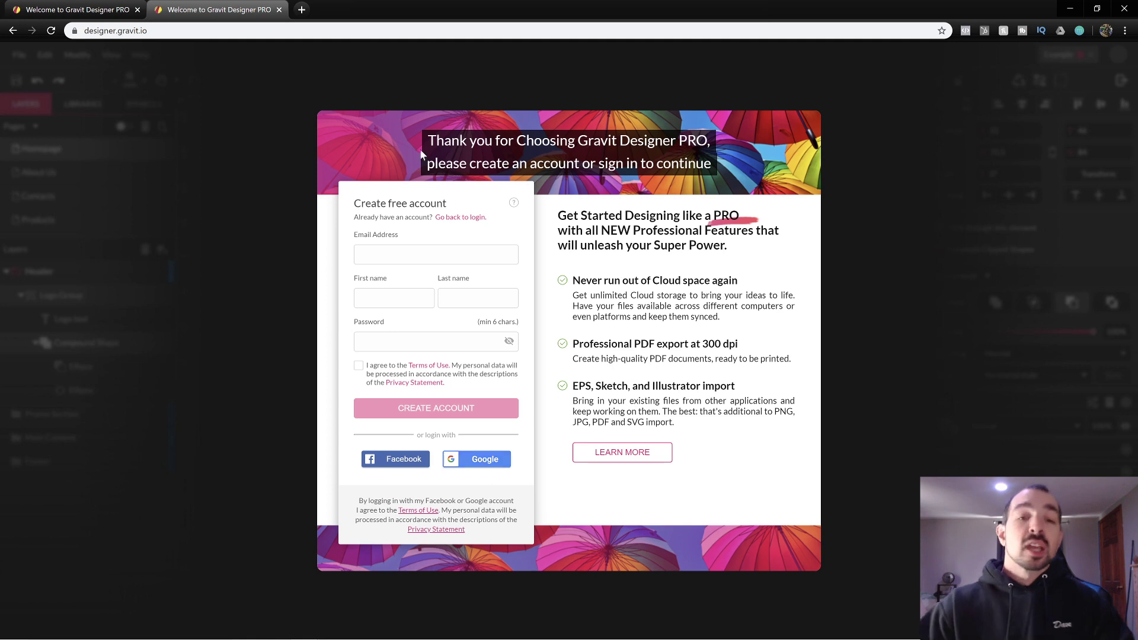
{"action": "left_click", "coordinate": [488, 464]}
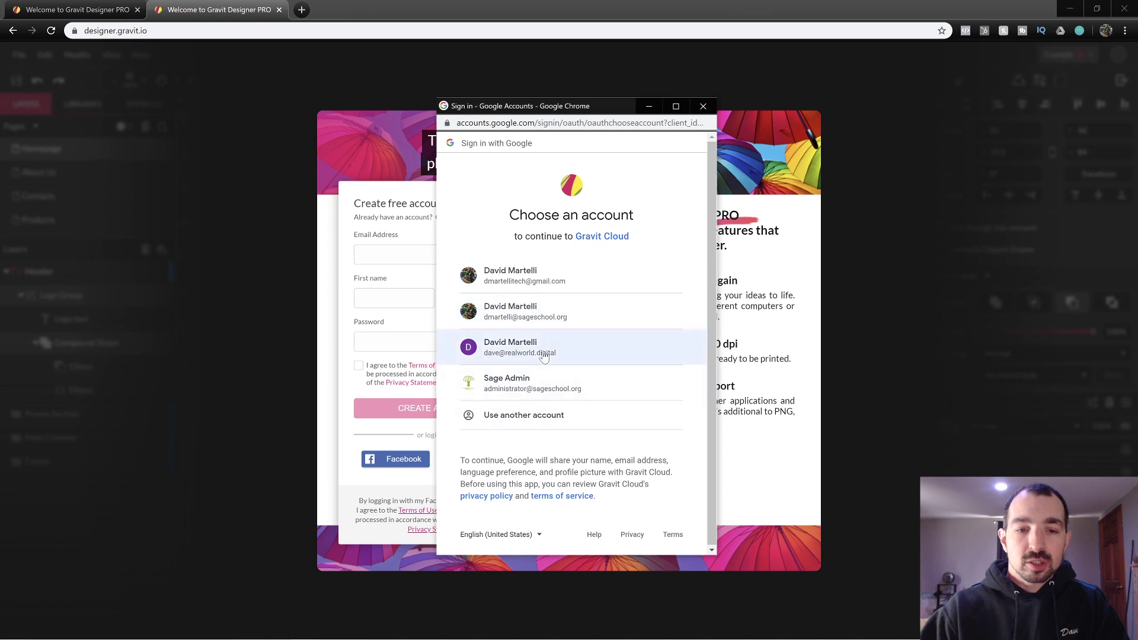
{"action": "left_click", "coordinate": [544, 353]}
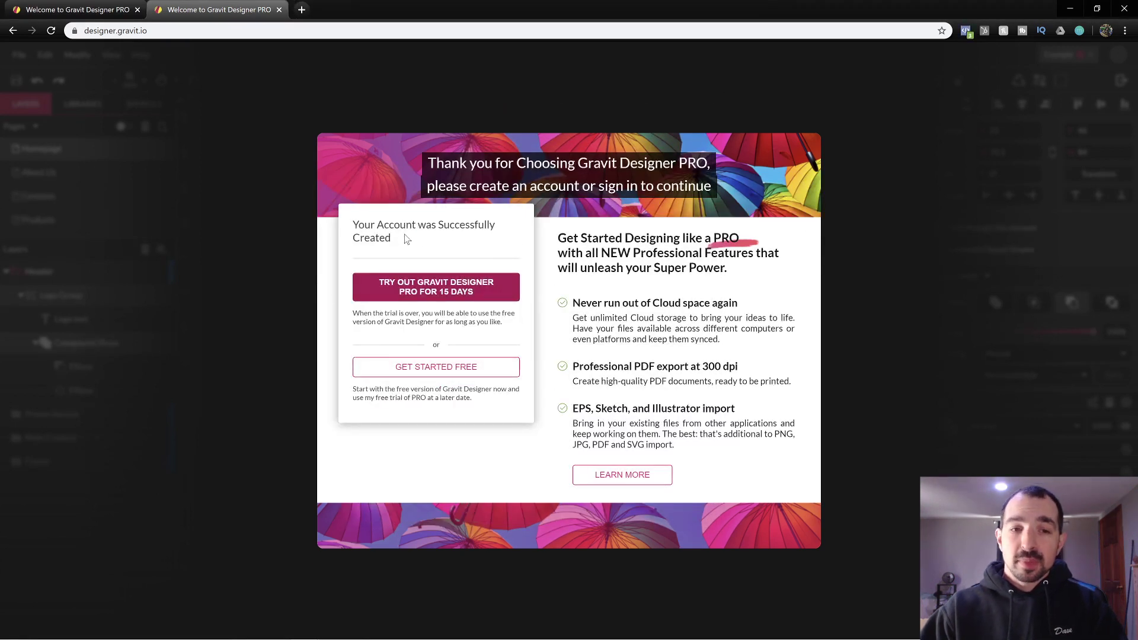
{"action": "left_click_drag", "start_coordinate": [394, 225], "coordinate": [450, 241]}
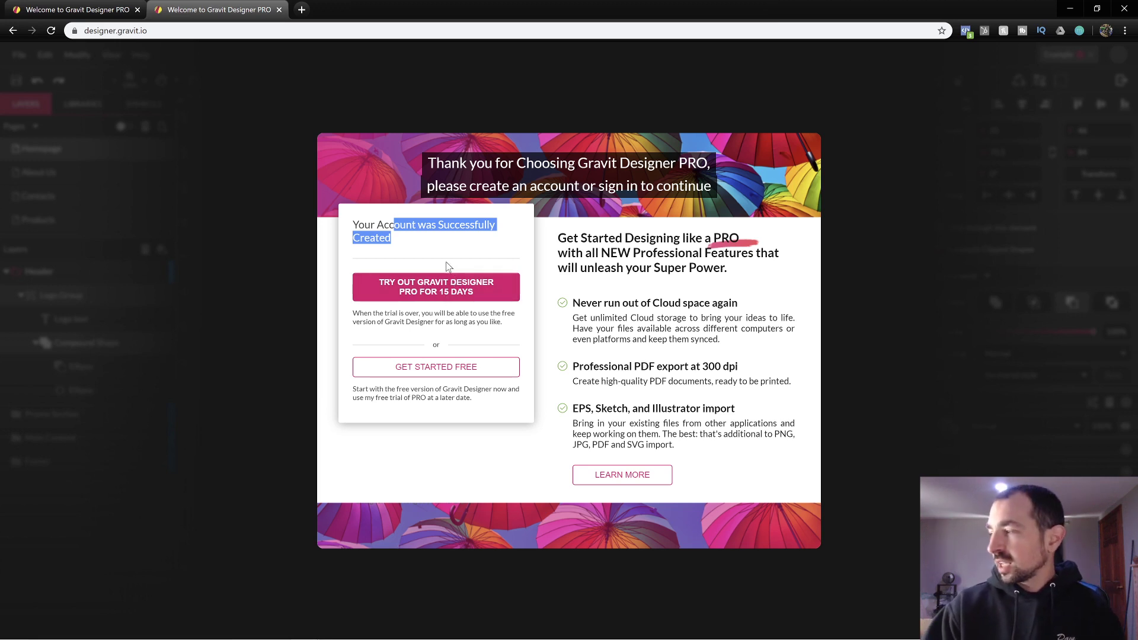
{"action": "left_click", "coordinate": [460, 370]}
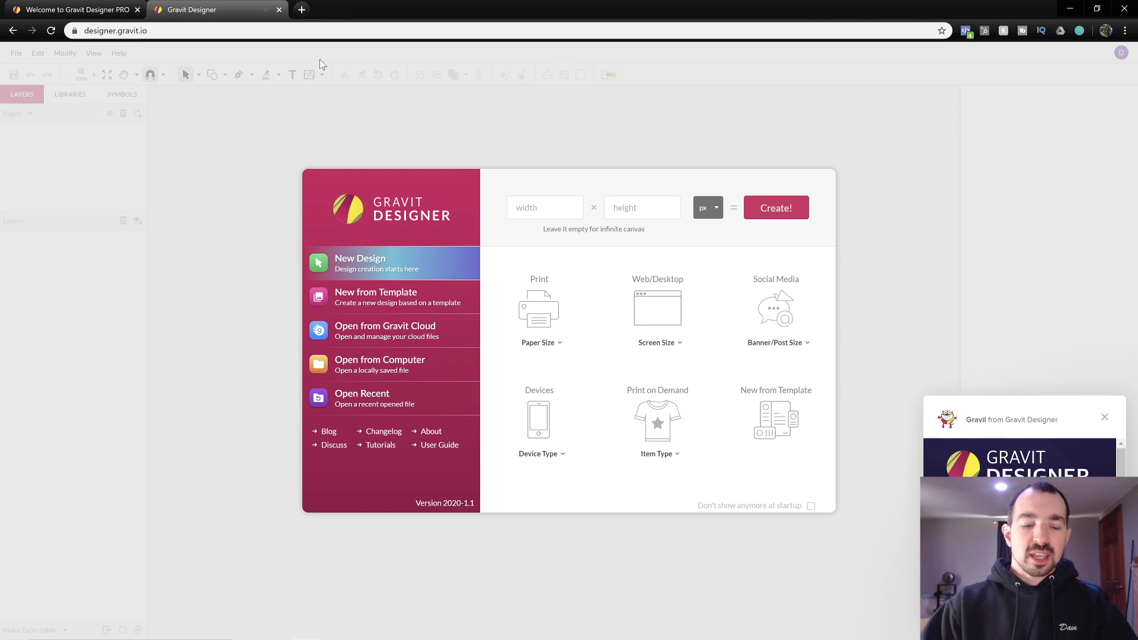
- Switch to Ready Maker and examine the three brown goomb enemies on the platforms, then deselect them
{"action": "key", "text": "alt+Tab"}
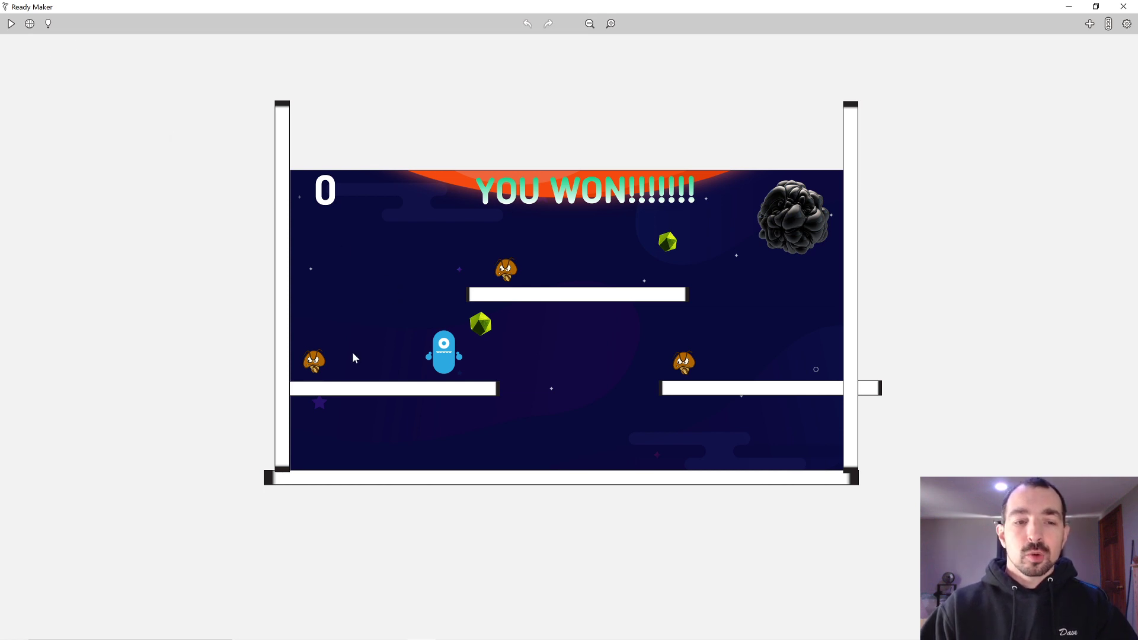
{"action": "left_click", "coordinate": [315, 366]}
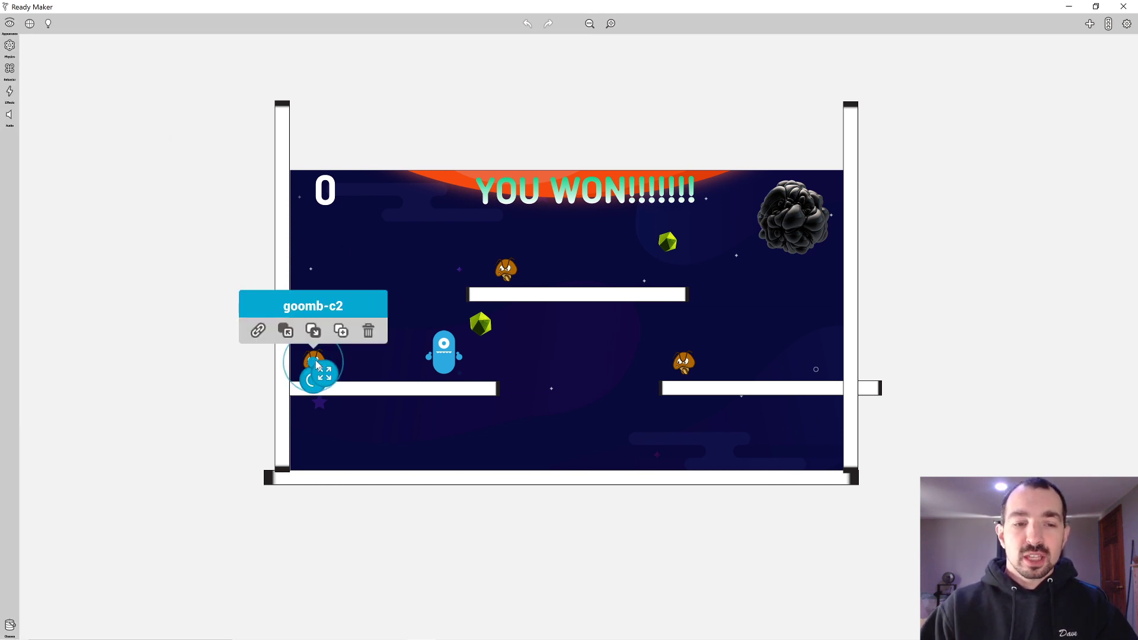
{"action": "left_click", "coordinate": [509, 274]}
{"action": "left_click", "coordinate": [689, 374]}
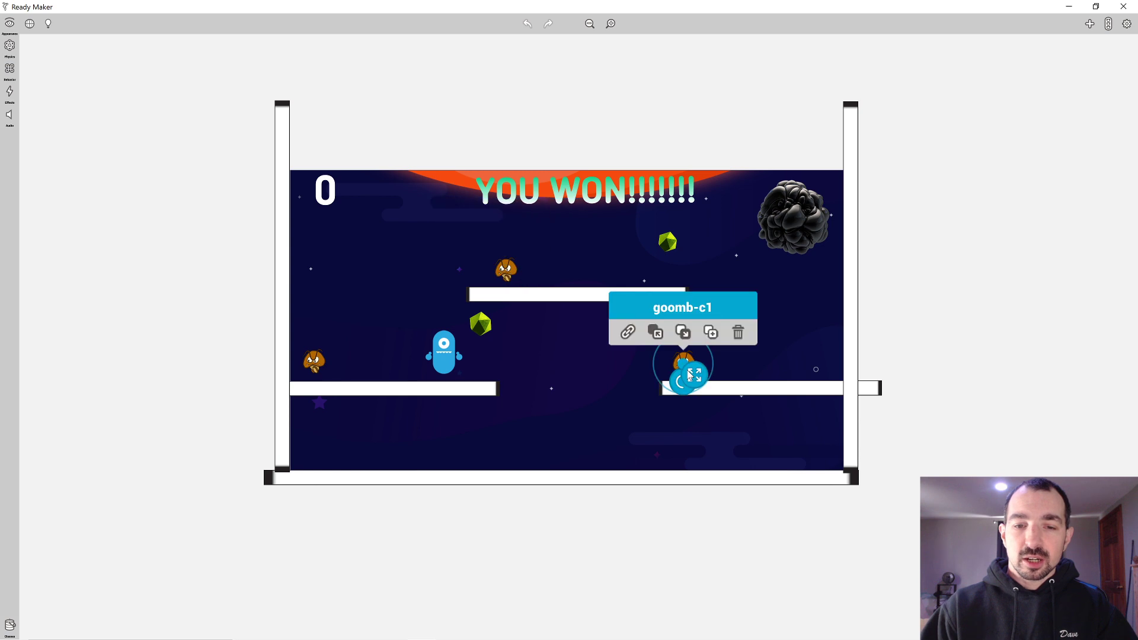
{"action": "left_click", "coordinate": [508, 277]}
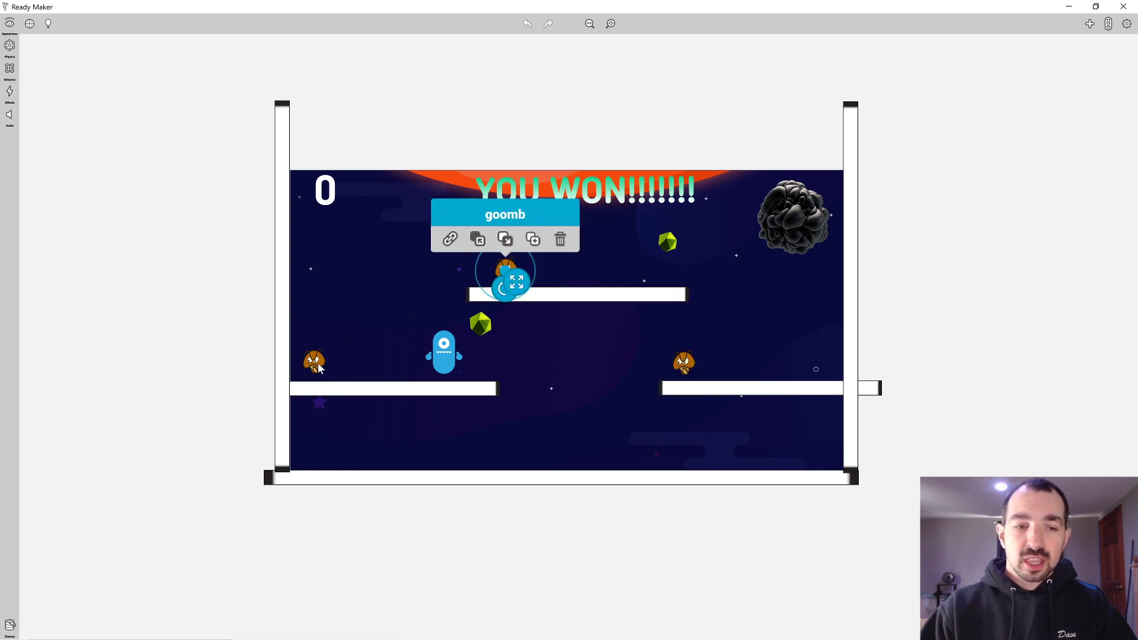
{"action": "left_click", "coordinate": [318, 365]}
{"action": "left_click", "coordinate": [506, 274]}
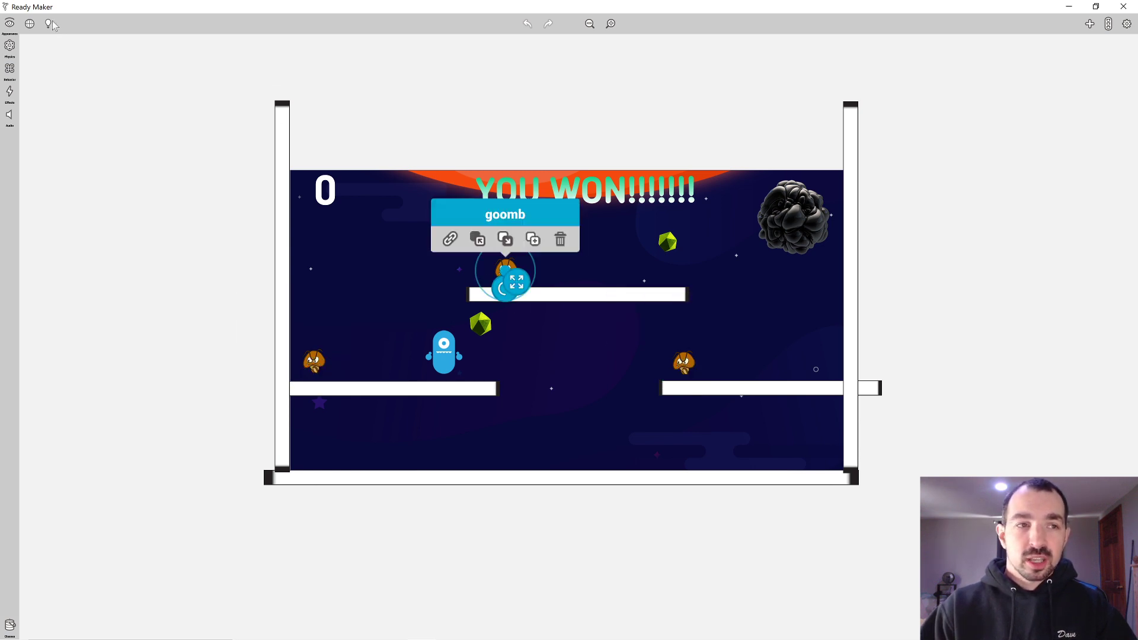
{"action": "left_click", "coordinate": [905, 67]}
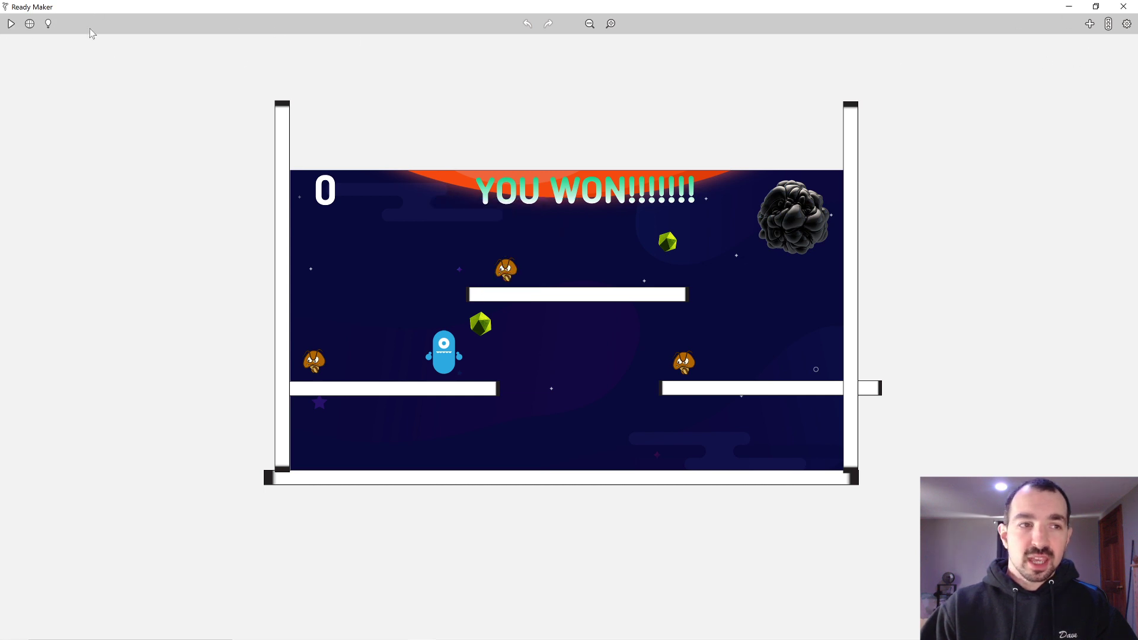
- Play-test the game, steering the blue character to collect the nearby green gem and move back and forth along the floor
{"action": "left_click", "coordinate": [11, 23]}
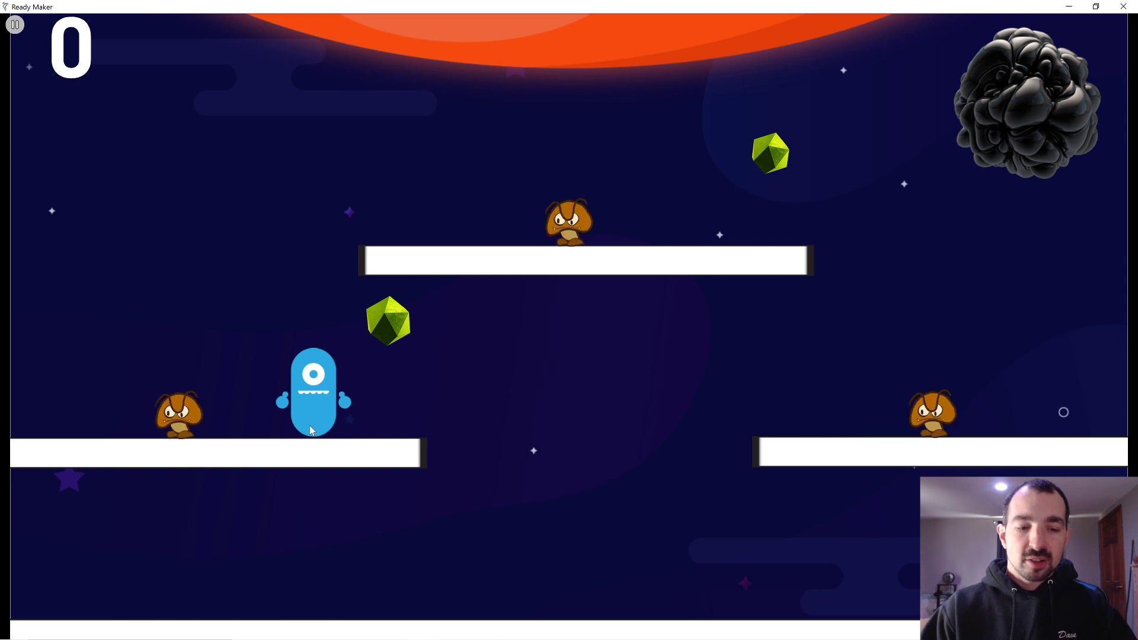
{"action": "key", "text": "Right"}
{"action": "key", "text": "Right"}
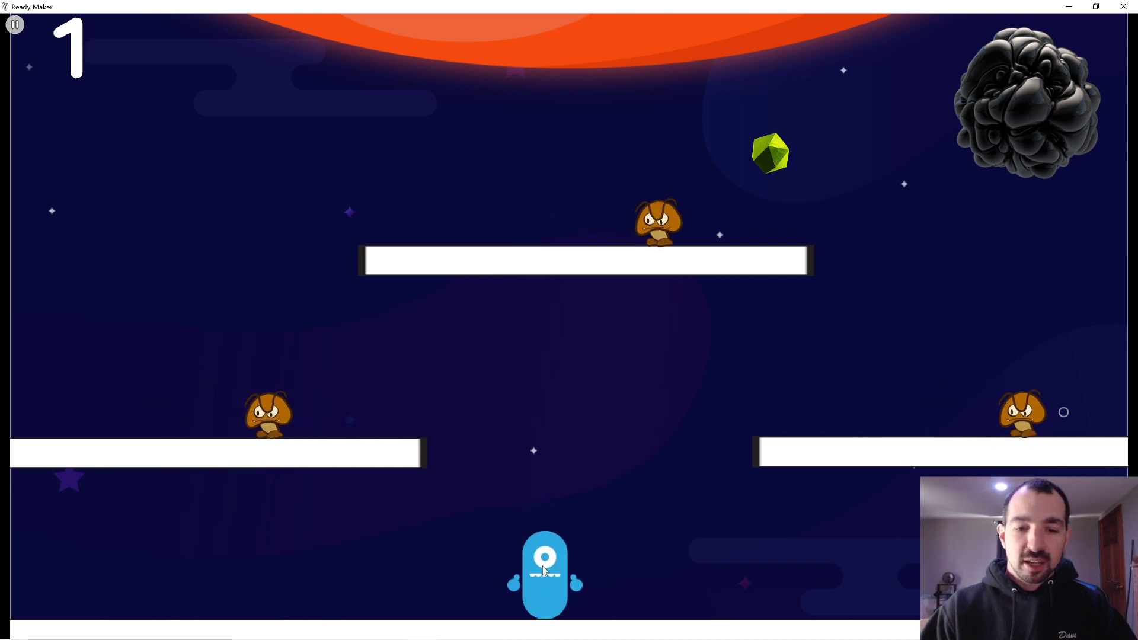
{"action": "key", "text": "Left"}
{"action": "key", "text": "Up"}
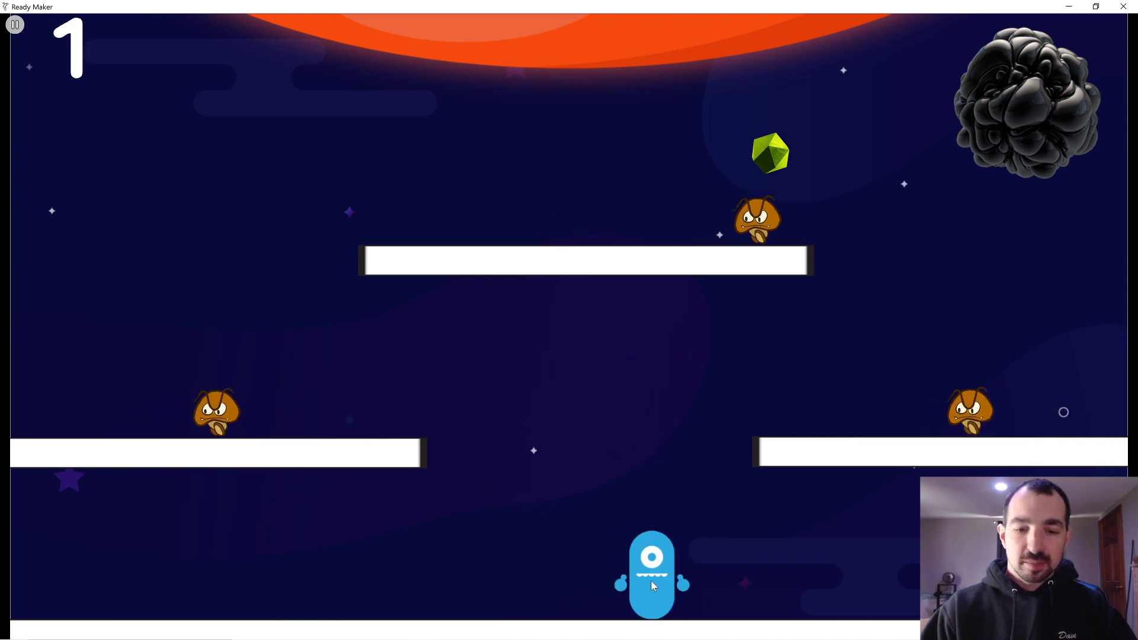
{"action": "key", "text": "Up"}
{"action": "key", "text": "Left"}
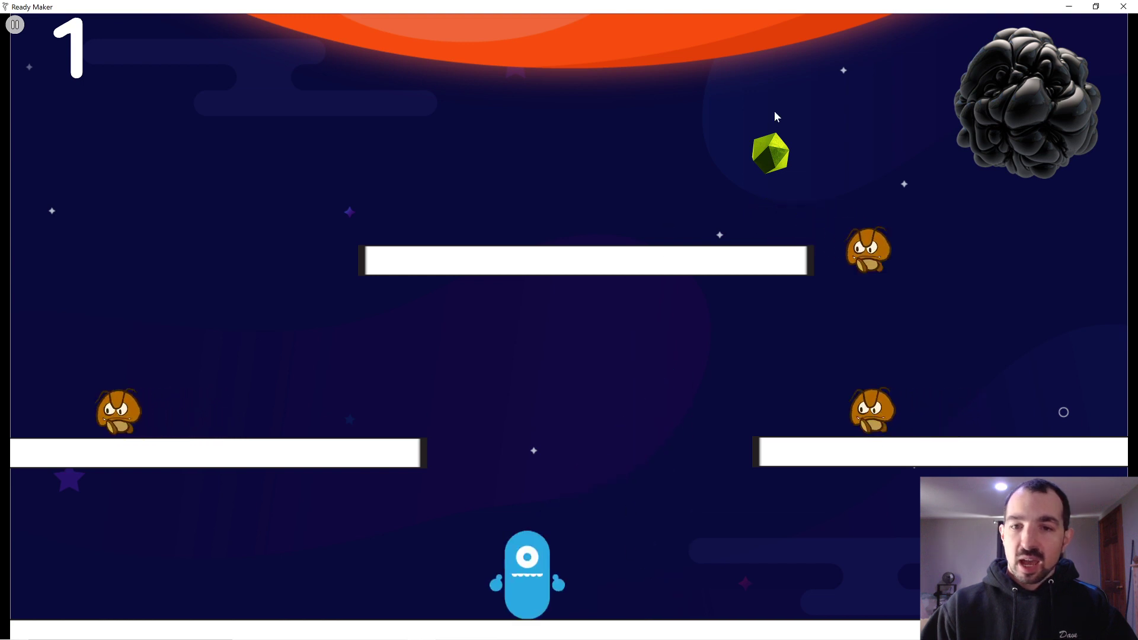
{"action": "key", "text": "Left"}
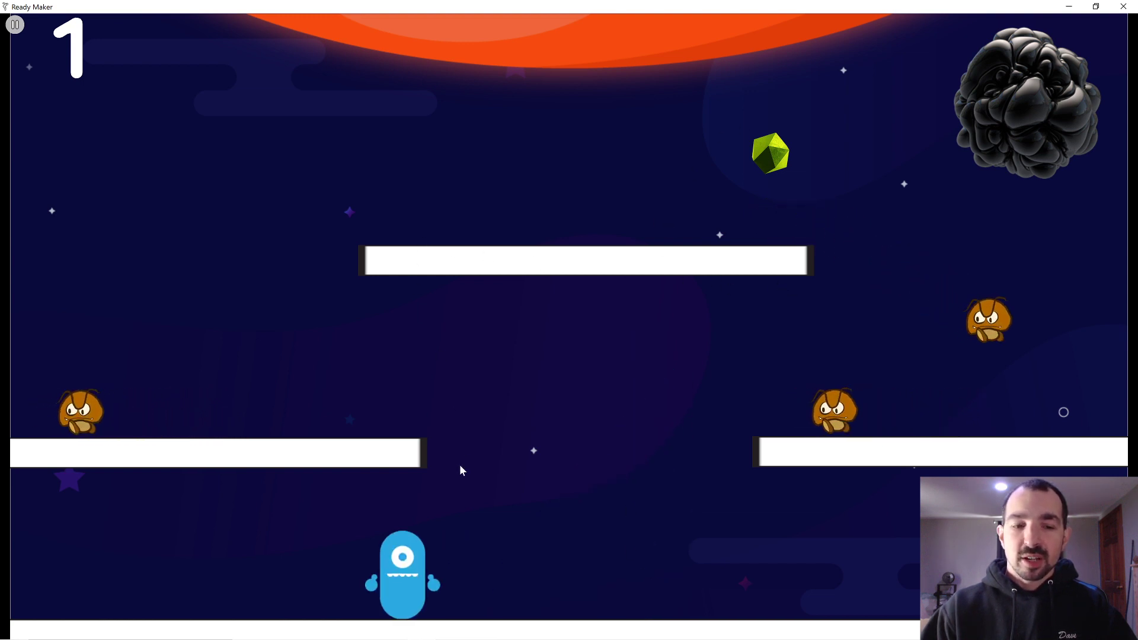
{"action": "key", "text": "Right"}
{"action": "key", "text": "Right"}
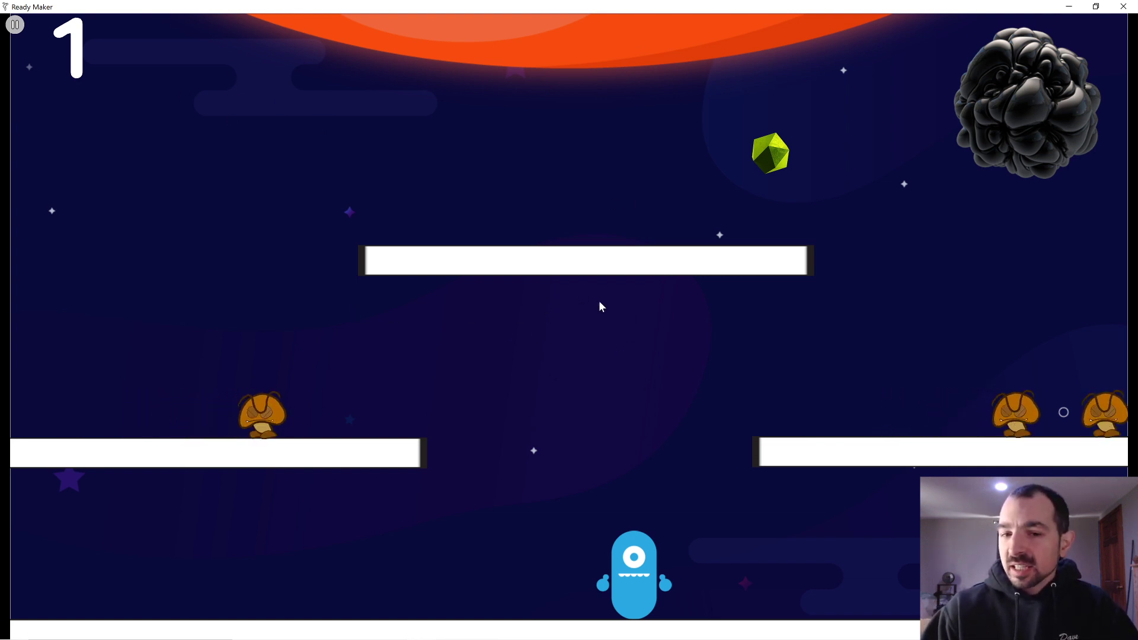
{"action": "key", "text": "Left"}
{"action": "key", "text": "Left"}
{"action": "key", "text": "Left"}
{"action": "key", "text": "Left"}
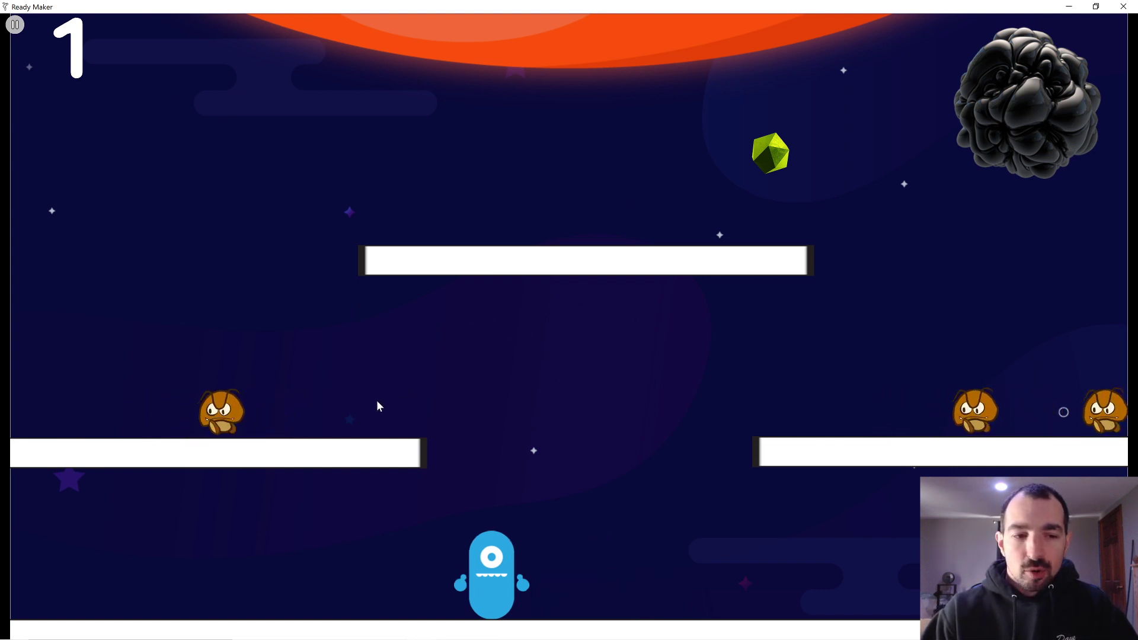
- Open Notepad and move its blank window away from the blue character so the game stays in view
{"action": "mouse_move", "coordinate": [20, 633]}
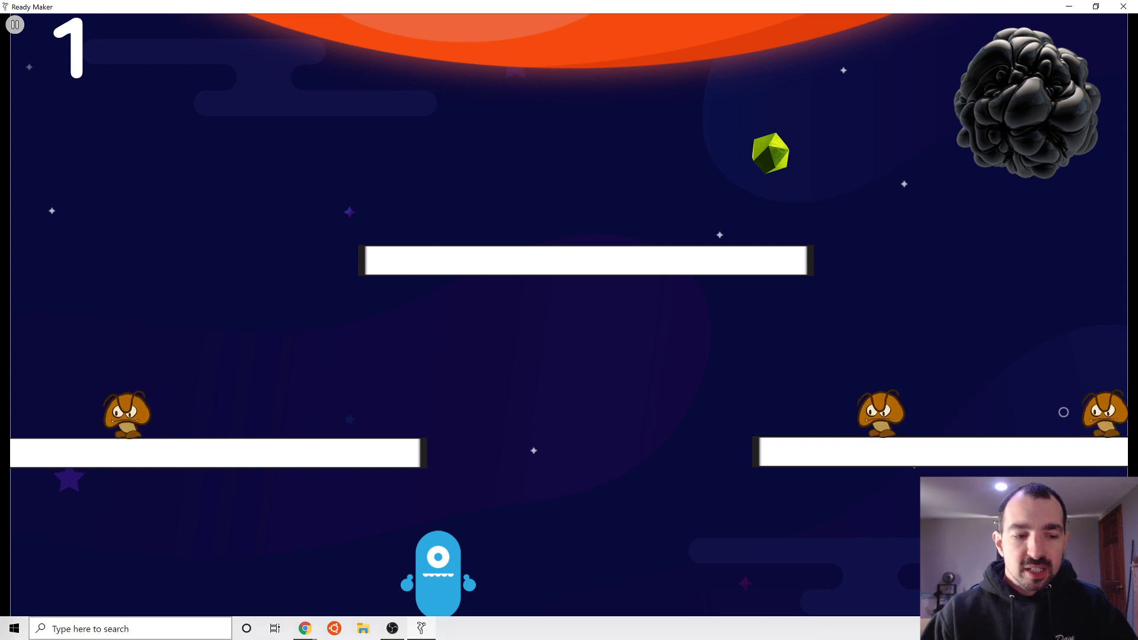
{"action": "left_click", "coordinate": [20, 633]}
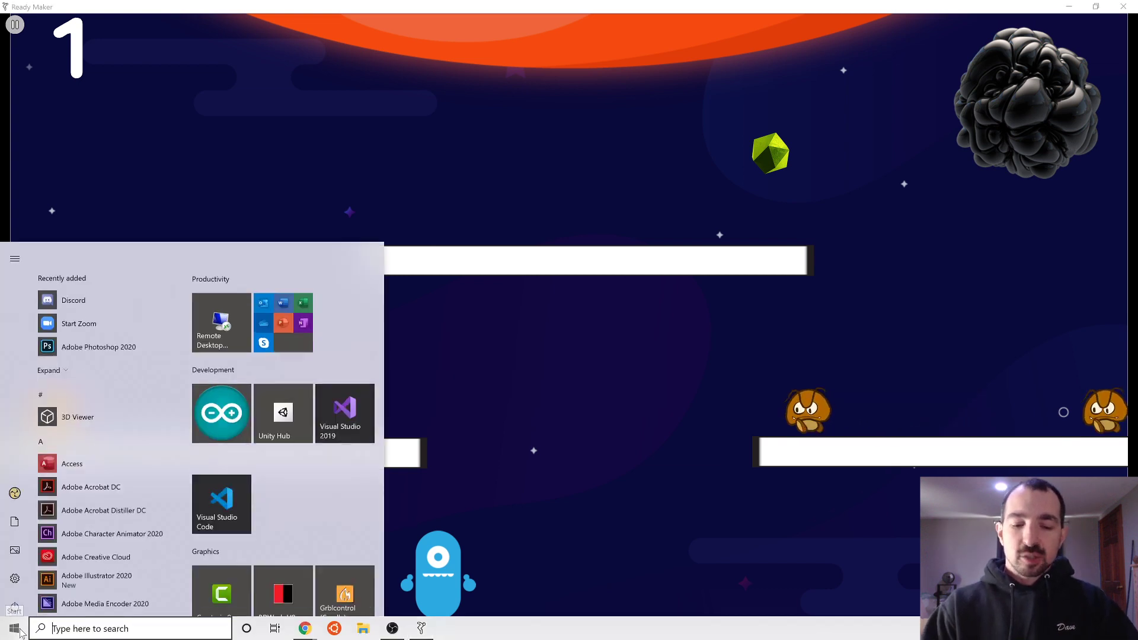
{"action": "type", "text": "notepad"}
{"action": "key", "text": "Return"}
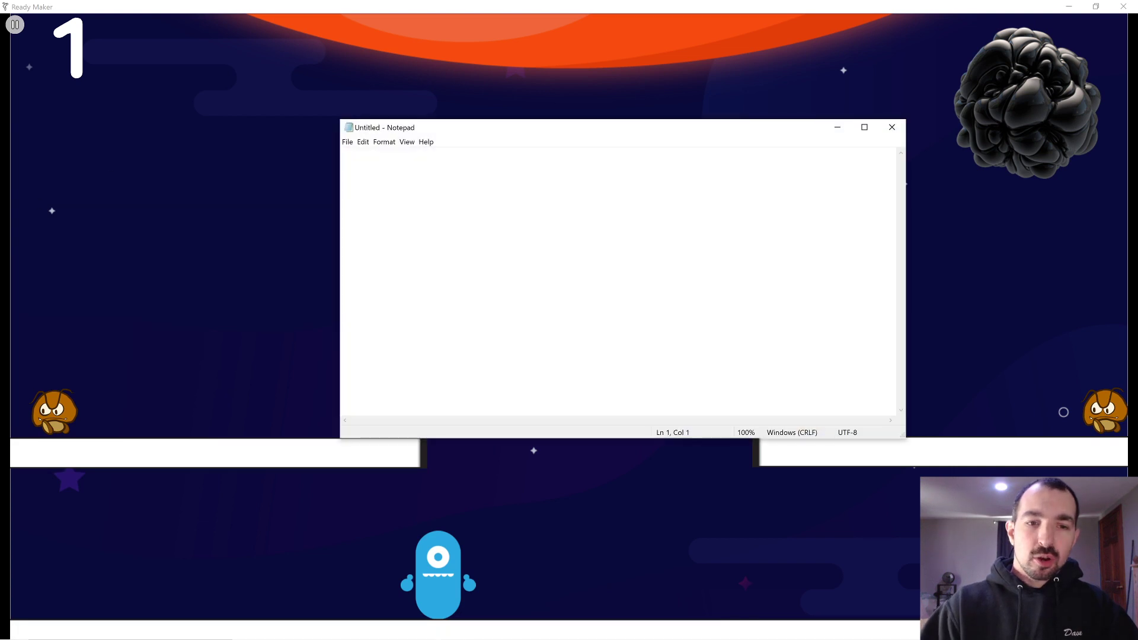
{"action": "left_click_drag", "start_coordinate": [539, 141], "coordinate": [763, 278]}
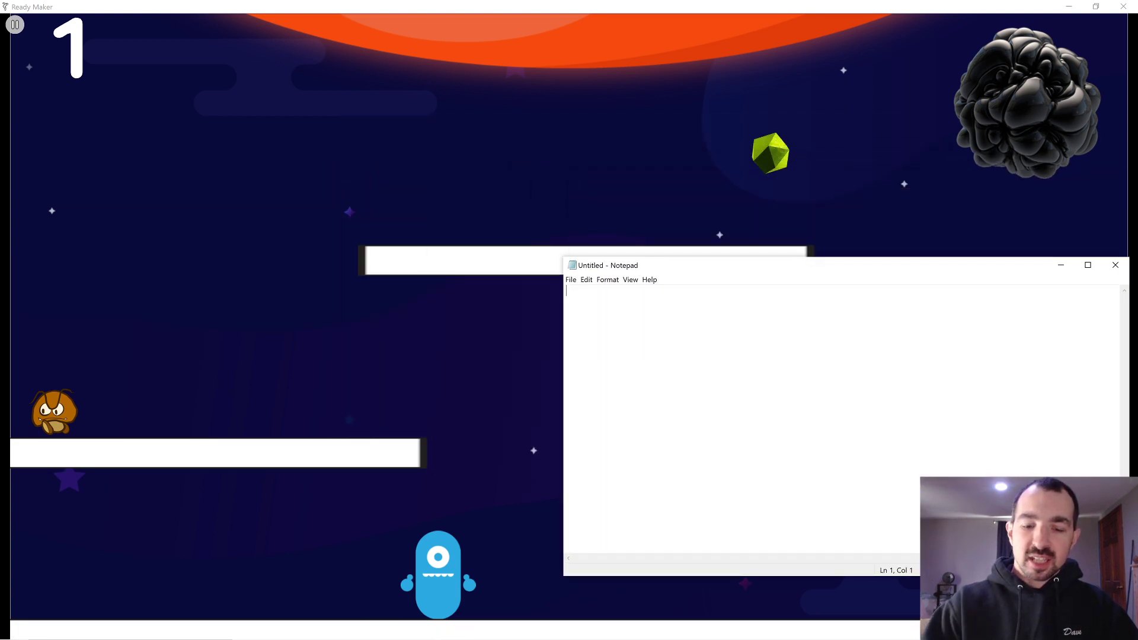
- Write the heading "Make a Custom Enemy" in the blank note
{"action": "type", "text": "My"}
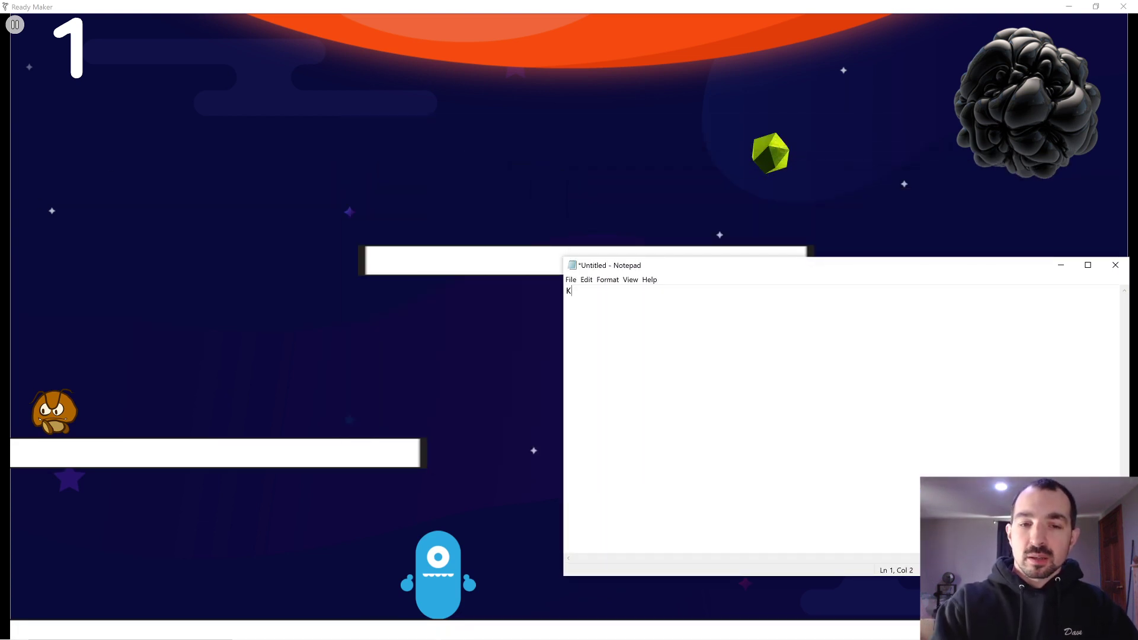
{"action": "key", "text": "BackSpace"}
{"action": "key", "text": "BackSpace"}
{"action": "type", "text": "Make "}
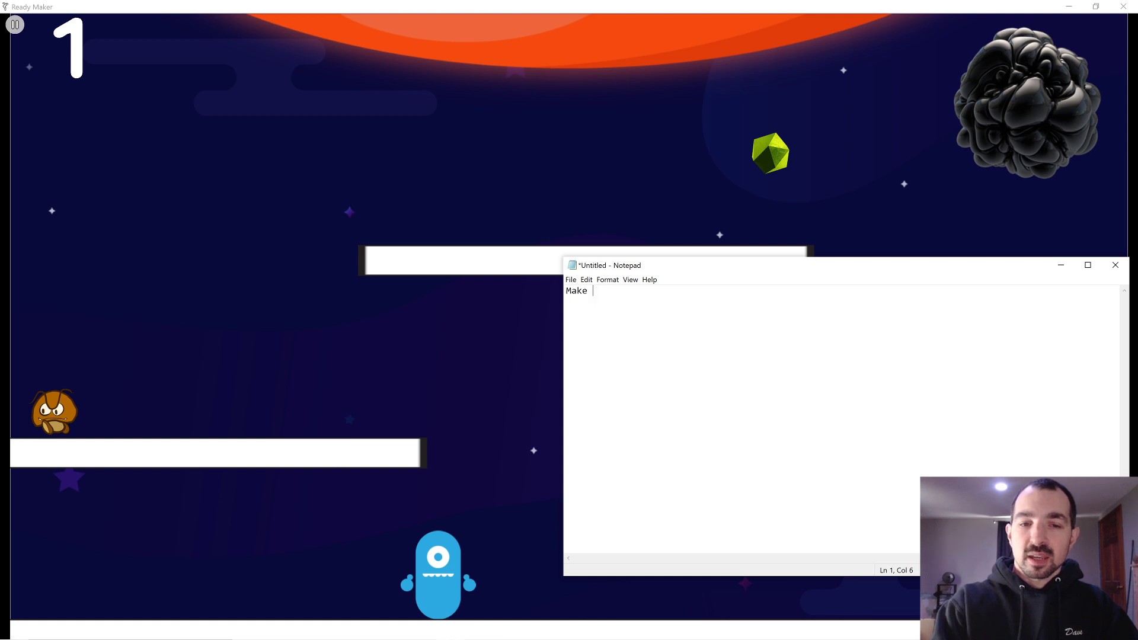
{"action": "type", "text": "an Custom Enemy"}
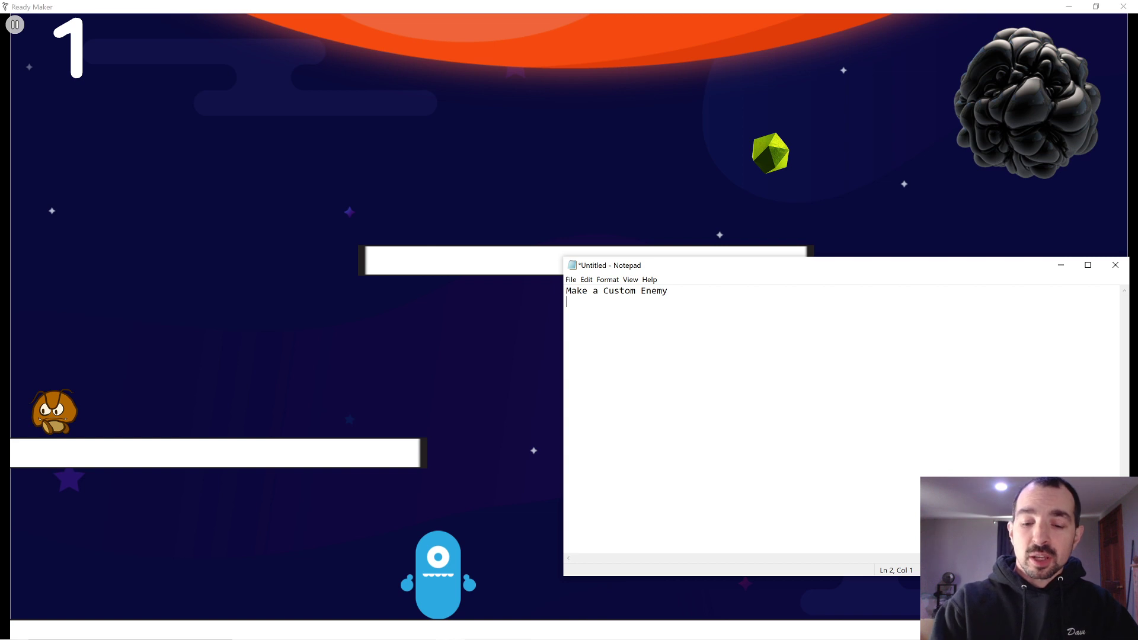
- List the requirements under the heading: "-Enemy looks kinda scary", "-enemy has eyes" and "-enemy has a body"
{"action": "type", "text": "En"}
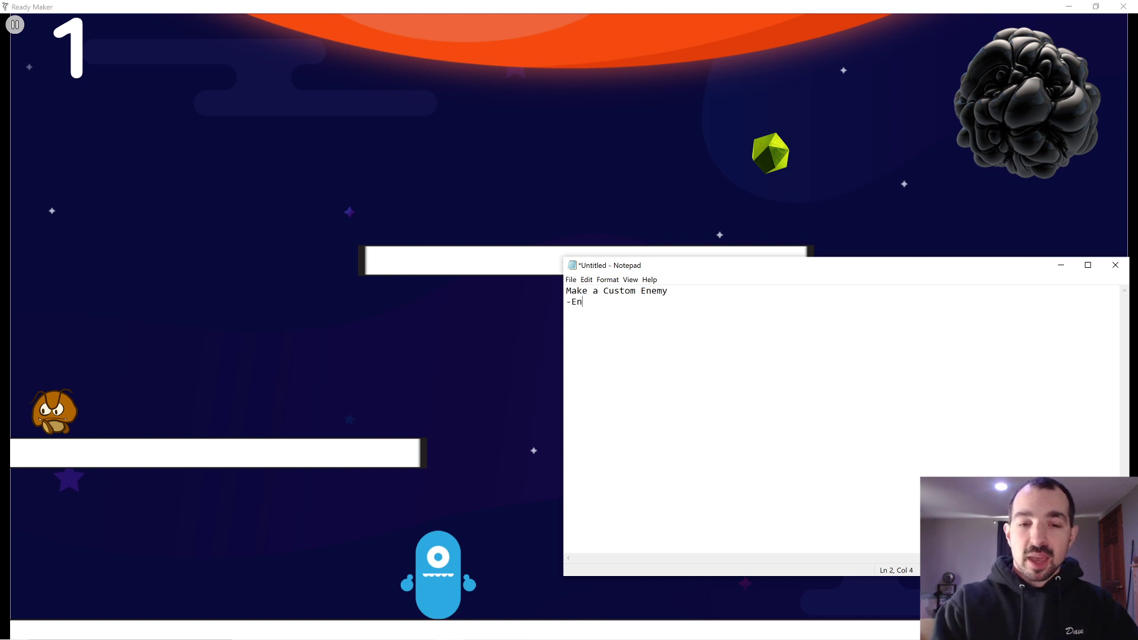
{"action": "type", "text": "emy looks "}
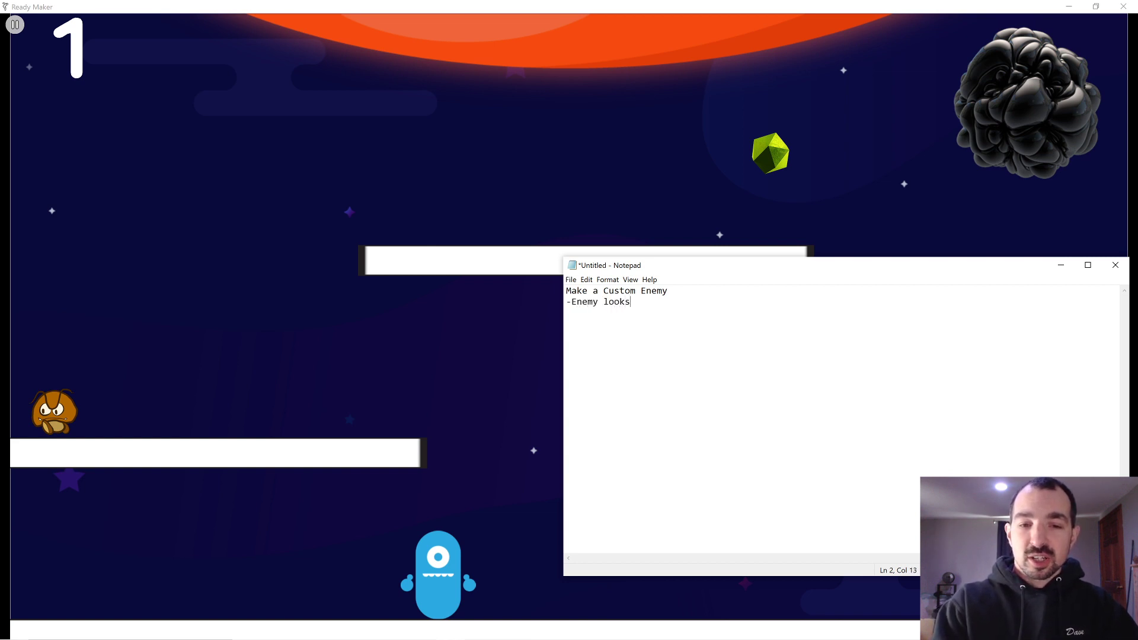
{"action": "type", "text": "kinda scary"}
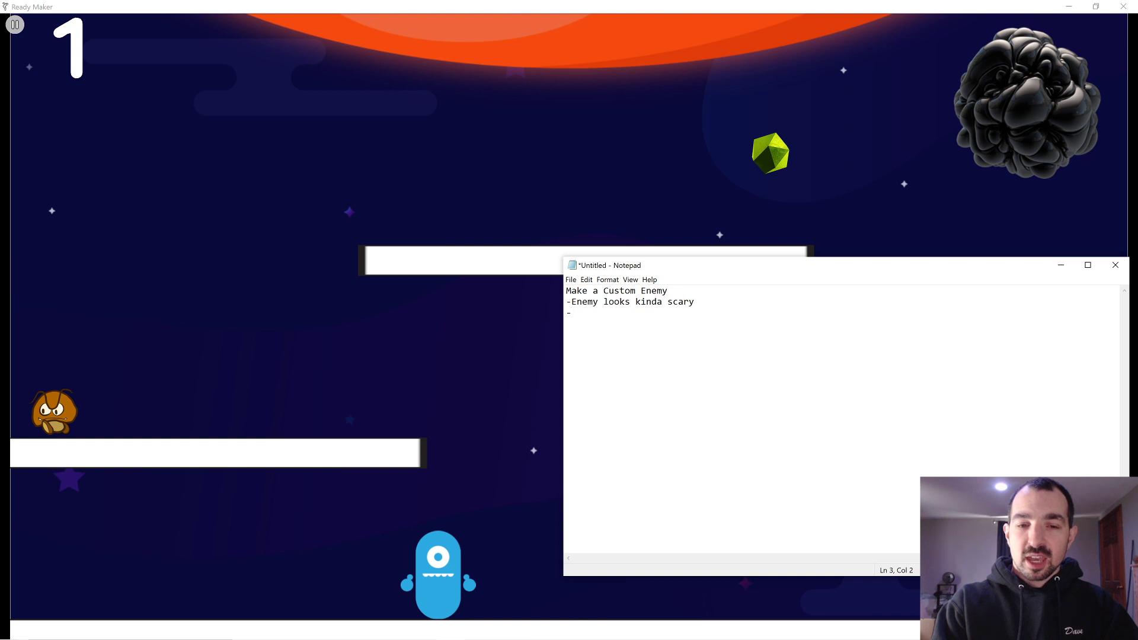
{"action": "type", "text": "nemy has eyes"}
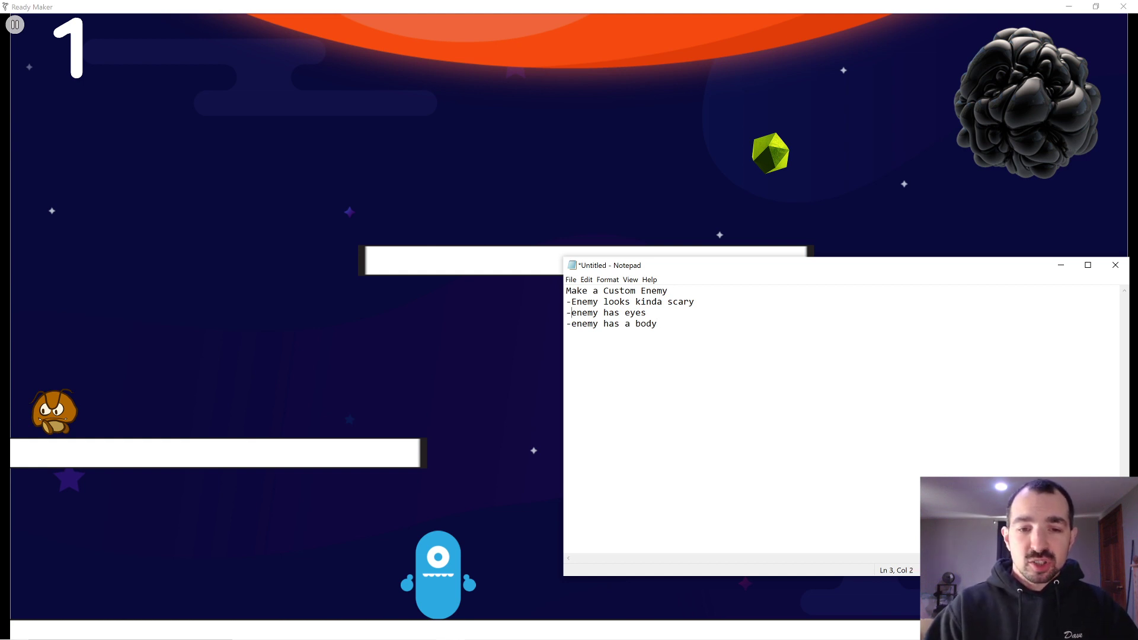
- Switch back to Gravit Designer in the browser and set the new design's size to 300 × 300 px
{"action": "left_click", "coordinate": [380, 211]}
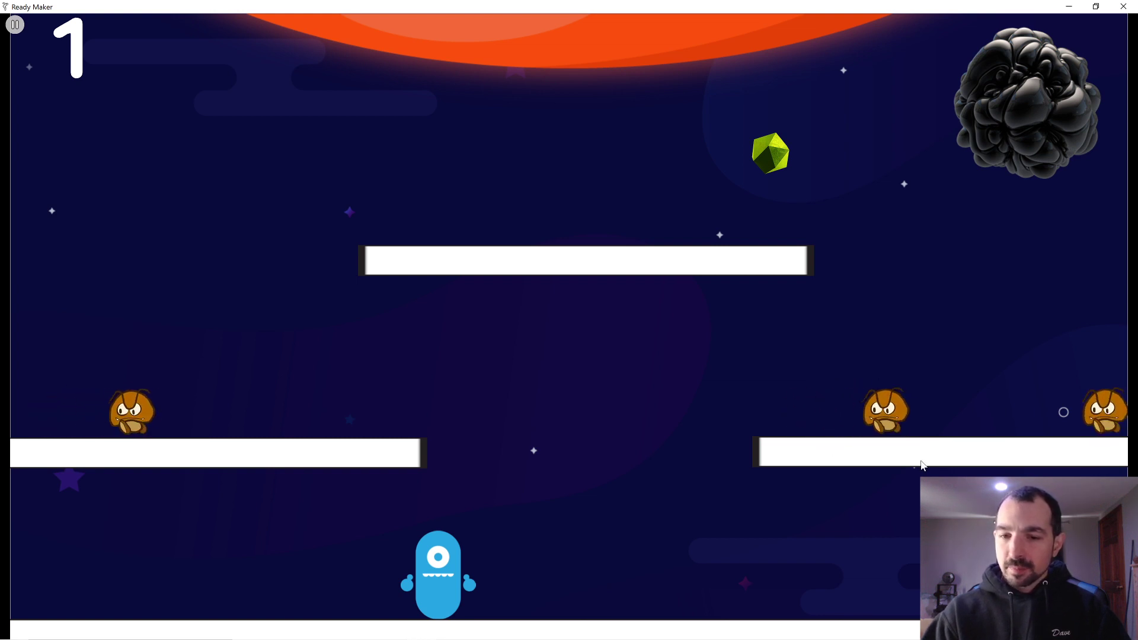
{"action": "key", "text": "alt+Tab"}
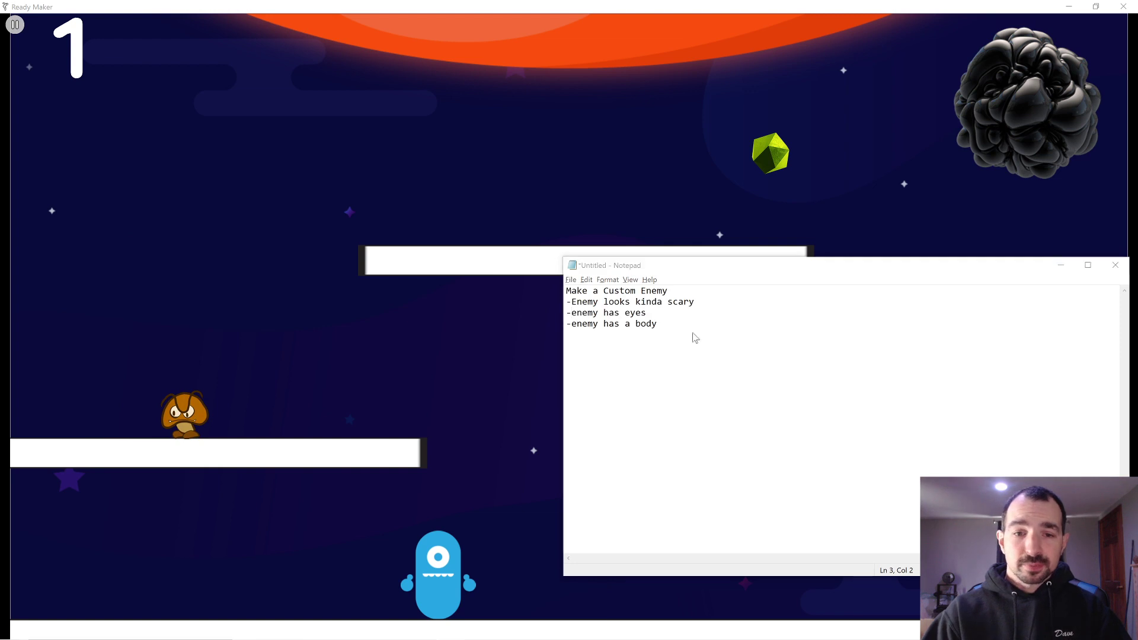
{"action": "key", "text": "alt+Tab"}
{"action": "key", "text": "Tab"}
{"action": "key", "text": "Tab"}
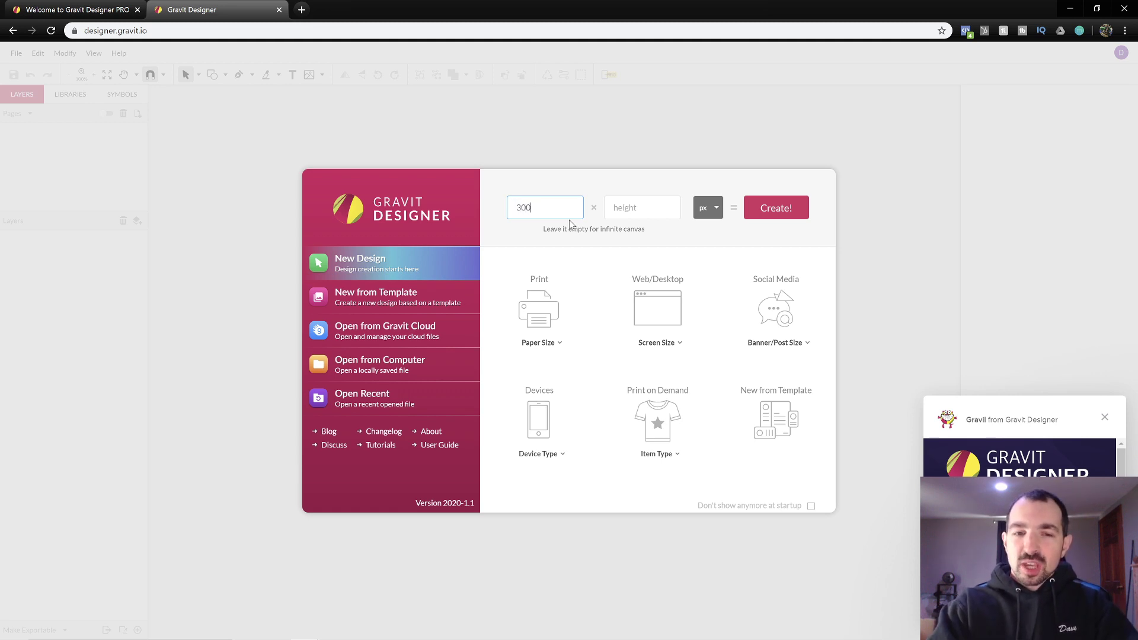
{"action": "key", "text": "Tab"}
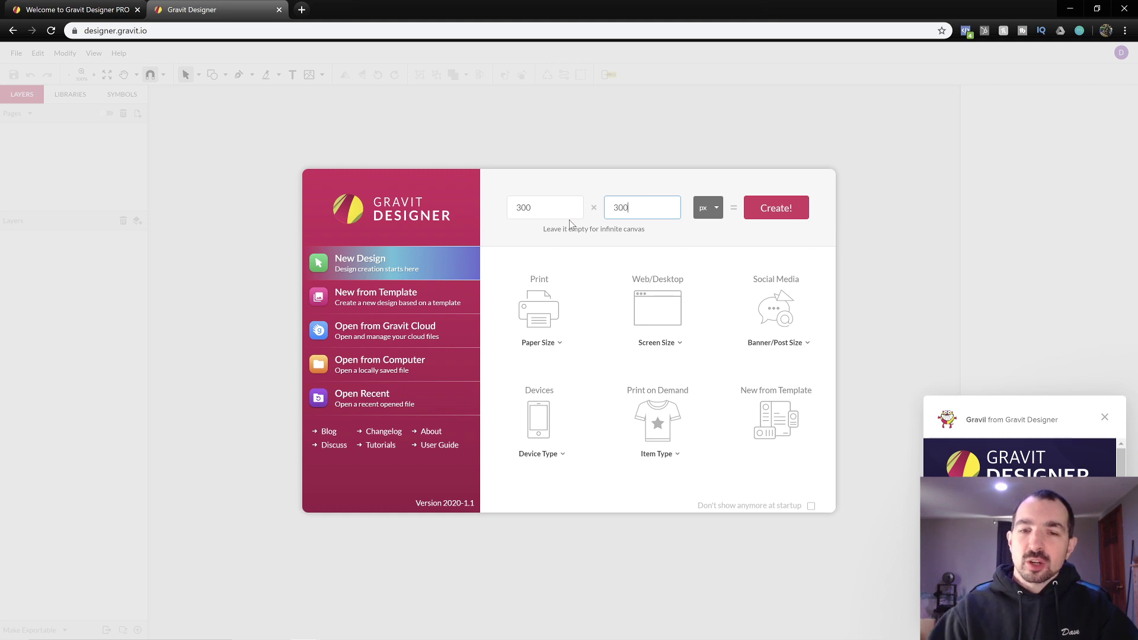
- Check the measurement units offered for the new design and keep px
{"action": "left_click", "coordinate": [713, 214]}
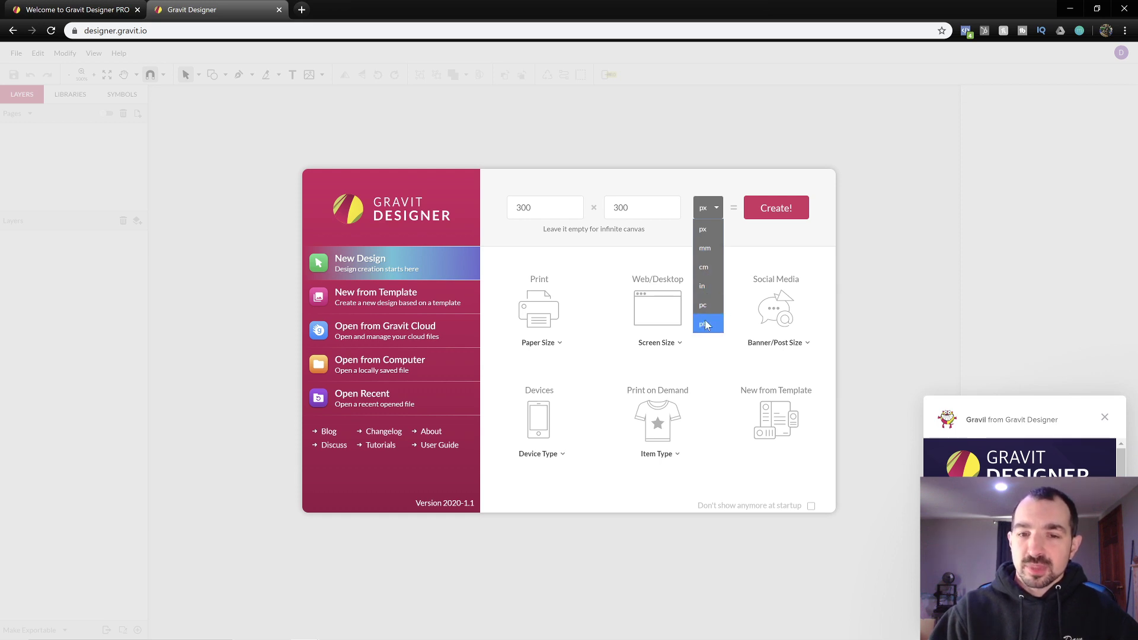
{"action": "left_click", "coordinate": [657, 185]}
{"action": "double_click", "coordinate": [523, 208]}
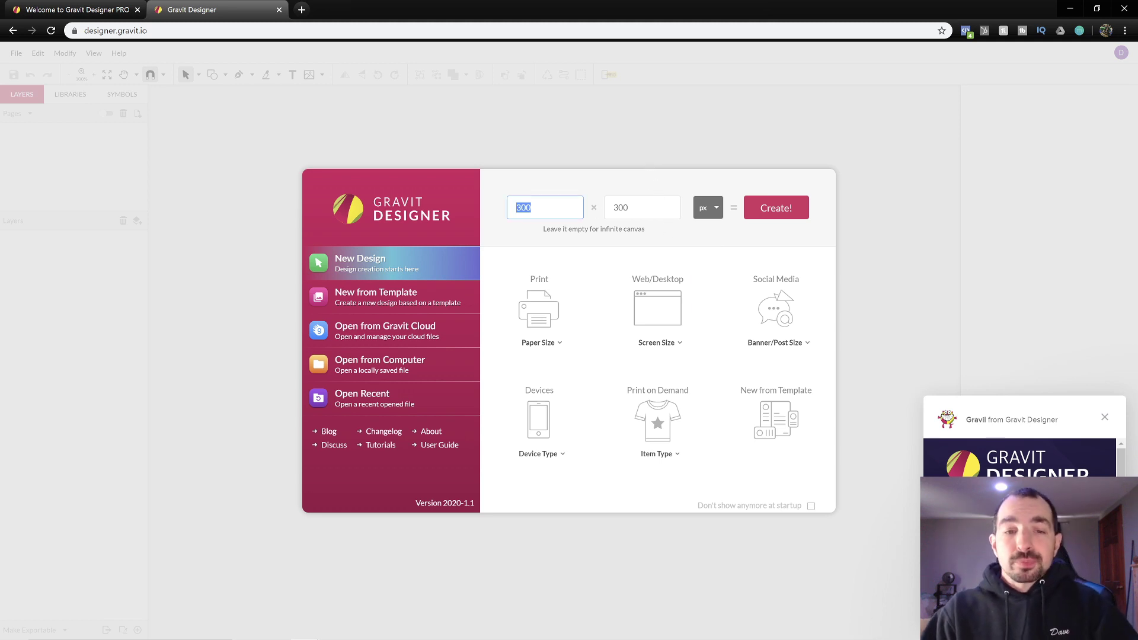
- Open google.com in a new browser tab, search for "pixel" and look through the image results
{"action": "left_click", "coordinate": [306, 16]}
{"action": "type", "text": "google"}
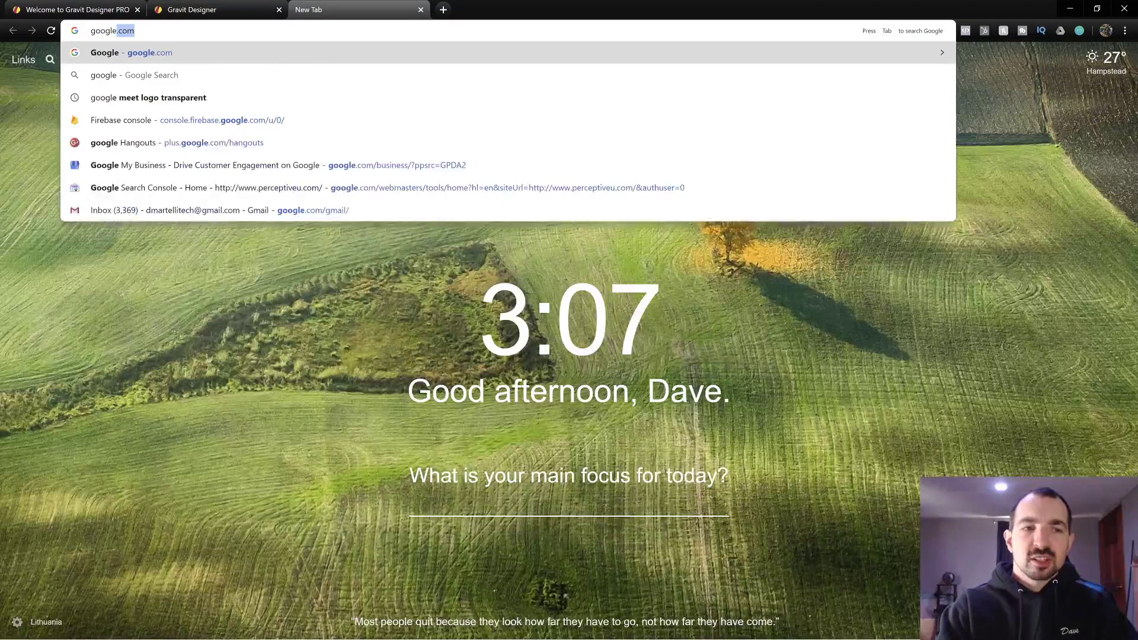
{"action": "type", "text": ".com"}
{"action": "key", "text": "Return"}
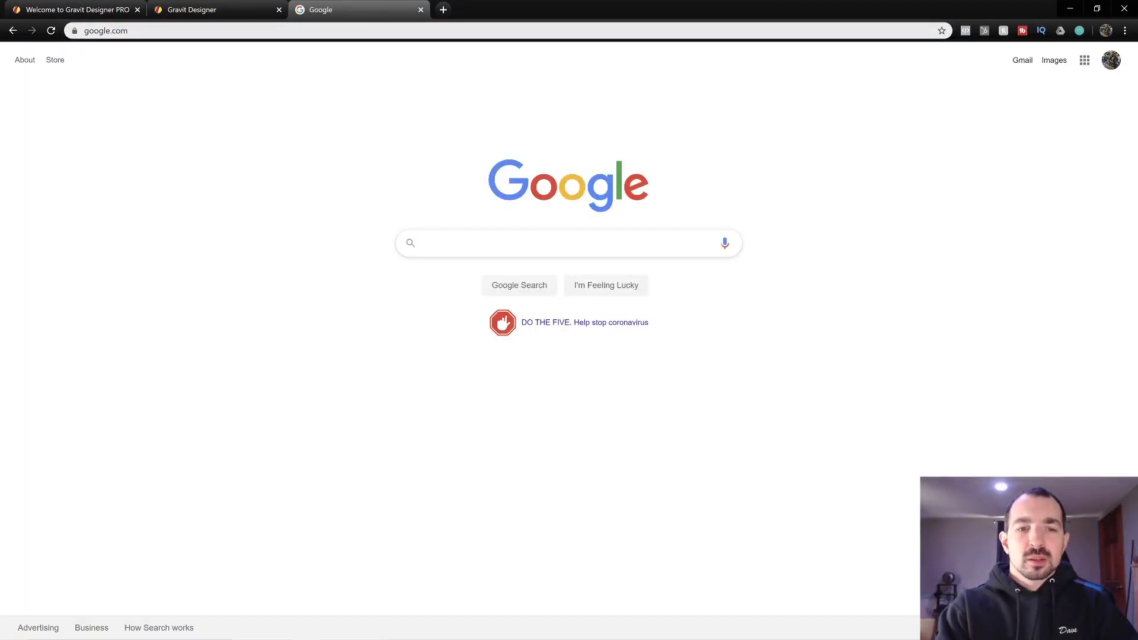
{"action": "type", "text": "pixel"}
{"action": "key", "text": "Return"}
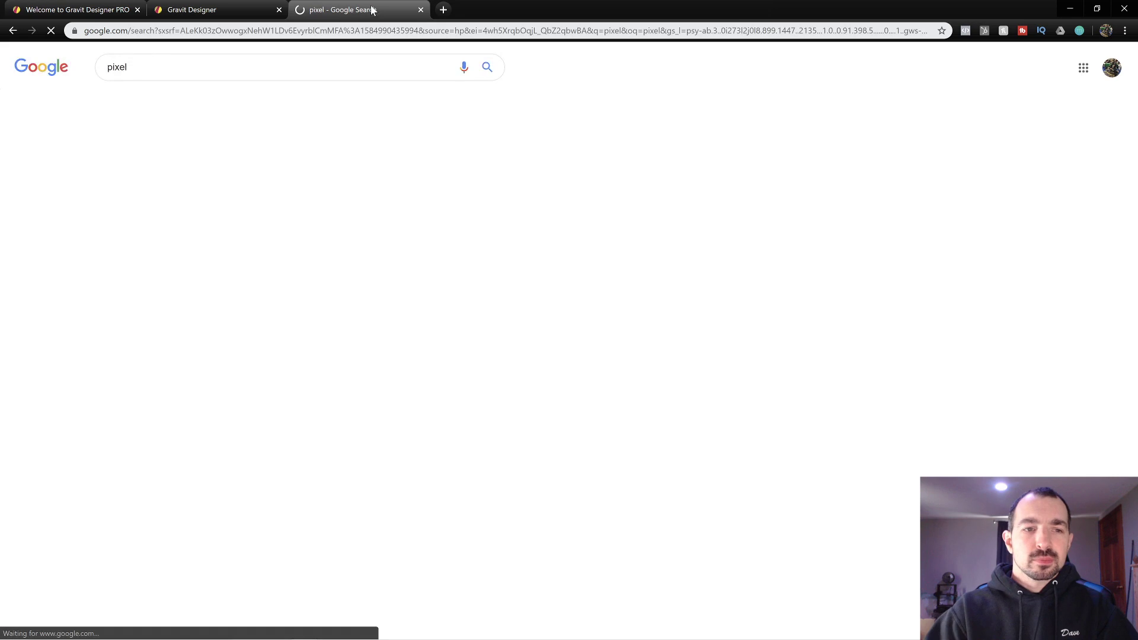
{"action": "left_click", "coordinate": [280, 103]}
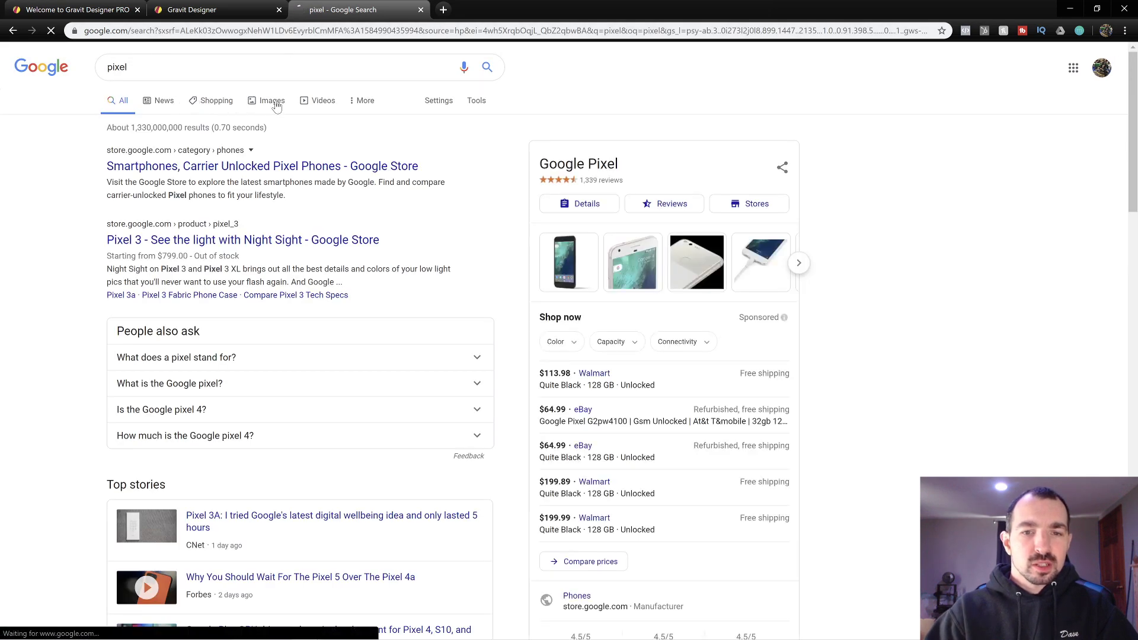
{"action": "scroll", "coordinate": [454, 373], "scroll_direction": "down", "scroll_amount": 5}
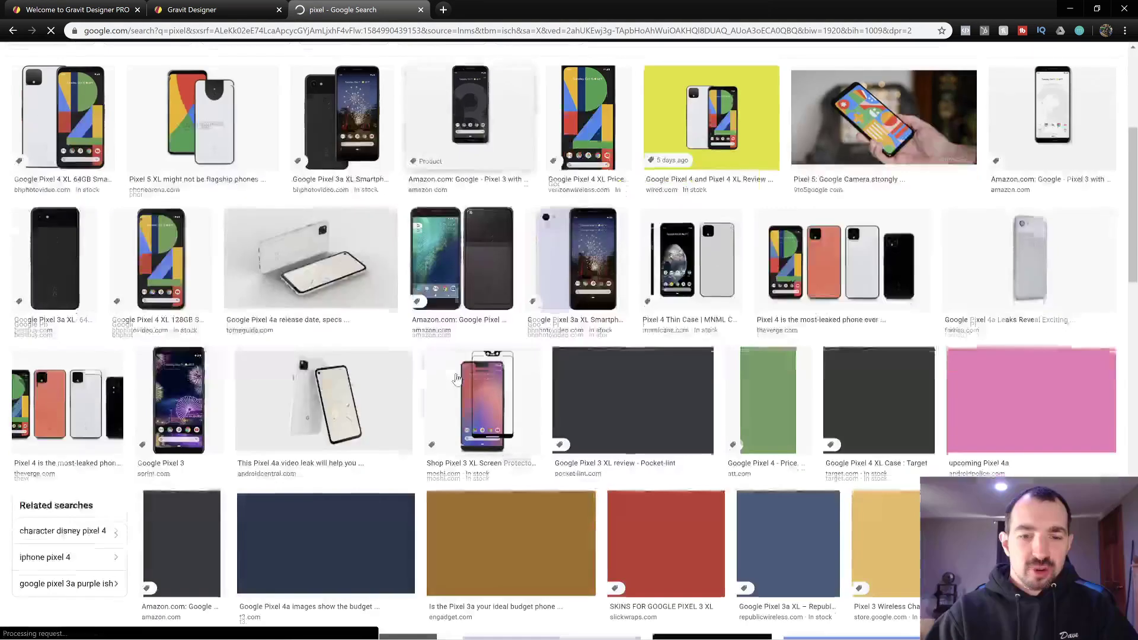
{"action": "scroll", "coordinate": [267, 196], "scroll_direction": "up", "scroll_amount": 5}
- Search Google Images for "what is a pixel computer" instead
{"action": "left_click_drag", "start_coordinate": [124, 67], "coordinate": [39, 68]}
{"action": "type", "text": "wh"}
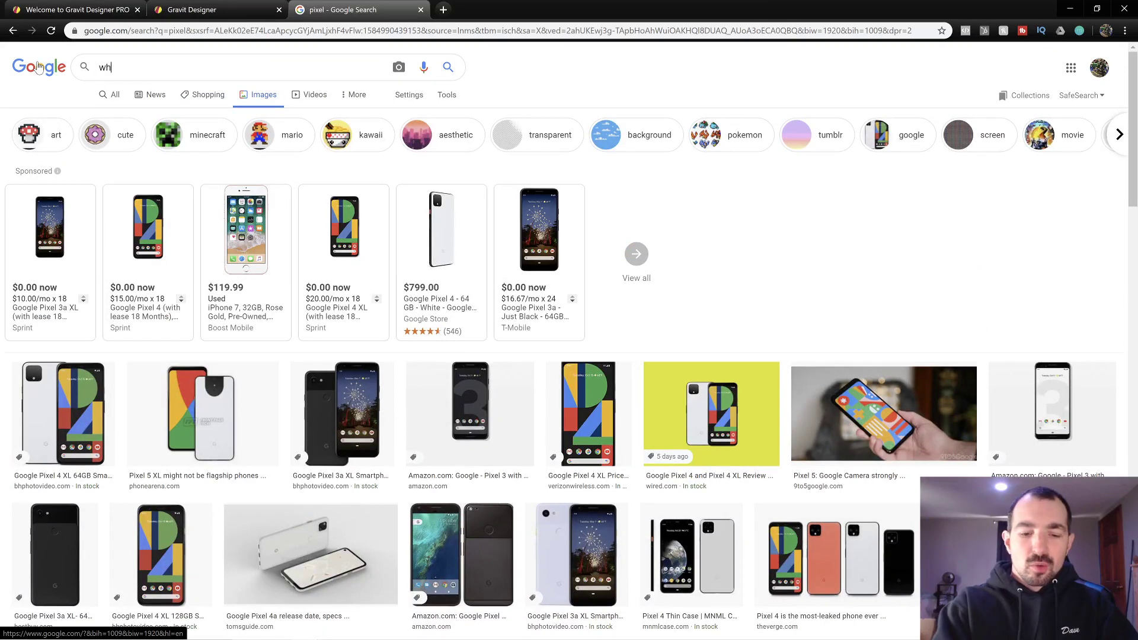
{"action": "type", "text": "at is a pixel comput"}
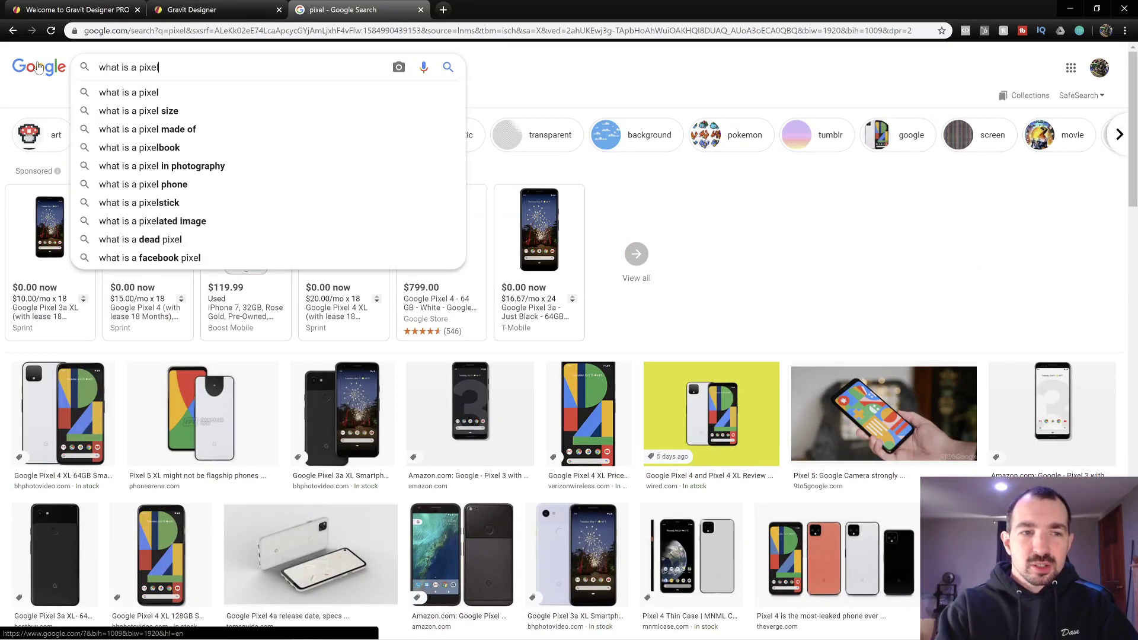
{"action": "type", "text": "er"}
{"action": "key", "text": "Return"}
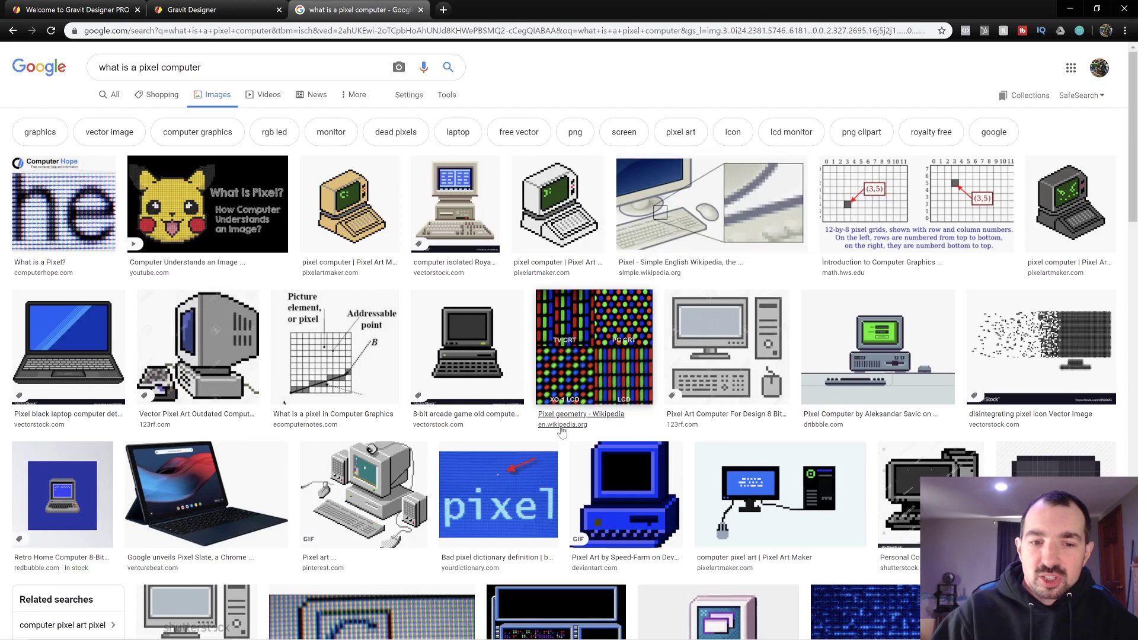
- Examine the blue "pixel" image with the red arrow at 250% page zoom and reset the zoom
{"action": "left_click", "coordinate": [511, 487]}
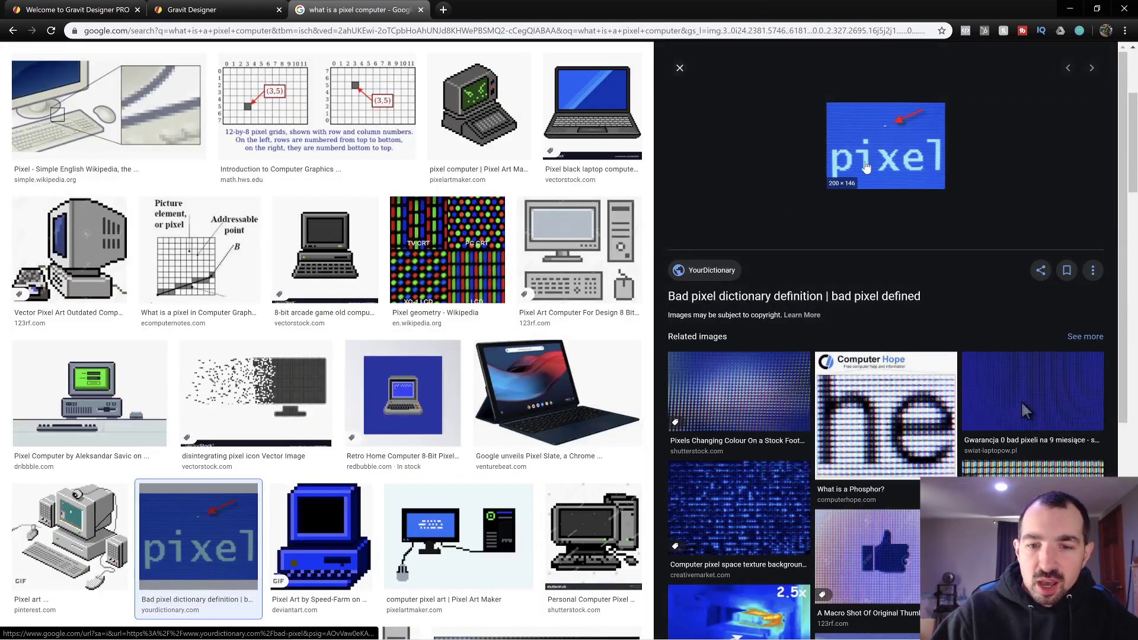
{"action": "key", "text": "ctrl+plus"}
{"action": "key", "text": "ctrl+plus"}
{"action": "key", "text": "ctrl+plus"}
{"action": "key", "text": "ctrl+plus"}
{"action": "key", "text": "ctrl+plus"}
{"action": "key", "text": "ctrl+plus"}
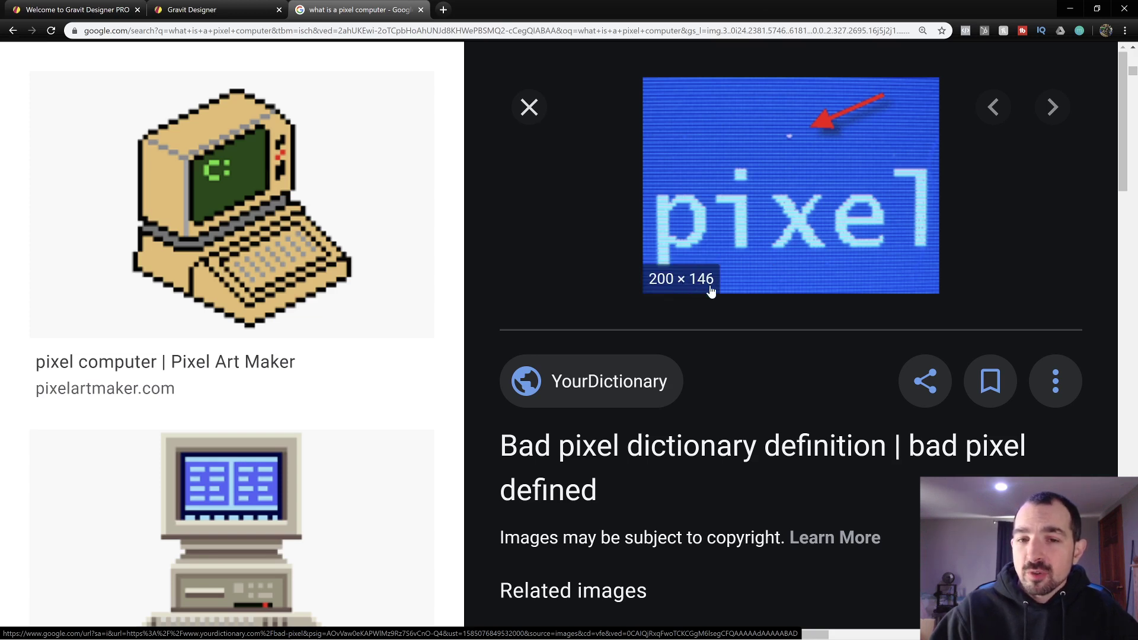
{"action": "left_click", "coordinate": [923, 31]}
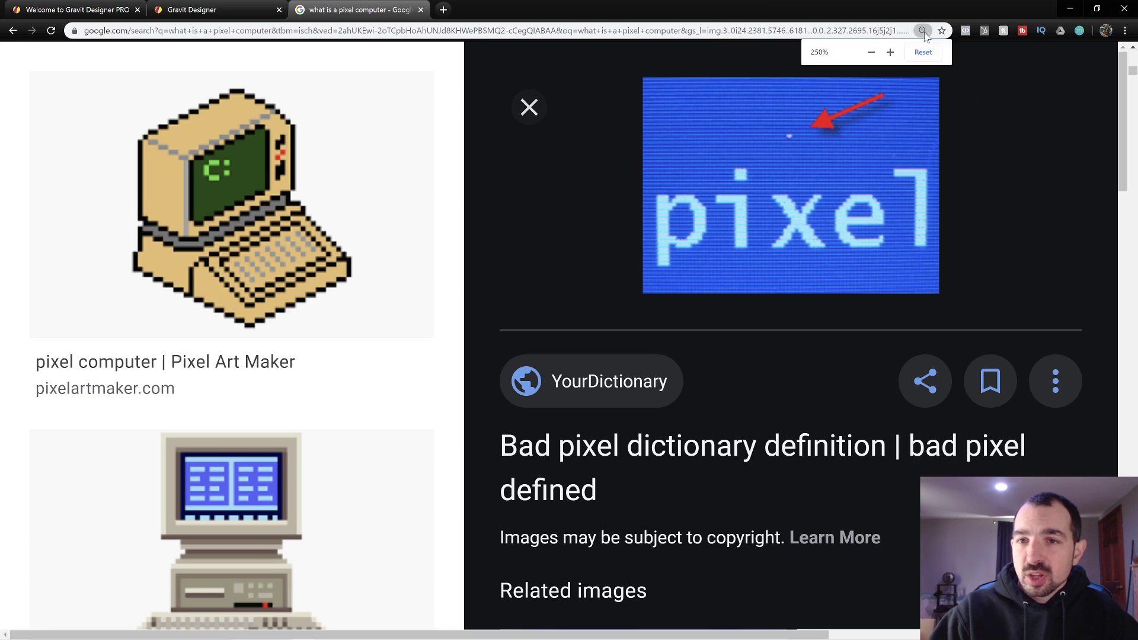
{"action": "left_click", "coordinate": [923, 52]}
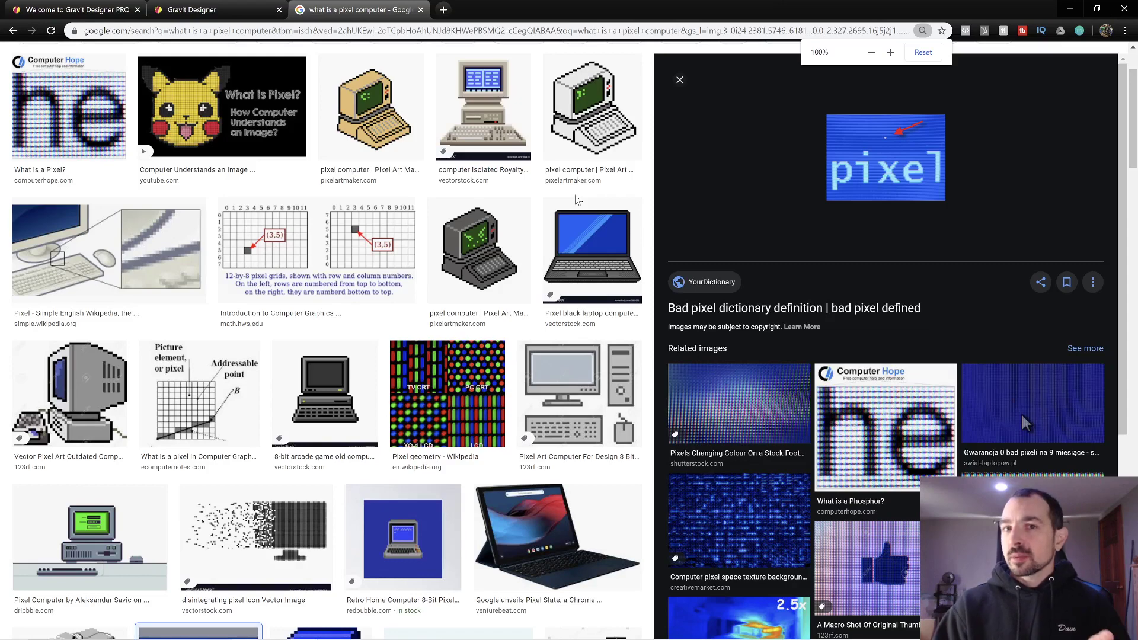
- Look up suggestions for 1080 in another new tab, highlight "1080 x 1920" and return to the pixel image results
{"action": "left_click", "coordinate": [442, 9]}
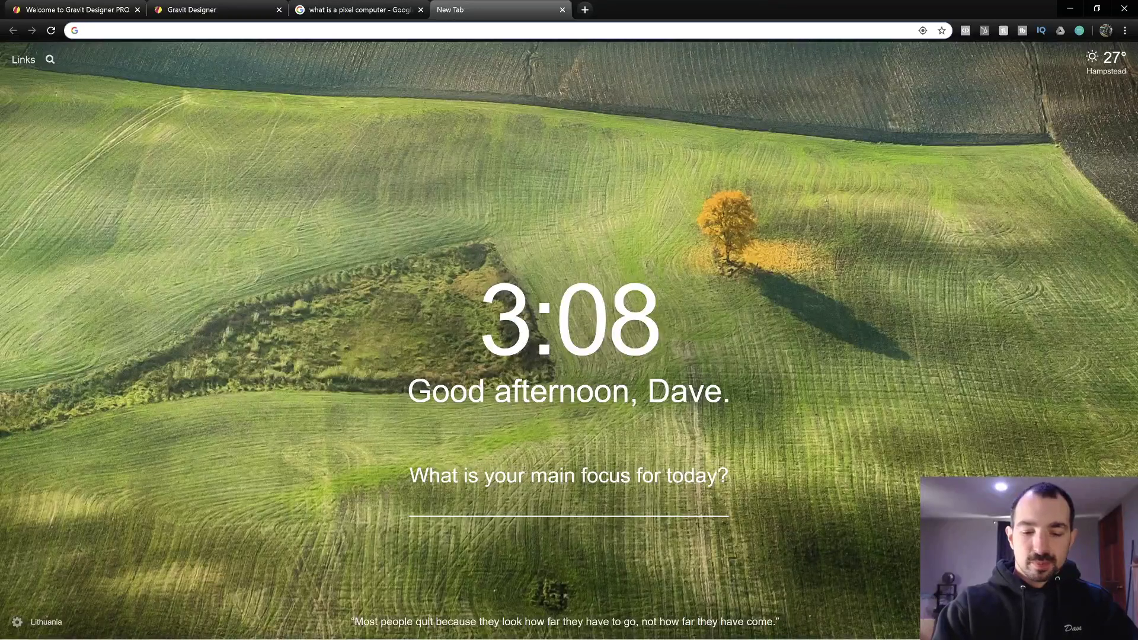
{"action": "type", "text": "1080"}
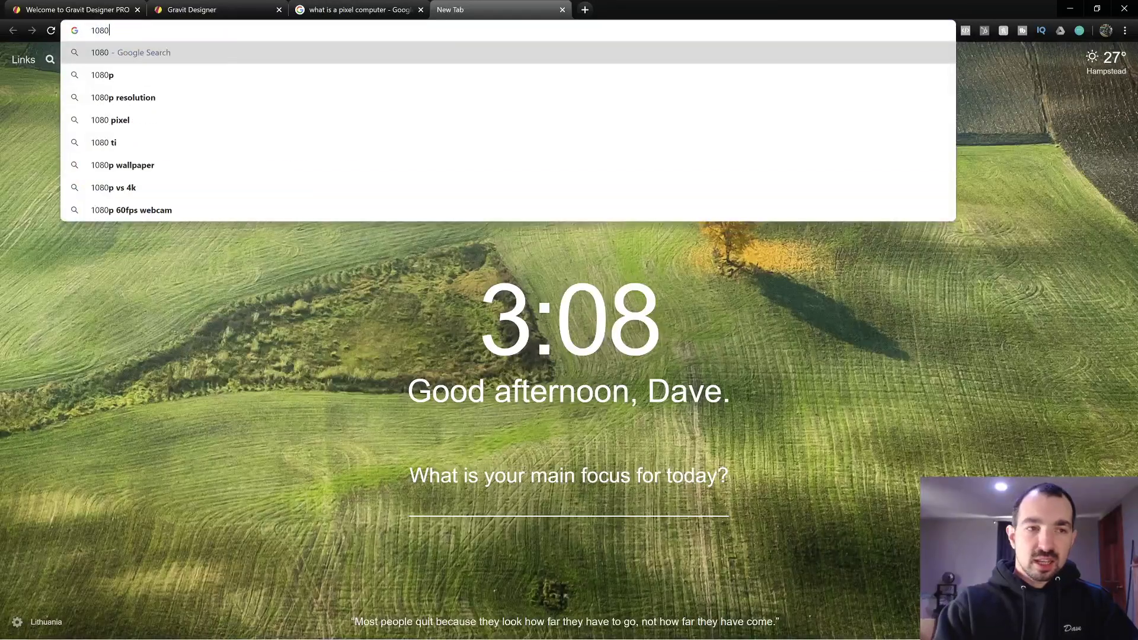
{"action": "key", "text": "Down"}
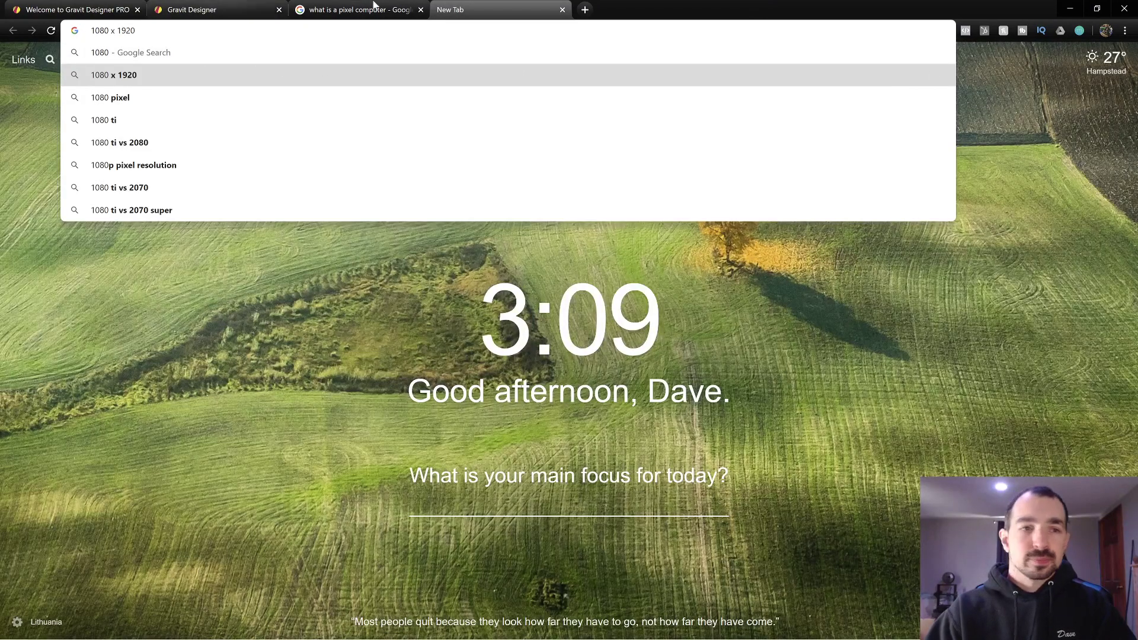
{"action": "left_click", "coordinate": [342, 10]}
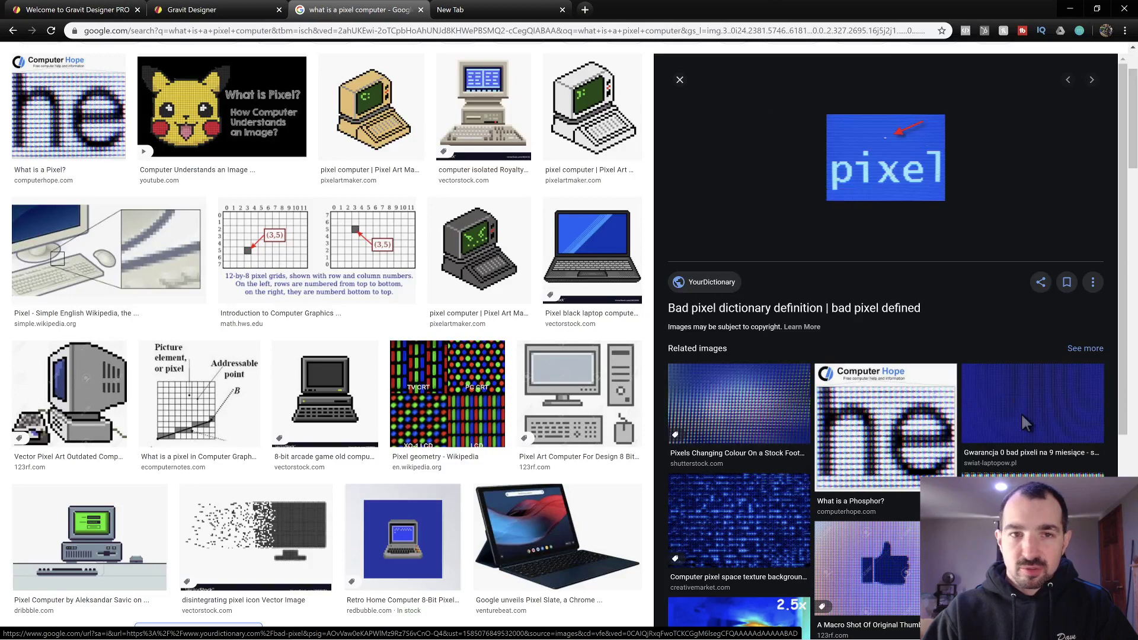
- Switch back to Gravit Designer, create the 300 × 300 px design and dismiss the Gravil message
{"action": "left_click", "coordinate": [196, 10]}
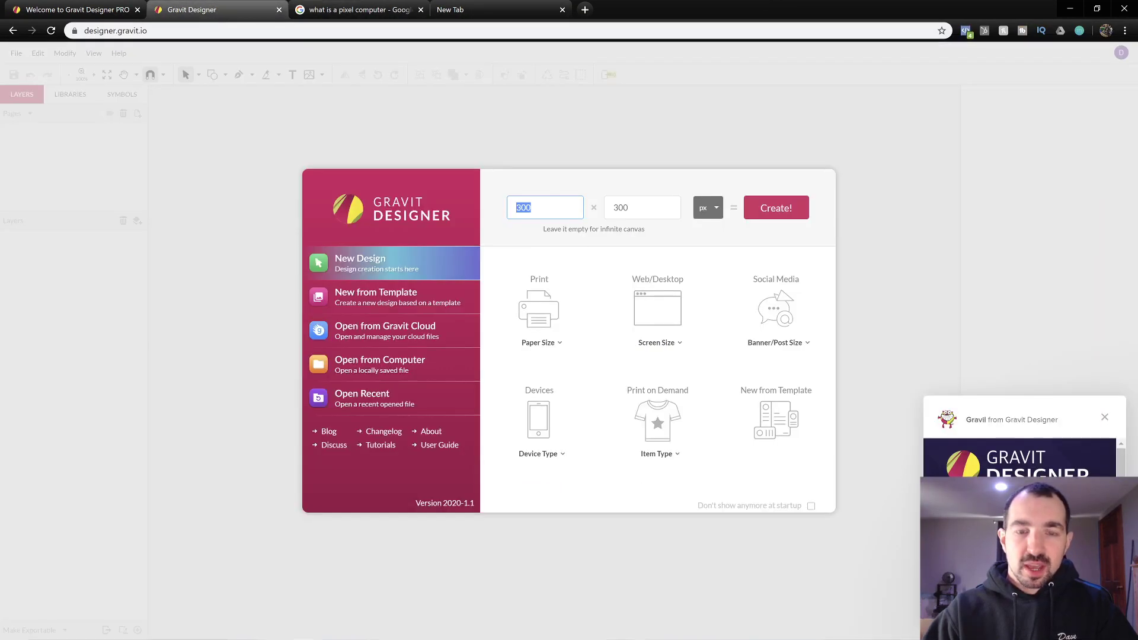
{"action": "left_click", "coordinate": [534, 208]}
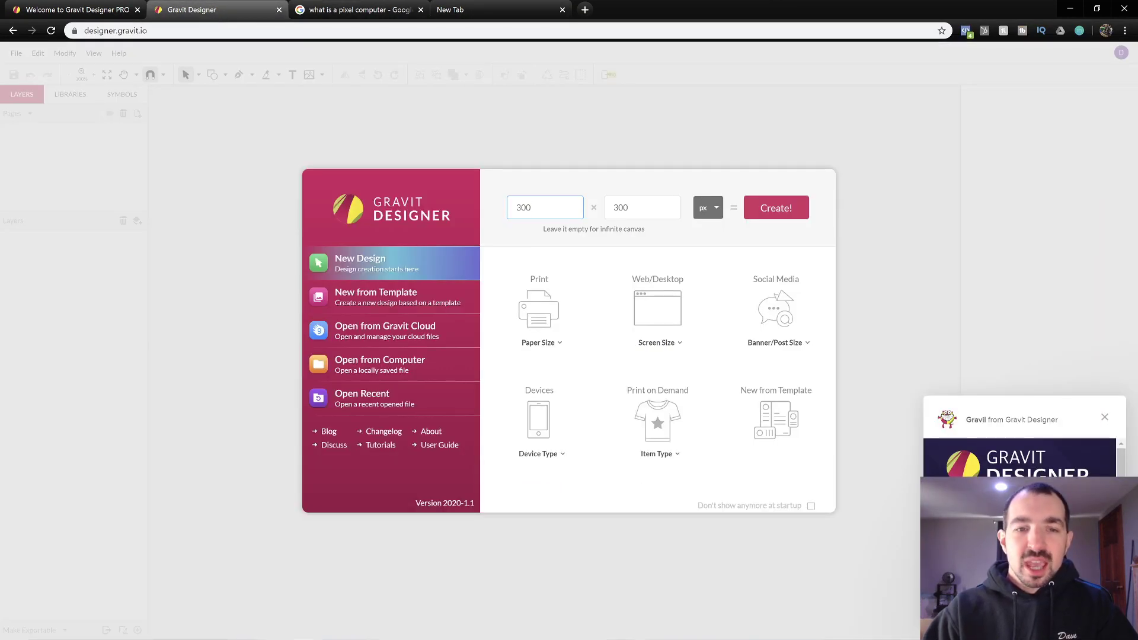
{"action": "key", "text": "ctrl+a"}
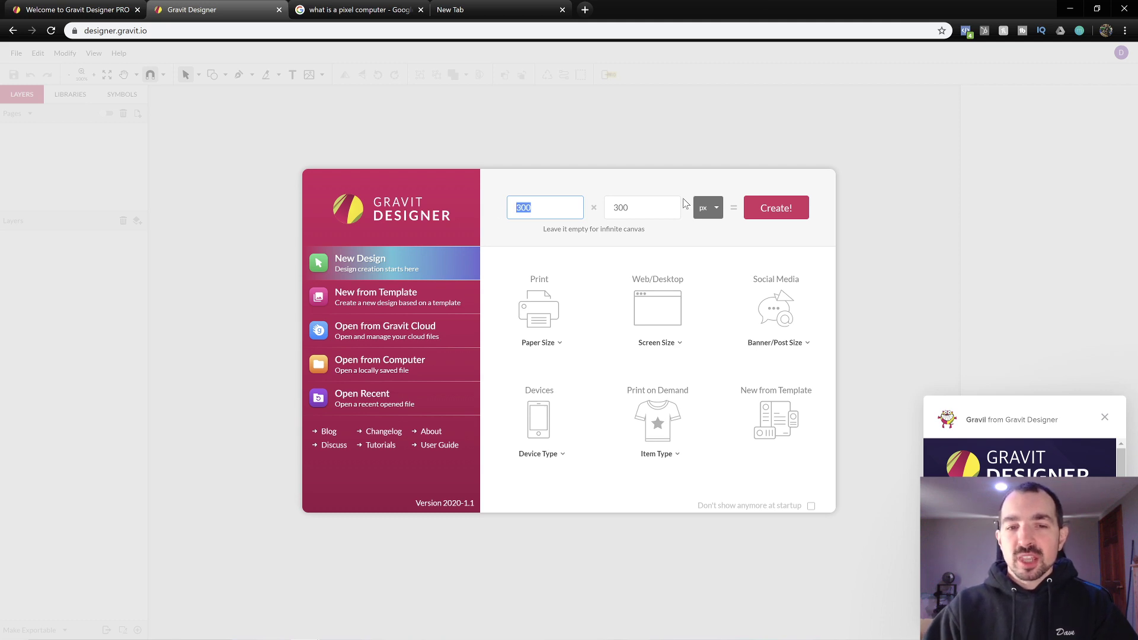
{"action": "key", "text": "Tab"}
{"action": "left_click", "coordinate": [795, 220]}
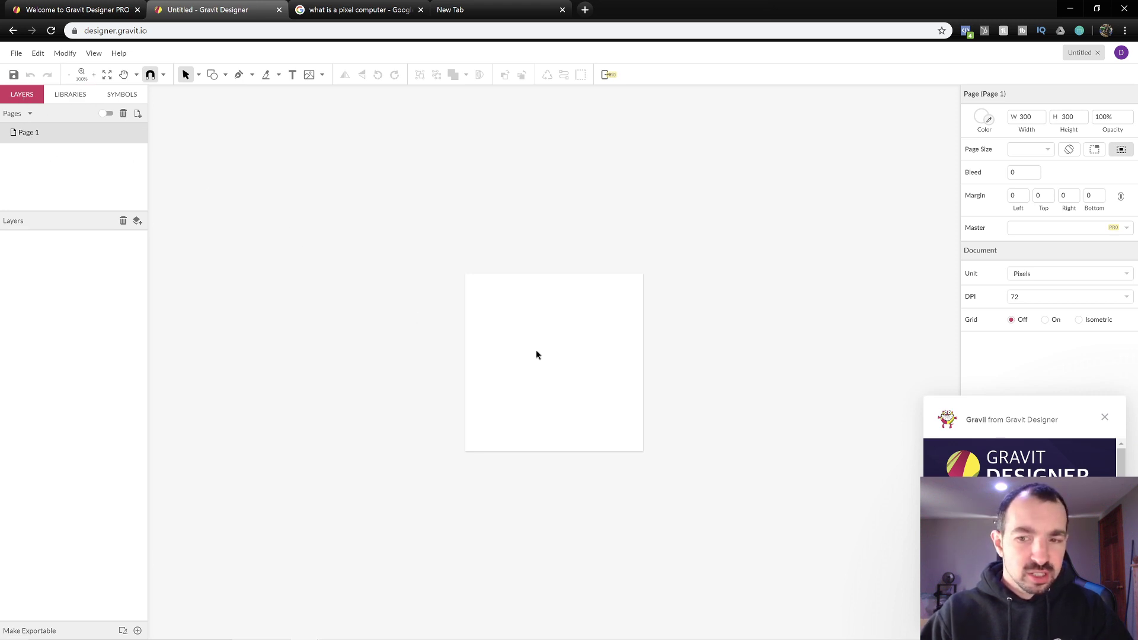
{"action": "left_click", "coordinate": [1104, 419]}
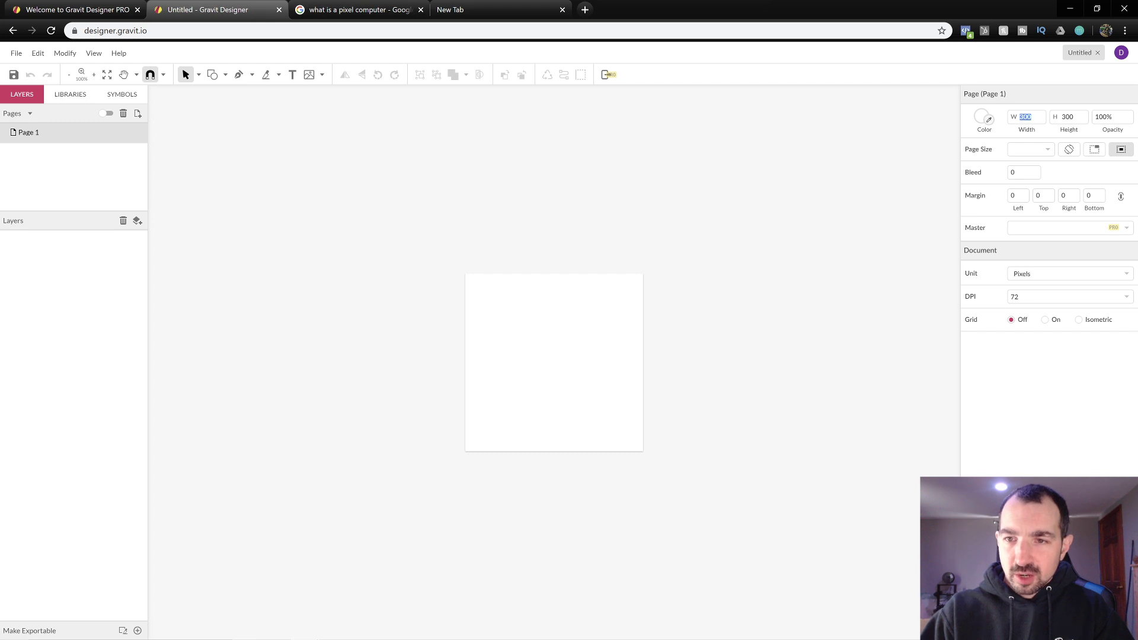
- Try a page width of 500 px and set it back to 300 px
{"action": "double_click", "coordinate": [1029, 117]}
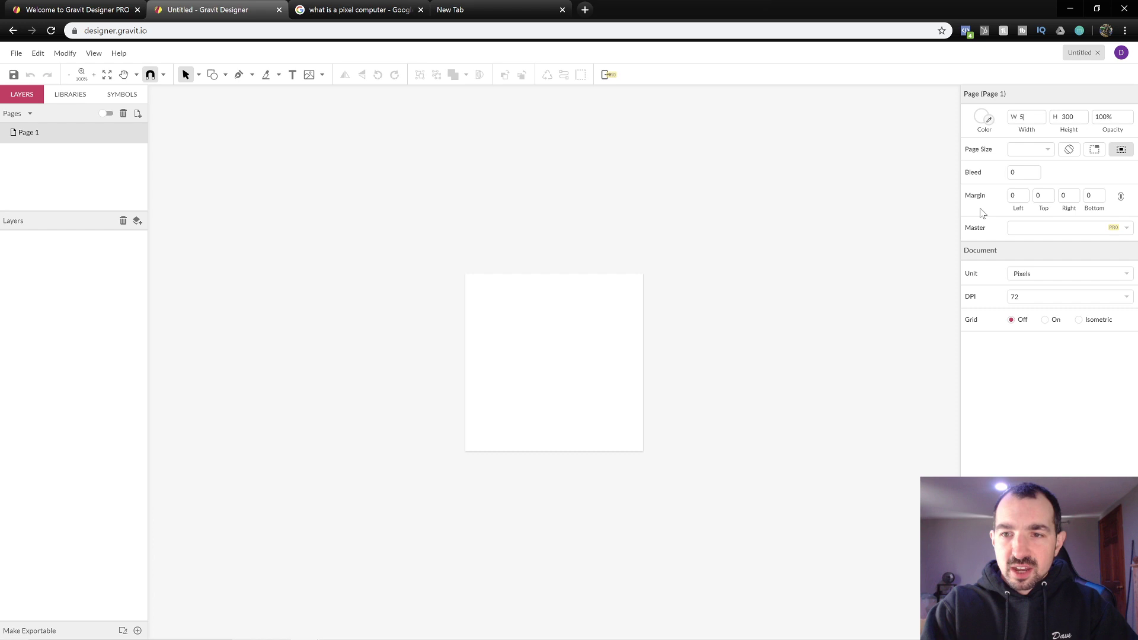
{"action": "key", "text": "Return"}
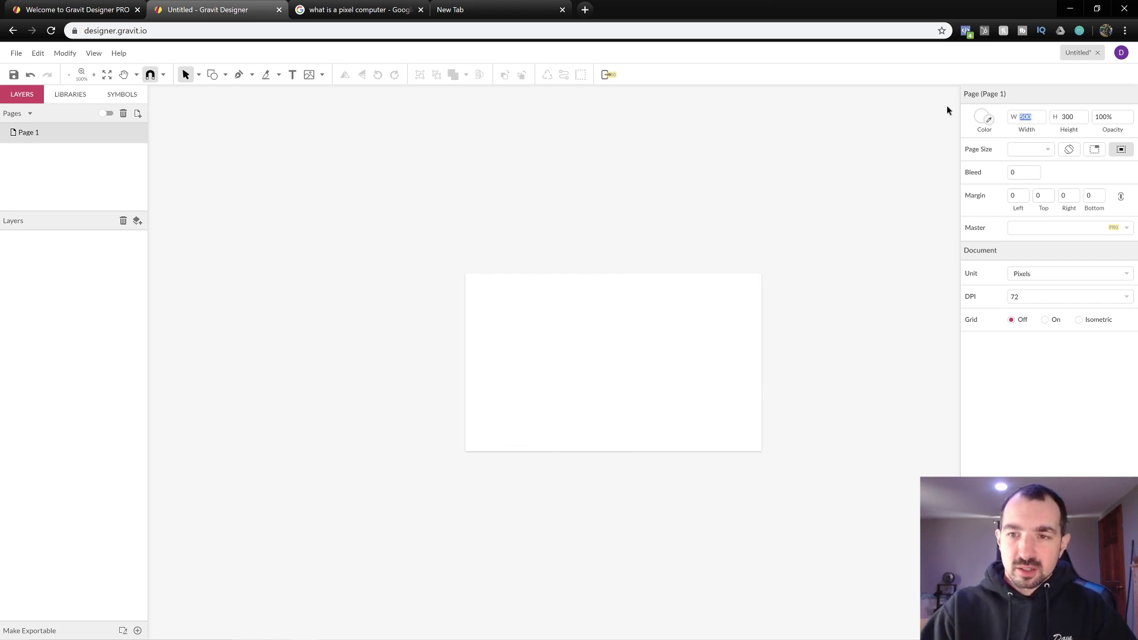
{"action": "type", "text": "3"}
{"action": "key", "text": "Return"}
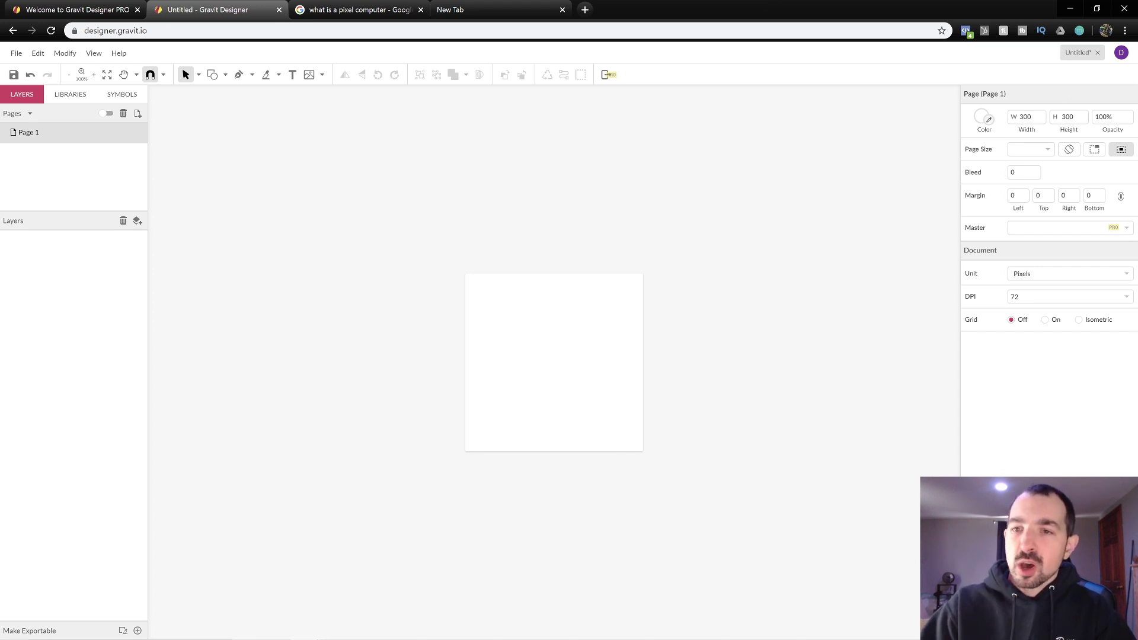
- Set both the page width and height to 50 px
{"action": "type", "text": "50"}
{"action": "key", "text": "Tab"}
{"action": "type", "text": "5"}
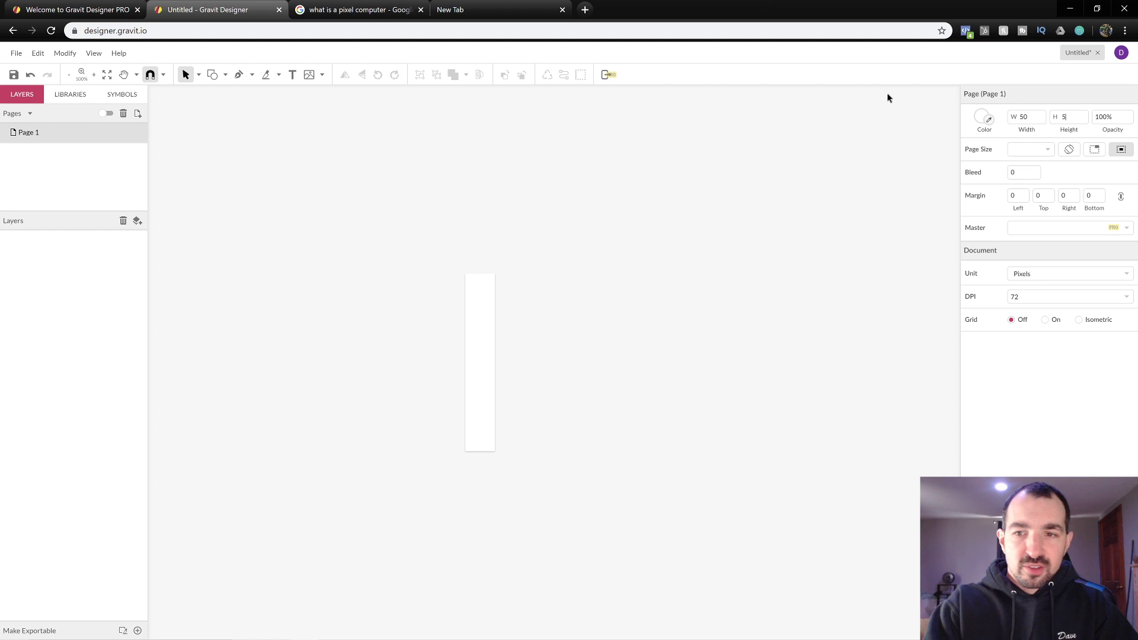
{"action": "type", "text": "0"}
{"action": "key", "text": "ctrl+z"}
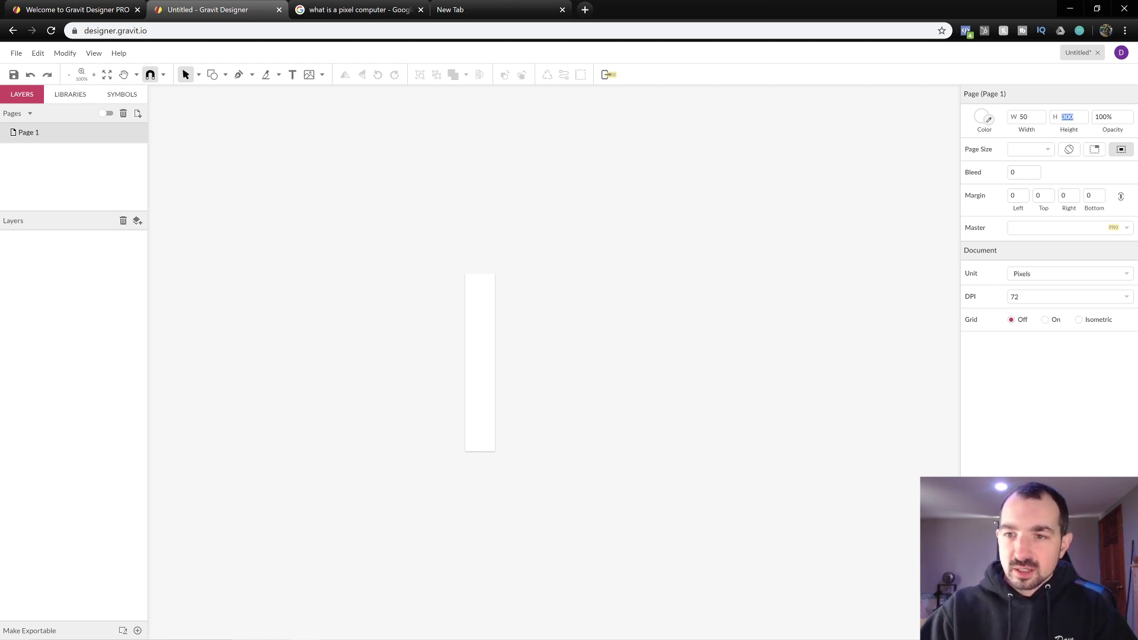
{"action": "type", "text": "50"}
{"action": "key", "text": "Return"}
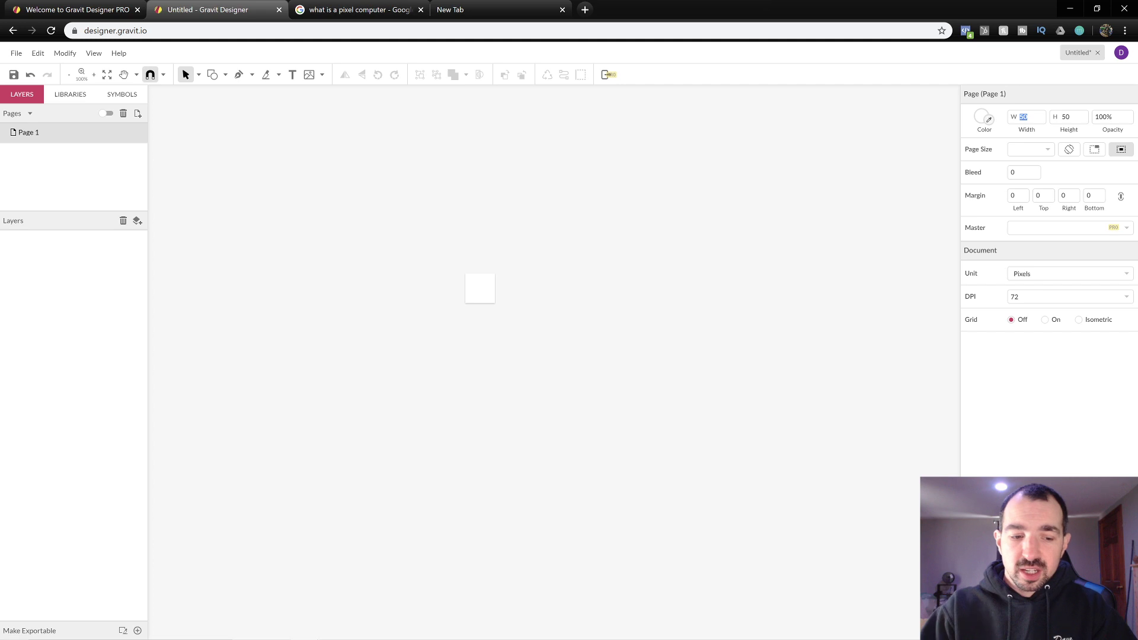
- Restore the page width and height to 300 px each
{"action": "type", "text": "300"}
{"action": "key", "text": "Tab"}
{"action": "type", "text": "30"}
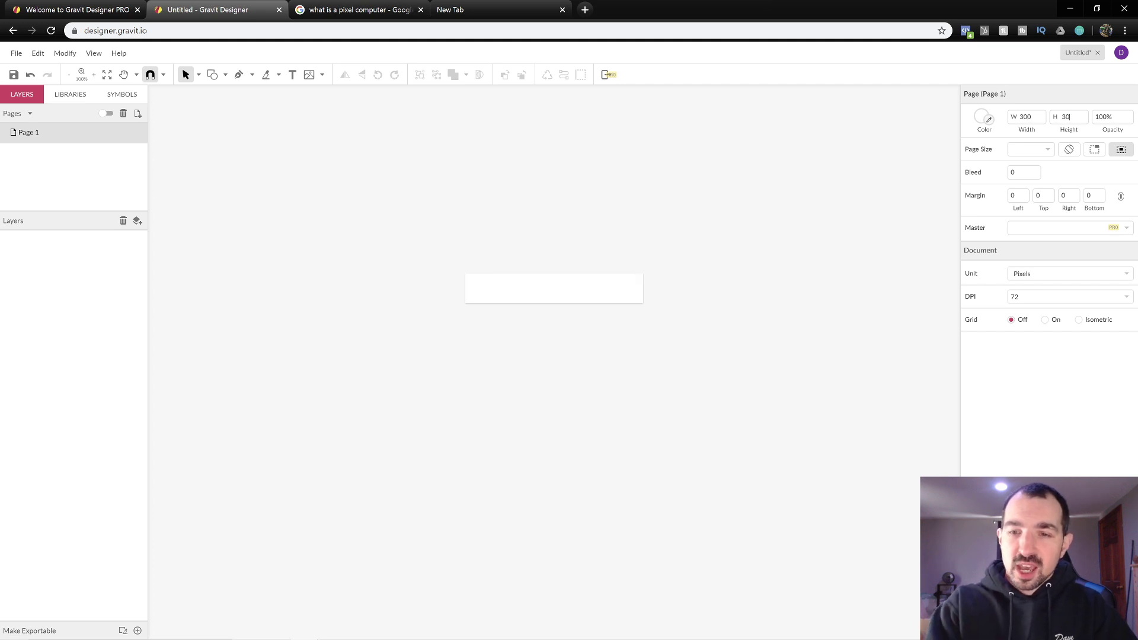
{"action": "key", "text": "Return"}
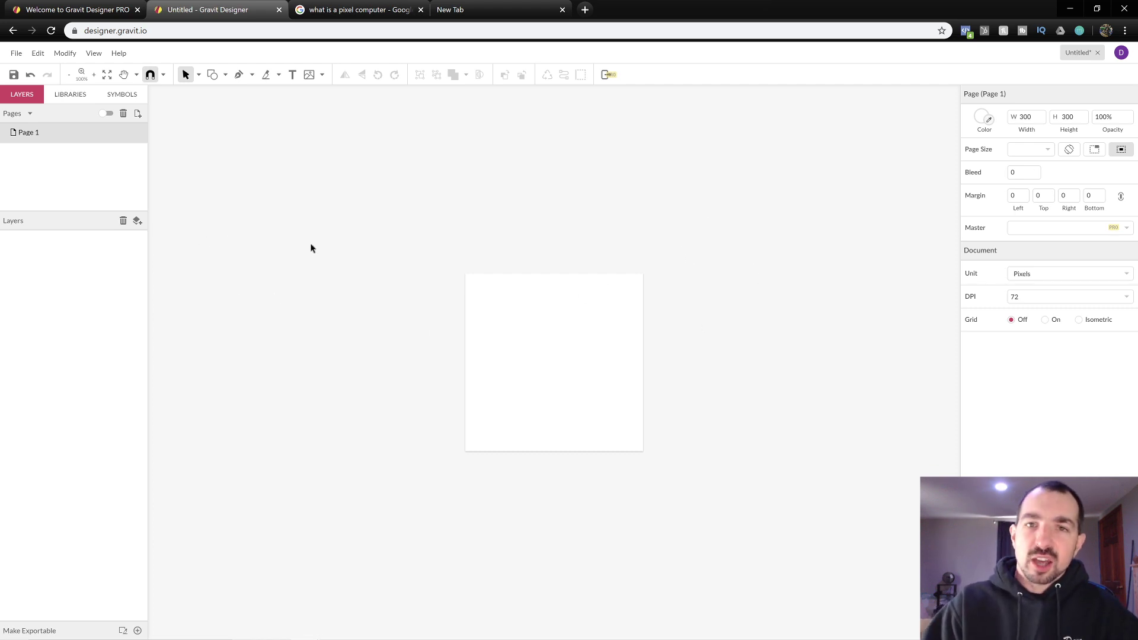
- Bring up the Notepad requirements over the design and review the eyes and body items by highlighting each line
{"action": "key", "text": "alt+Tab"}
{"action": "key", "text": "alt+Tab"}
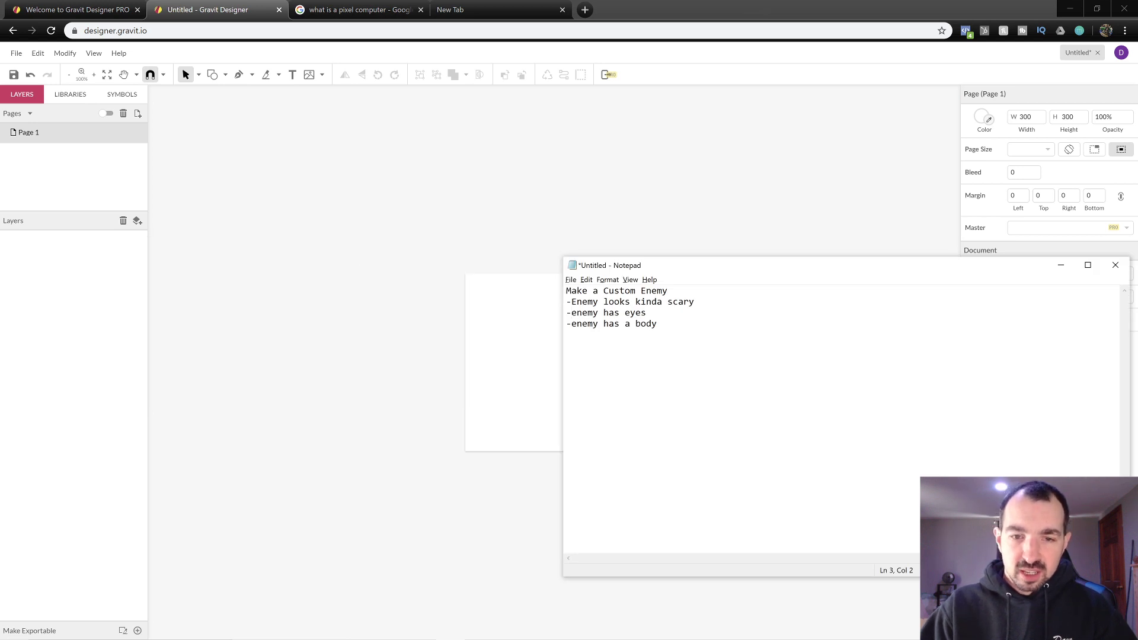
{"action": "left_click_drag", "start_coordinate": [599, 302], "coordinate": [567, 313]}
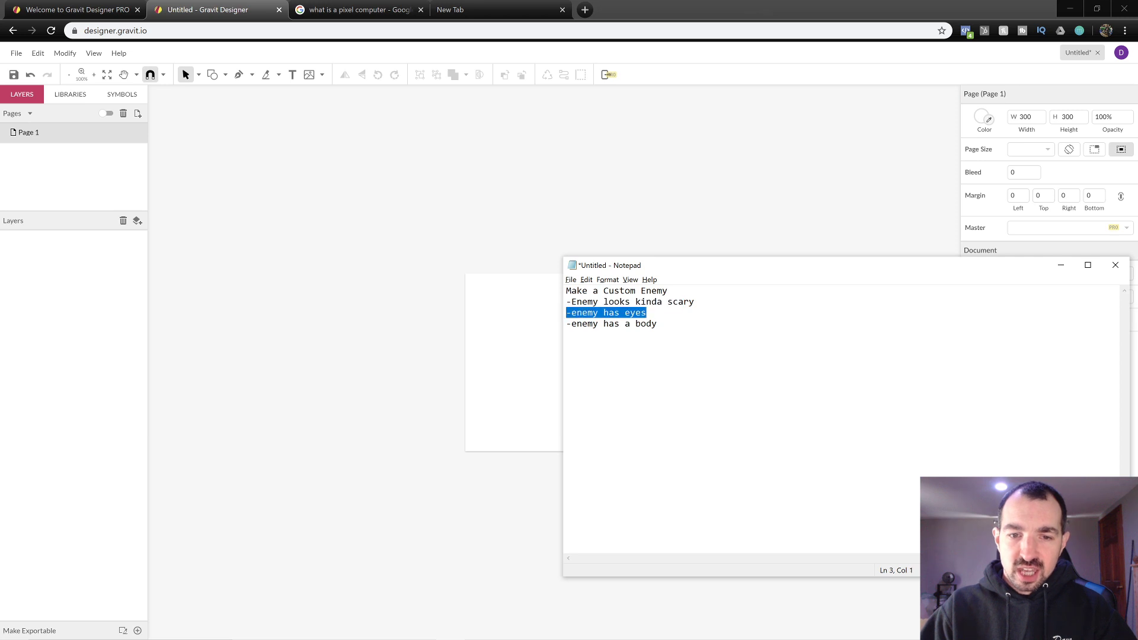
{"action": "left_click", "coordinate": [631, 323]}
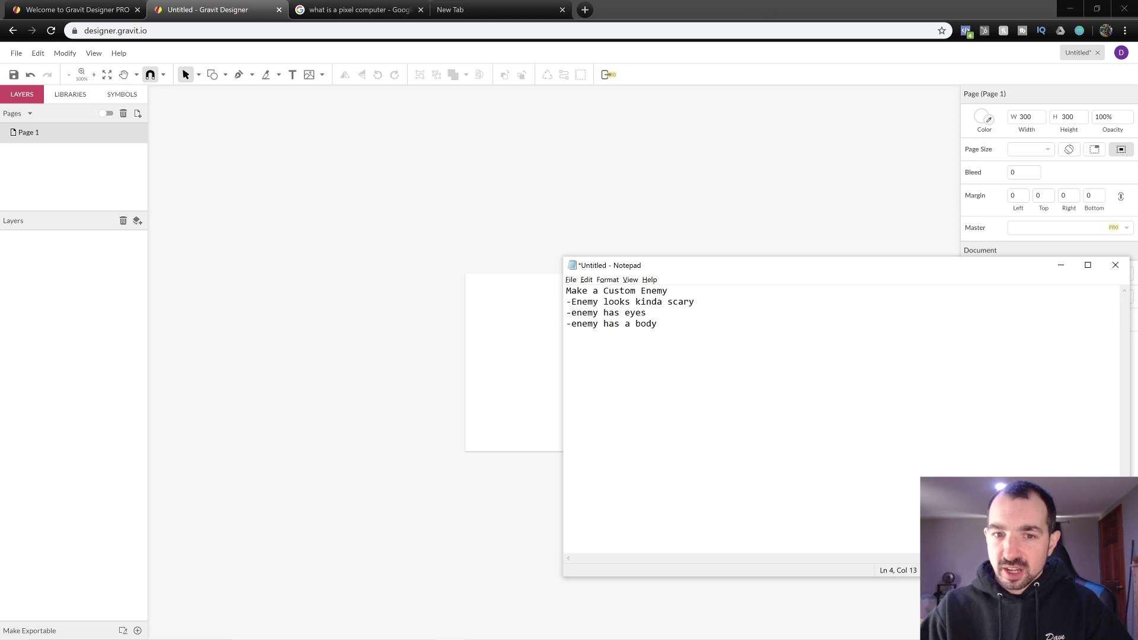
{"action": "left_click_drag", "start_coordinate": [658, 324], "coordinate": [567, 323]}
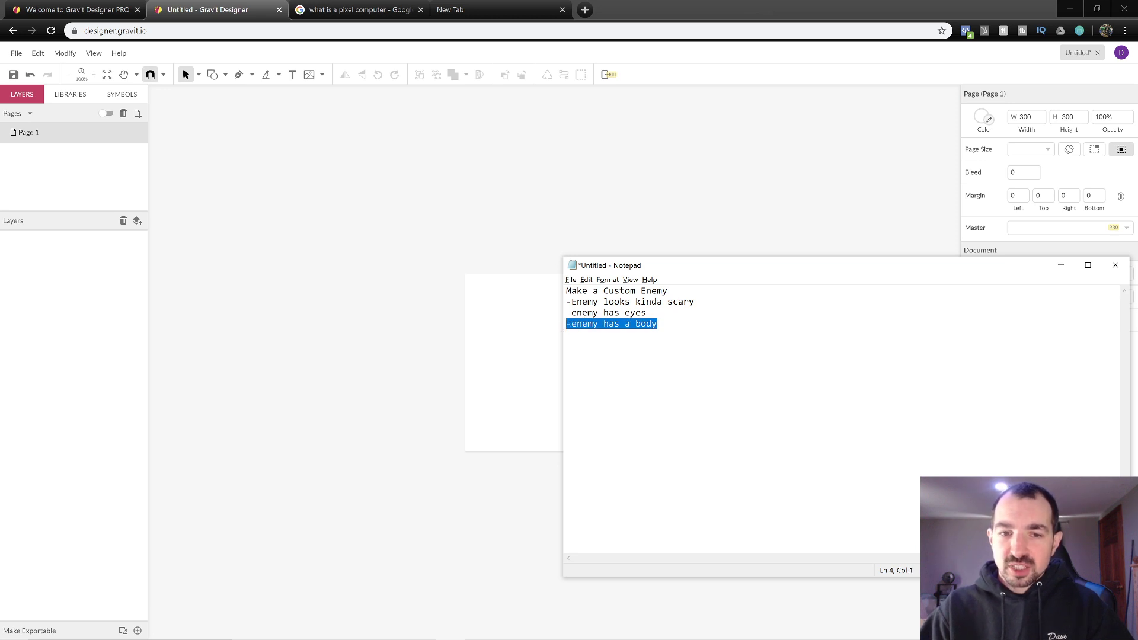
- Clear the text highlight in Notepad and return to the blank page in Gravit Designer
{"action": "left_click", "coordinate": [568, 325]}
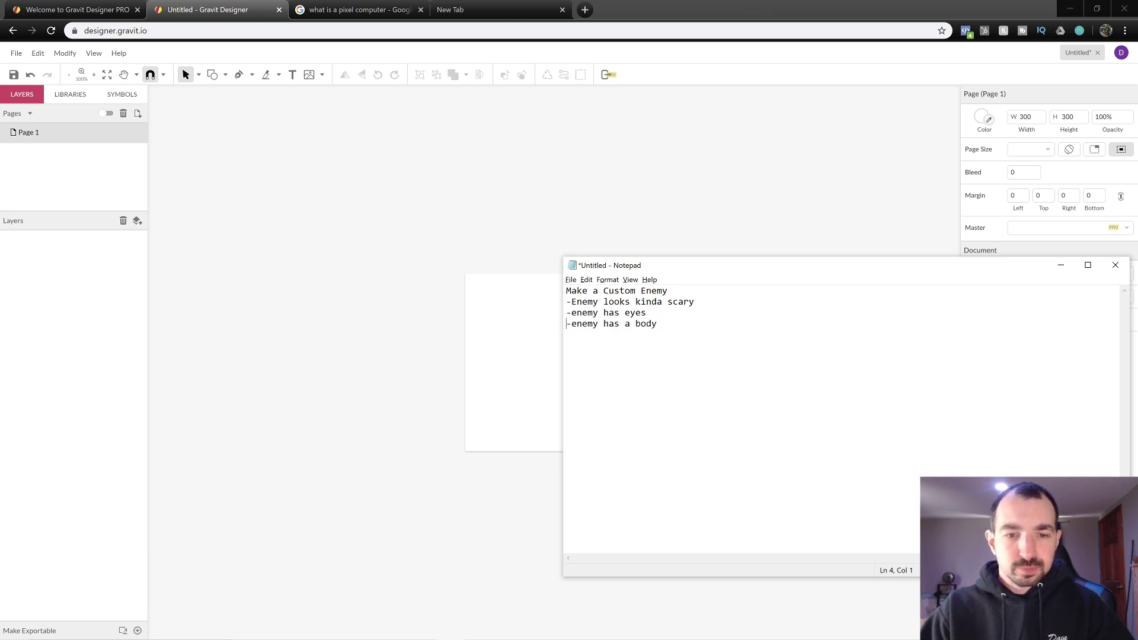
{"action": "key", "text": "Tab"}
{"action": "left_click", "coordinate": [497, 338]}
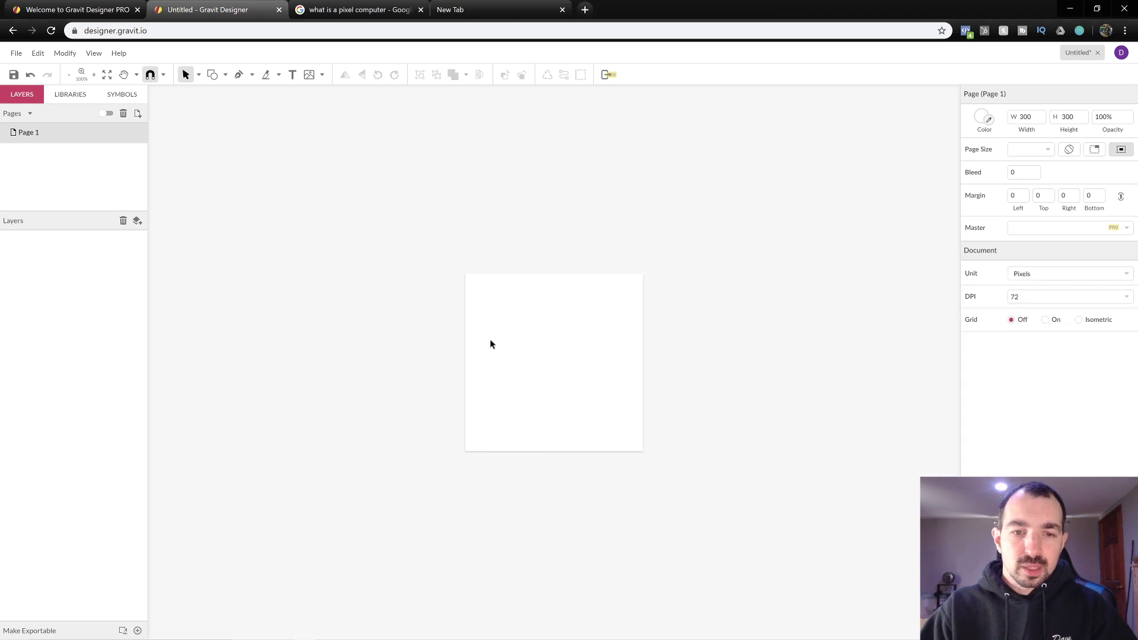
- Draw a wide ellipse about 255 × 198 px across the upper part of the page
{"action": "left_click", "coordinate": [225, 74]}
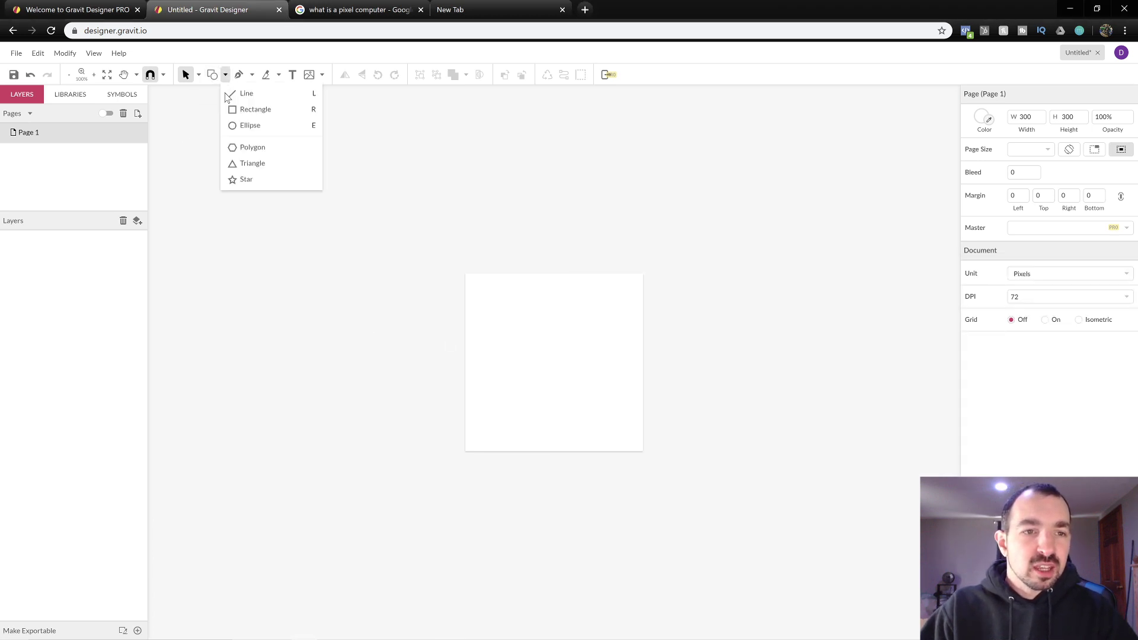
{"action": "left_click", "coordinate": [237, 58]}
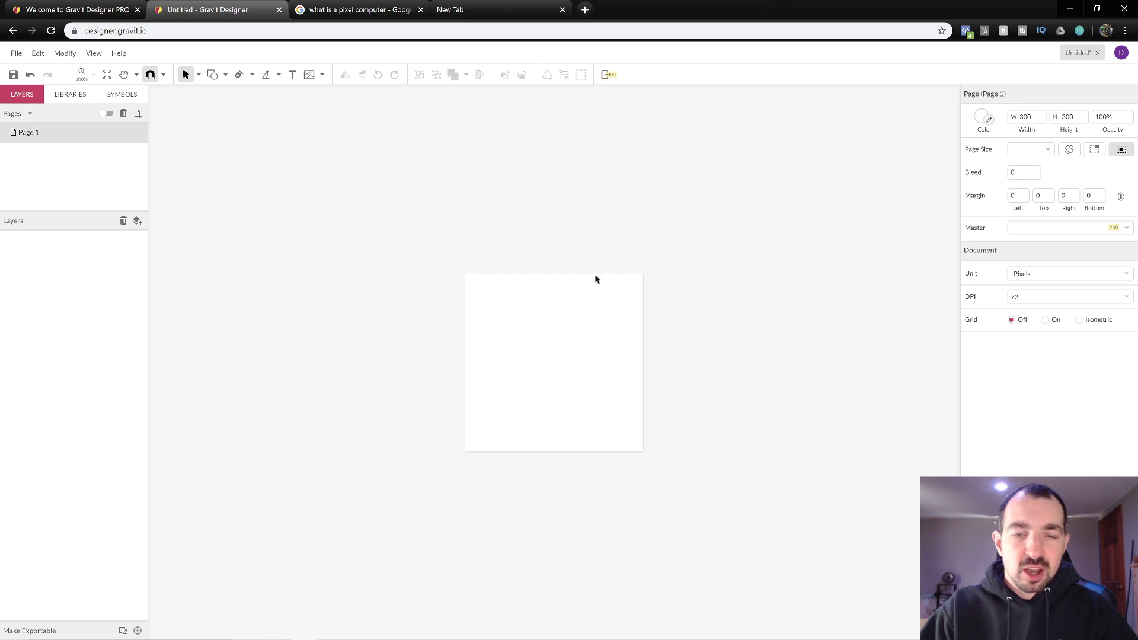
{"action": "left_click", "coordinate": [215, 78]}
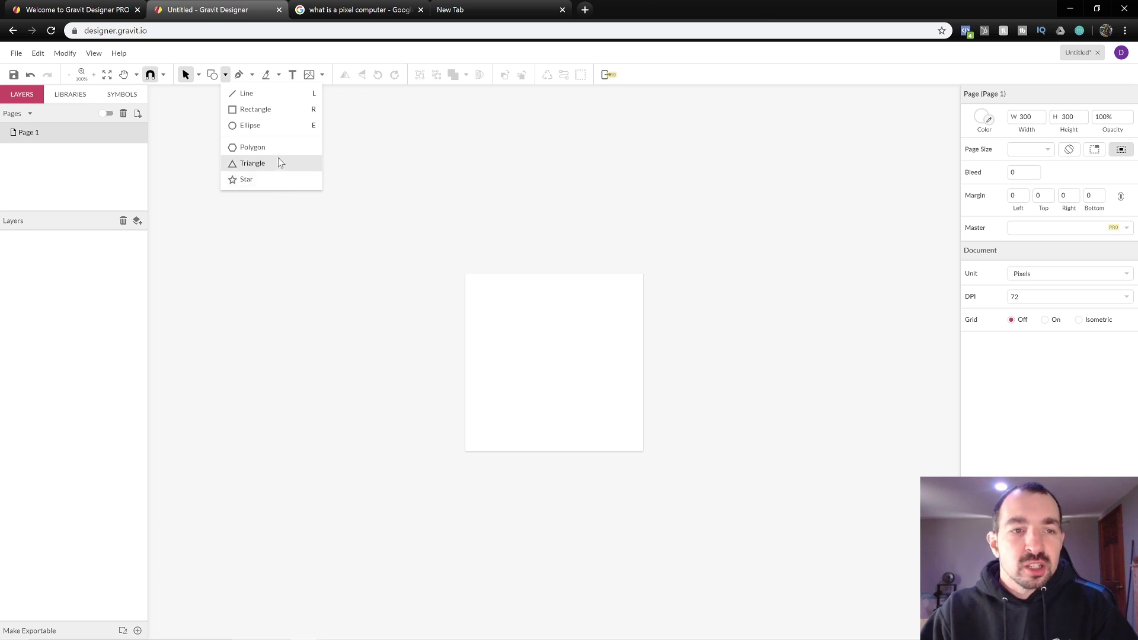
{"action": "left_click", "coordinate": [266, 125]}
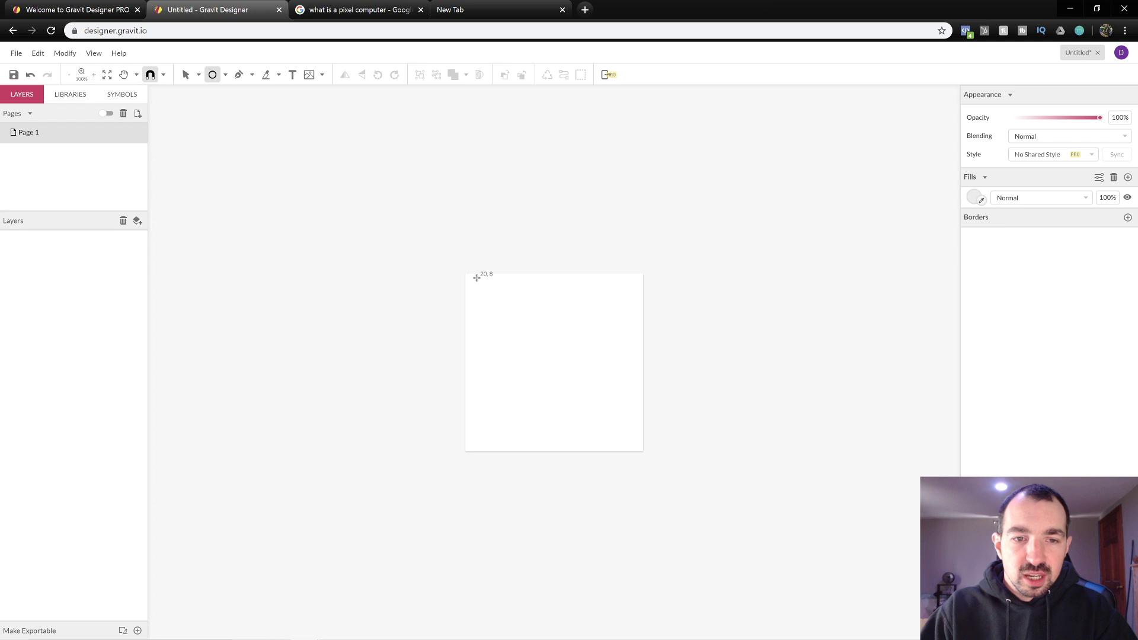
{"action": "mouse_move", "coordinate": [483, 293]}
{"action": "left_mouse_down"}
{"action": "mouse_move", "coordinate": [509, 328]}
{"action": "mouse_move", "coordinate": [625, 415]}
{"action": "mouse_move", "coordinate": [633, 439]}
{"action": "mouse_move", "coordinate": [634, 410]}
{"action": "left_mouse_up"}
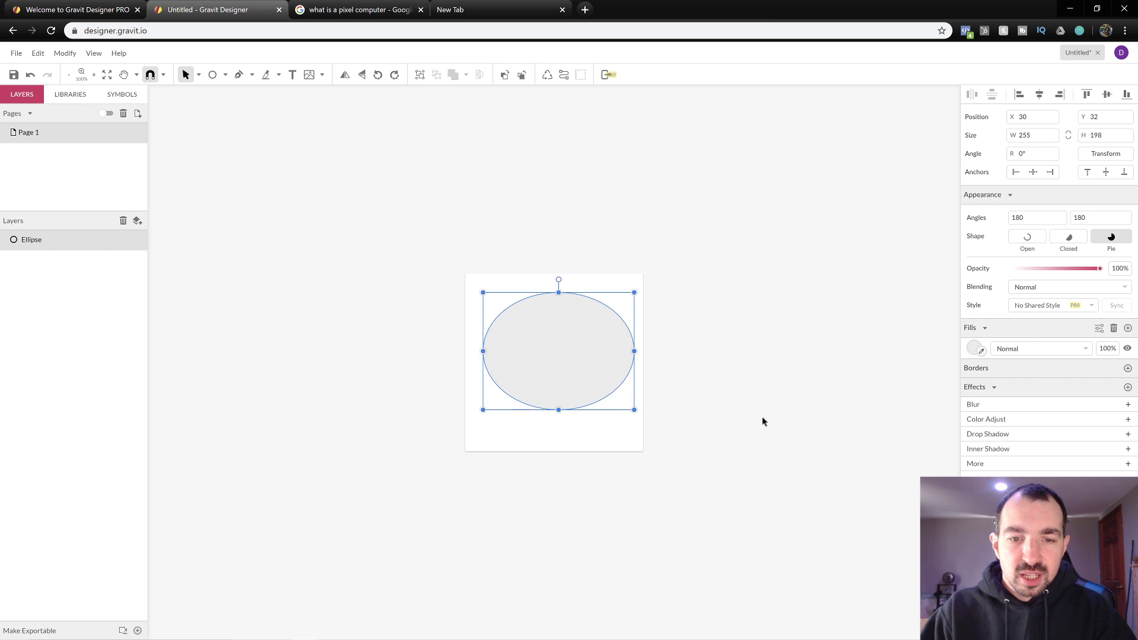
{"action": "left_click", "coordinate": [824, 405]}
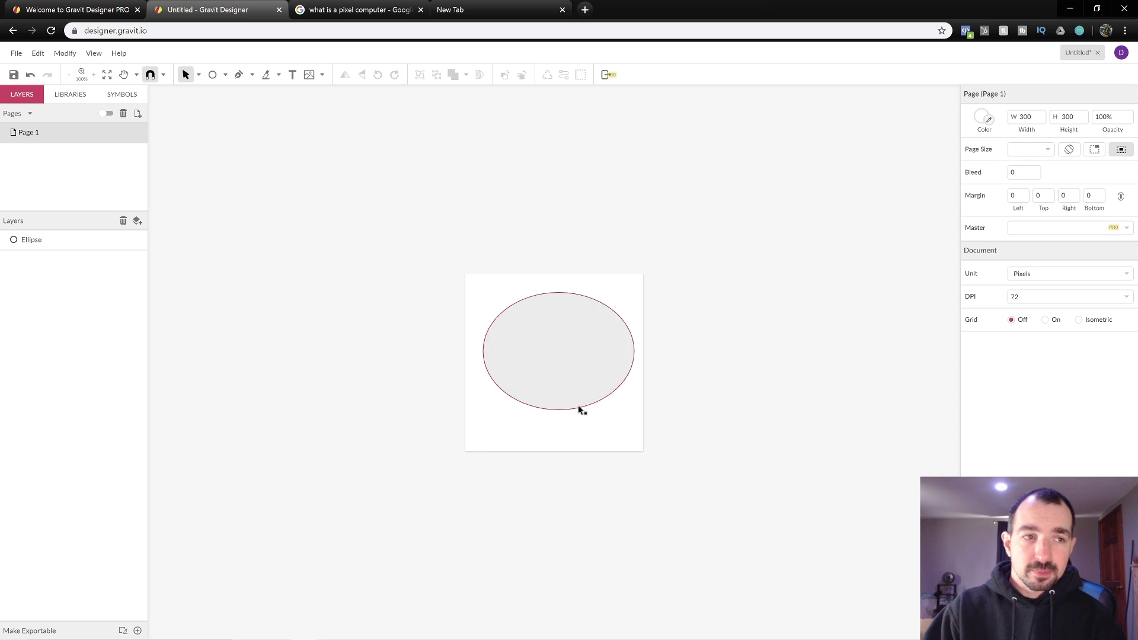
- Move the ellipse up the page to a Y position of about 12 px, keeping its horizontal position
{"action": "left_click", "coordinate": [557, 356]}
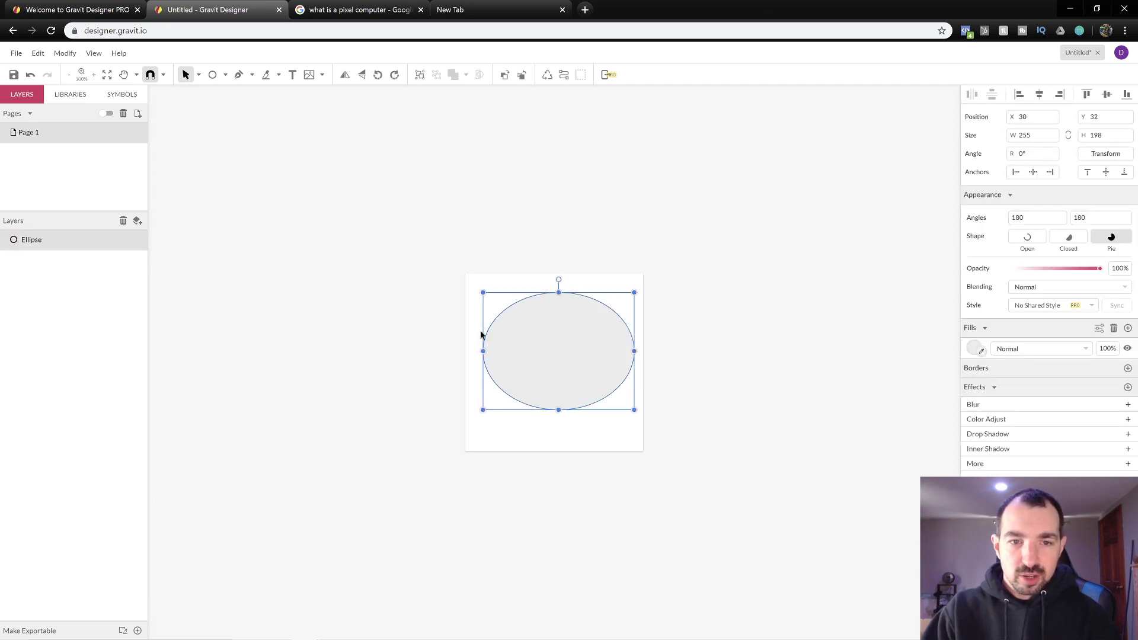
{"action": "mouse_move", "coordinate": [563, 359]}
{"action": "left_mouse_down"}
{"action": "mouse_move", "coordinate": [495, 353]}
{"action": "mouse_move", "coordinate": [587, 360]}
{"action": "mouse_move", "coordinate": [553, 356]}
{"action": "mouse_move", "coordinate": [559, 343]}
{"action": "left_mouse_up"}
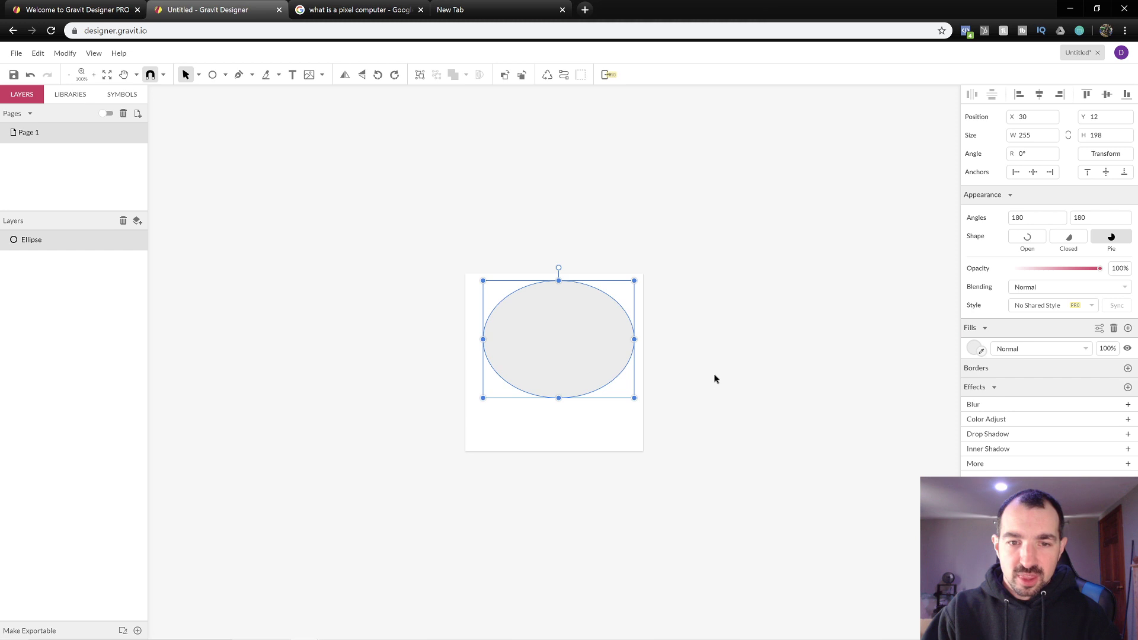
{"action": "left_click", "coordinate": [710, 378]}
{"action": "left_click", "coordinate": [603, 358]}
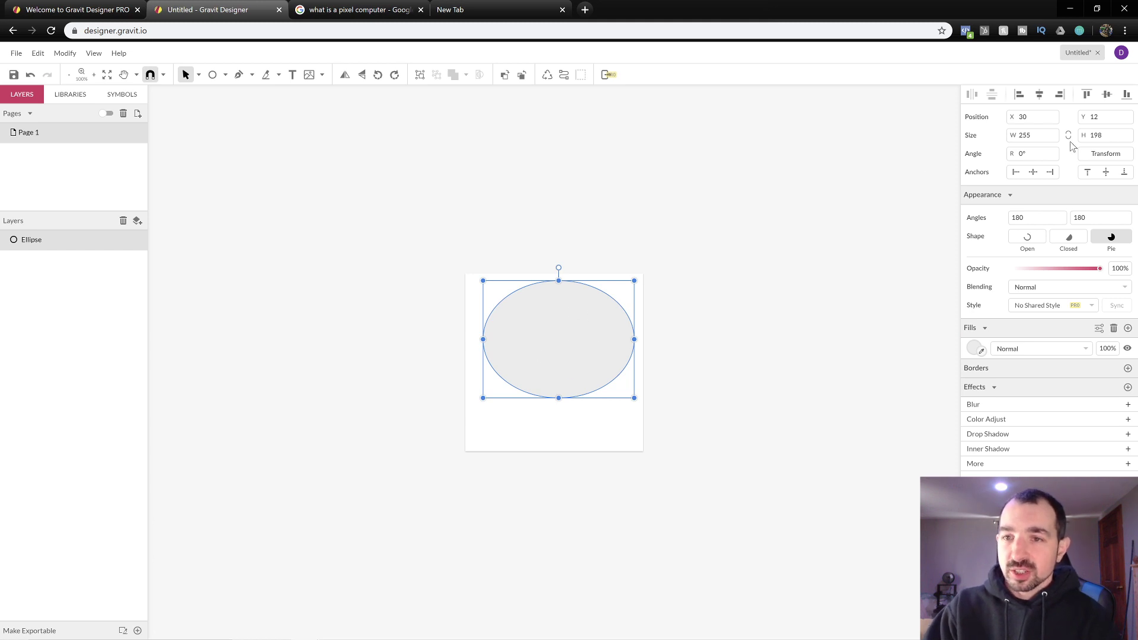
- Examine the ellipse's layer entry and its position and size values, comparing them with the page properties
{"action": "left_click", "coordinate": [31, 245]}
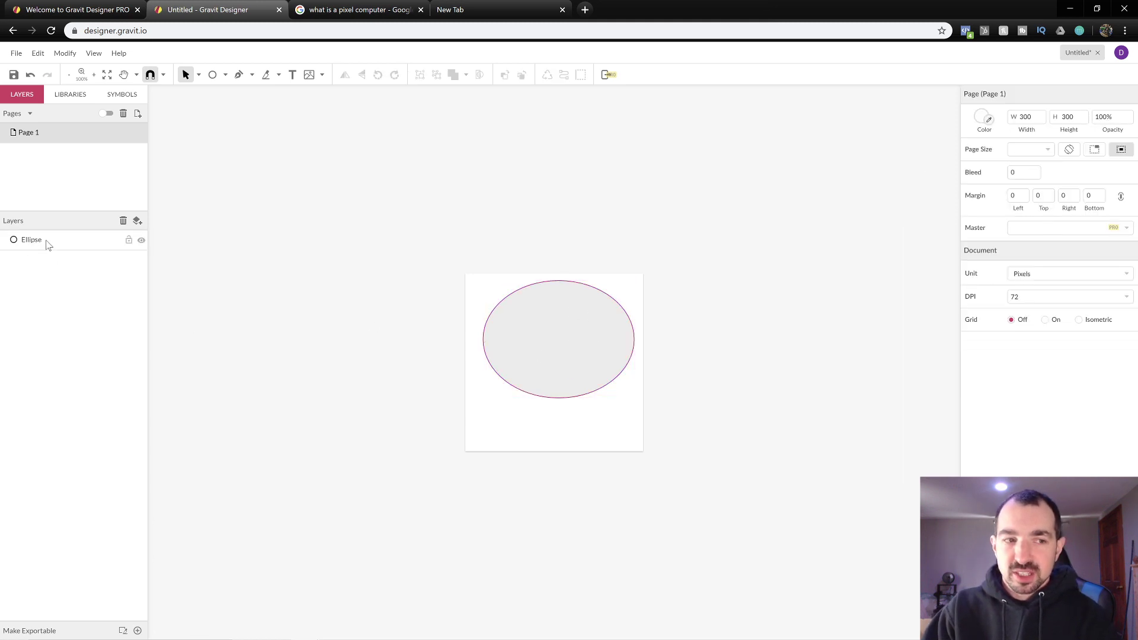
{"action": "left_click", "coordinate": [46, 241]}
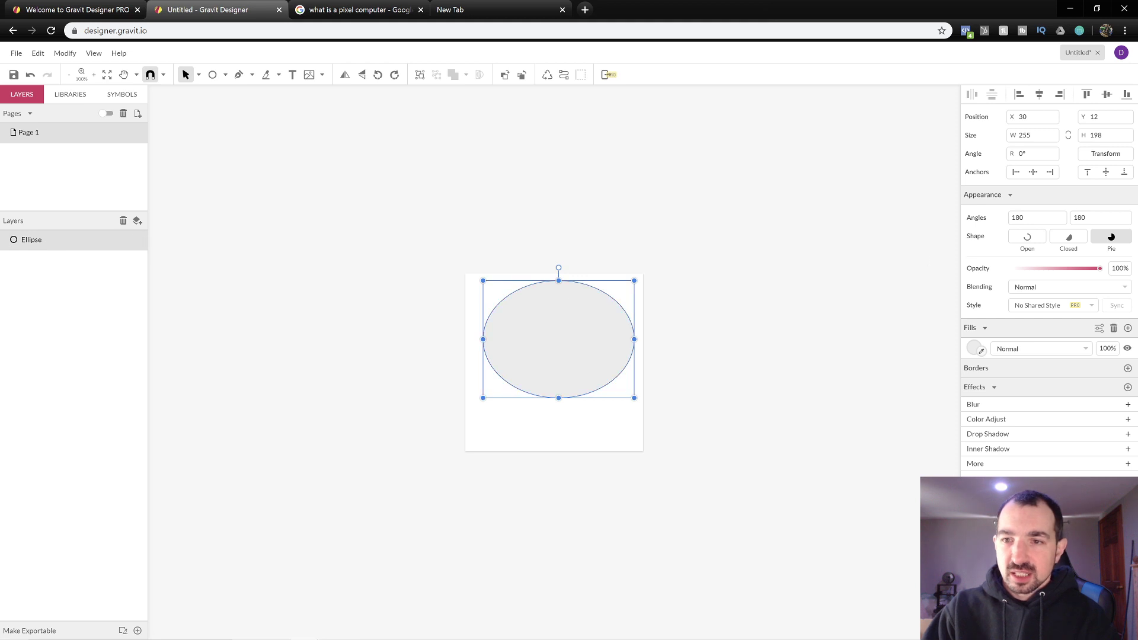
{"action": "left_click", "coordinate": [461, 321]}
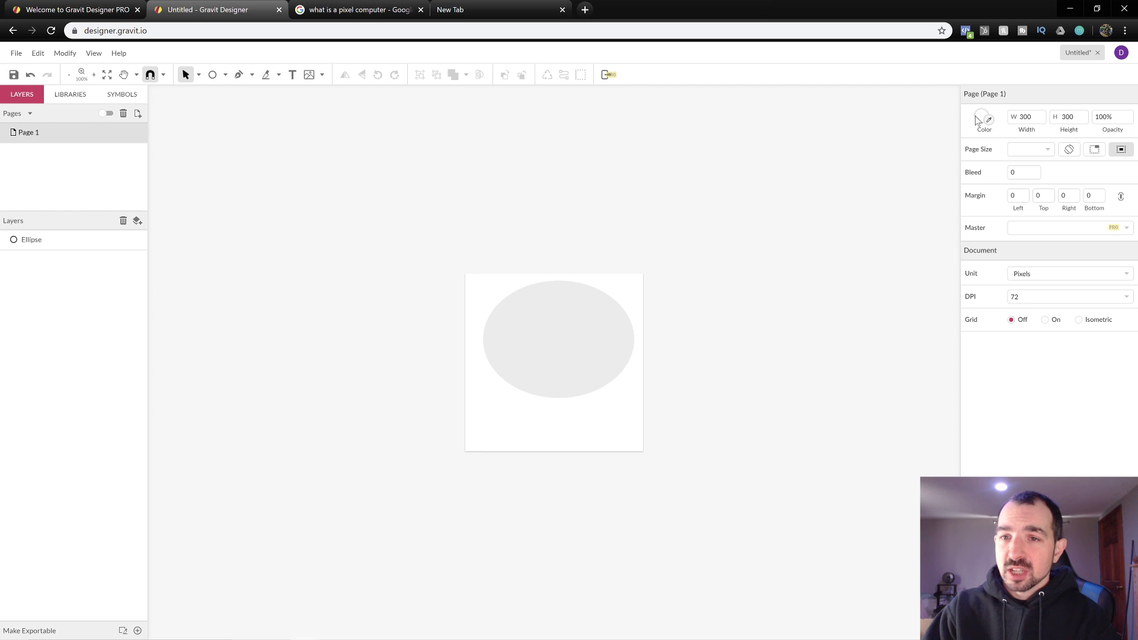
{"action": "left_click", "coordinate": [48, 243]}
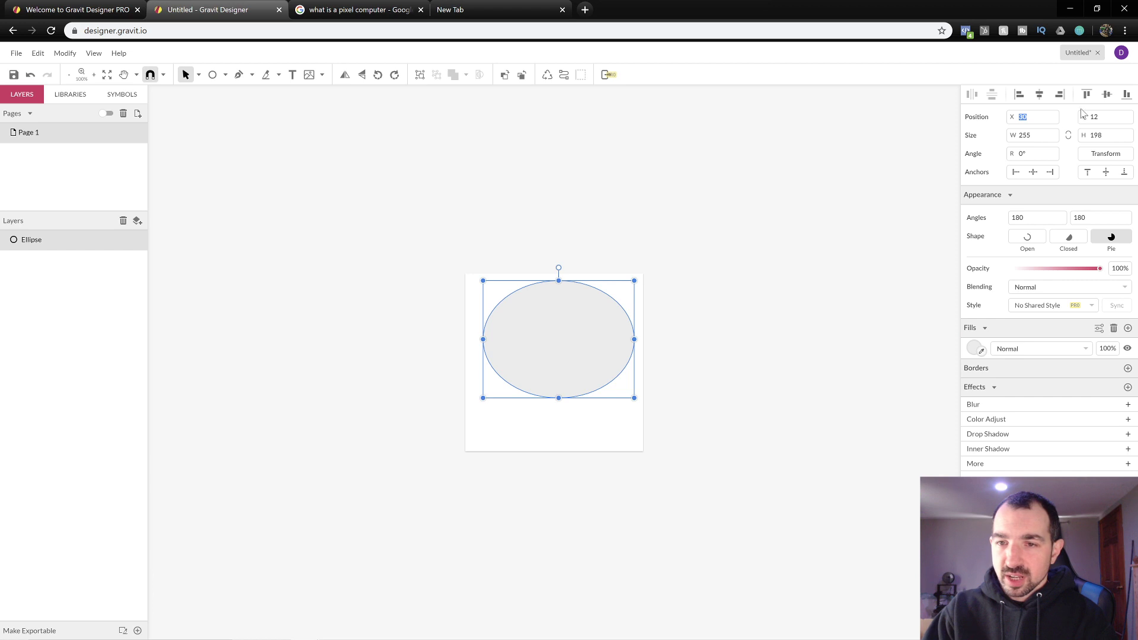
{"action": "key", "text": "Tab"}
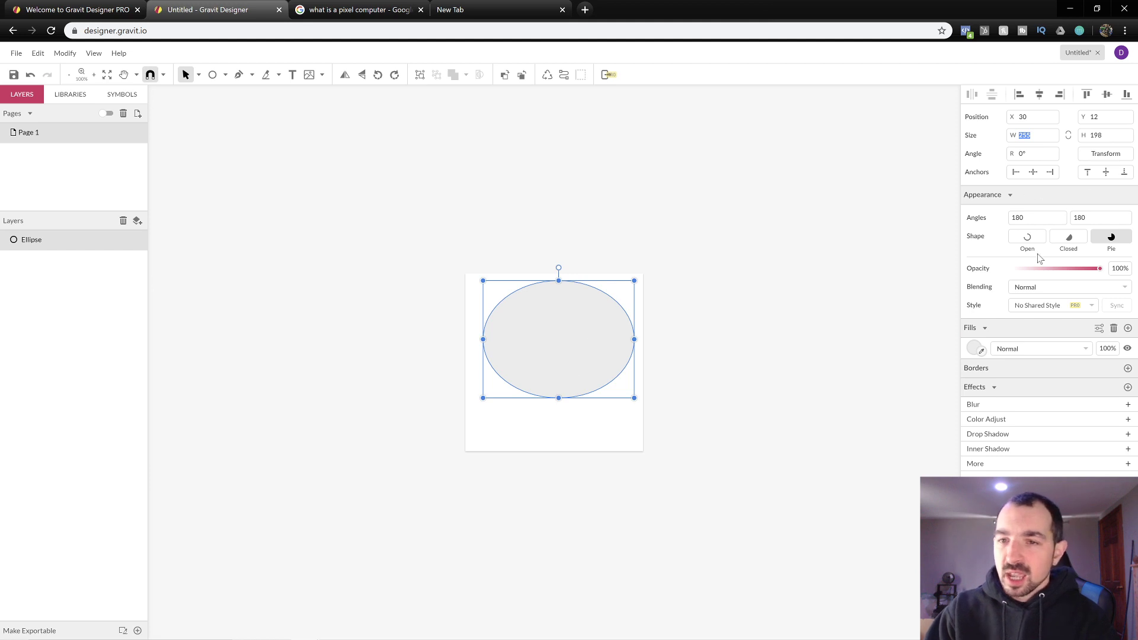
- Fill the large ellipse with a medium green colour
{"action": "left_click", "coordinate": [972, 351]}
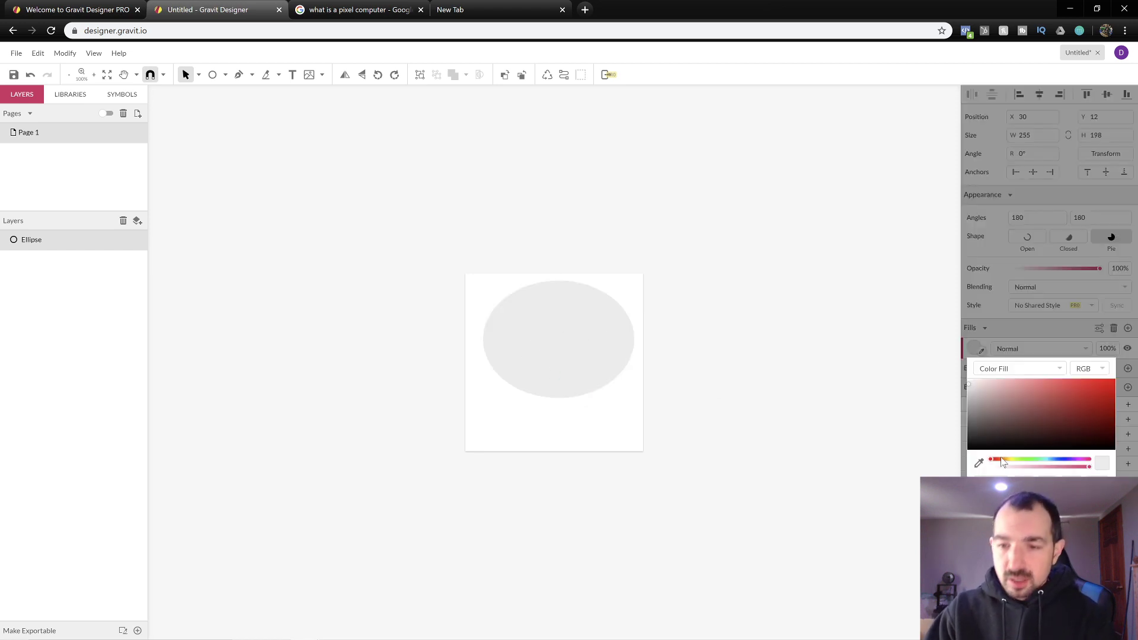
{"action": "left_click", "coordinate": [1026, 457]}
{"action": "mouse_move", "coordinate": [1013, 434]}
{"action": "left_mouse_down"}
{"action": "mouse_move", "coordinate": [1014, 407]}
{"action": "mouse_move", "coordinate": [1040, 407]}
{"action": "mouse_move", "coordinate": [1006, 393]}
{"action": "mouse_move", "coordinate": [1016, 420]}
{"action": "mouse_move", "coordinate": [1061, 408]}
{"action": "mouse_move", "coordinate": [1044, 415]}
{"action": "mouse_move", "coordinate": [1022, 404]}
{"action": "mouse_move", "coordinate": [1032, 402]}
{"action": "mouse_move", "coordinate": [1069, 414]}
{"action": "left_mouse_up"}
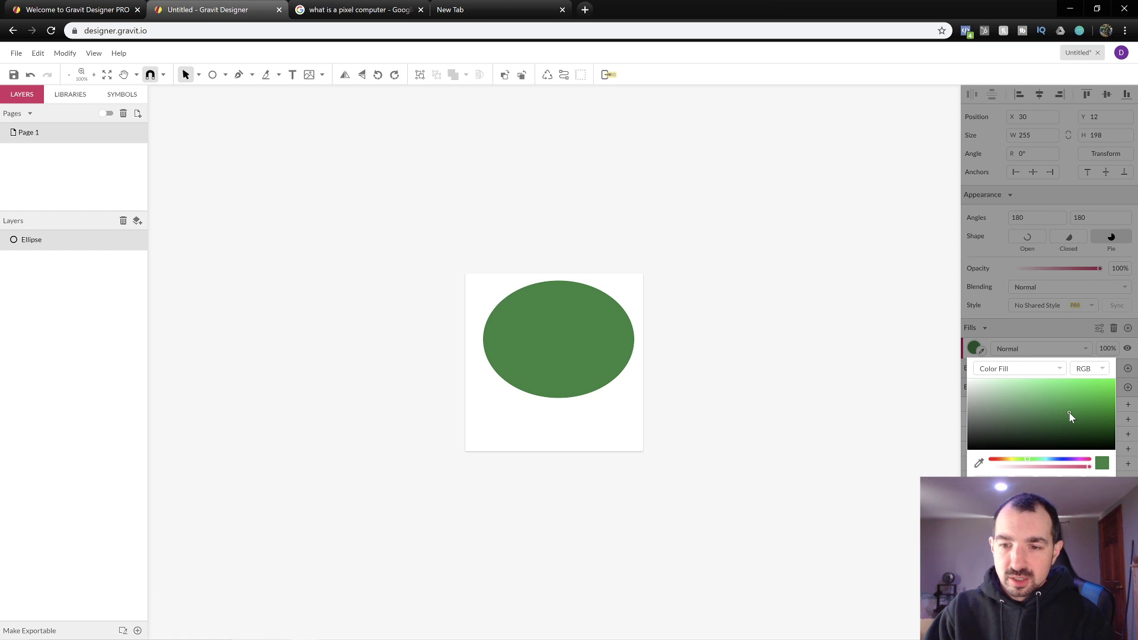
{"action": "left_click", "coordinate": [584, 347]}
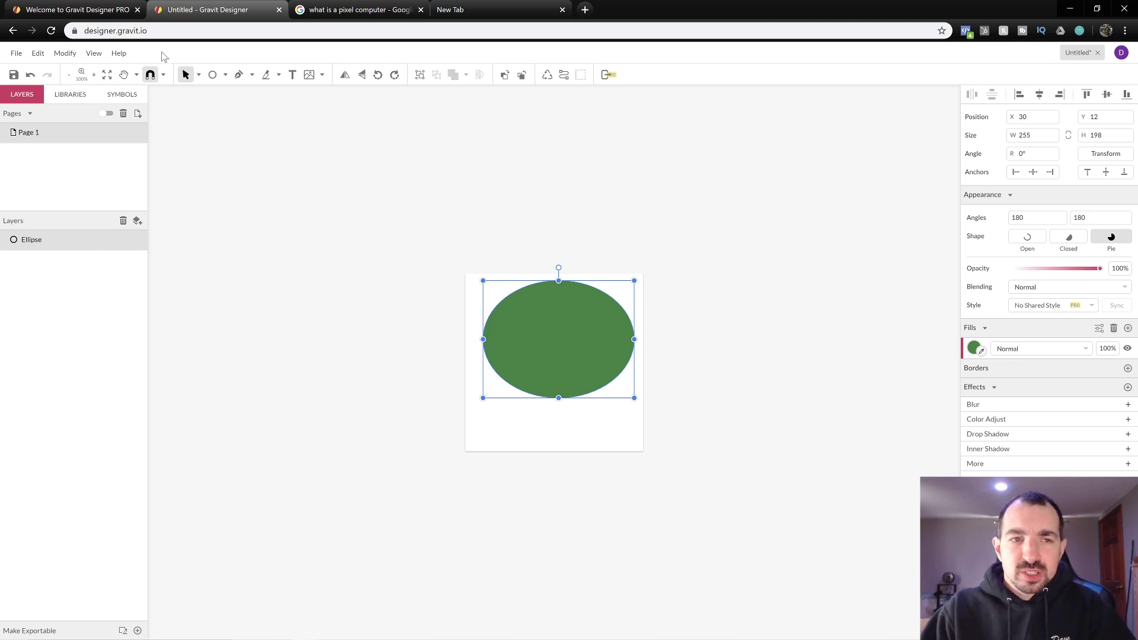
- Draw a second, flatter ellipse about 244 × 76 px below the green one, slightly overlapping its lower edge
{"action": "left_click", "coordinate": [226, 76]}
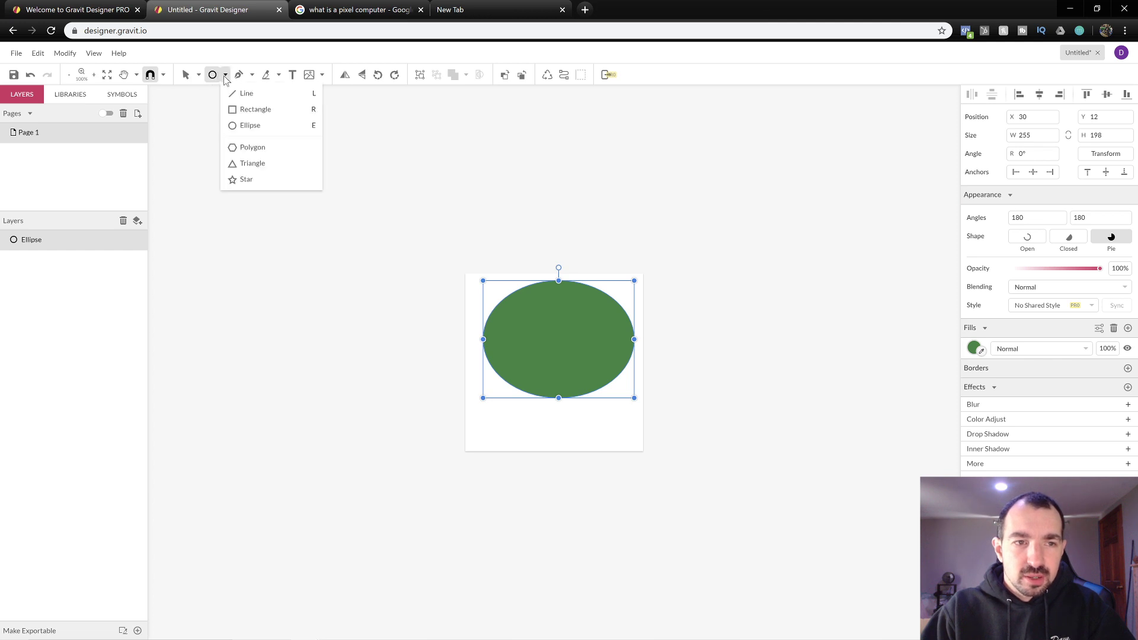
{"action": "left_click", "coordinate": [254, 127]}
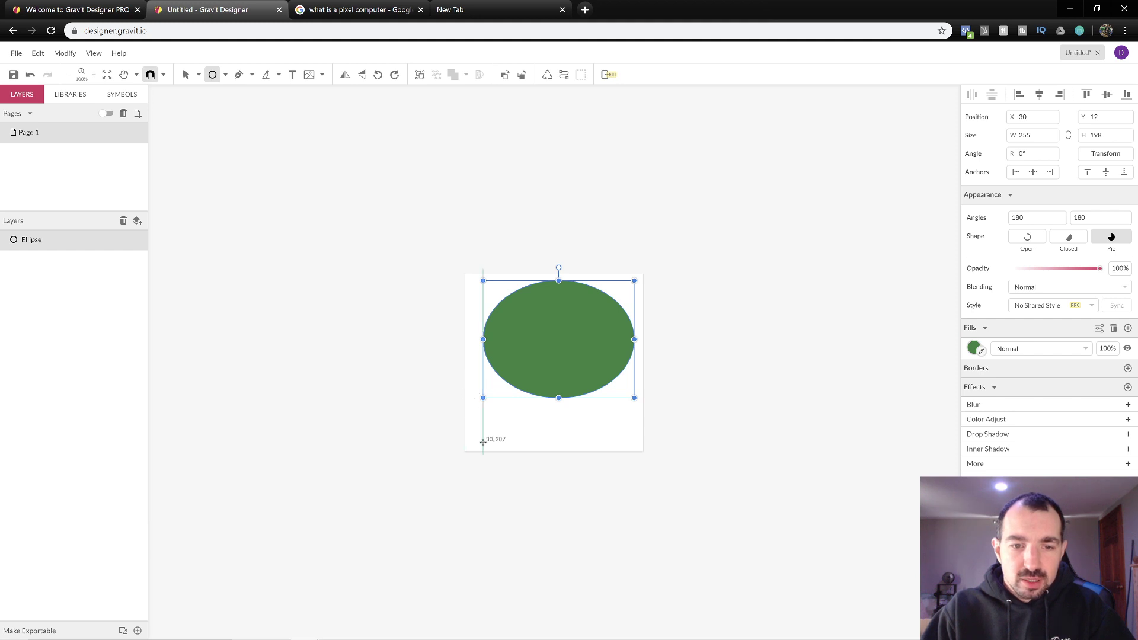
{"action": "mouse_move", "coordinate": [486, 433]}
{"action": "left_mouse_down"}
{"action": "mouse_move", "coordinate": [545, 383]}
{"action": "mouse_move", "coordinate": [631, 388]}
{"action": "left_mouse_up"}
{"action": "key", "text": "v"}
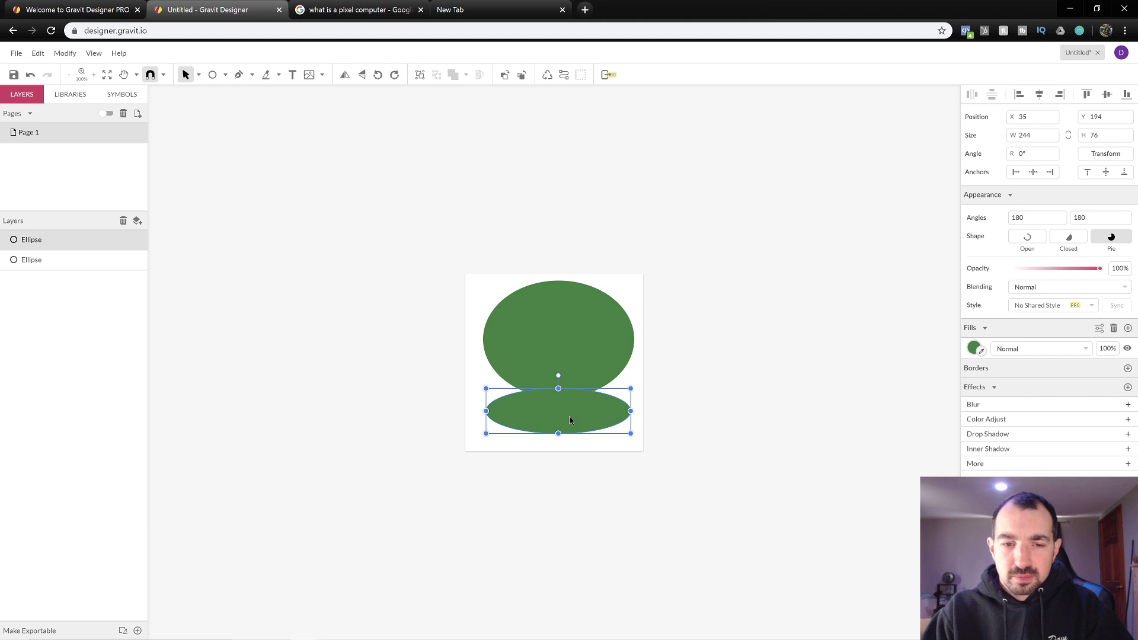
{"action": "left_click", "coordinate": [686, 437]}
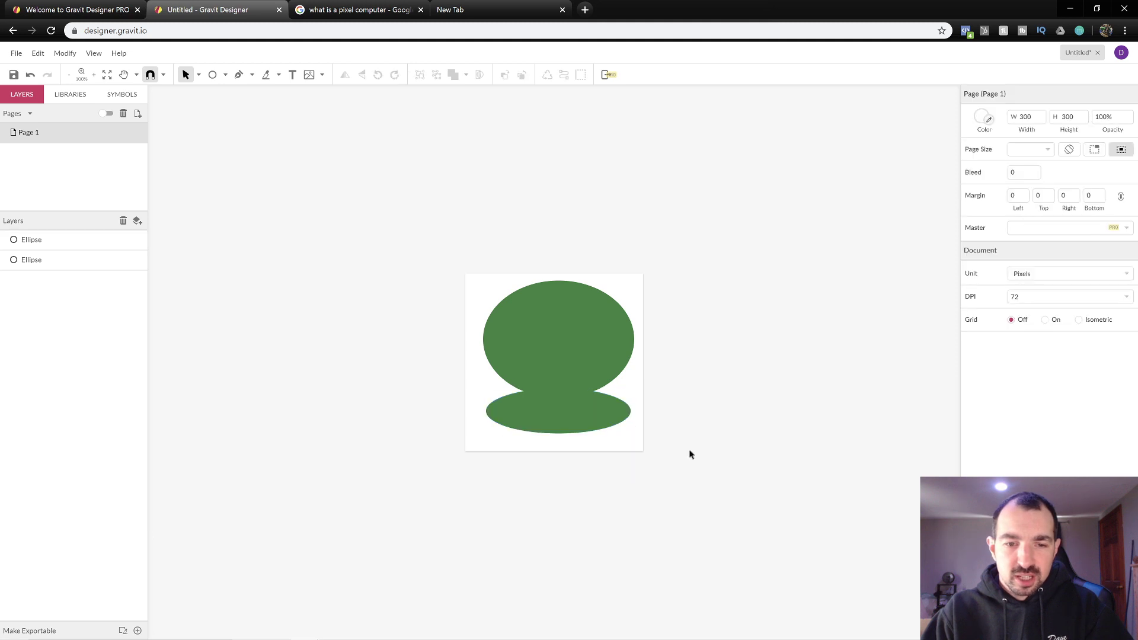
- Change the flat lower ellipse's fill to a very dark, nearly black green
{"action": "left_click", "coordinate": [558, 417]}
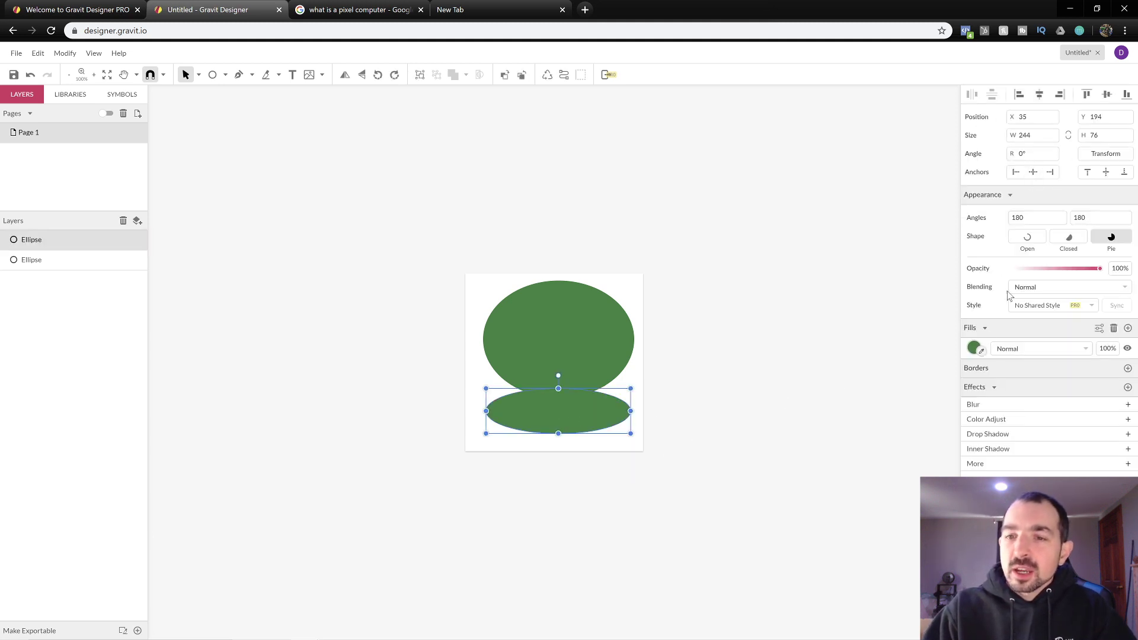
{"action": "left_click", "coordinate": [974, 348]}
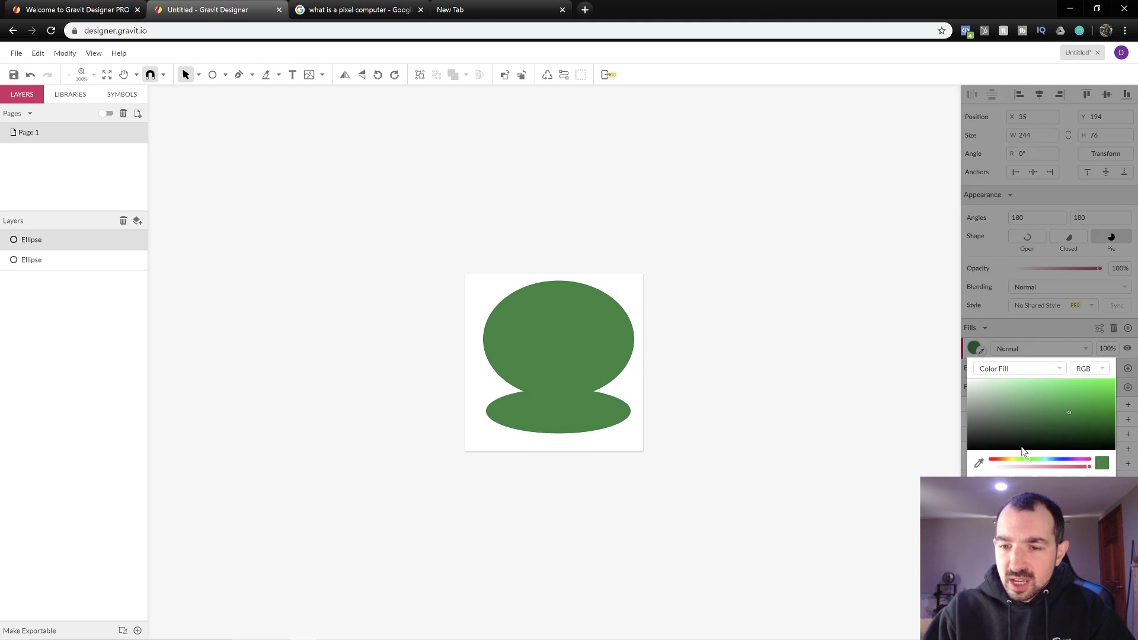
{"action": "left_click_drag", "start_coordinate": [1034, 421], "coordinate": [1026, 445]}
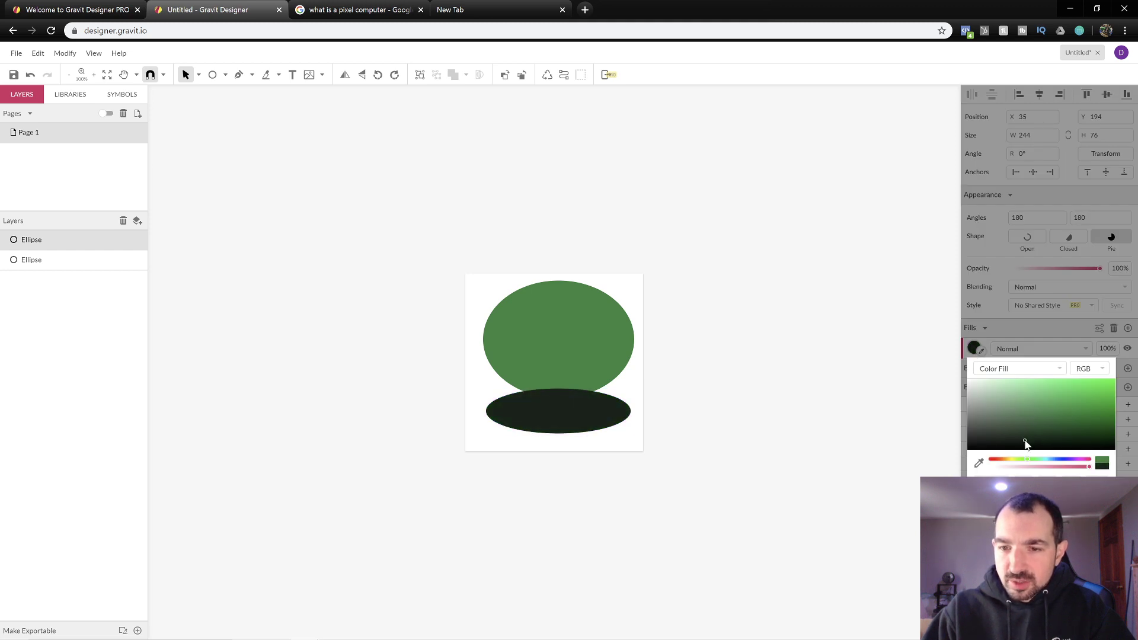
{"action": "left_click", "coordinate": [852, 407]}
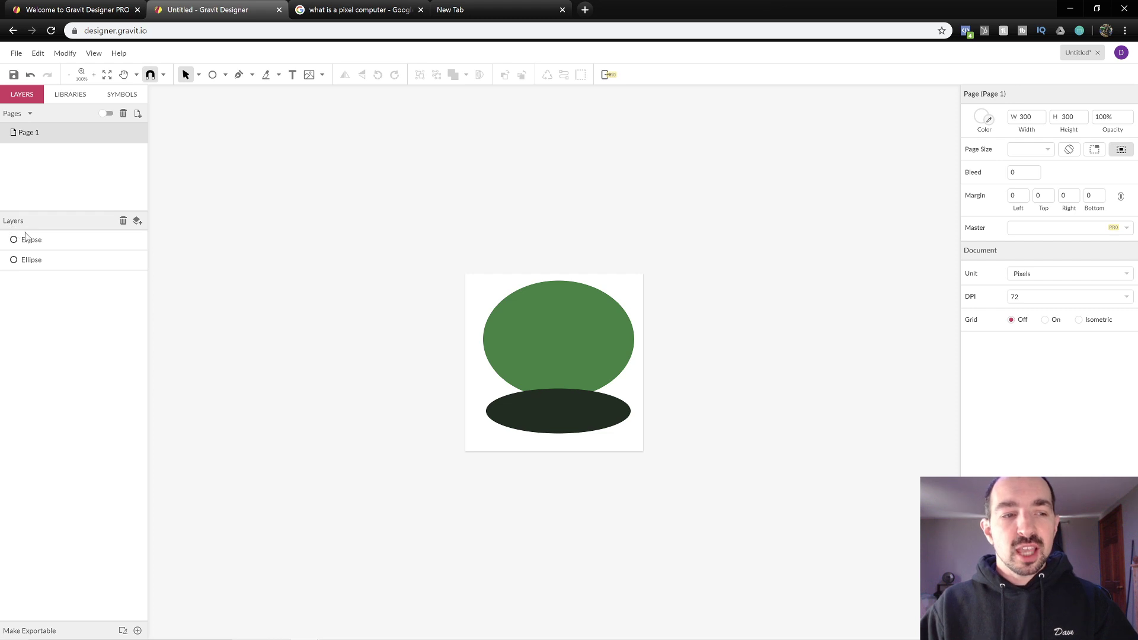
- Examine which shape each of the two ellipse layers belongs to by selecting them in turn
{"action": "left_click", "coordinate": [40, 248]}
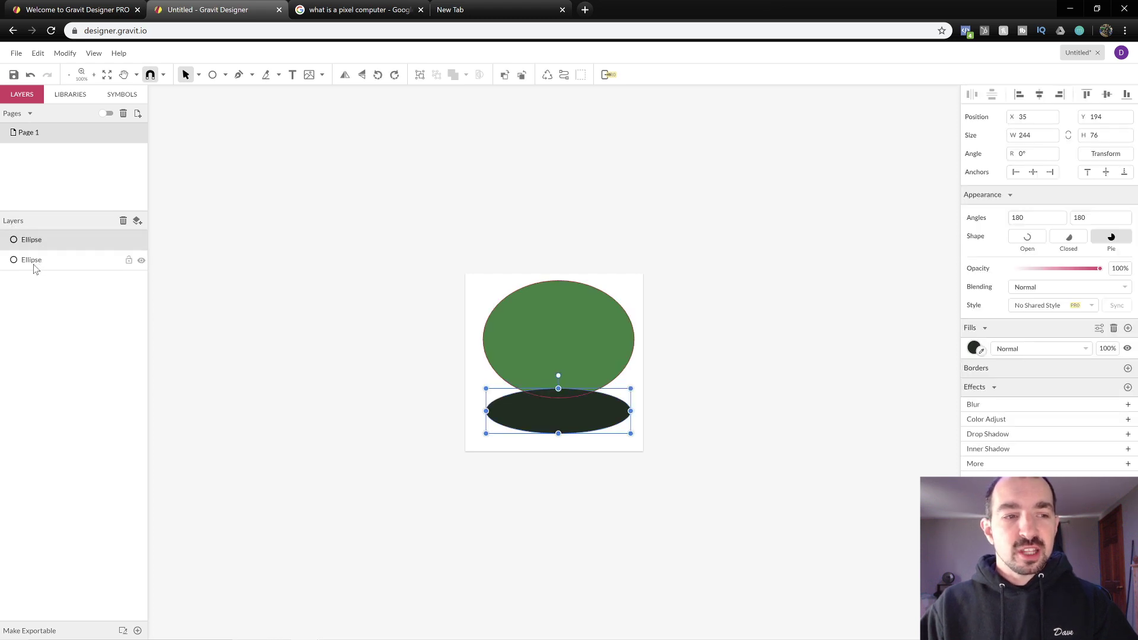
{"action": "left_click", "coordinate": [38, 255]}
{"action": "left_click", "coordinate": [39, 240]}
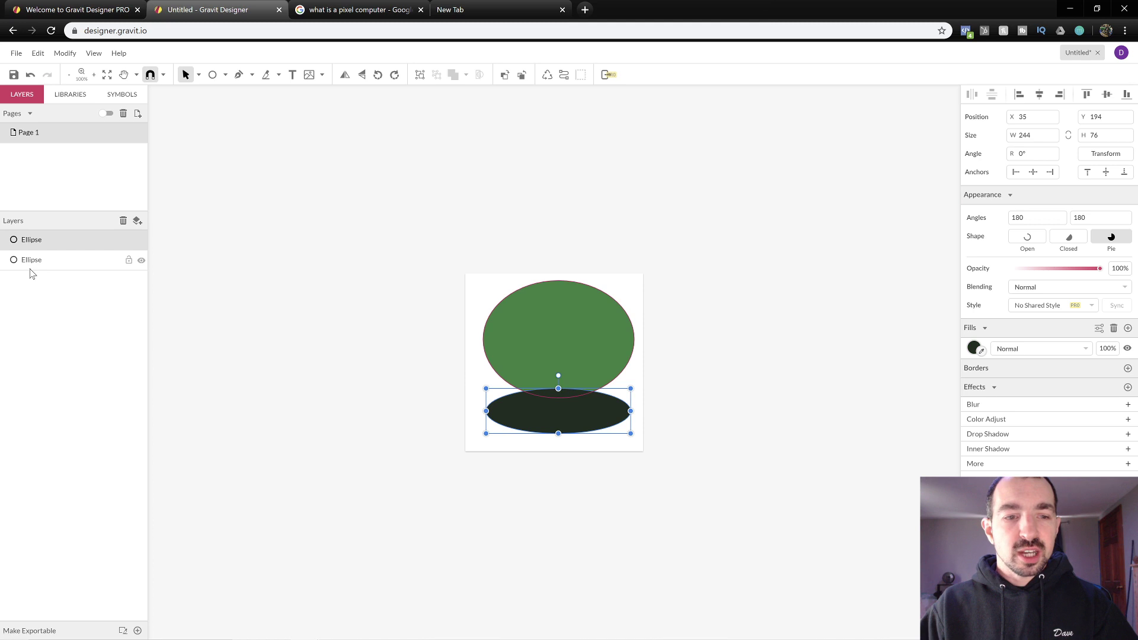
{"action": "left_click", "coordinate": [220, 359]}
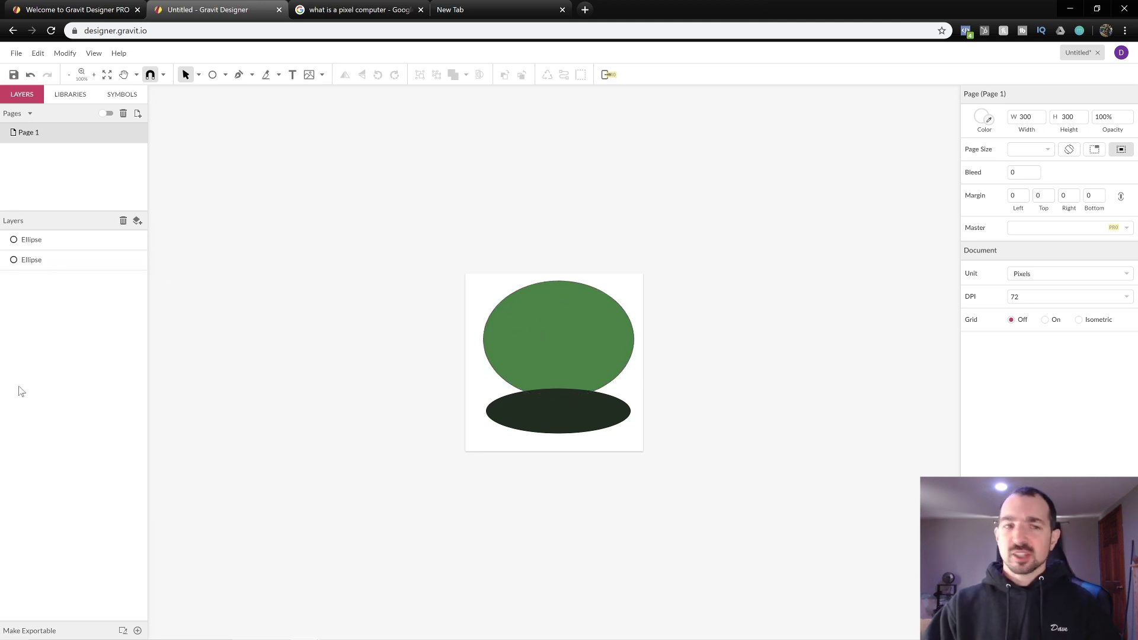
{"action": "left_click", "coordinate": [46, 241]}
- Rename the large green ellipse's layer to "Body" and select the dark lower ellipse
{"action": "left_click", "coordinate": [547, 339]}
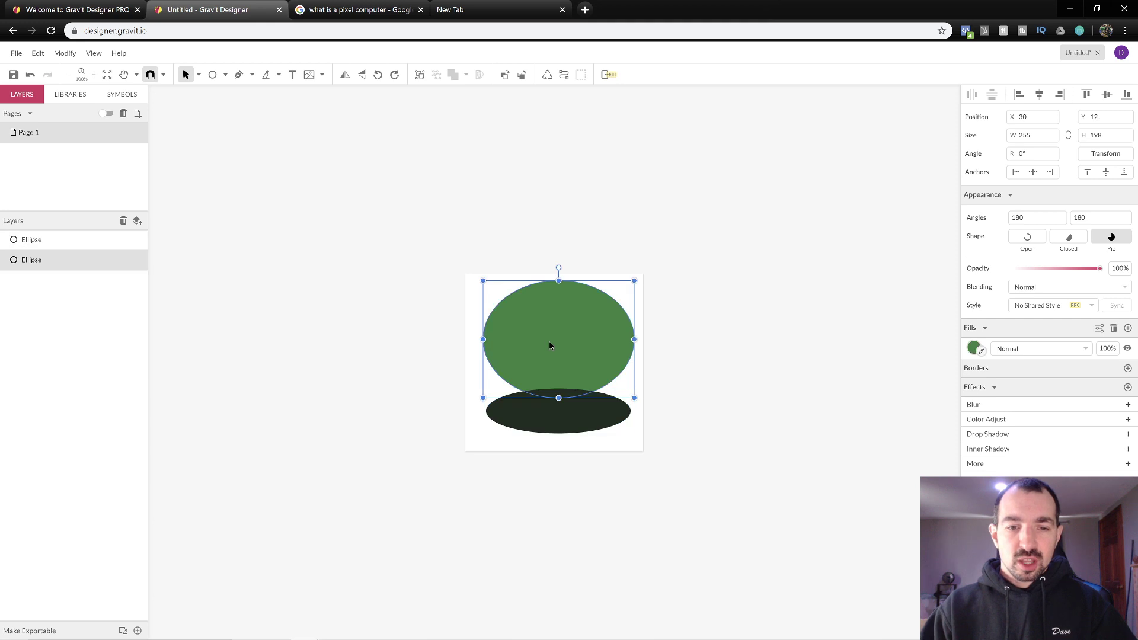
{"action": "double_click", "coordinate": [43, 261]}
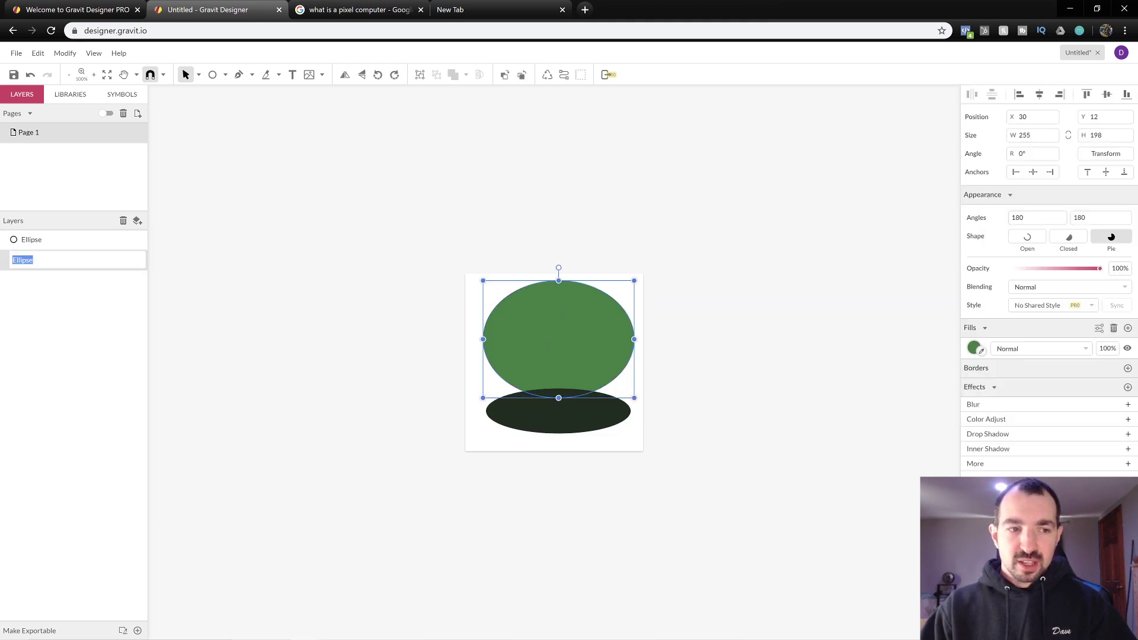
{"action": "type", "text": "Body"}
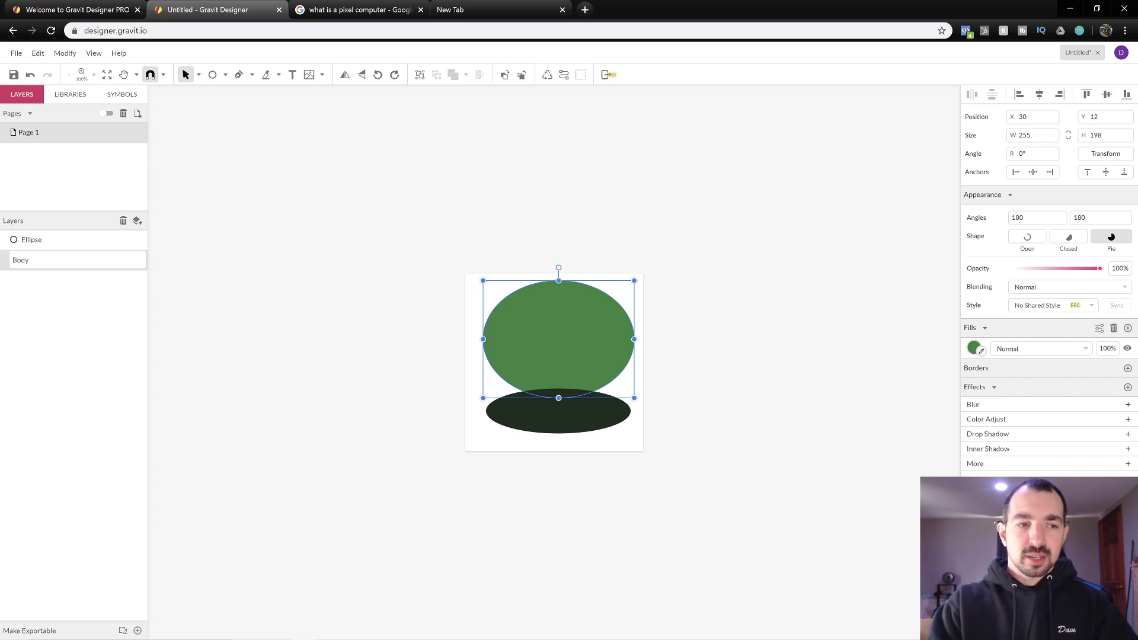
{"action": "key", "text": "Return"}
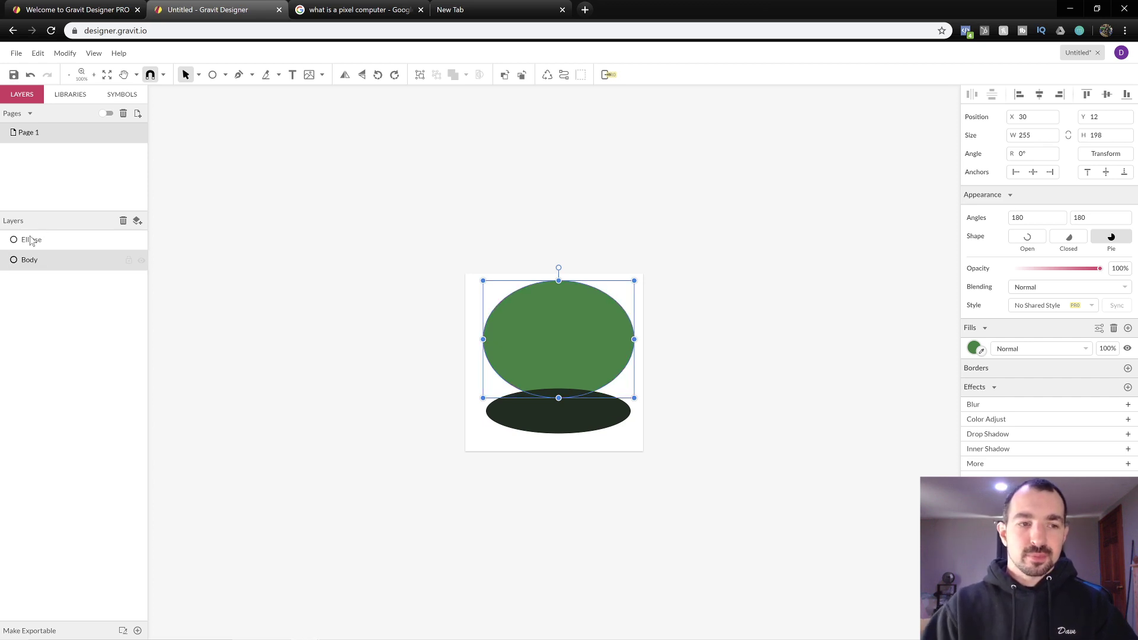
{"action": "left_click", "coordinate": [45, 259]}
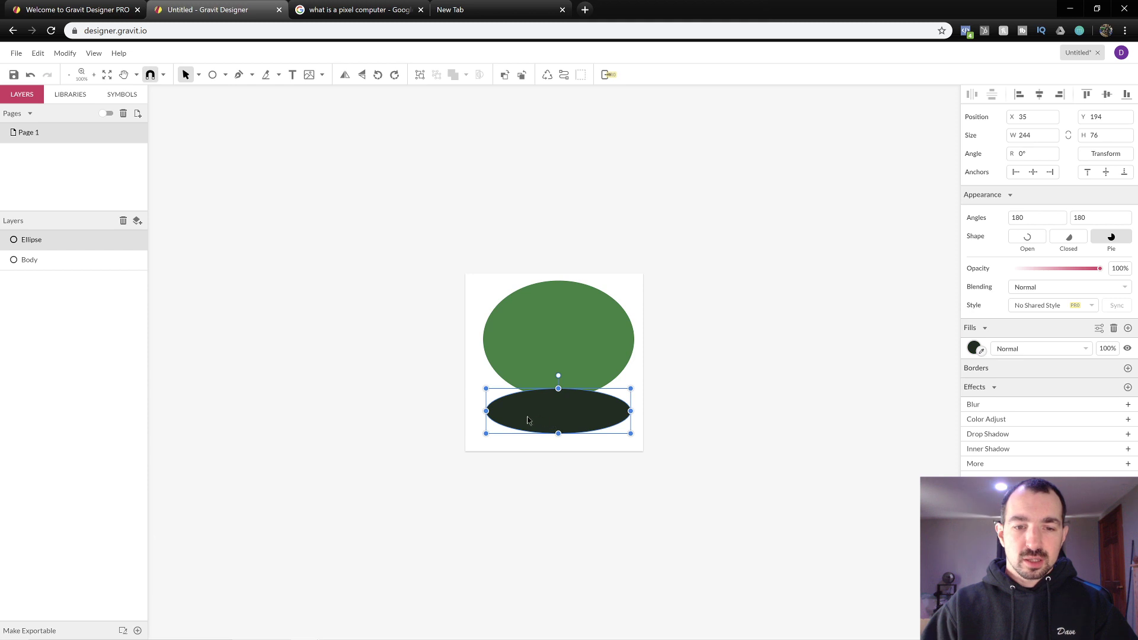
- Rename the dark lower ellipse's layer to "Legs"
{"action": "left_click", "coordinate": [43, 248]}
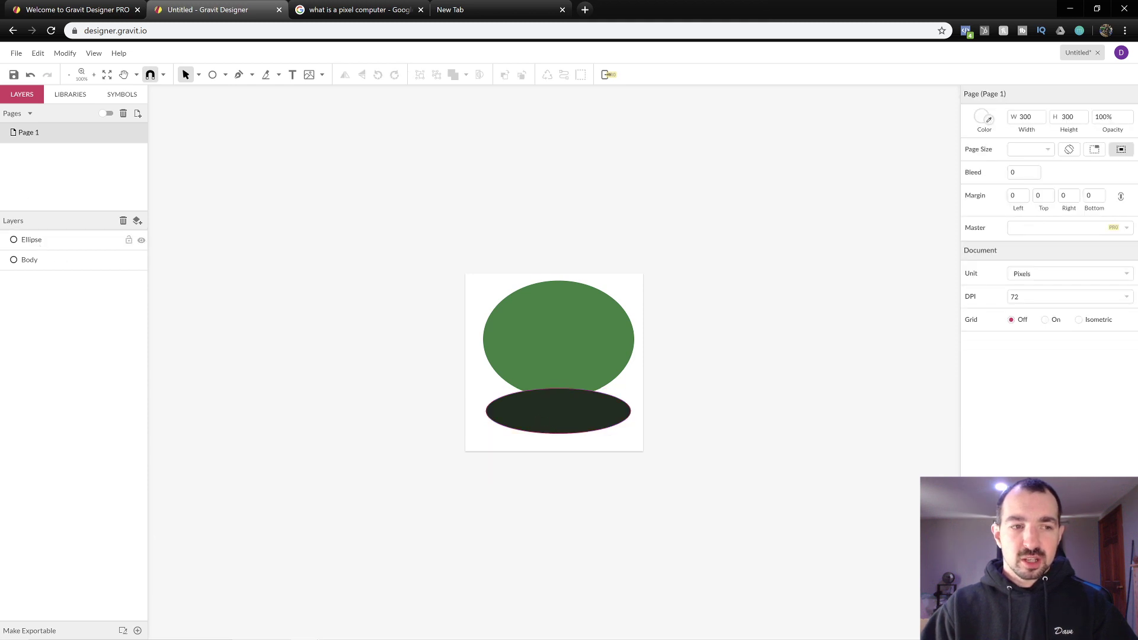
{"action": "double_click", "coordinate": [42, 244]}
{"action": "type", "text": "Leg"}
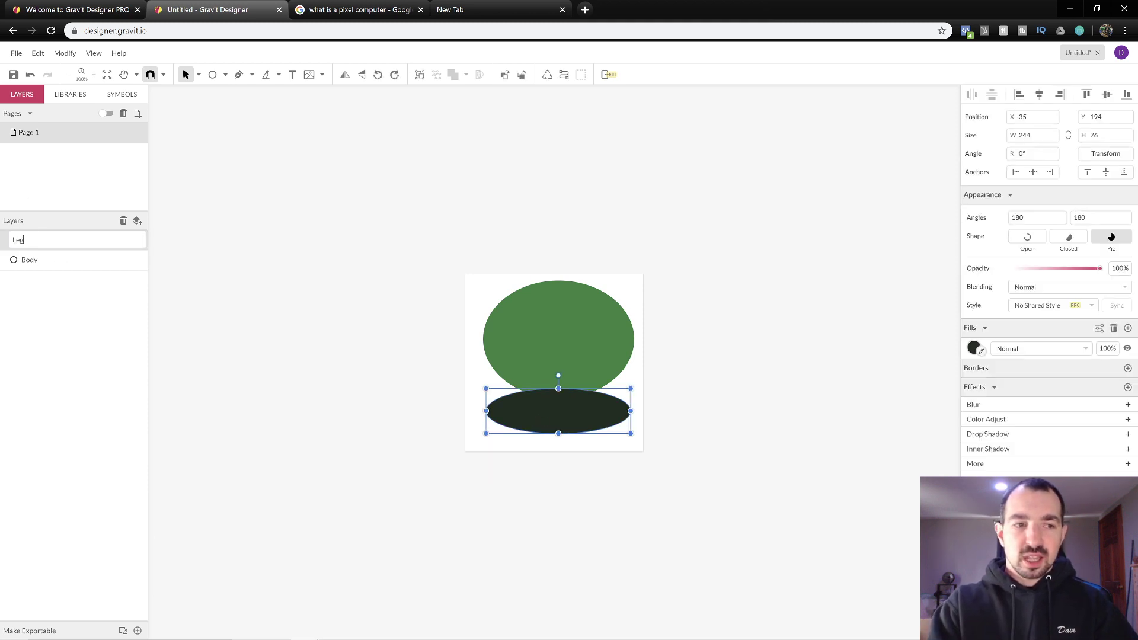
{"action": "type", "text": "s"}
{"action": "key", "text": "Return"}
{"action": "left_click", "coordinate": [48, 323]}
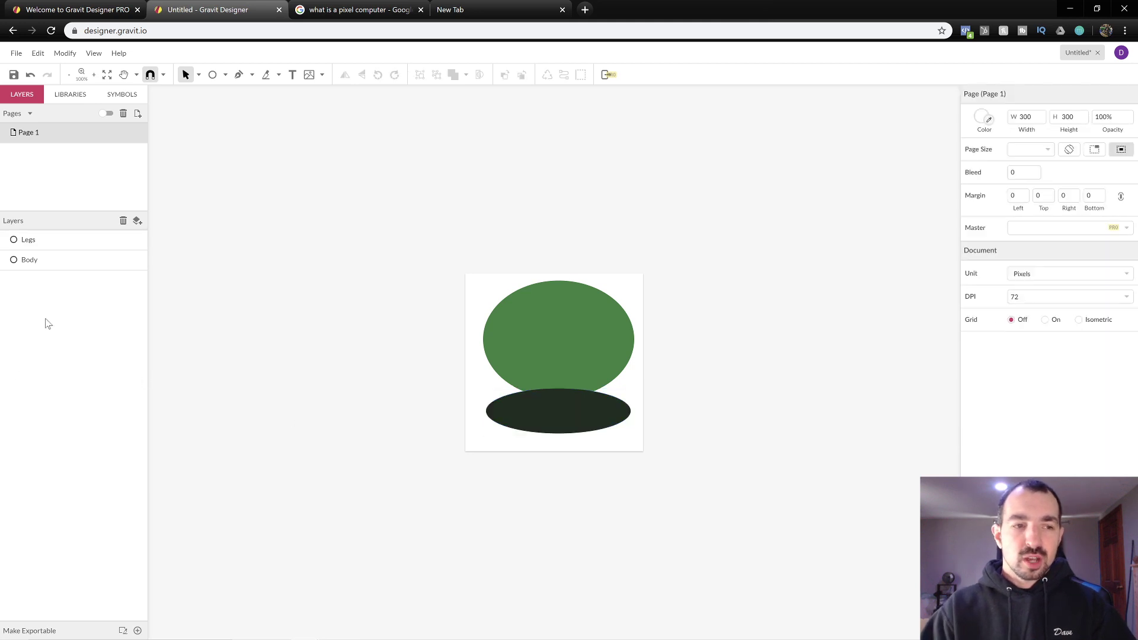
- Select the Body and Legs layers in turn, and try stacking Legs beneath Body before restoring it above
{"action": "left_click", "coordinate": [37, 260]}
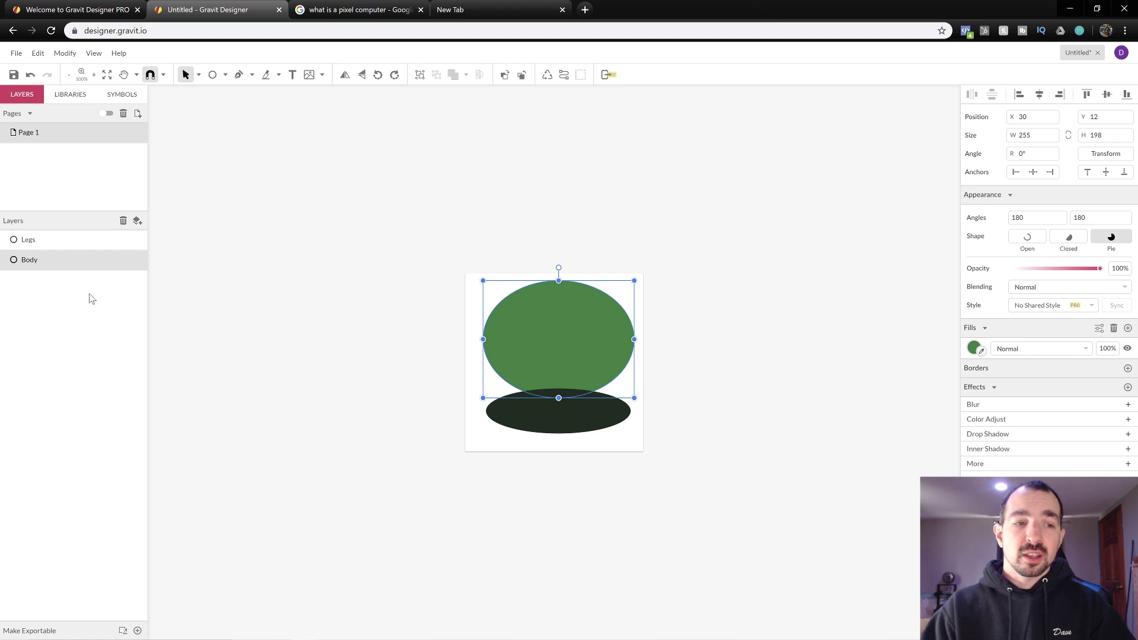
{"action": "left_click", "coordinate": [71, 243]}
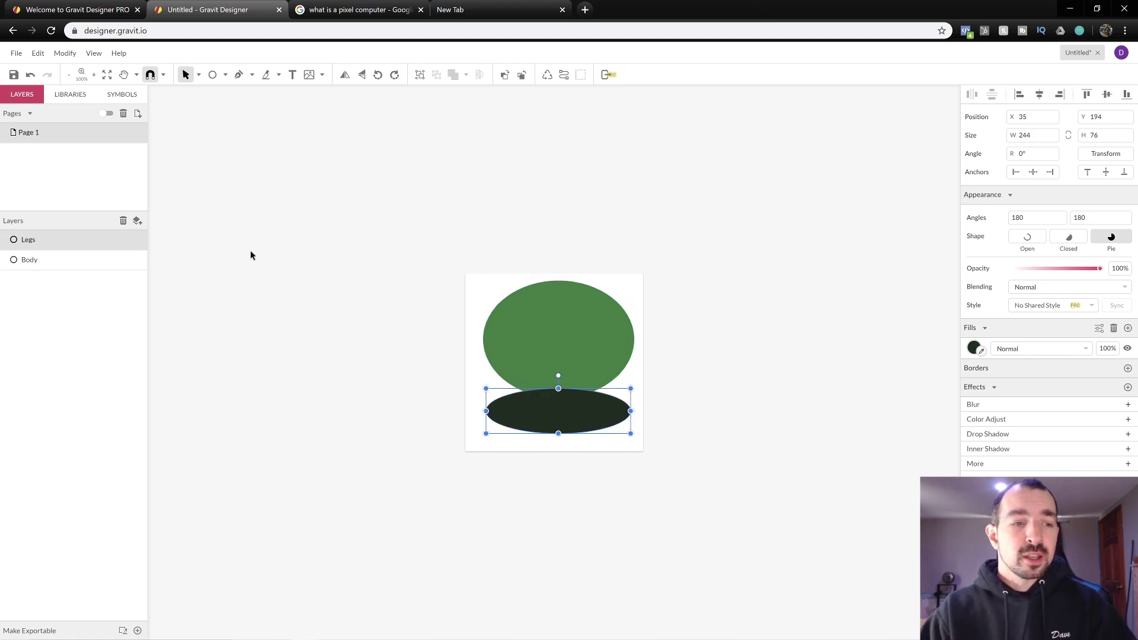
{"action": "left_click", "coordinate": [307, 309]}
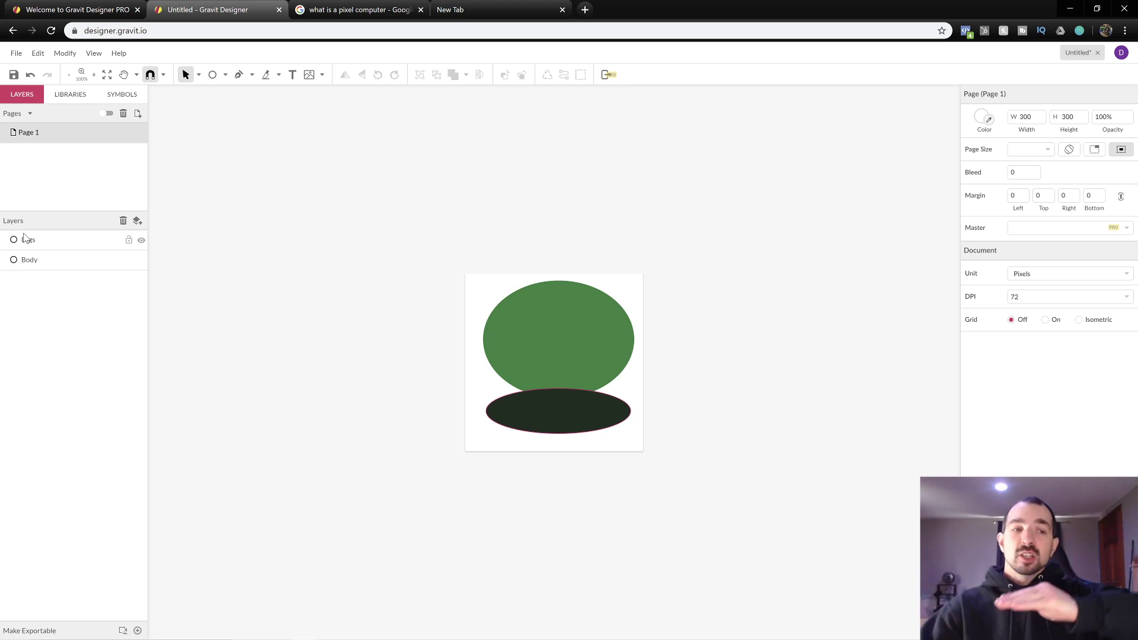
{"action": "left_click", "coordinate": [549, 426]}
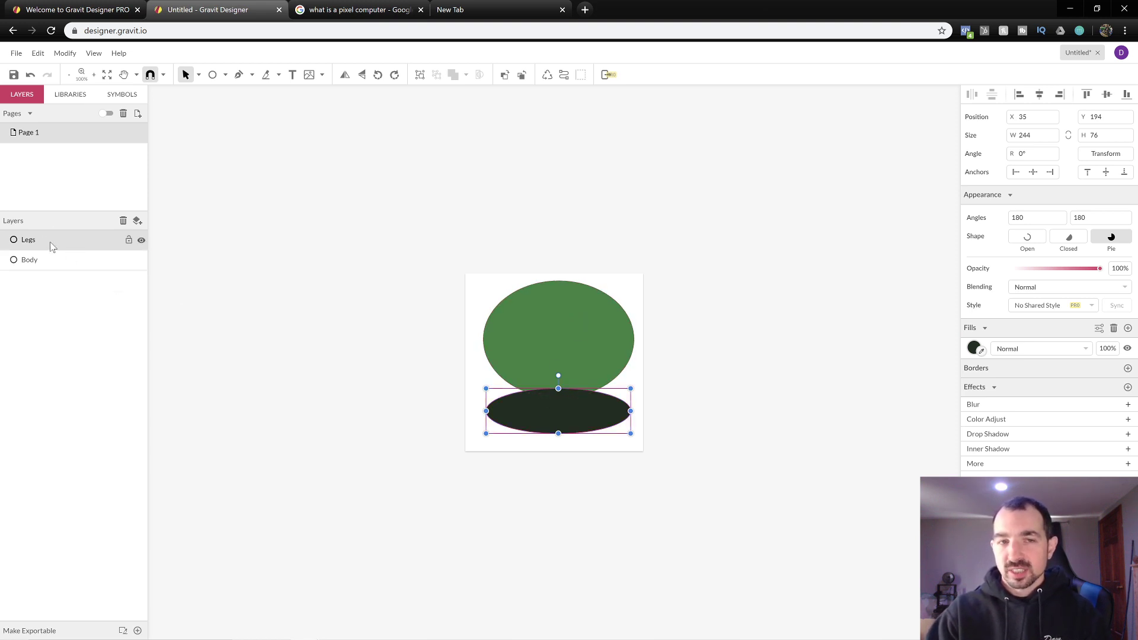
{"action": "left_click_drag", "start_coordinate": [52, 248], "coordinate": [51, 284]}
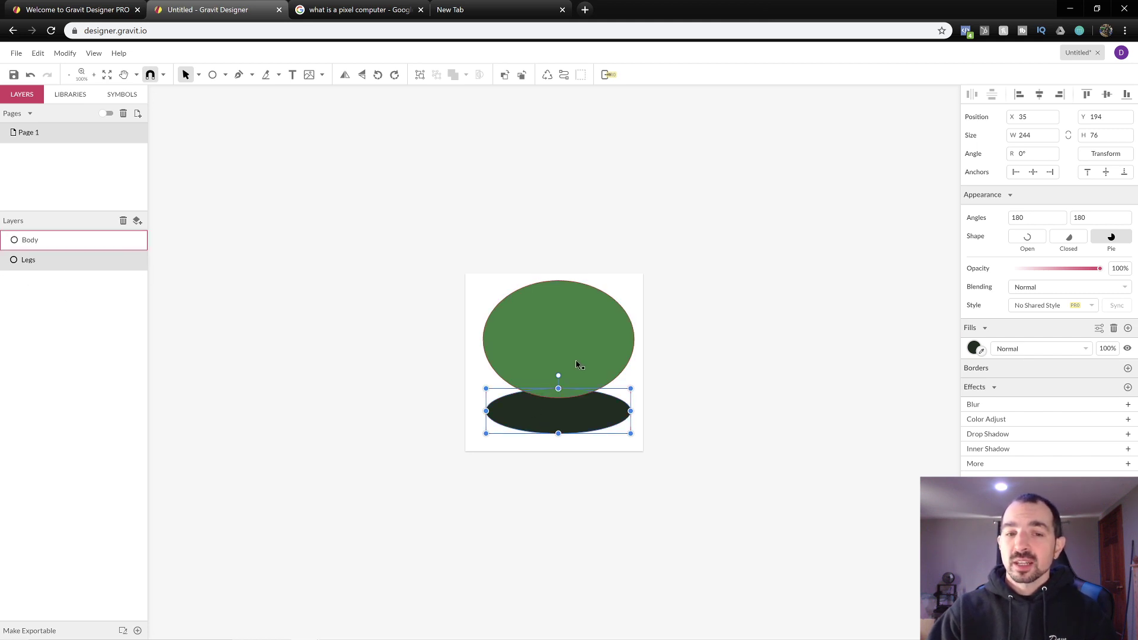
{"action": "left_click", "coordinate": [557, 375]}
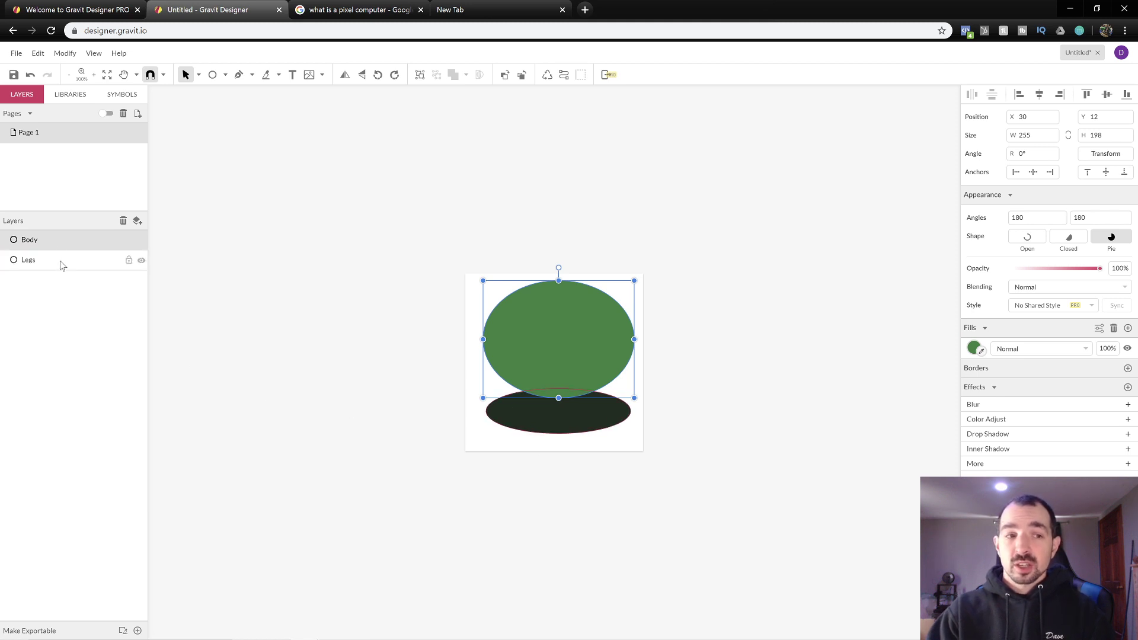
{"action": "left_click_drag", "start_coordinate": [61, 259], "coordinate": [60, 241]}
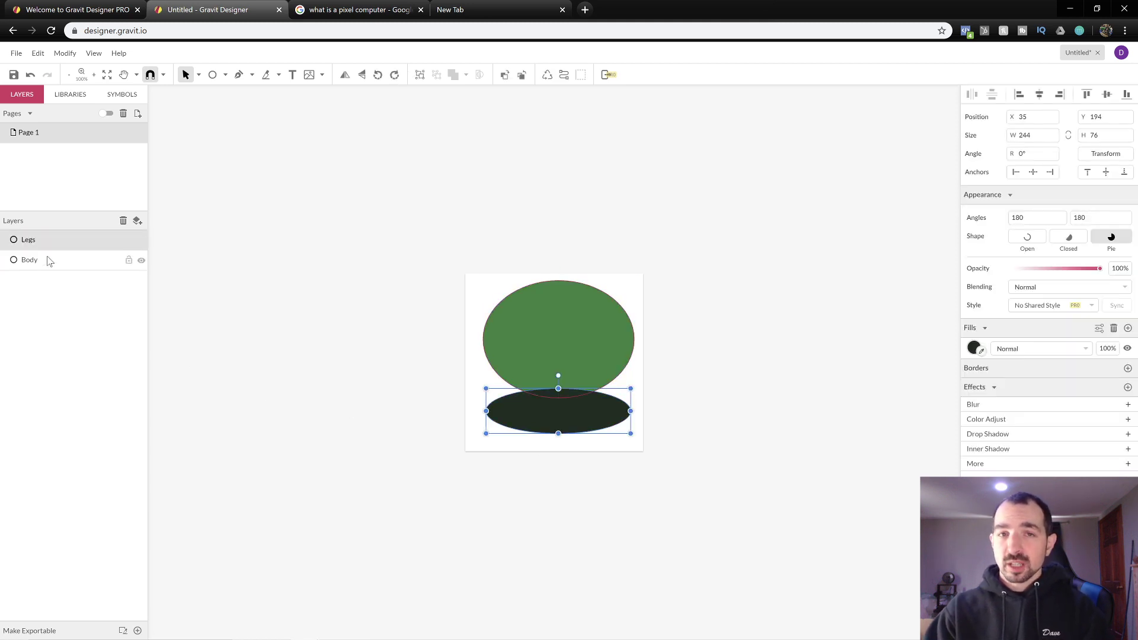
{"action": "left_click", "coordinate": [849, 427]}
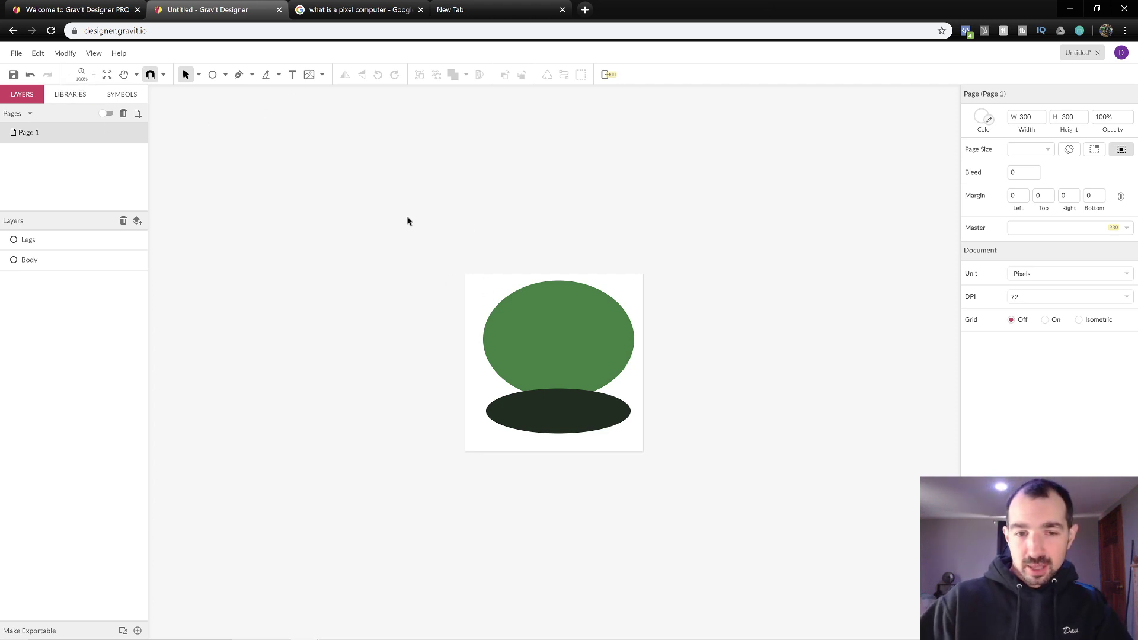
- Move the Legs layer beneath the Body layer so the green ellipse overlaps the dark one
{"action": "left_click", "coordinate": [572, 413]}
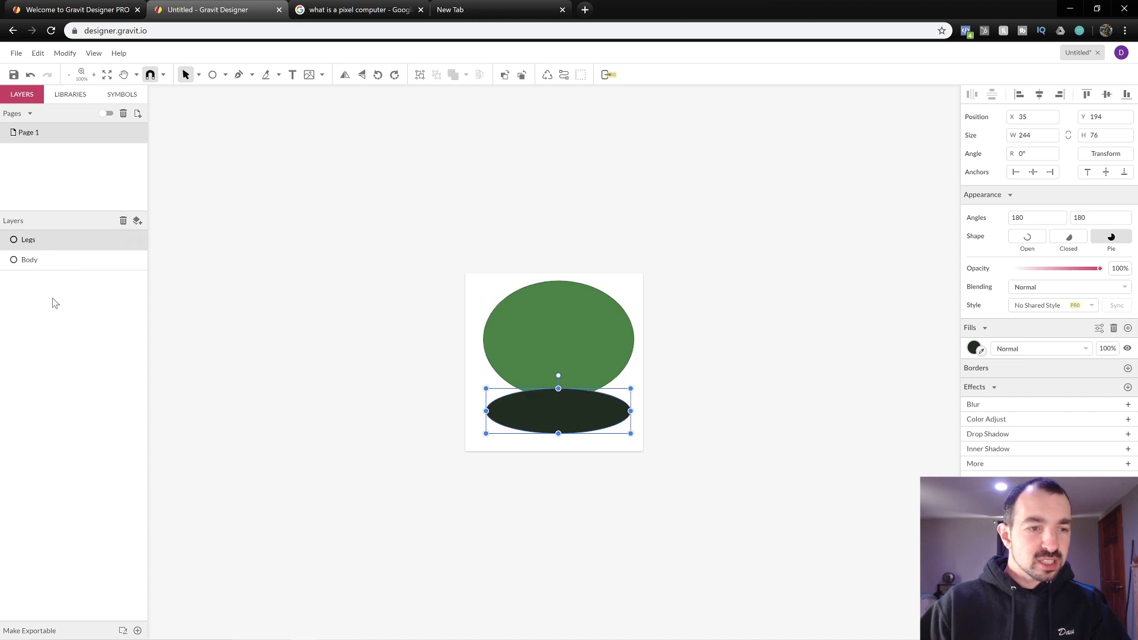
{"action": "left_click_drag", "start_coordinate": [51, 244], "coordinate": [45, 274]}
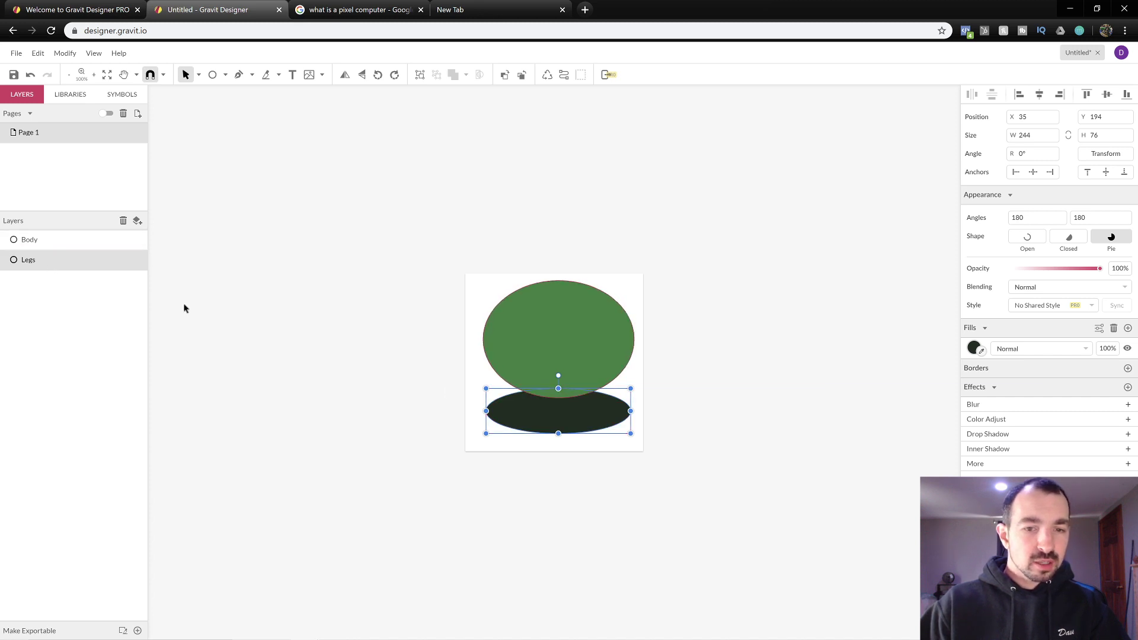
{"action": "left_click", "coordinate": [788, 409]}
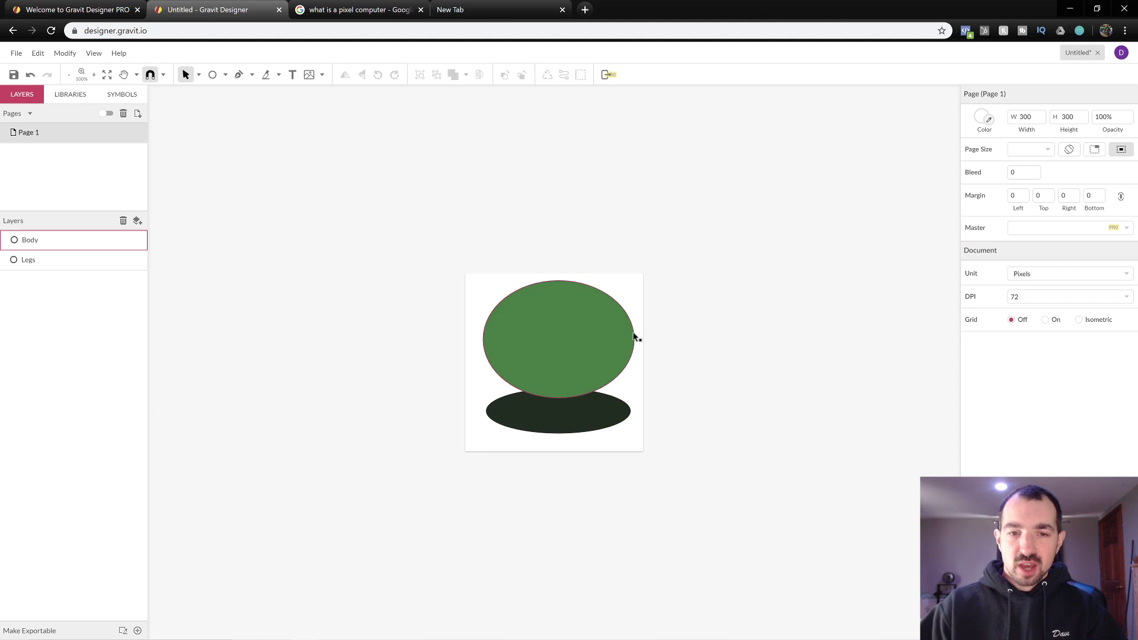
- In the Notepad checklist, mark "-enemy has a body" with an x and indent the "-enemy has eyes" line, and return to Gravit Designer
{"action": "key", "text": "alt+Tab"}
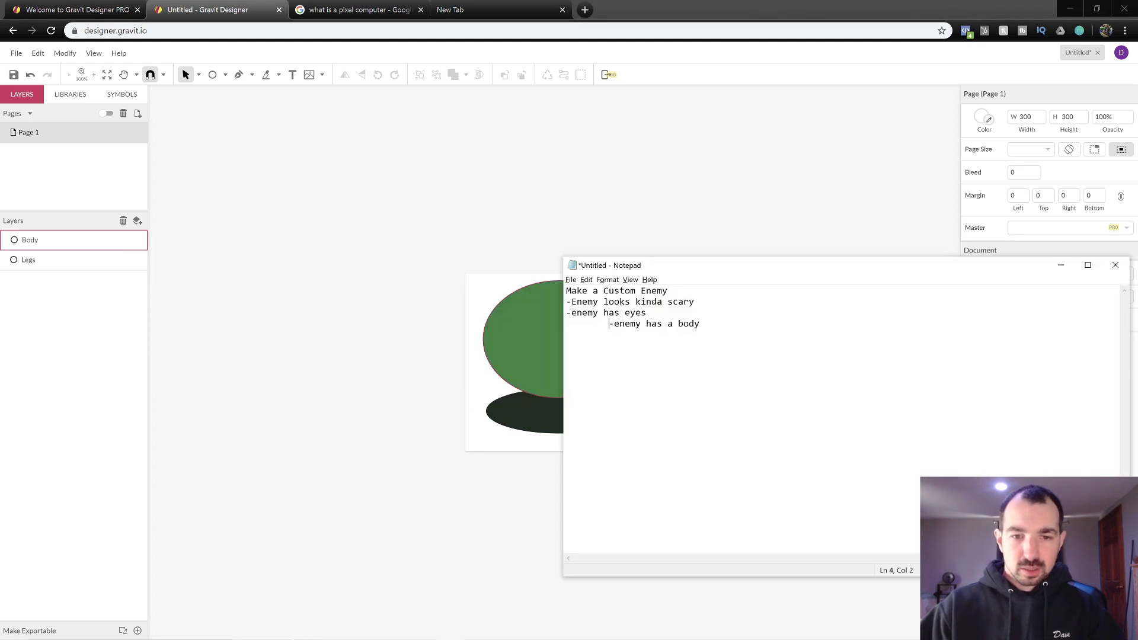
{"action": "type", "text": "x"}
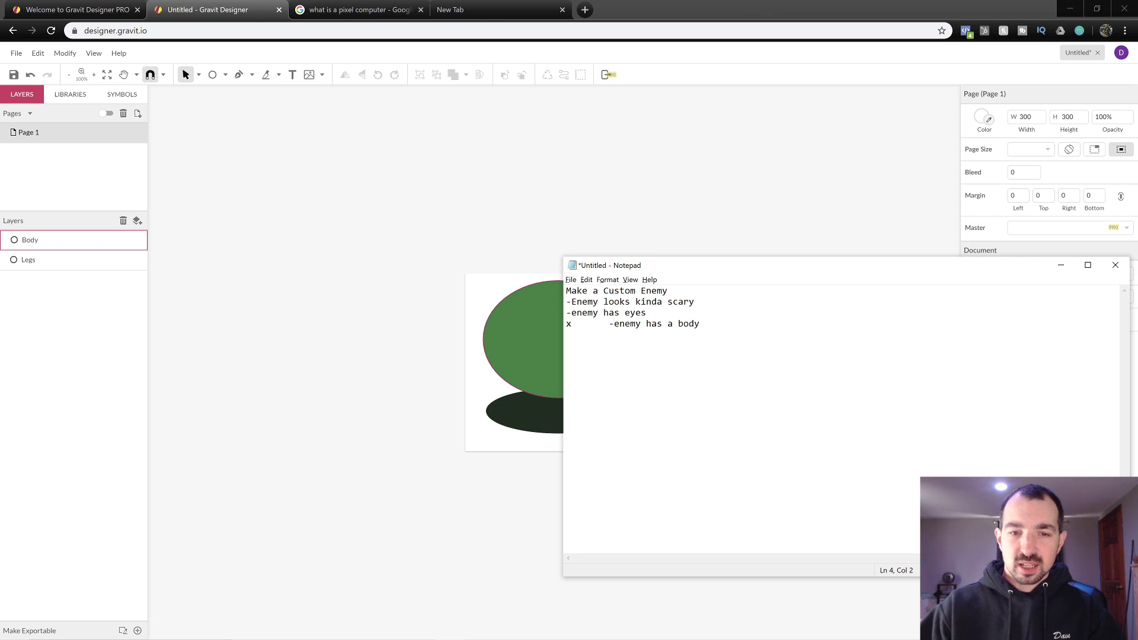
{"action": "key", "text": "Tab"}
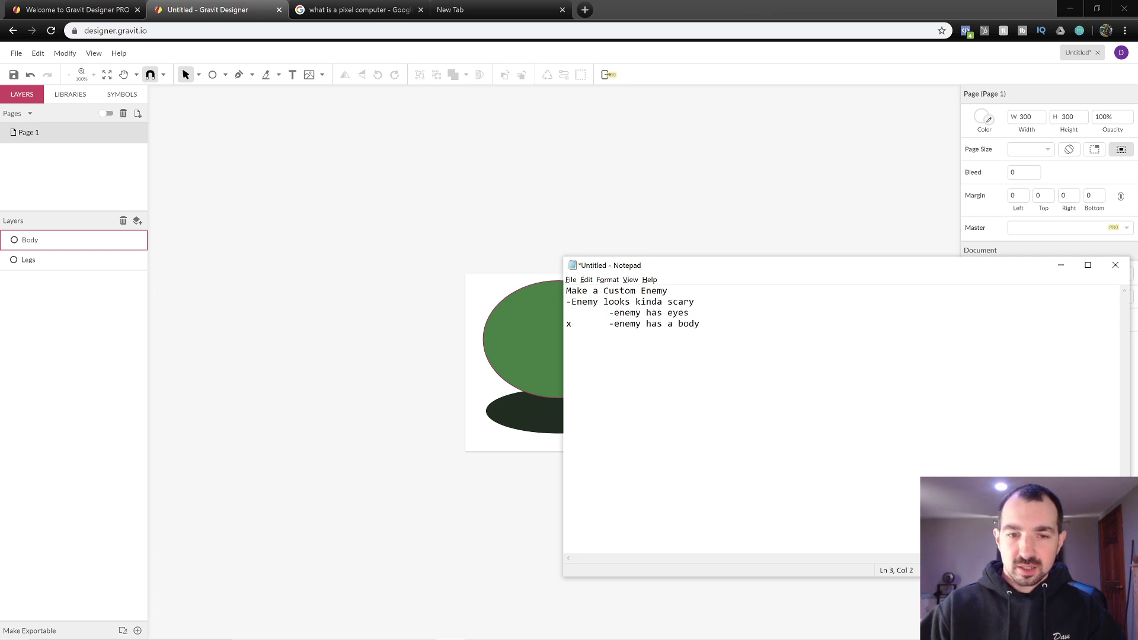
{"action": "key", "text": "alt+Tab"}
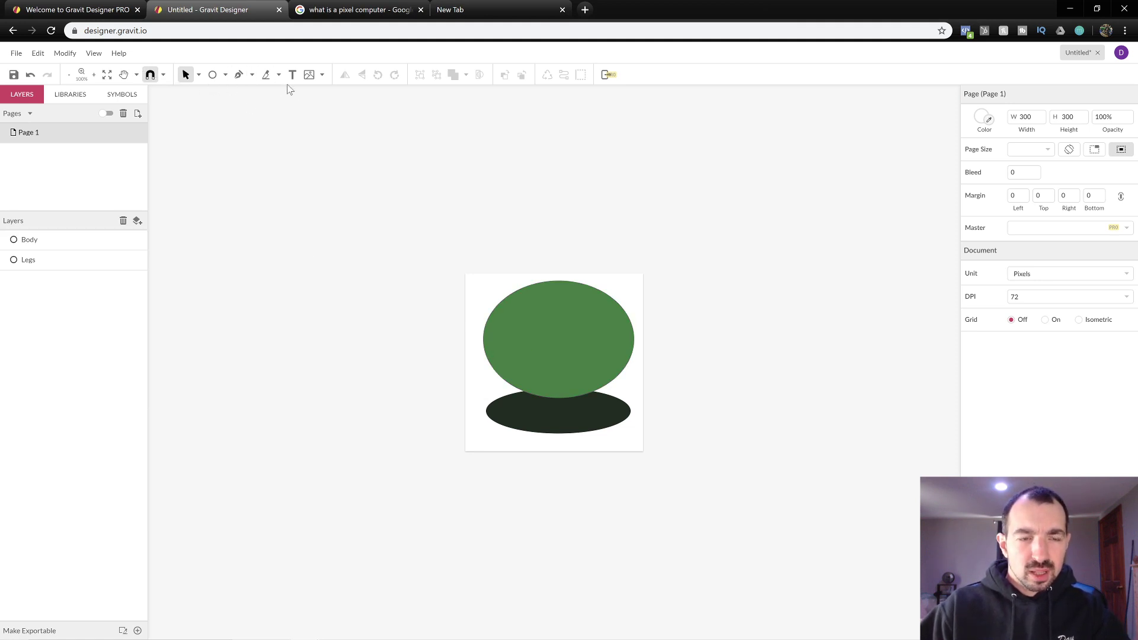
- Draw a light grey ellipse about 45 × 41 px on the upper left of the green body as the first eye
{"action": "left_click", "coordinate": [213, 74]}
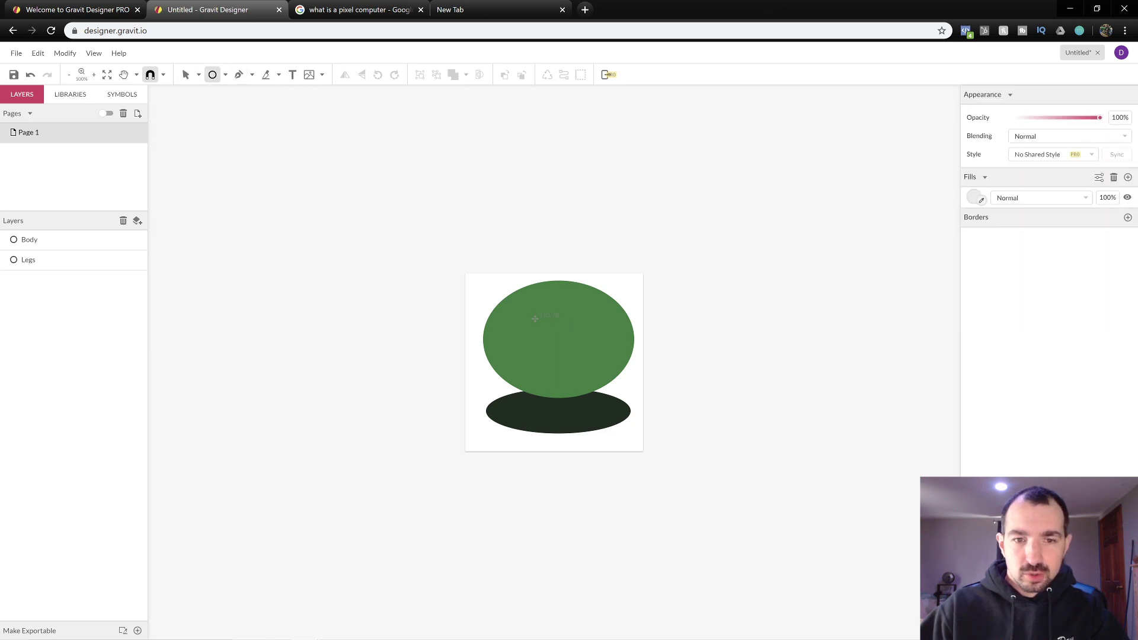
{"action": "left_click_drag", "start_coordinate": [508, 305], "coordinate": [535, 332]}
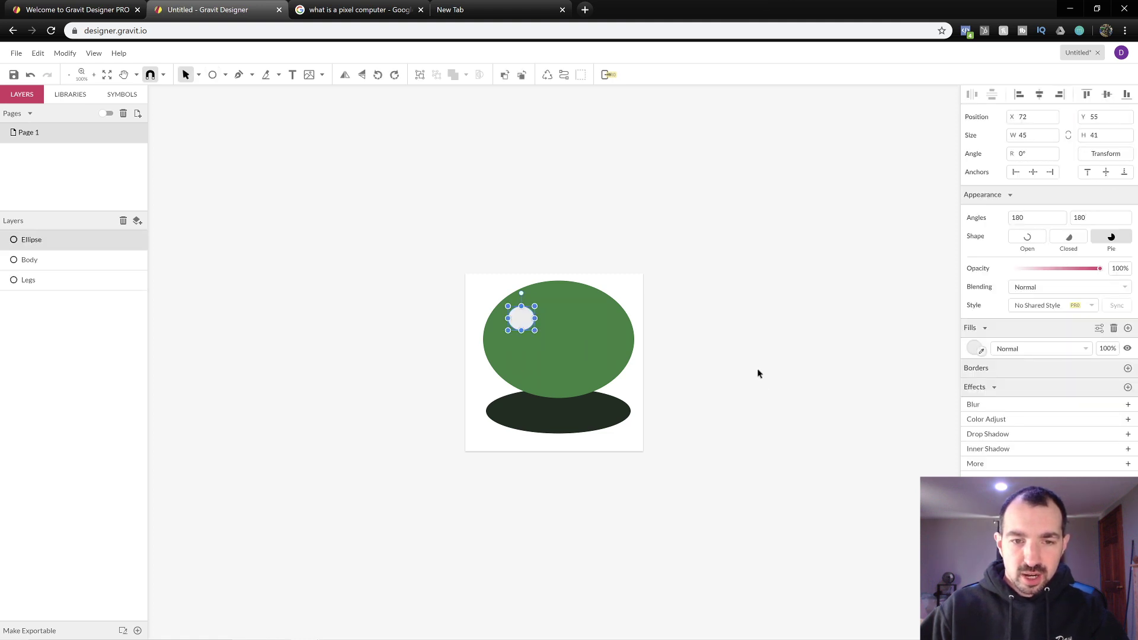
{"action": "left_click", "coordinate": [743, 359]}
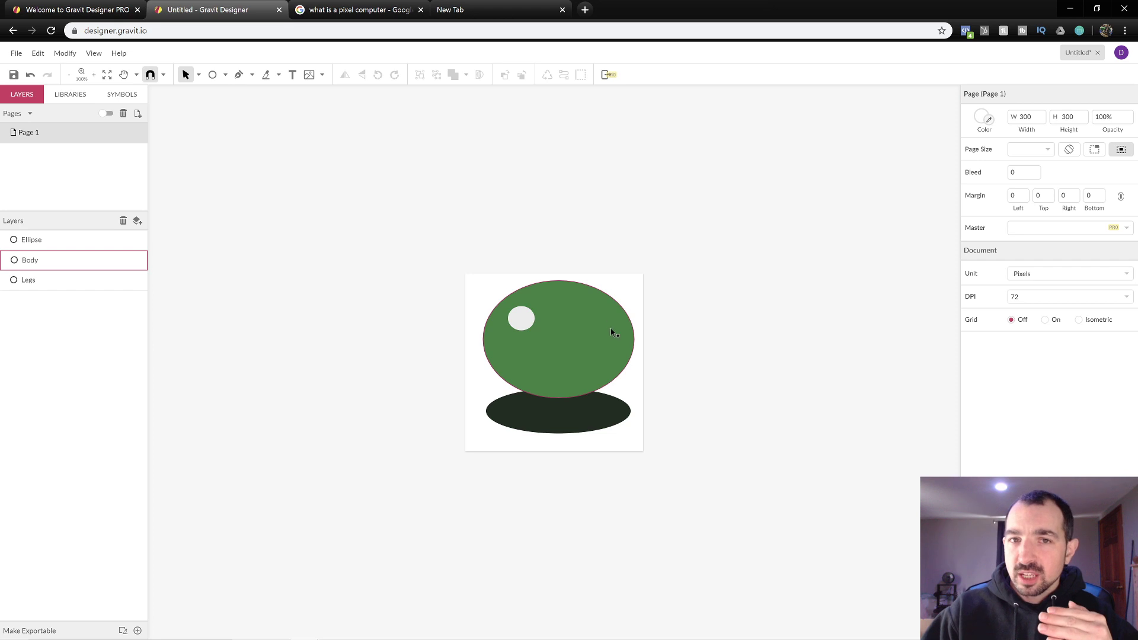
{"action": "left_click", "coordinate": [521, 324]}
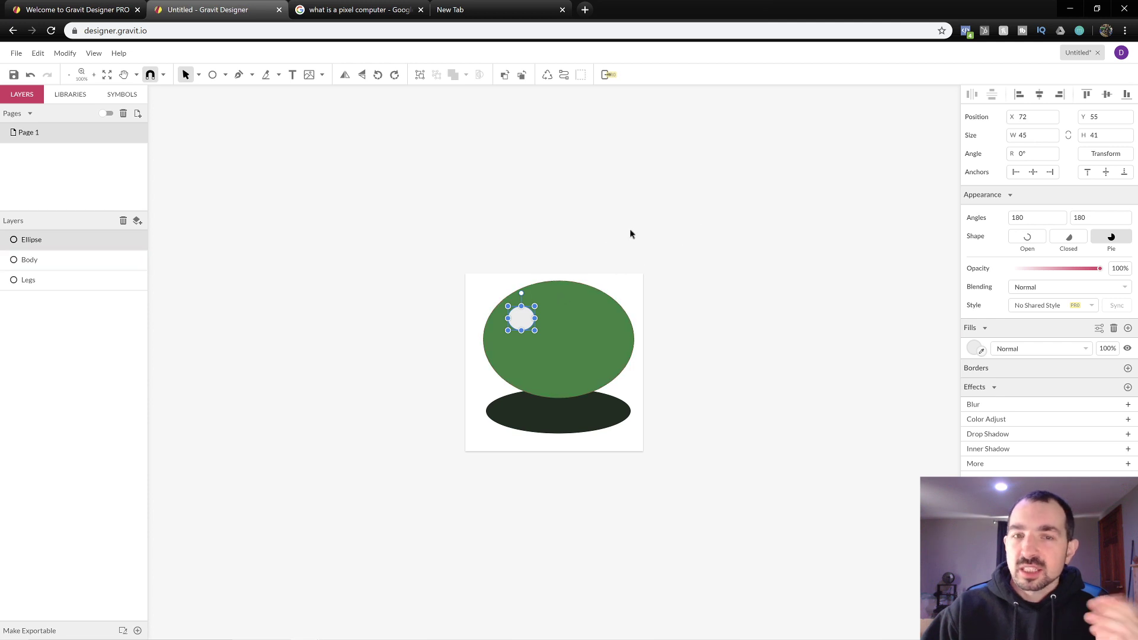
{"action": "left_click", "coordinate": [706, 239]}
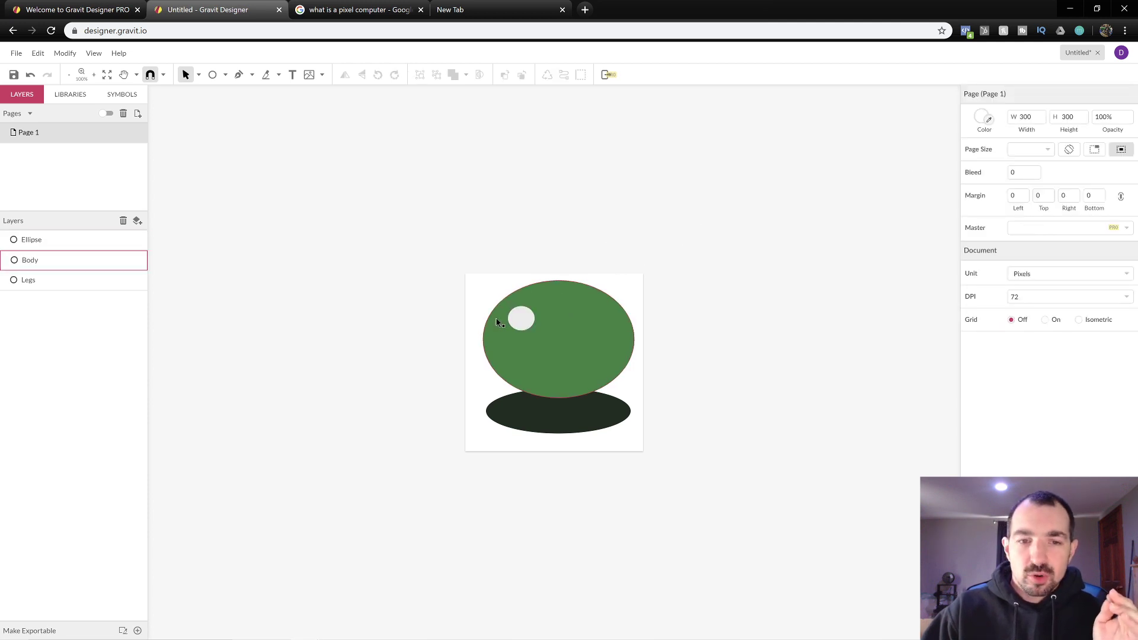
- Look through the commands available for the selected eye ellipse to find a way to copy it
{"action": "left_click", "coordinate": [524, 324]}
{"action": "right_click", "coordinate": [524, 324]}
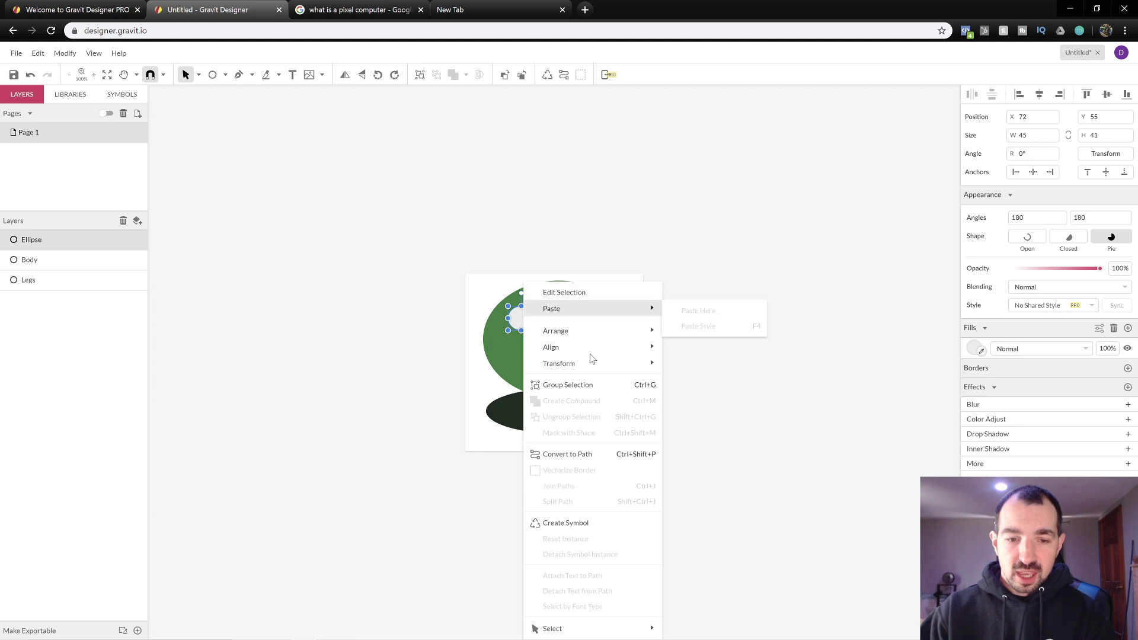
{"action": "mouse_move", "coordinate": [601, 632]}
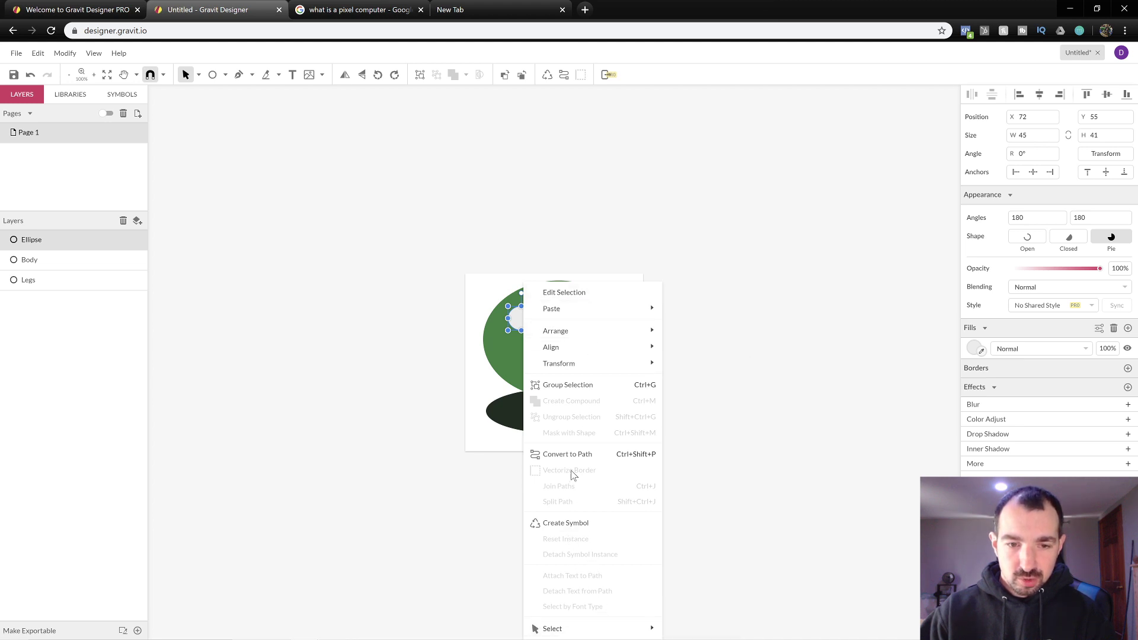
{"action": "mouse_move", "coordinate": [561, 307]}
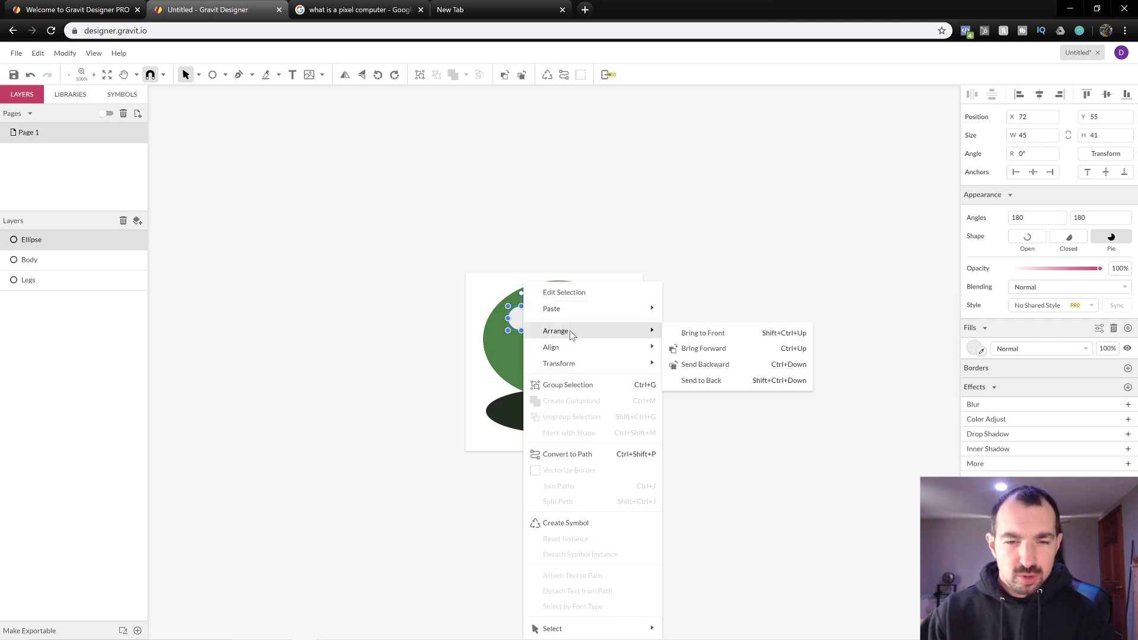
{"action": "mouse_move", "coordinate": [588, 374]}
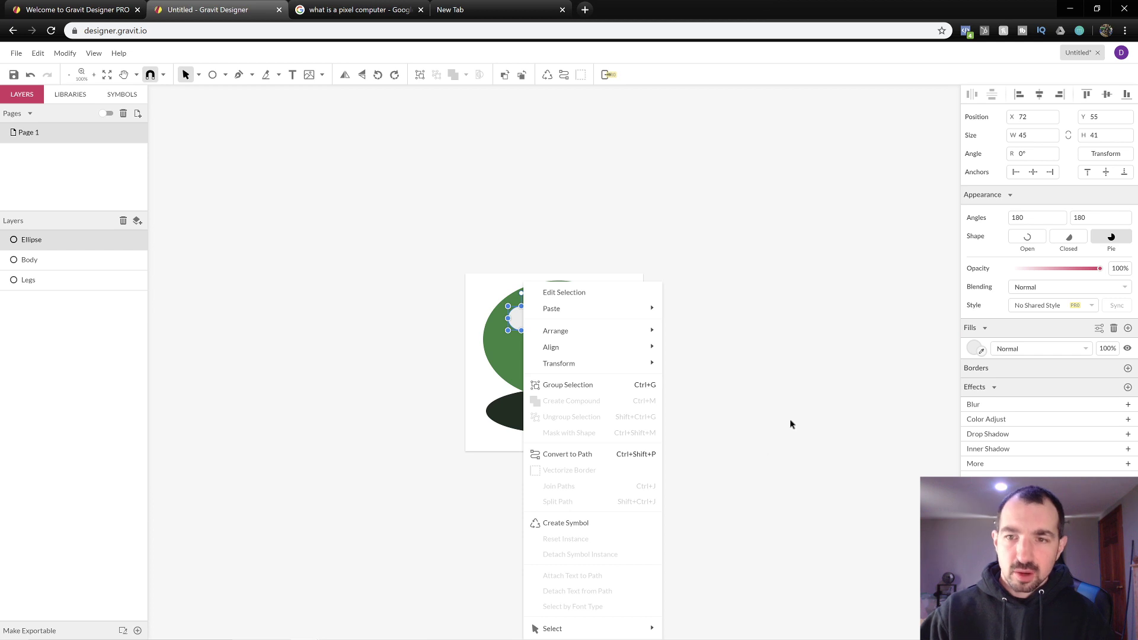
{"action": "left_click", "coordinate": [727, 535]}
{"action": "left_click", "coordinate": [519, 318]}
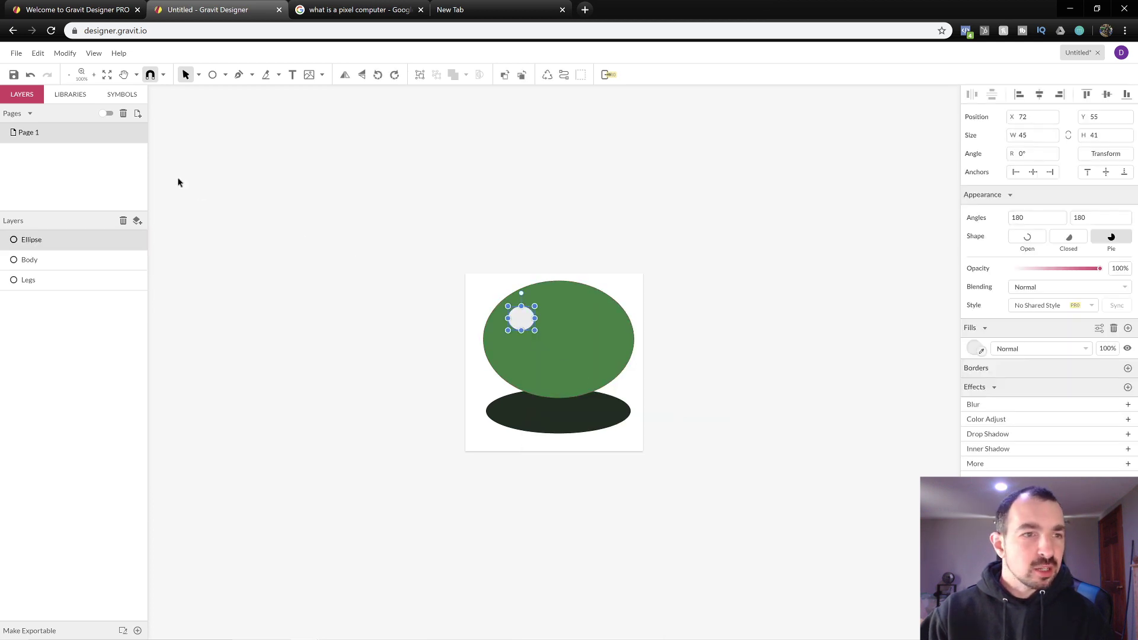
{"action": "left_click", "coordinate": [38, 53]}
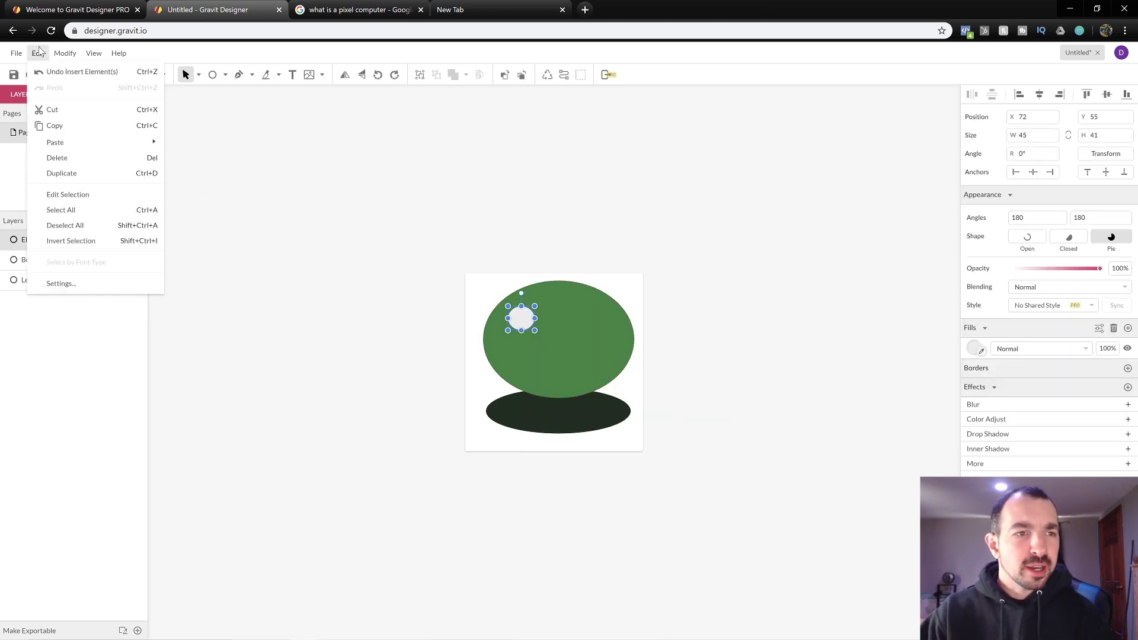
{"action": "left_click", "coordinate": [288, 184]}
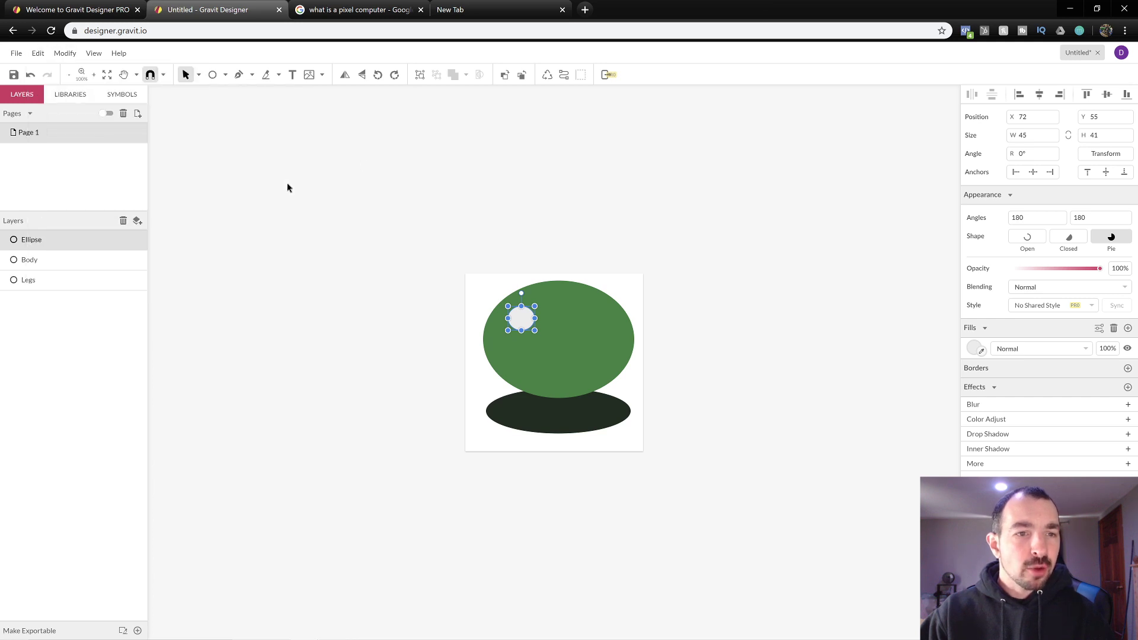
- Copy and paste the eye ellipse, and place the duplicate level with it on the right half of the body
{"action": "left_click", "coordinate": [39, 54]}
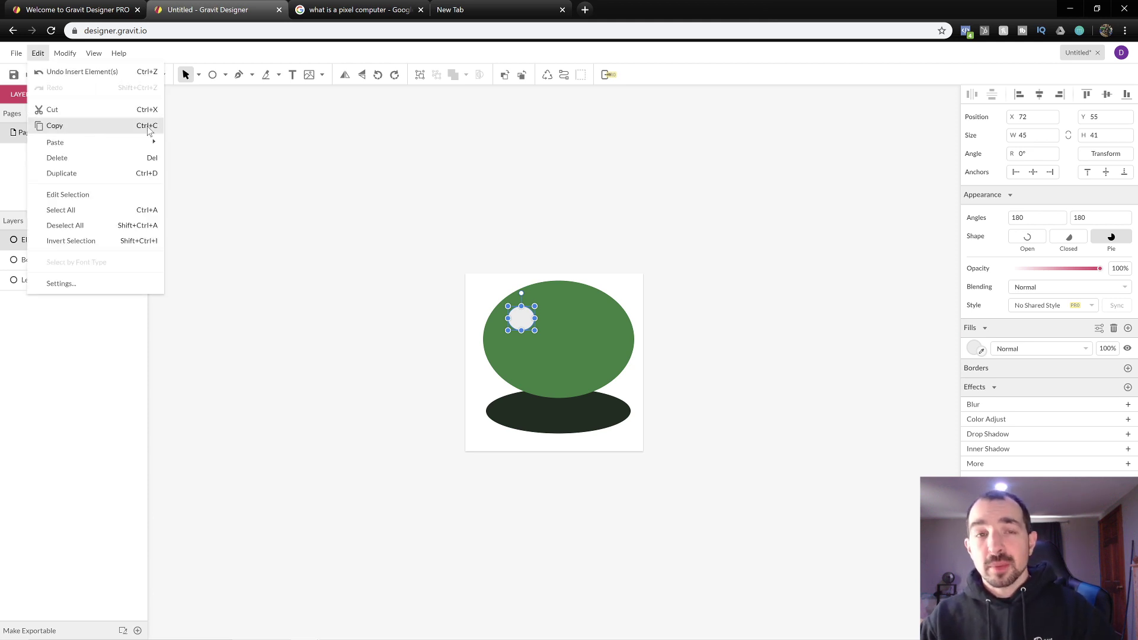
{"action": "left_click", "coordinate": [107, 130]}
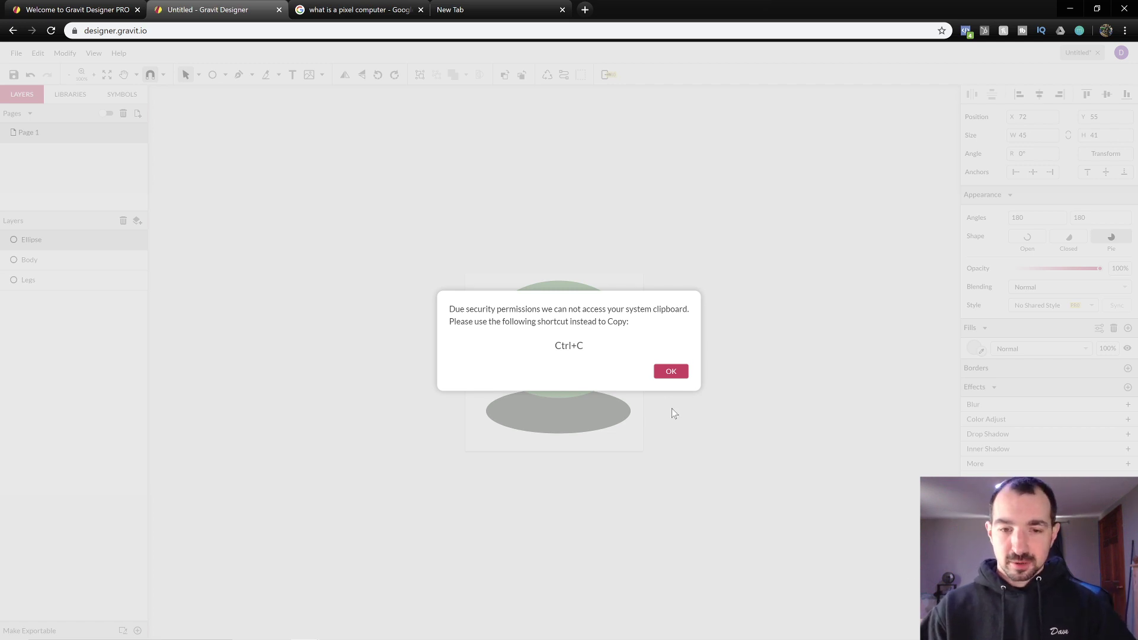
{"action": "left_click", "coordinate": [670, 372]}
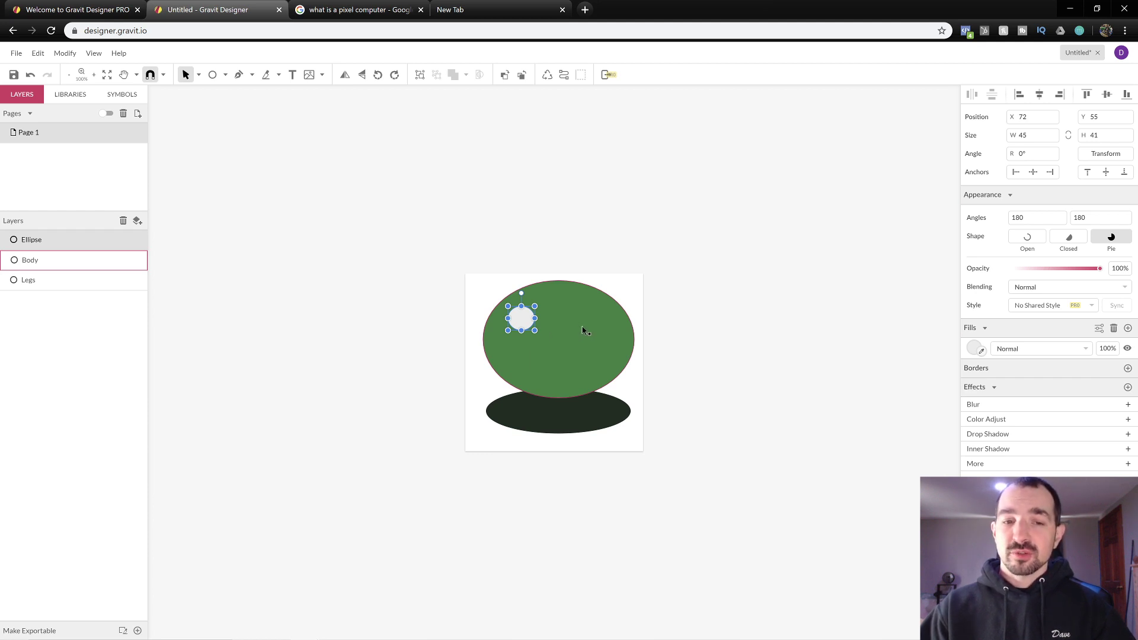
{"action": "key", "text": "ctrl+v"}
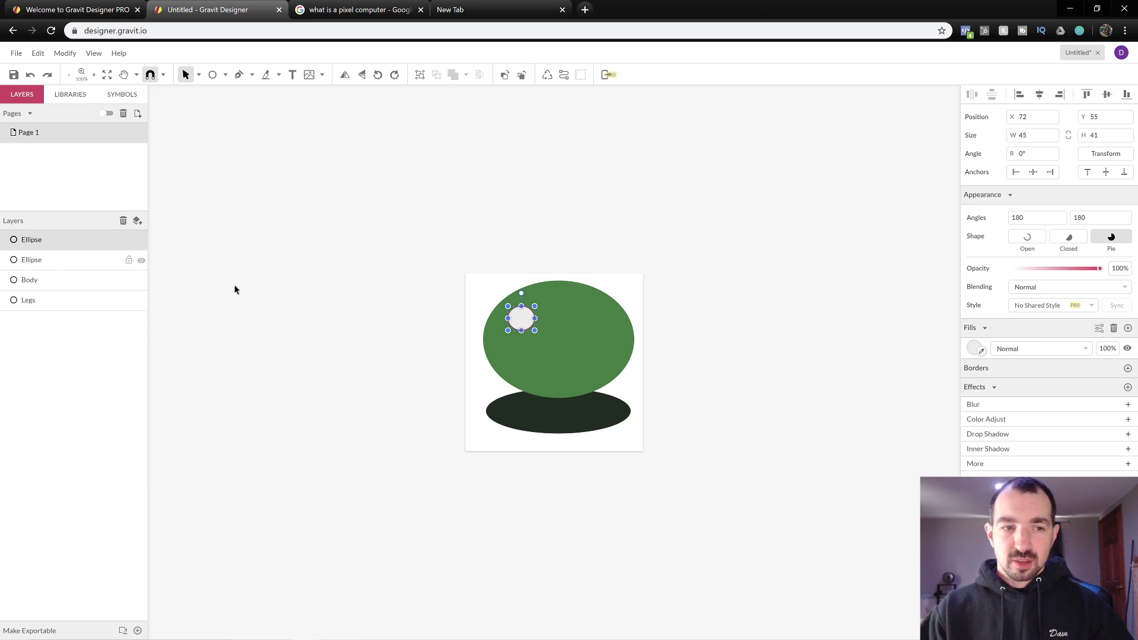
{"action": "left_click_drag", "start_coordinate": [520, 320], "coordinate": [593, 320]}
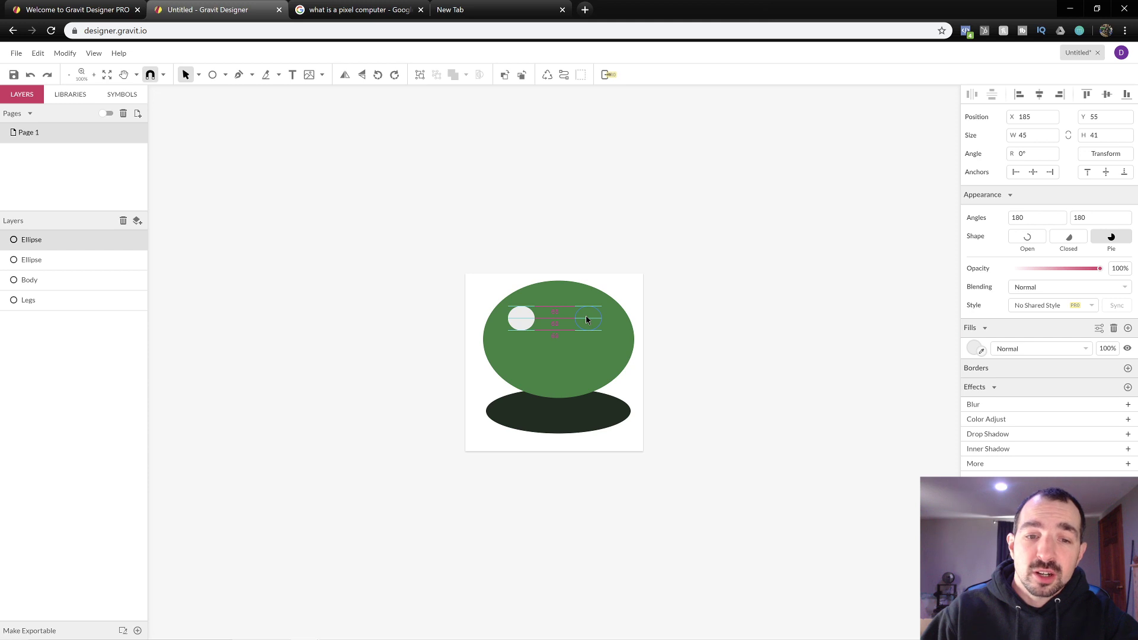
- Drop the second eye ellipse level with the first, and rename the first eye's layer as Left Eye
{"action": "left_click_drag", "start_coordinate": [586, 319], "coordinate": [585, 319]}
{"action": "left_click", "coordinate": [707, 353]}
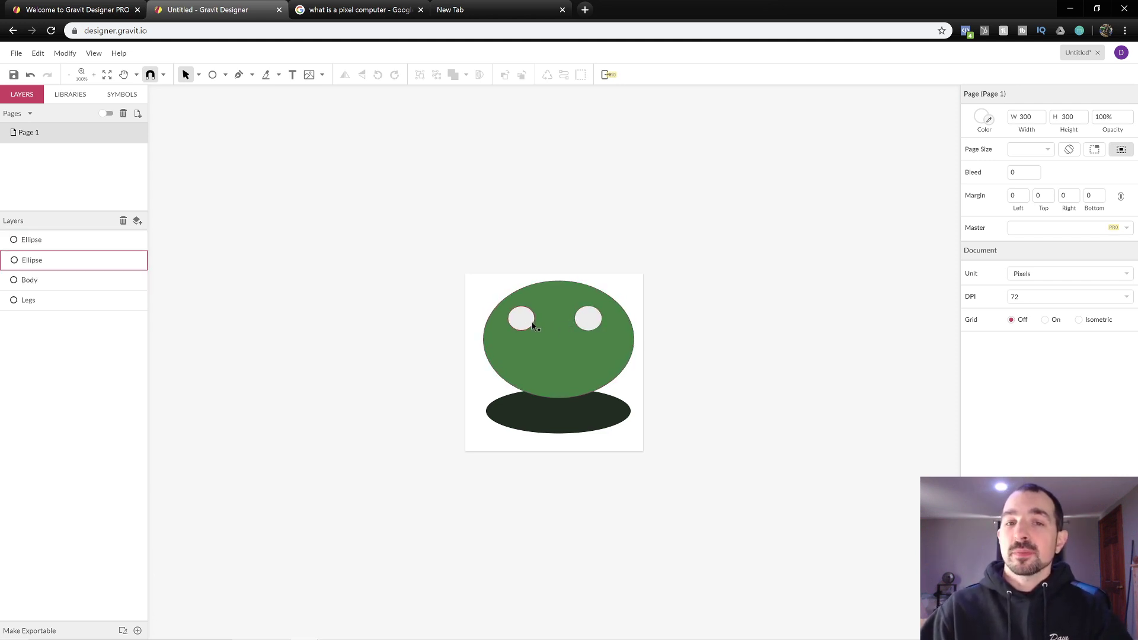
{"action": "left_click", "coordinate": [75, 241]}
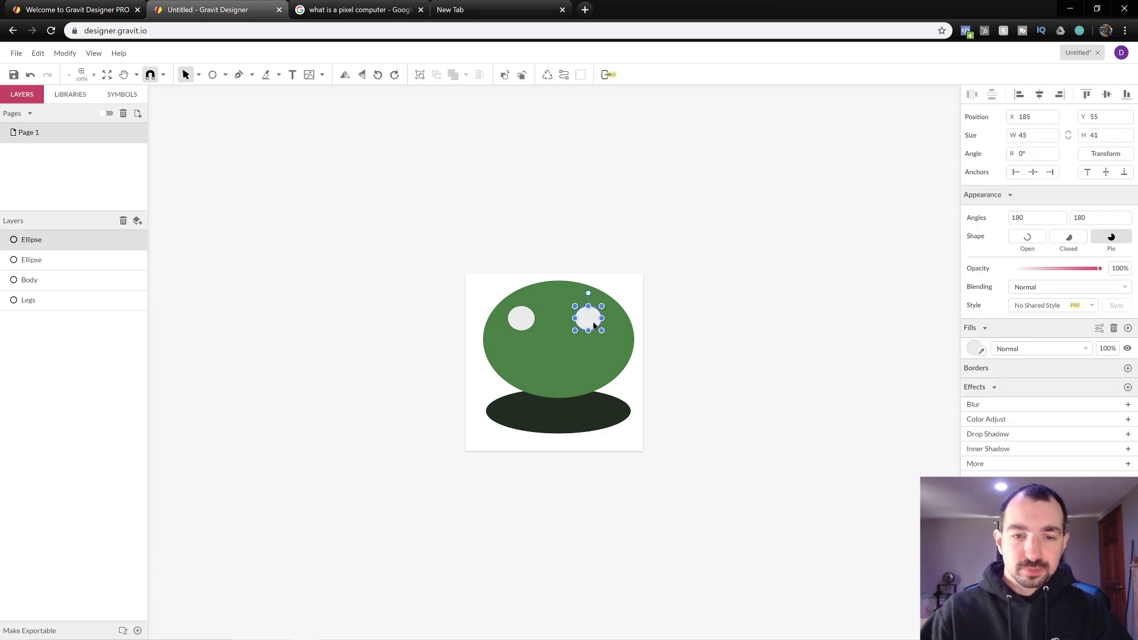
{"action": "left_click", "coordinate": [90, 269]}
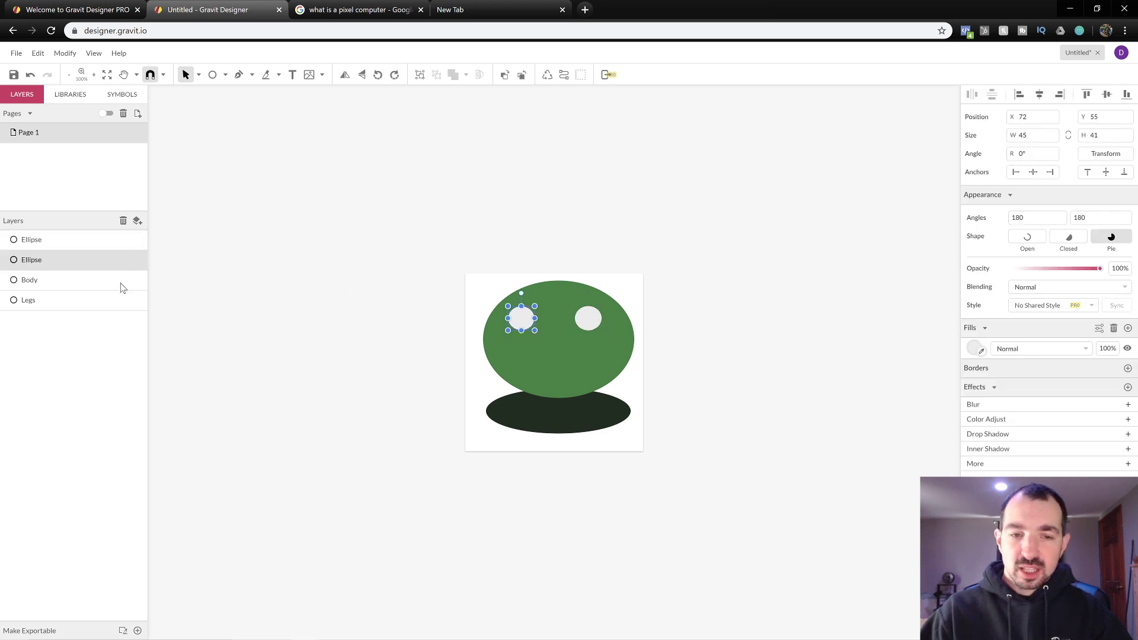
{"action": "double_click", "coordinate": [44, 261]}
{"action": "type", "text": "Left Eye"}
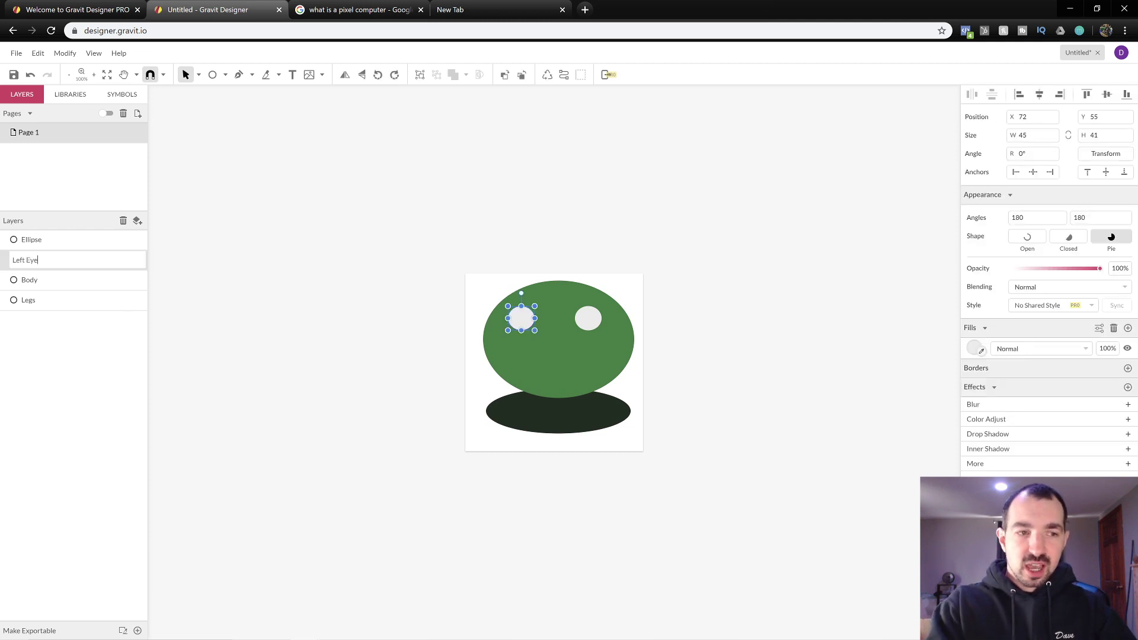
{"action": "key", "text": "Return"}
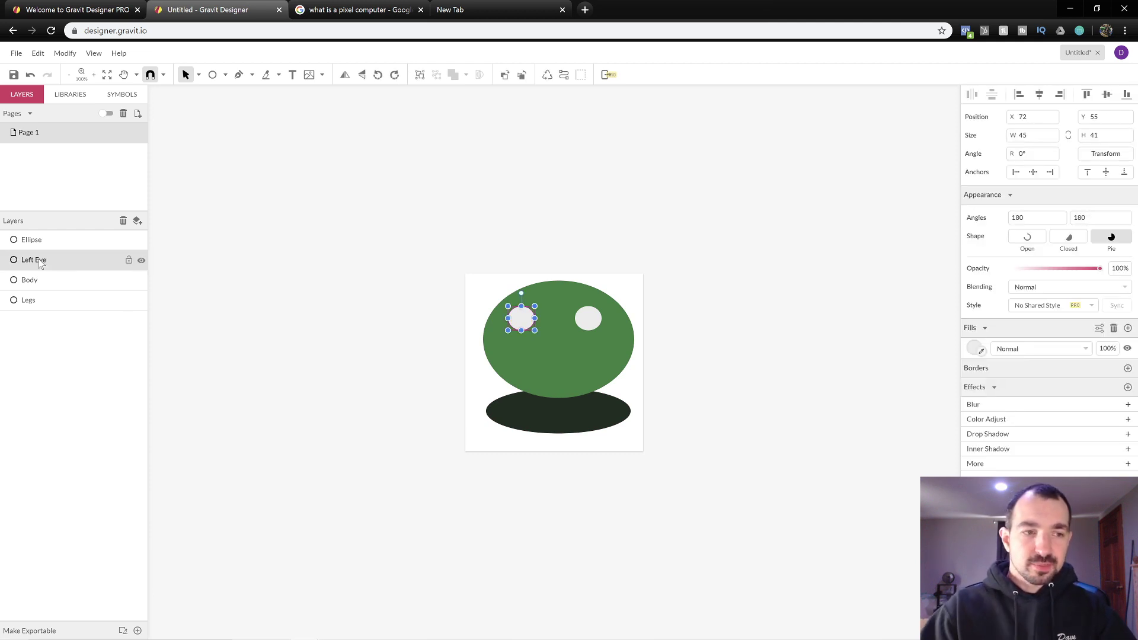
- Rename the layer of the duplicated eye ellipse on the right half of the body as Right Eye
{"action": "left_click", "coordinate": [588, 318]}
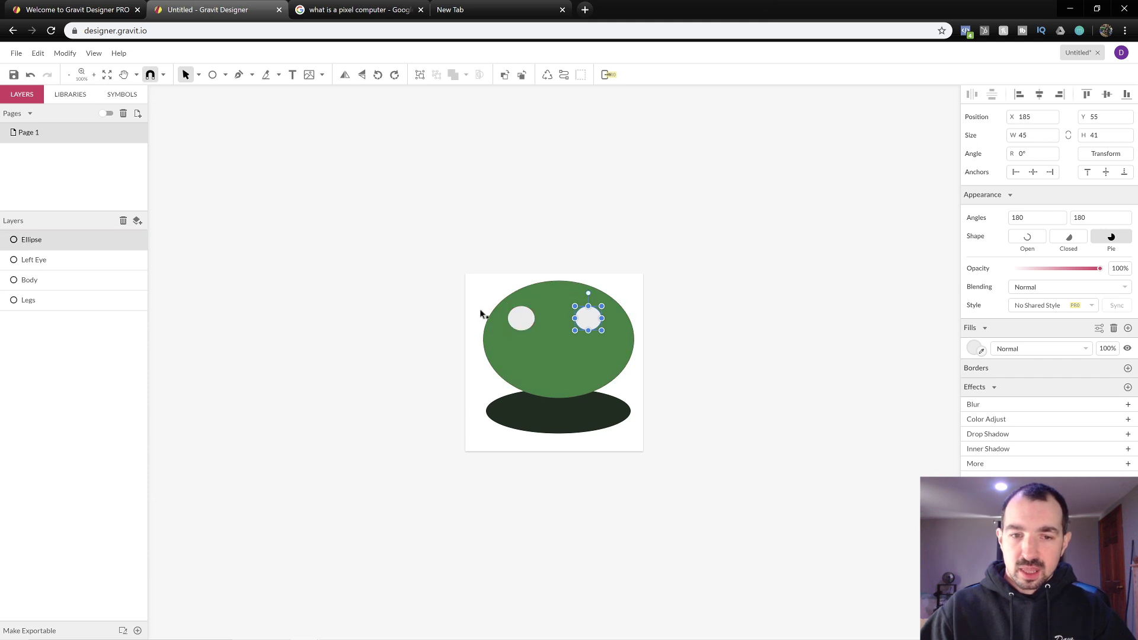
{"action": "double_click", "coordinate": [50, 244]}
{"action": "type", "text": "Righ"}
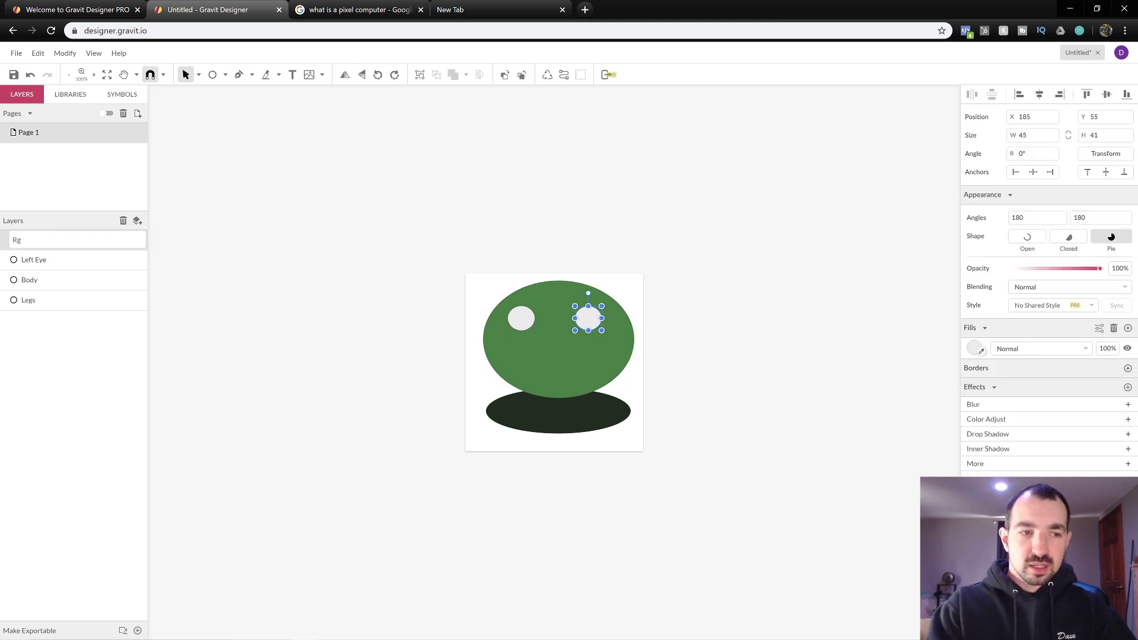
{"action": "type", "text": "t Eye"}
{"action": "key", "text": "Return"}
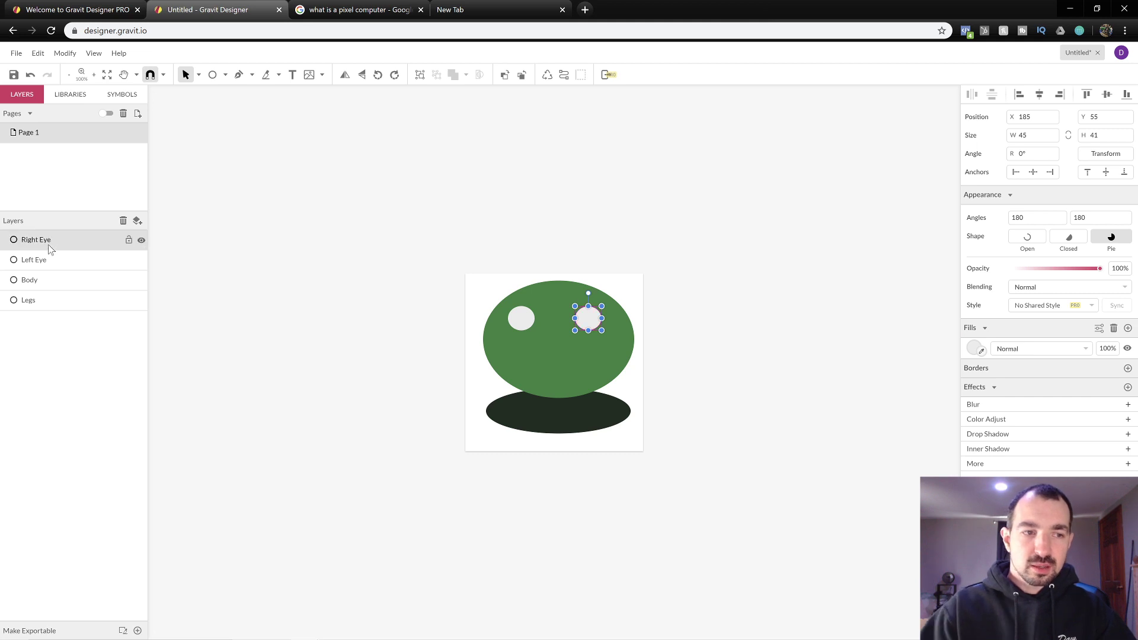
{"action": "left_click", "coordinate": [414, 394]}
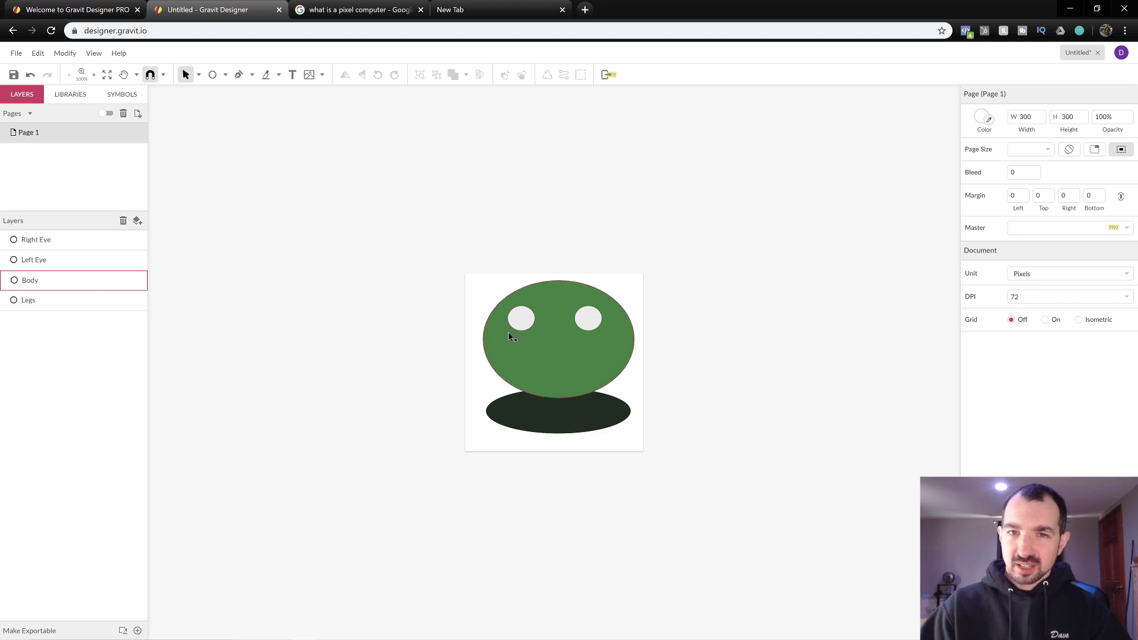
- Draw a pupil ellipse about 23 × 30 px and centre it inside the left eye
{"action": "left_click", "coordinate": [95, 76]}
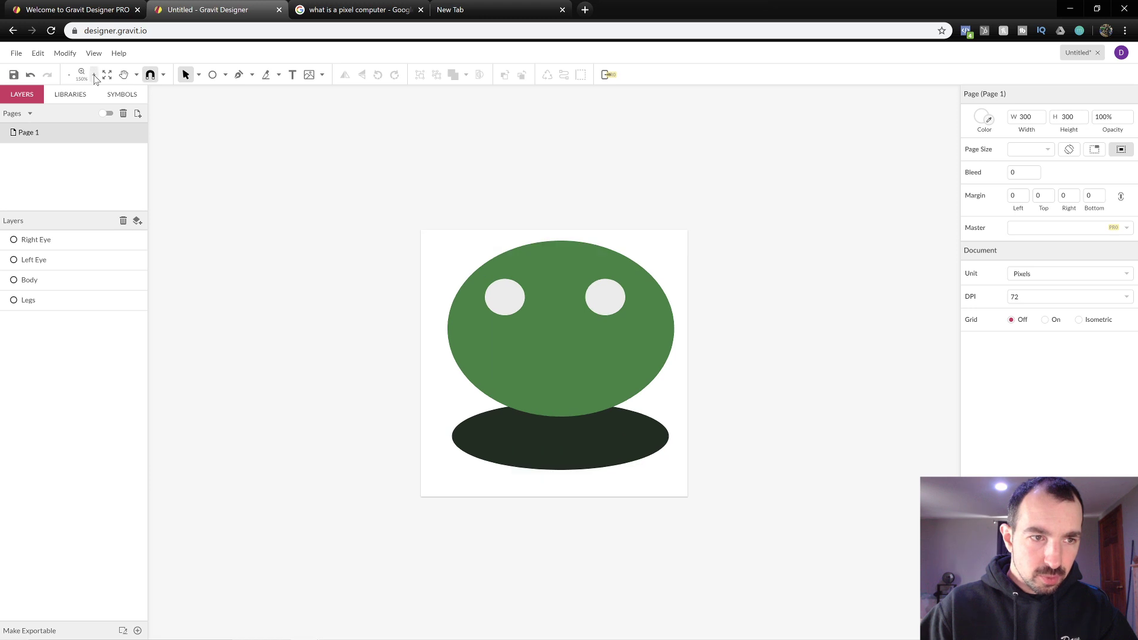
{"action": "left_click", "coordinate": [95, 76]}
{"action": "left_click", "coordinate": [95, 75]}
{"action": "left_click", "coordinate": [95, 76]}
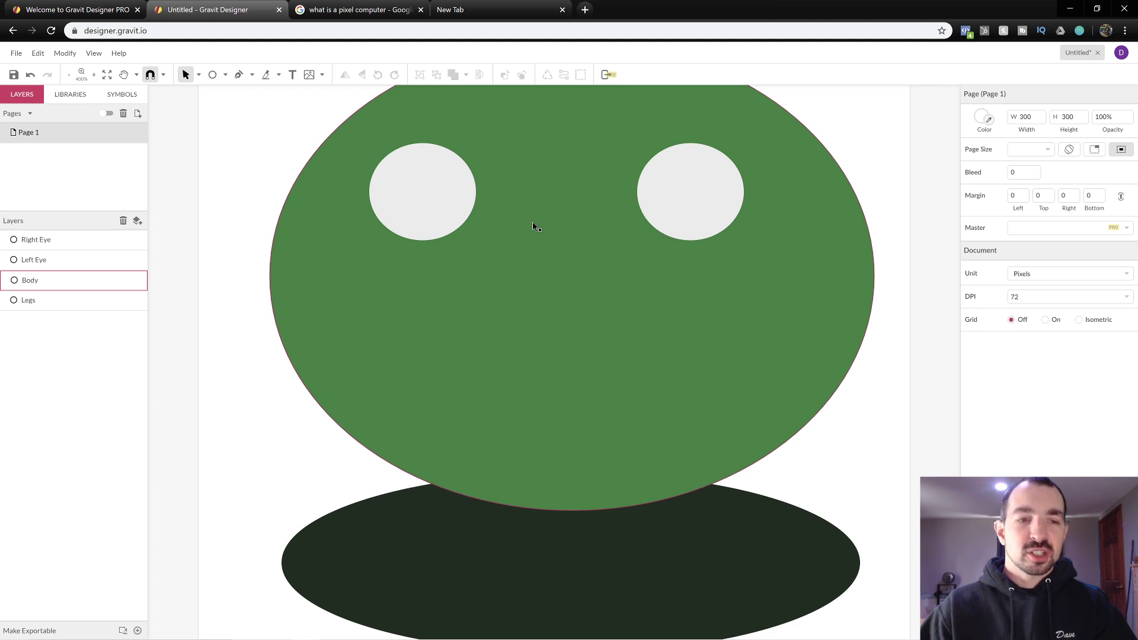
{"action": "left_click", "coordinate": [212, 75]}
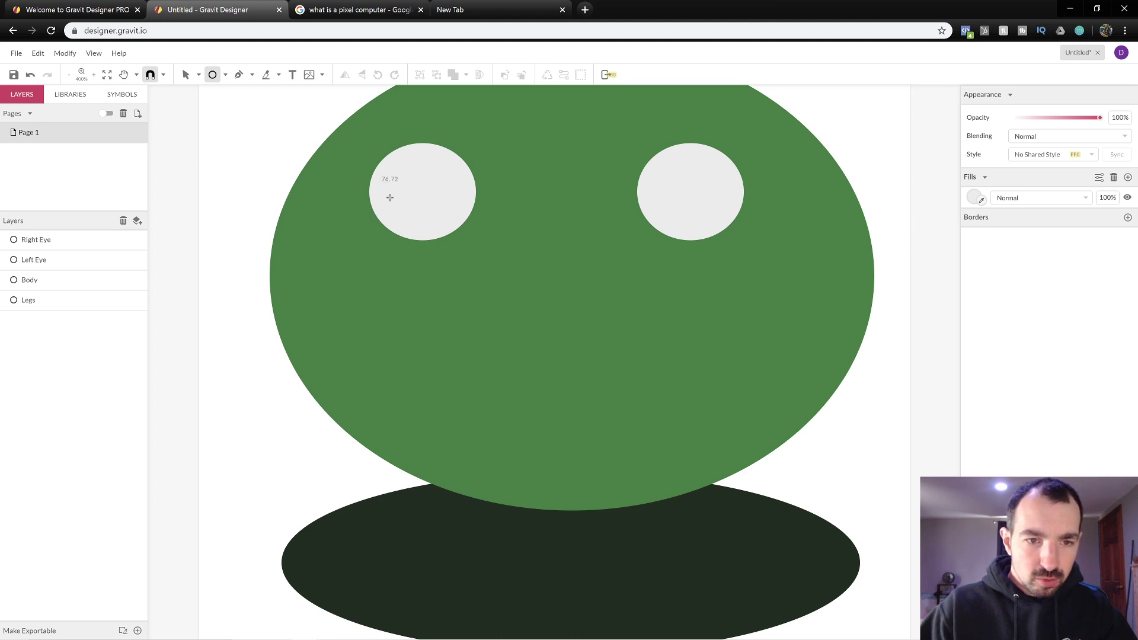
{"action": "left_click_drag", "start_coordinate": [380, 184], "coordinate": [433, 255]}
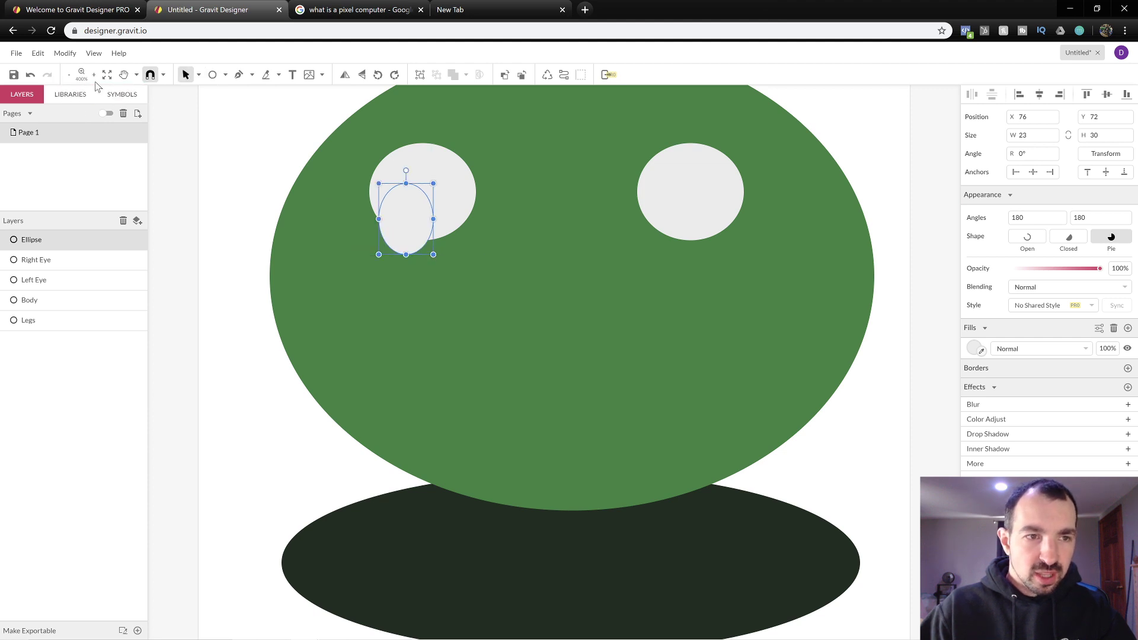
{"action": "left_click", "coordinate": [186, 75]}
{"action": "left_click_drag", "start_coordinate": [414, 232], "coordinate": [429, 202]}
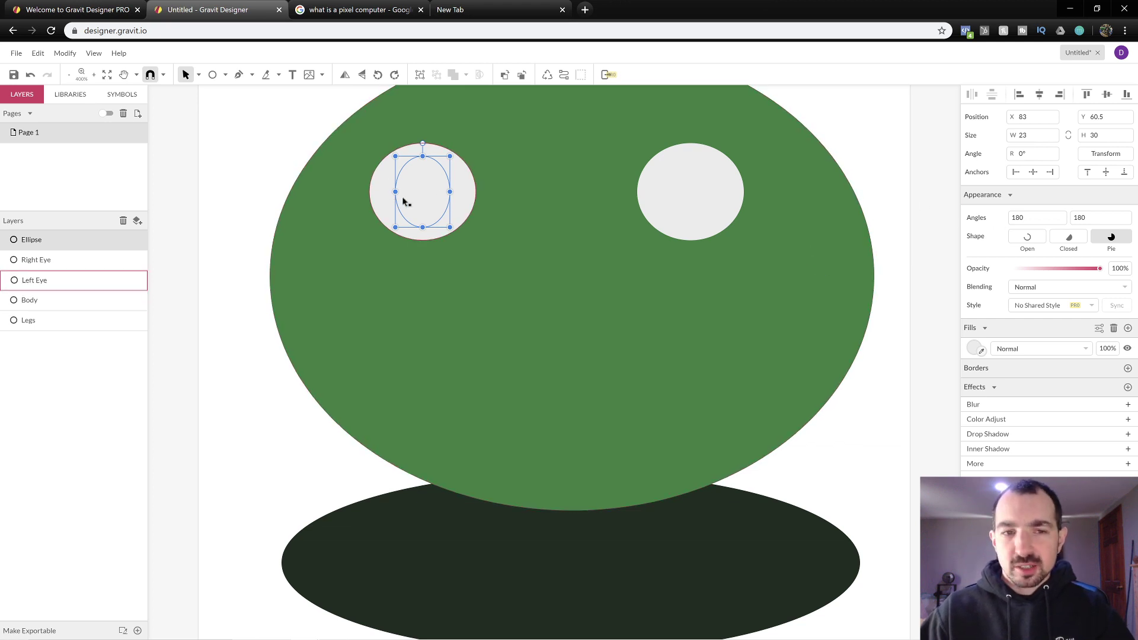
{"action": "left_click", "coordinate": [260, 180]}
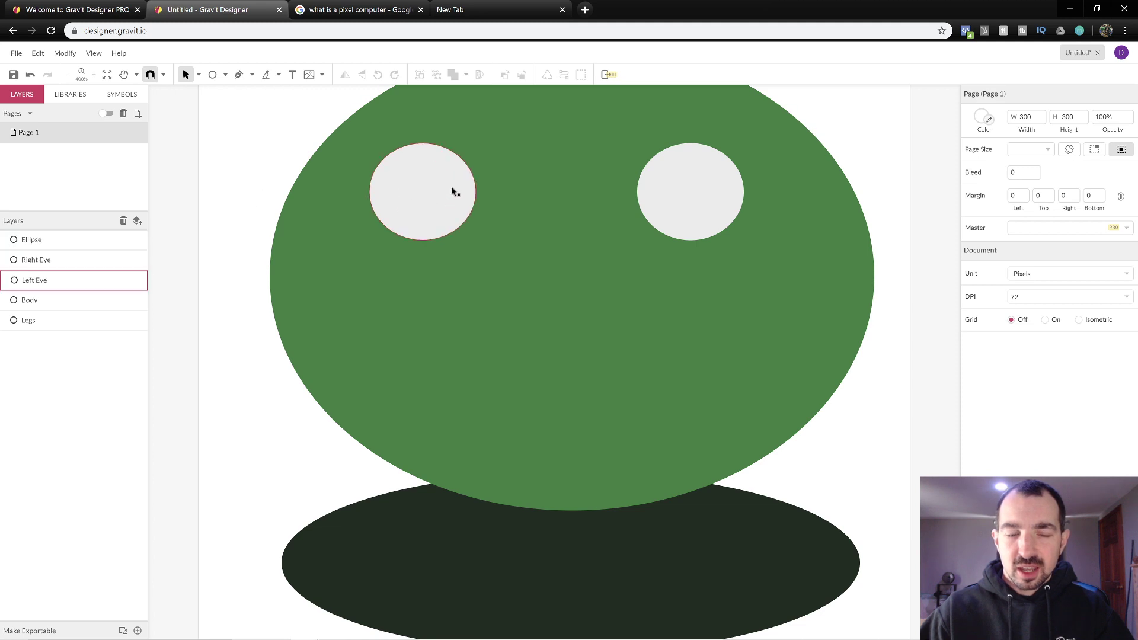
- Change the fill colour of the left eye's pupil ellipse to black
{"action": "left_click", "coordinate": [412, 197]}
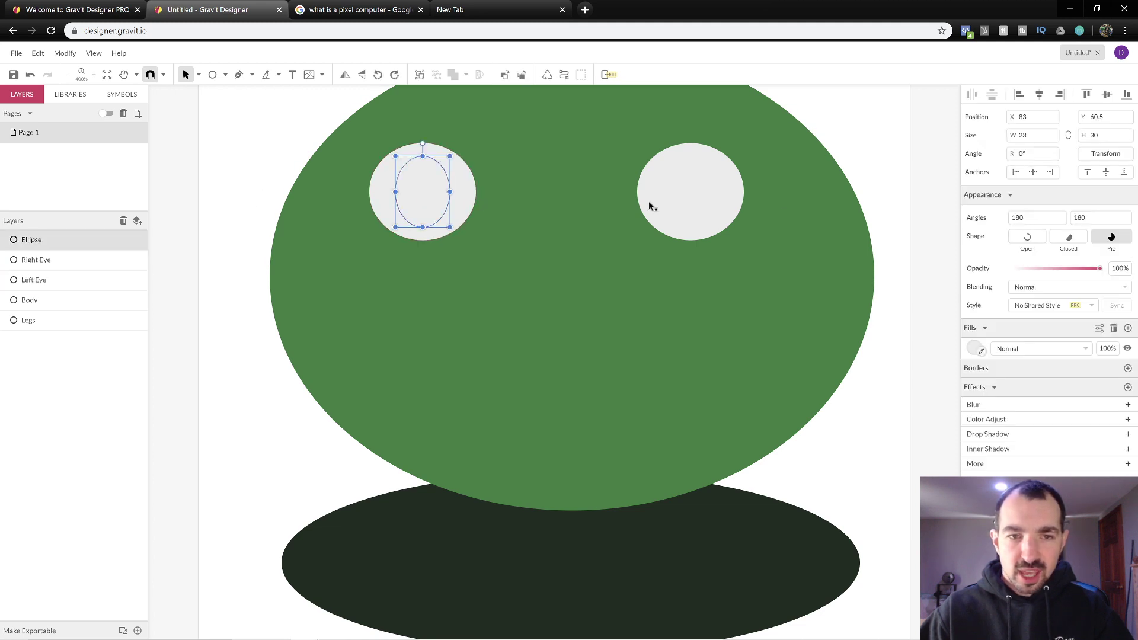
{"action": "left_click", "coordinate": [974, 350]}
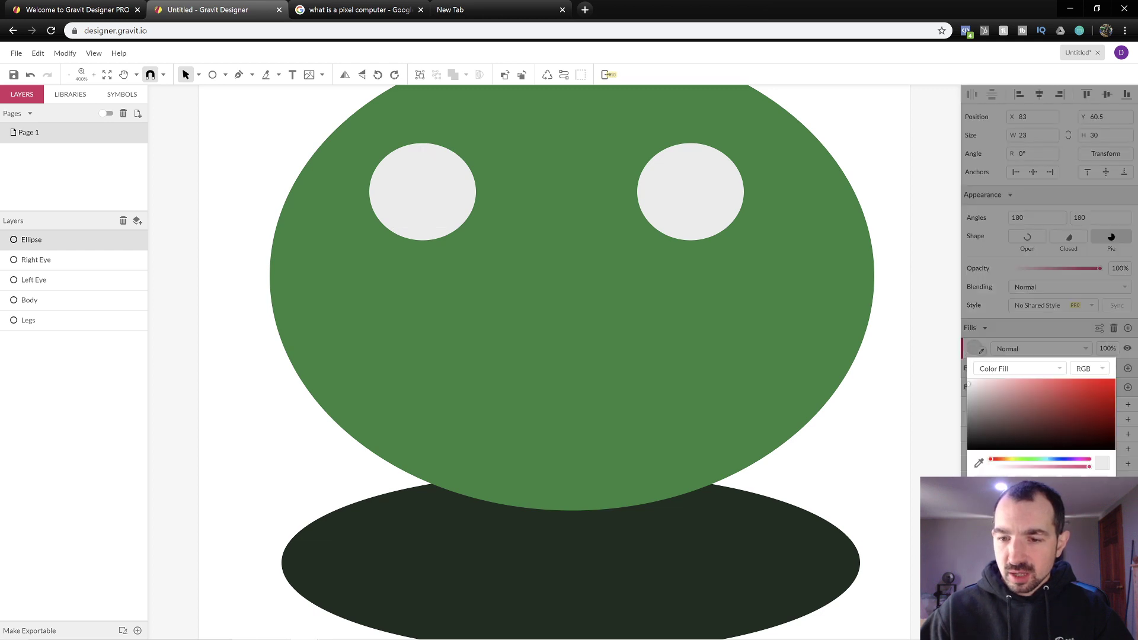
{"action": "left_click", "coordinate": [973, 448]}
{"action": "left_click", "coordinate": [666, 312]}
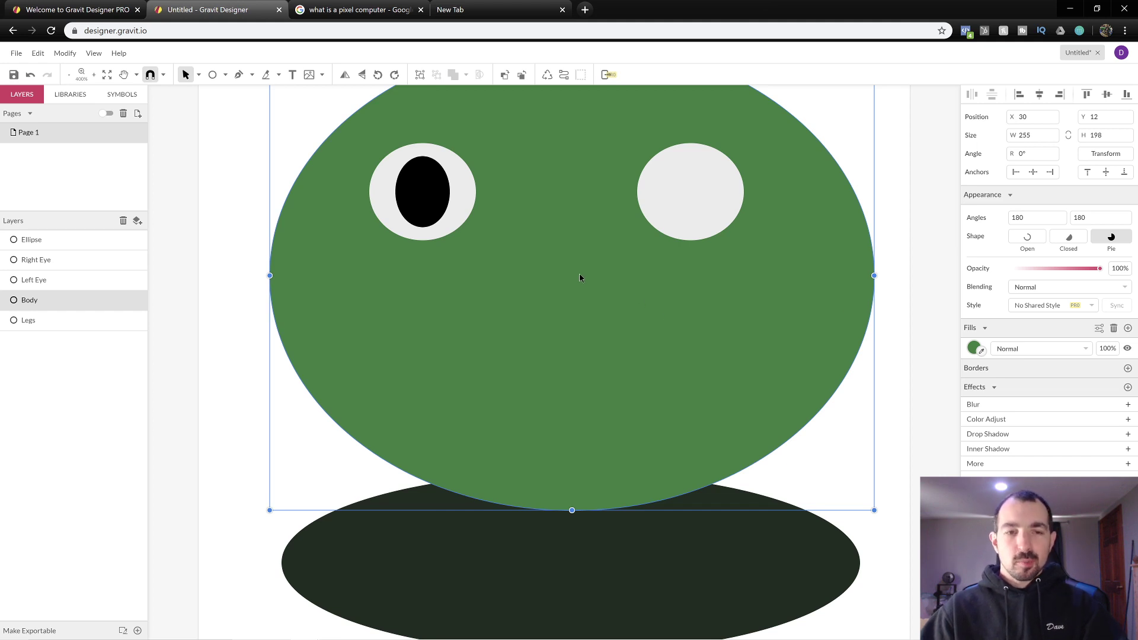
- Duplicate the black pupil and centre the copy inside the right eye
{"action": "left_click", "coordinate": [422, 196]}
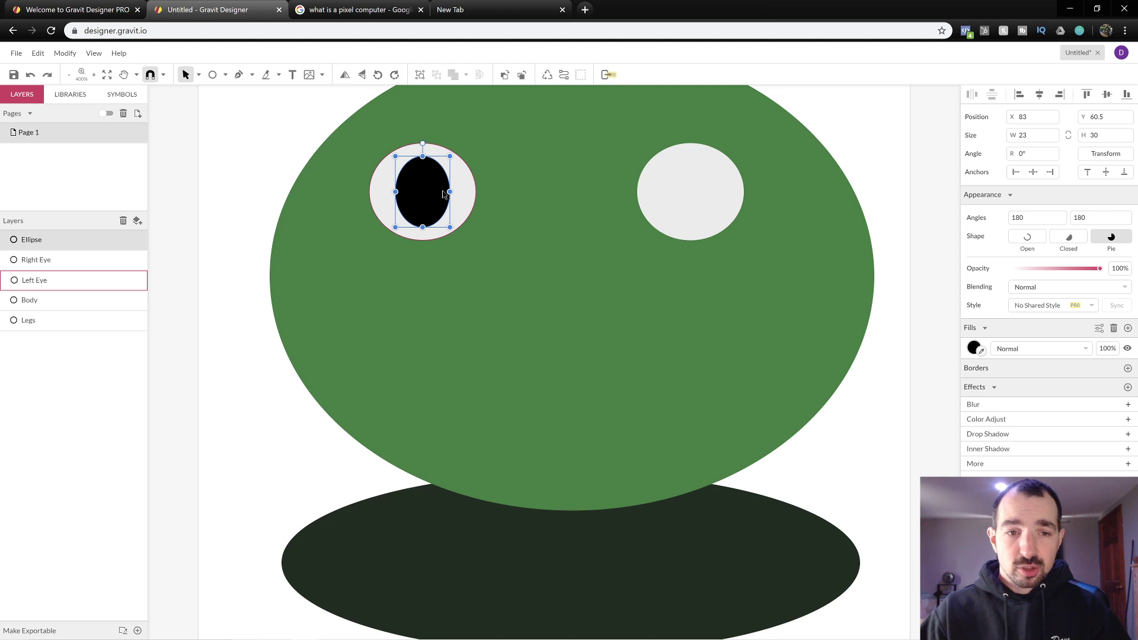
{"action": "key", "text": "ctrl+d"}
{"action": "left_click_drag", "start_coordinate": [422, 194], "coordinate": [688, 194]}
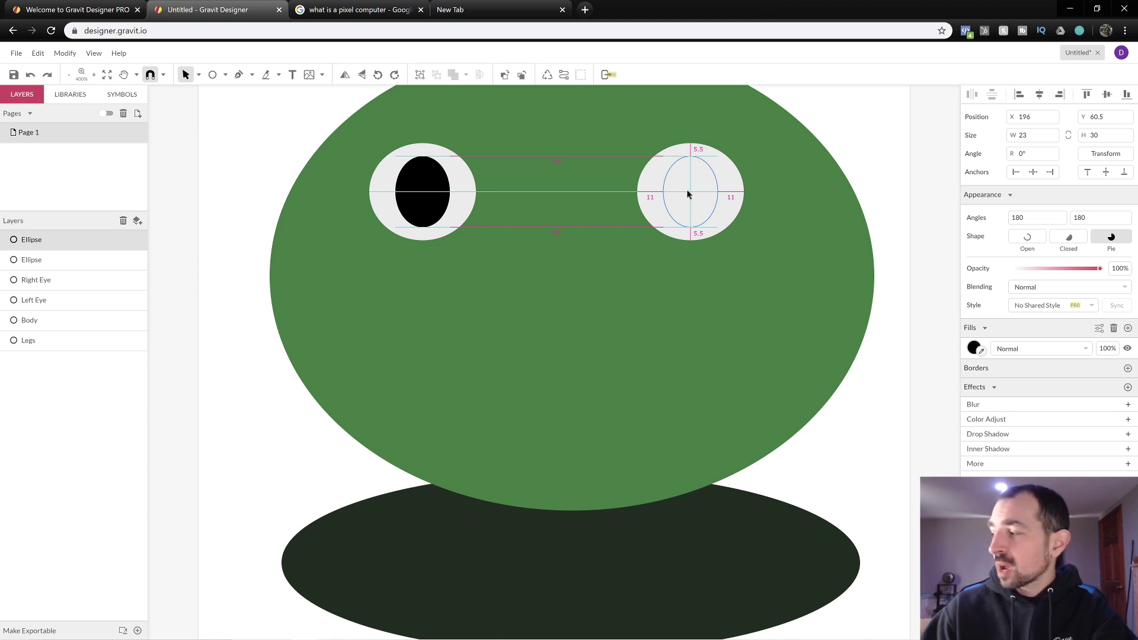
{"action": "left_click_drag", "start_coordinate": [688, 194], "coordinate": [688, 192]}
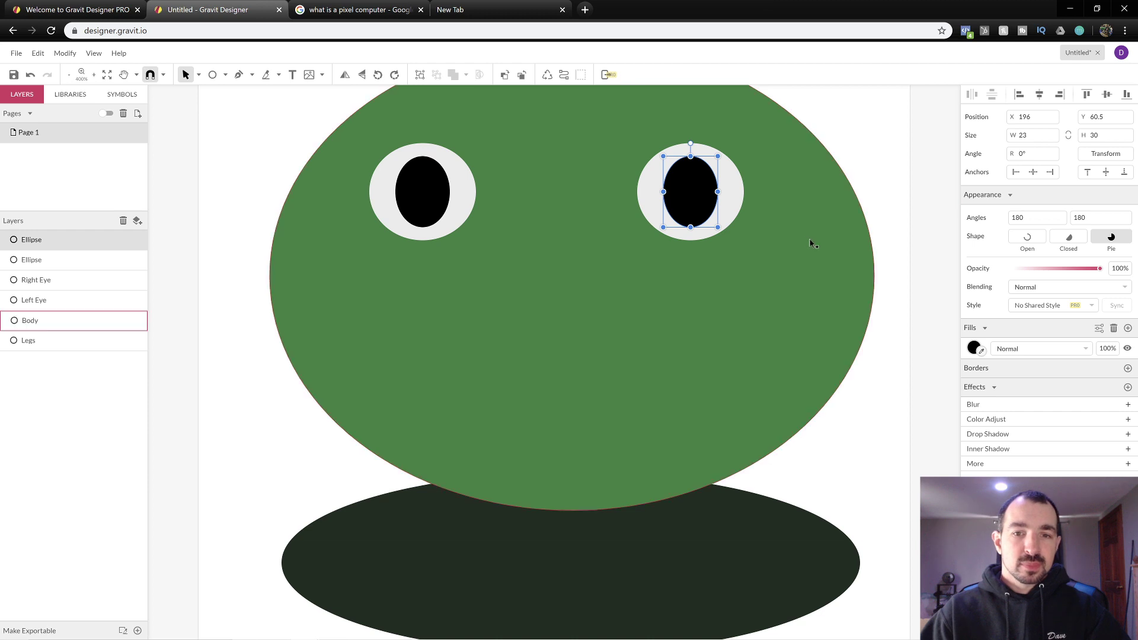
{"action": "left_click", "coordinate": [738, 218]}
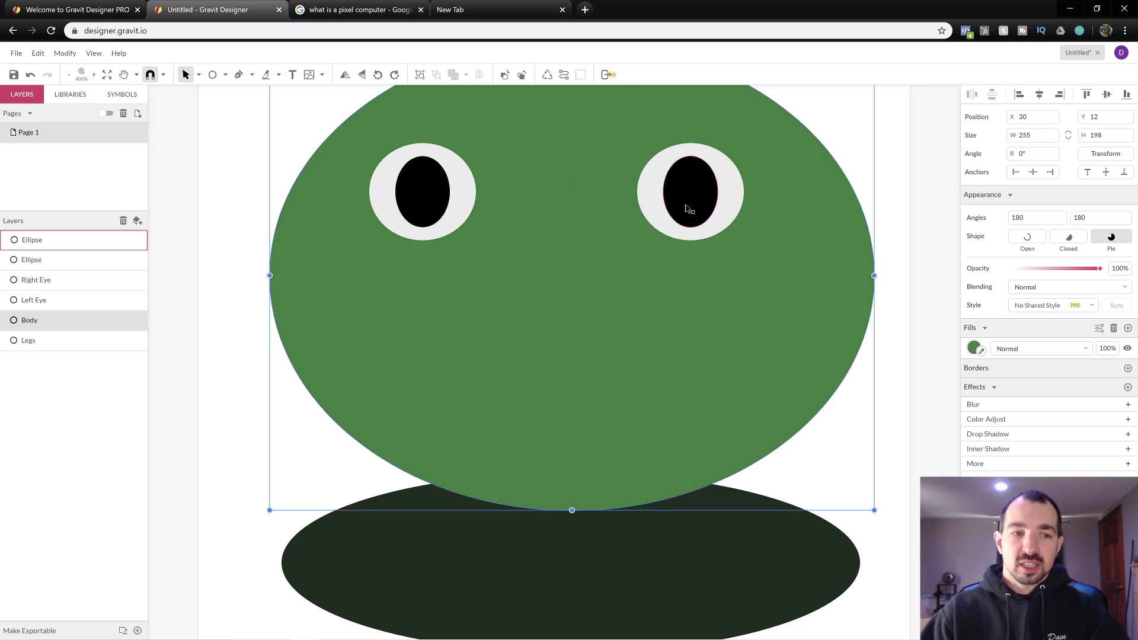
- Rename the layer of the black ellipse in the left eye as Left Pupil
{"action": "left_click", "coordinate": [52, 262]}
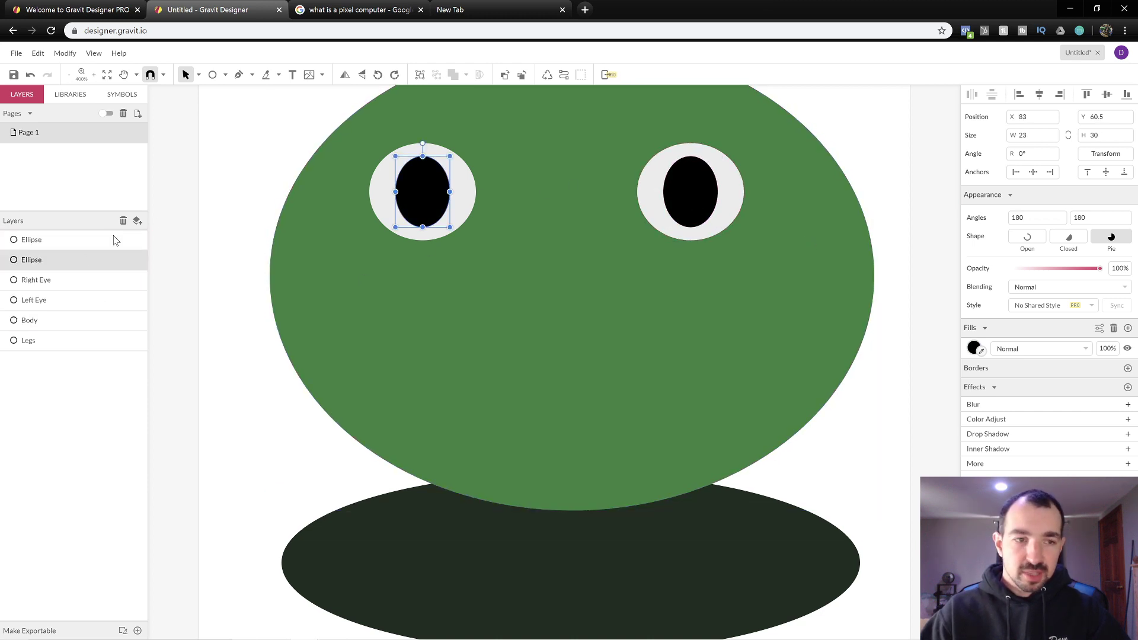
{"action": "key", "text": "Escape"}
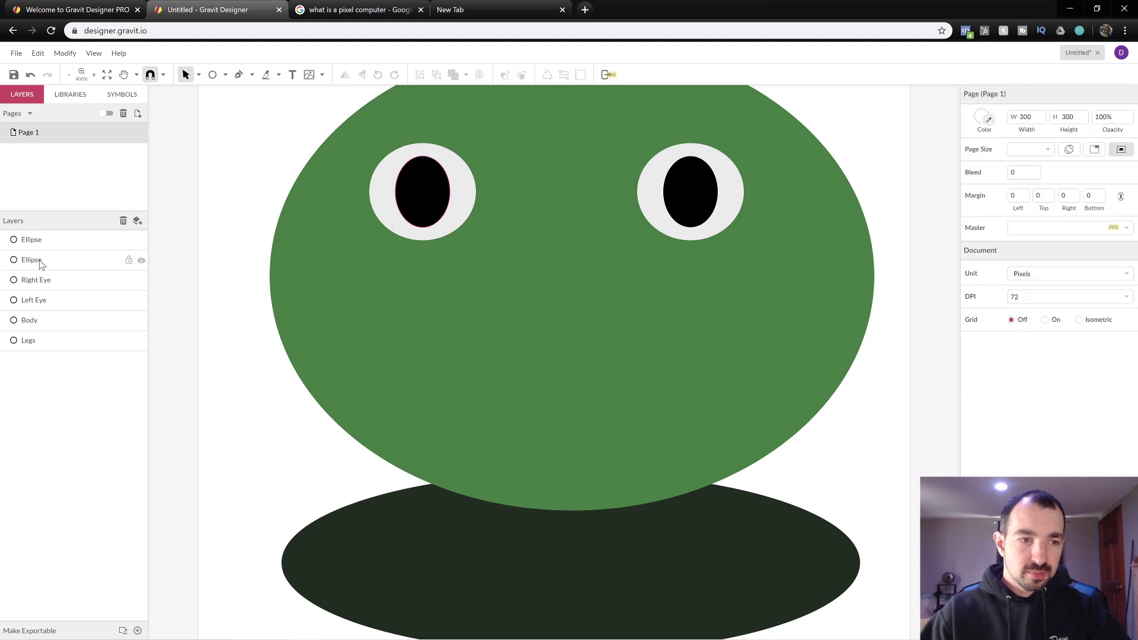
{"action": "double_click", "coordinate": [40, 261]}
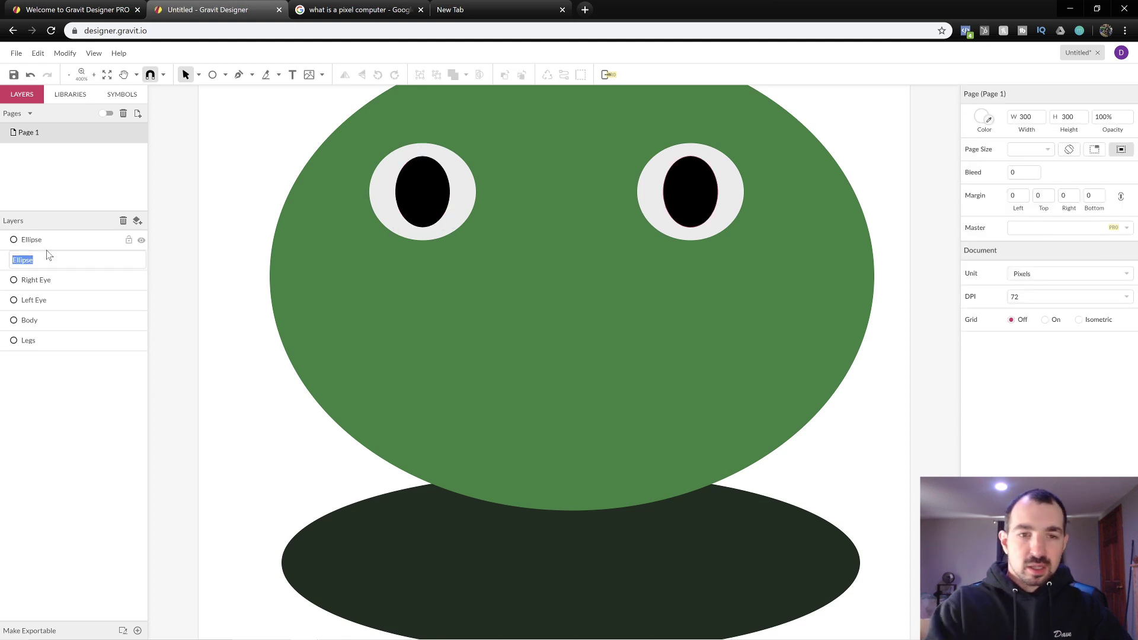
{"action": "type", "text": "Left"}
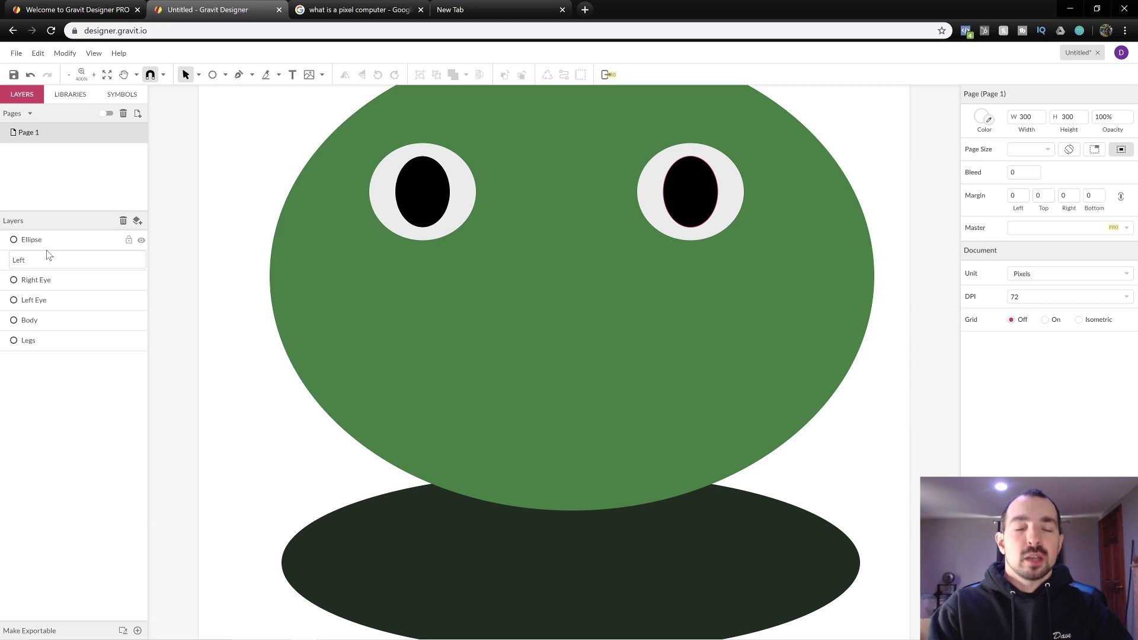
{"action": "type", "text": " Pupil"}
{"action": "key", "text": "Return"}
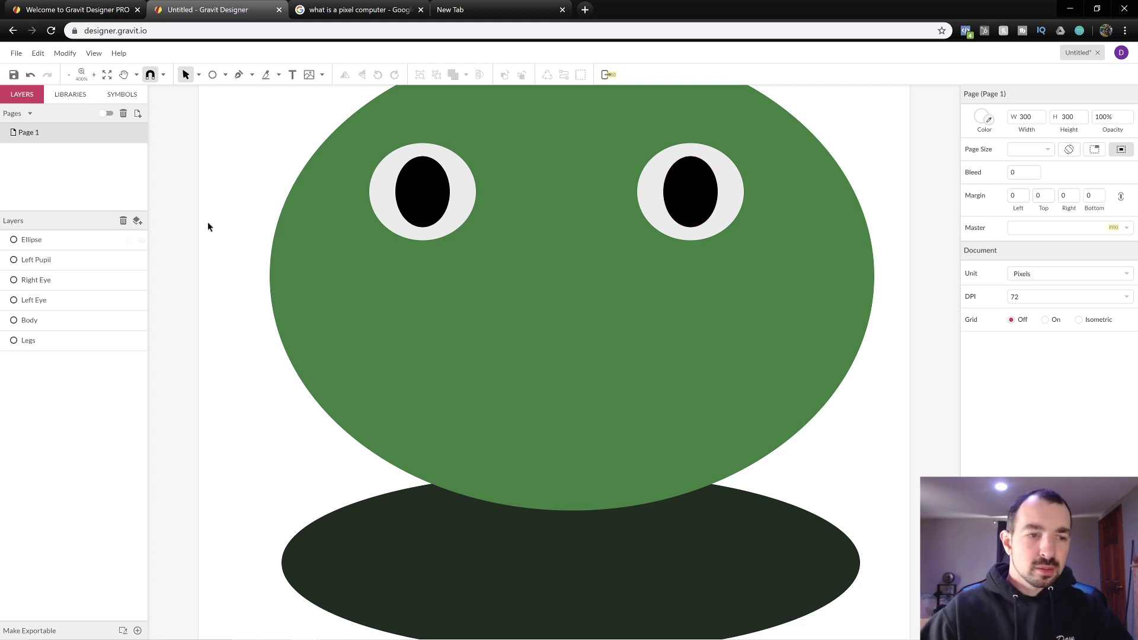
- Rename the layer of the black ellipse in the right eye as Right Pupil
{"action": "left_click", "coordinate": [690, 202]}
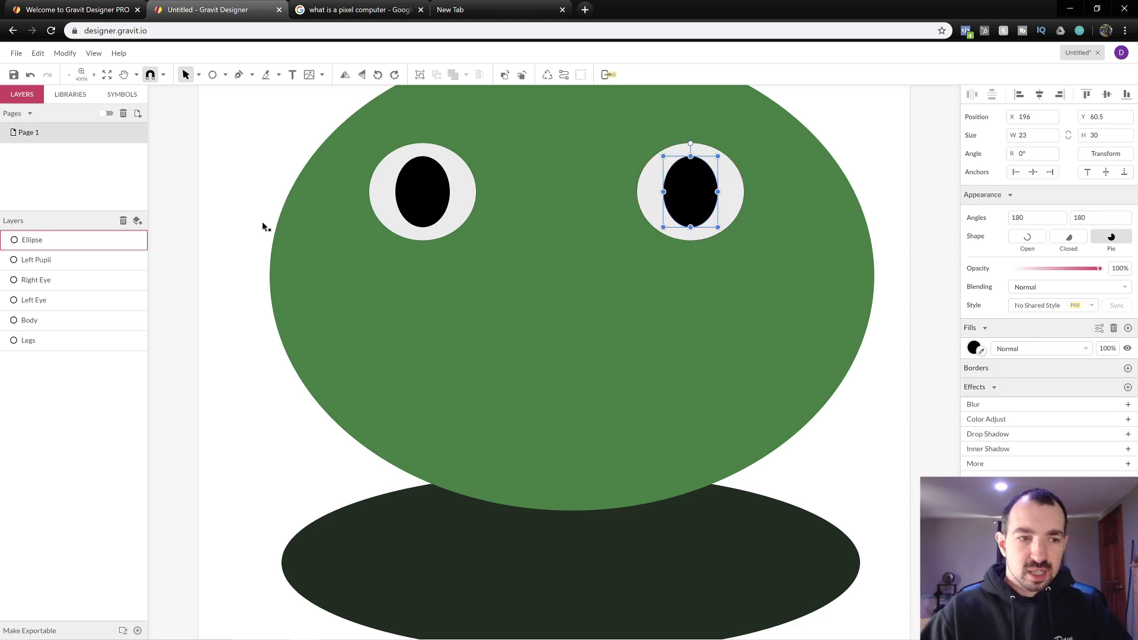
{"action": "key", "text": "Escape"}
{"action": "double_click", "coordinate": [31, 239]}
{"action": "type", "text": "R"}
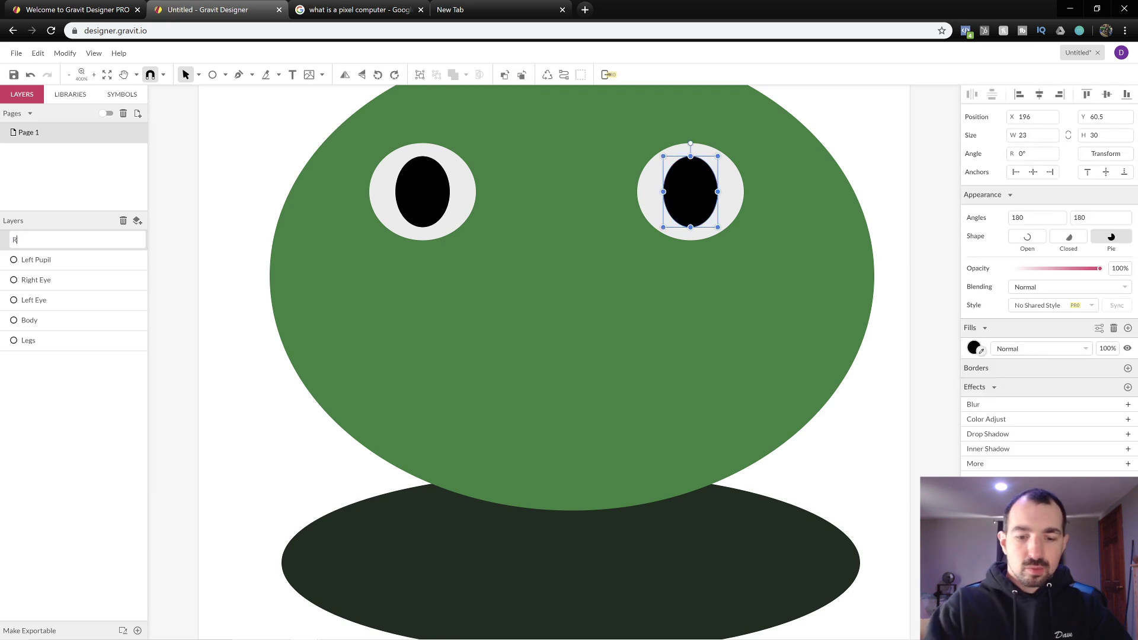
{"action": "type", "text": "ight Pupil"}
{"action": "key", "text": "Return"}
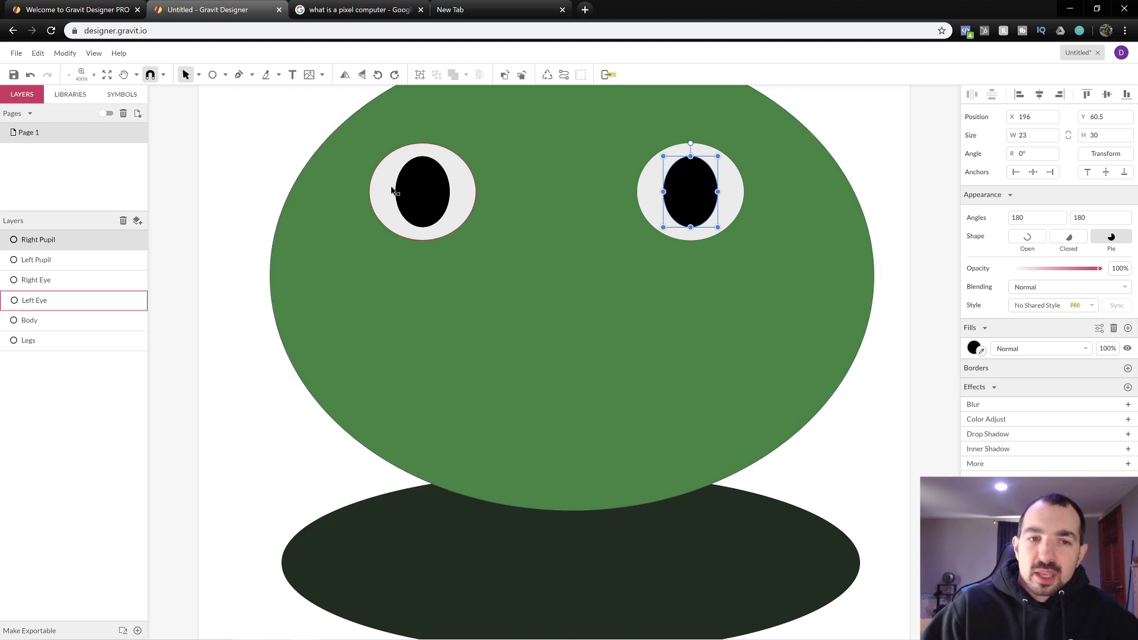
- Nest the Right Pupil layer inside the Right Eye layer, then expand and select the Right Eye layer
{"action": "left_click", "coordinate": [432, 194]}
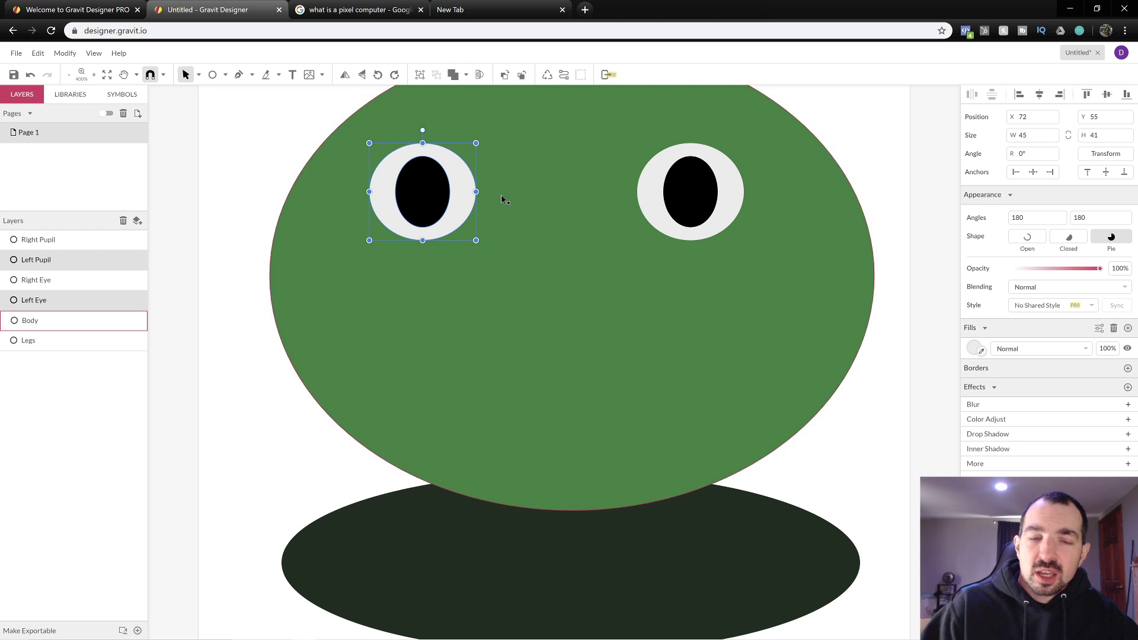
{"action": "left_click", "coordinate": [248, 139]}
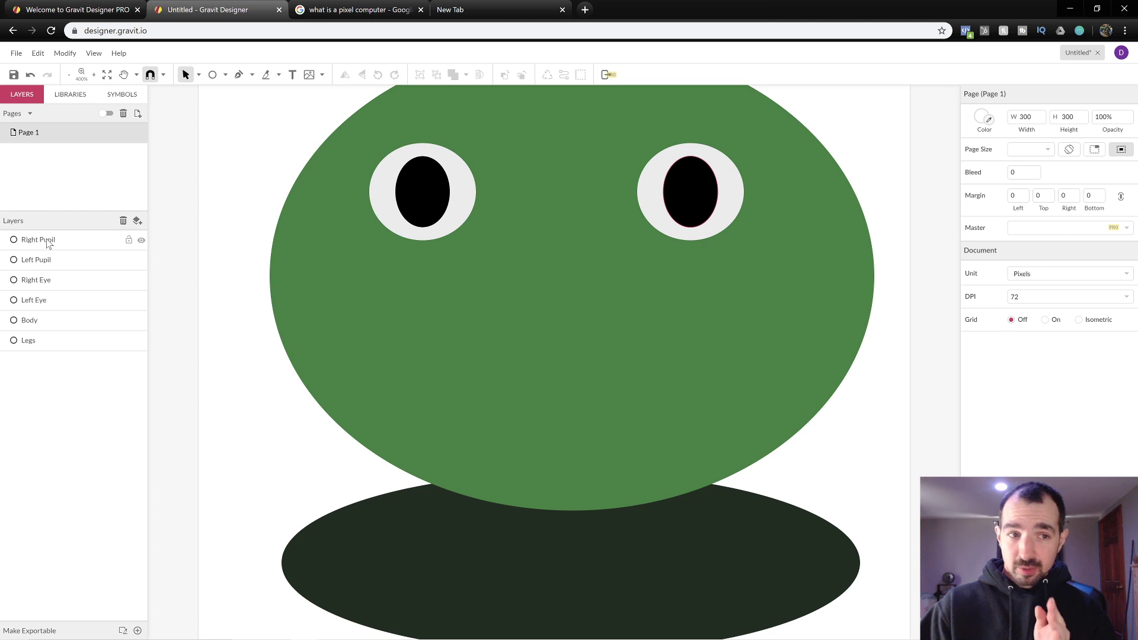
{"action": "left_click_drag", "start_coordinate": [48, 252], "coordinate": [42, 287]}
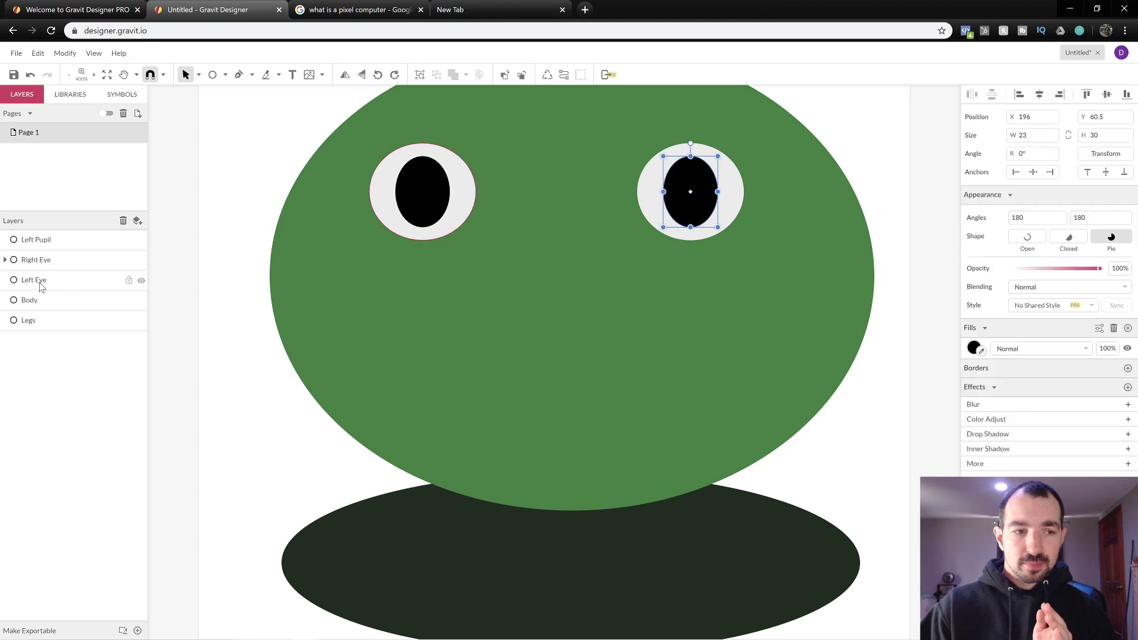
{"action": "left_click", "coordinate": [5, 261]}
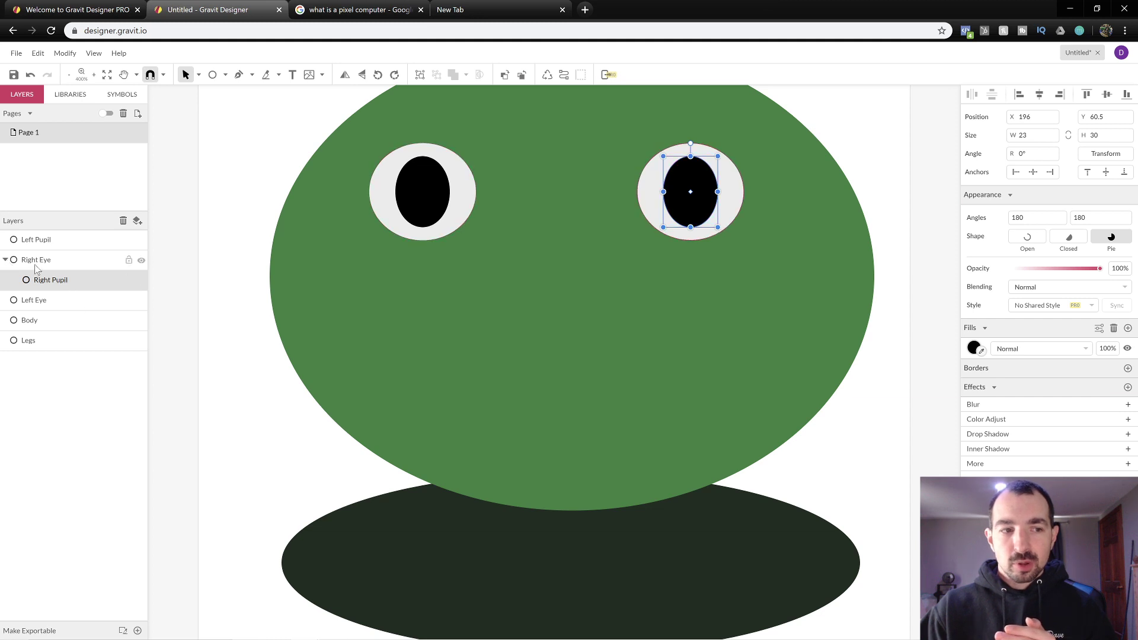
{"action": "left_click", "coordinate": [34, 265]}
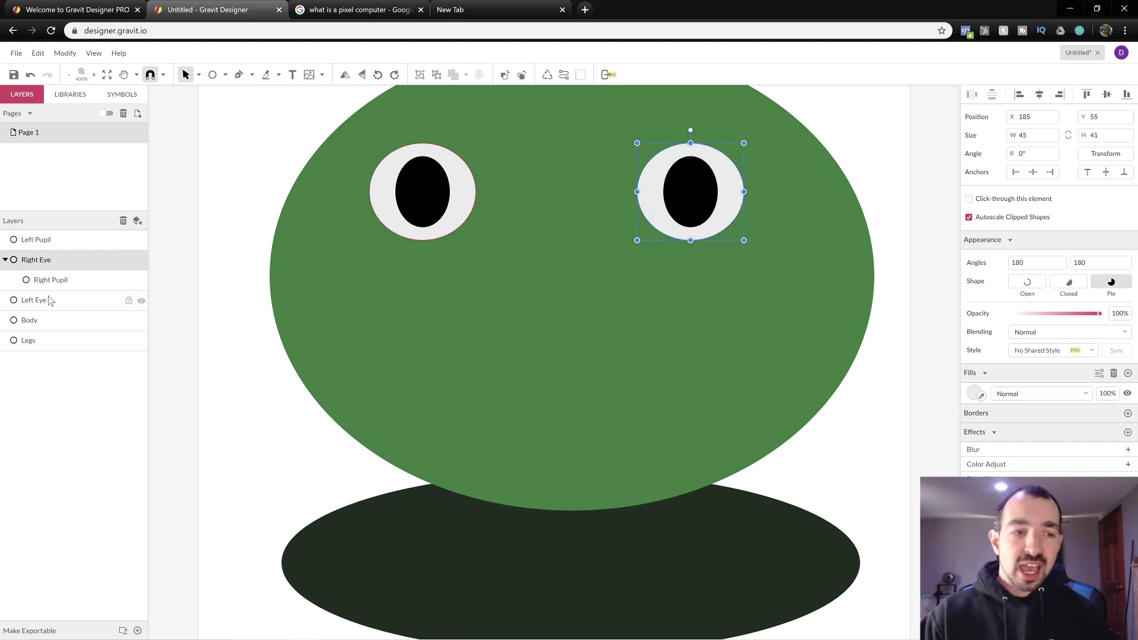
- Collapse the Right Eye layer and move the right eye with its nested pupil slightly inward to X 181
{"action": "left_click", "coordinate": [59, 280]}
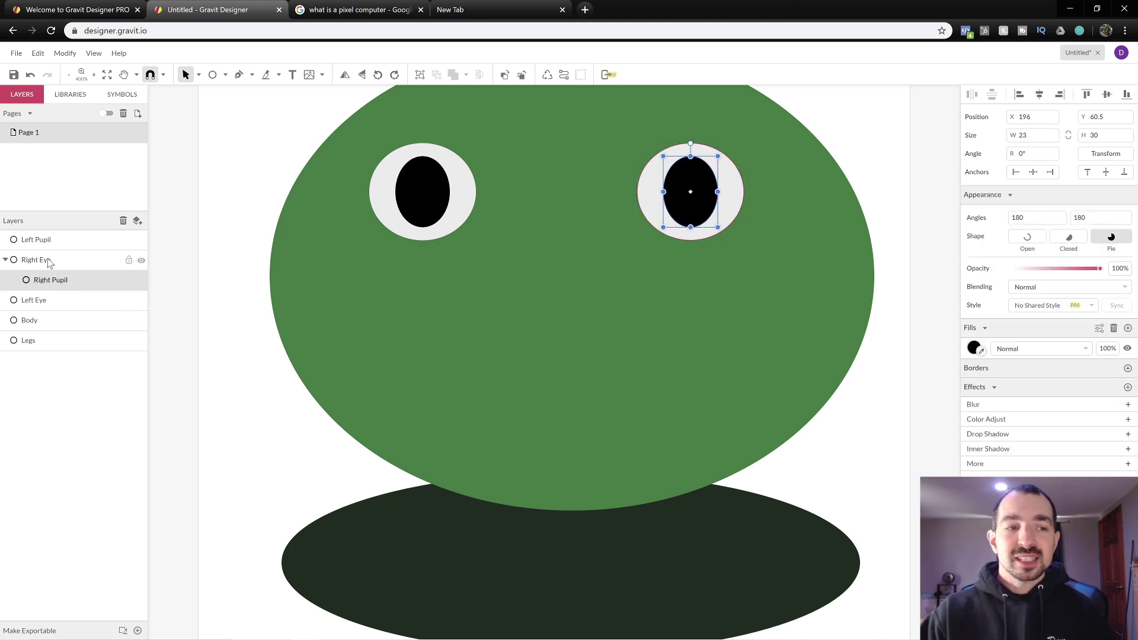
{"action": "left_click", "coordinate": [33, 265]}
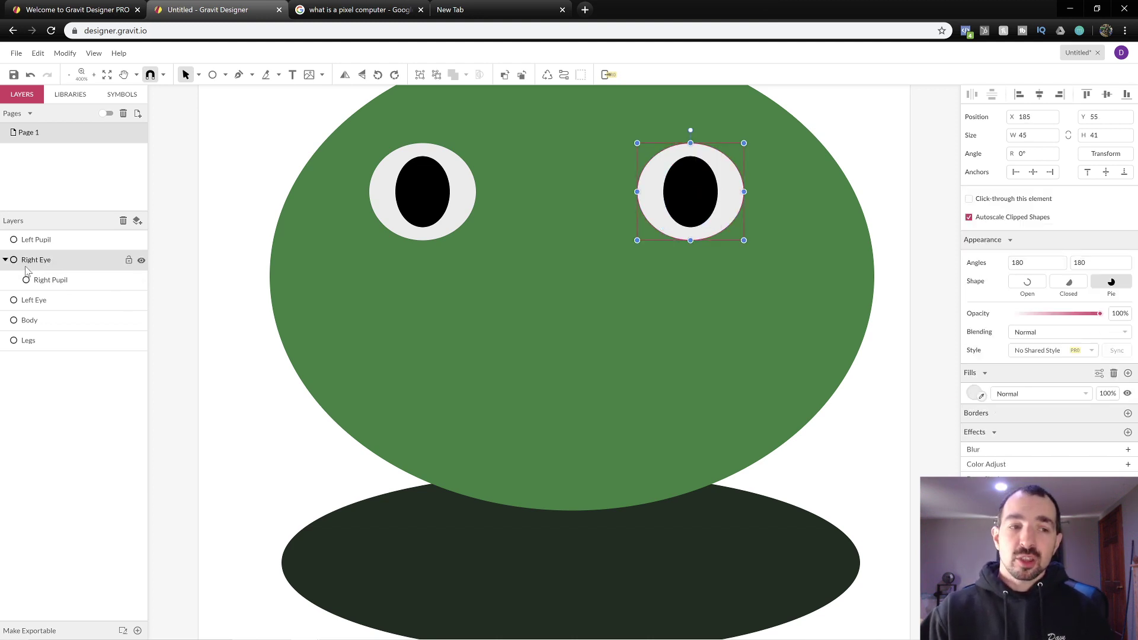
{"action": "left_click", "coordinate": [6, 260]}
{"action": "key", "text": "Escape"}
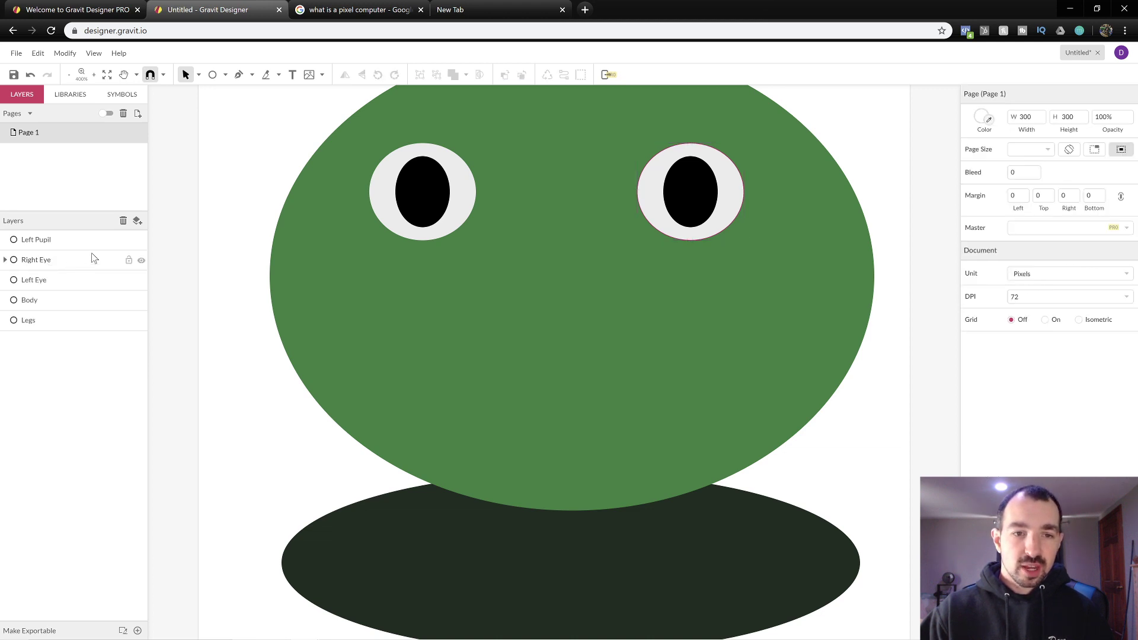
{"action": "left_click", "coordinate": [52, 261]}
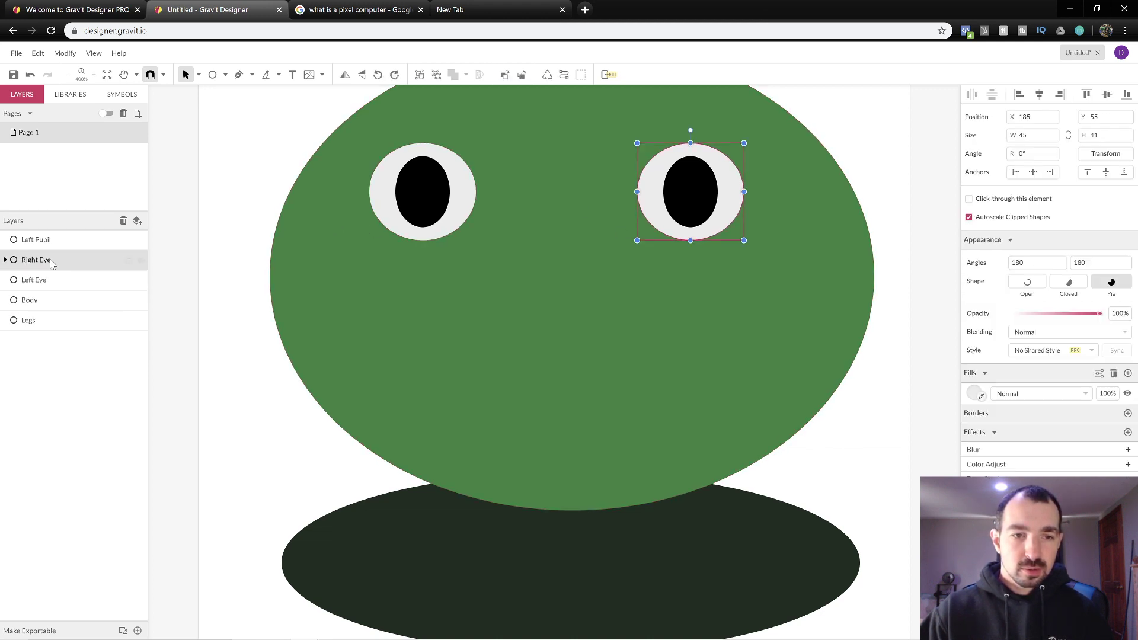
{"action": "mouse_move", "coordinate": [678, 195]}
{"action": "left_mouse_down"}
{"action": "mouse_move", "coordinate": [602, 190]}
{"action": "mouse_move", "coordinate": [723, 209]}
{"action": "mouse_move", "coordinate": [685, 178]}
{"action": "mouse_move", "coordinate": [680, 212]}
{"action": "mouse_move", "coordinate": [681, 186]}
{"action": "mouse_move", "coordinate": [673, 194]}
{"action": "left_mouse_up"}
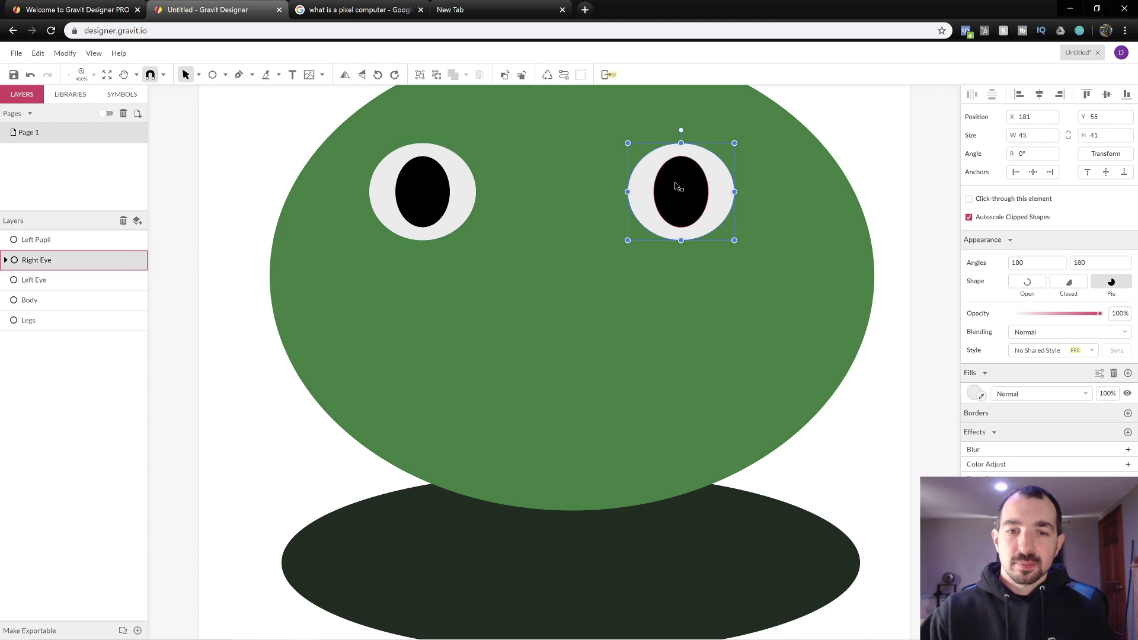
{"action": "left_click", "coordinate": [810, 205]}
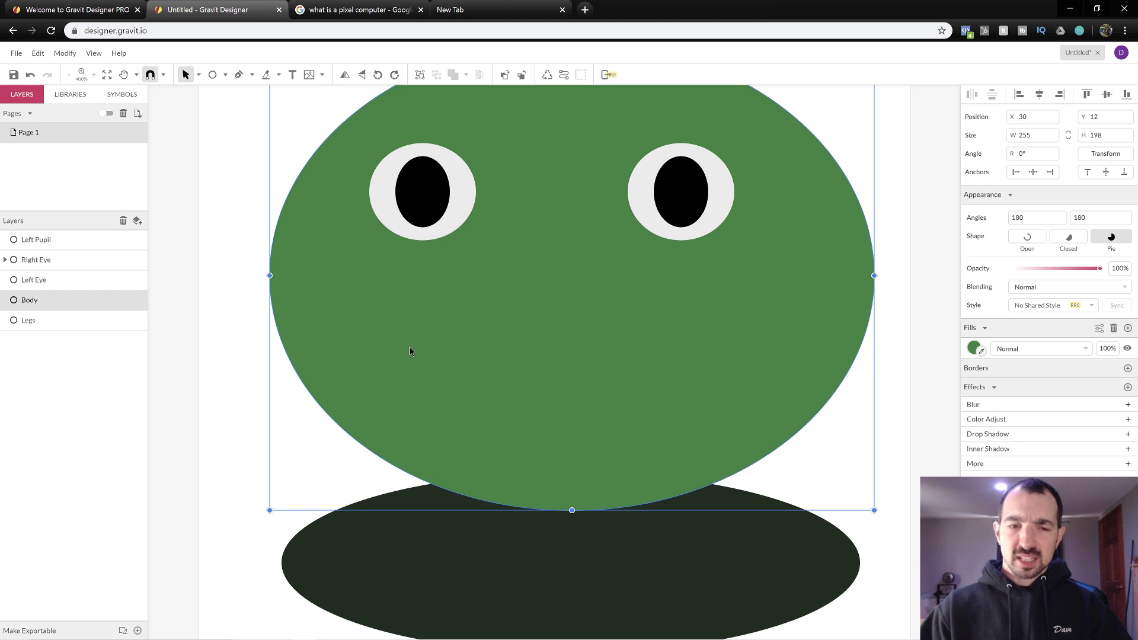
- Switch to the Notepad checklist, indent the "-Enemy looks kinda scary" line, and return to the enemy drawing in Gravit Designer
{"action": "key", "text": "alt+Tab"}
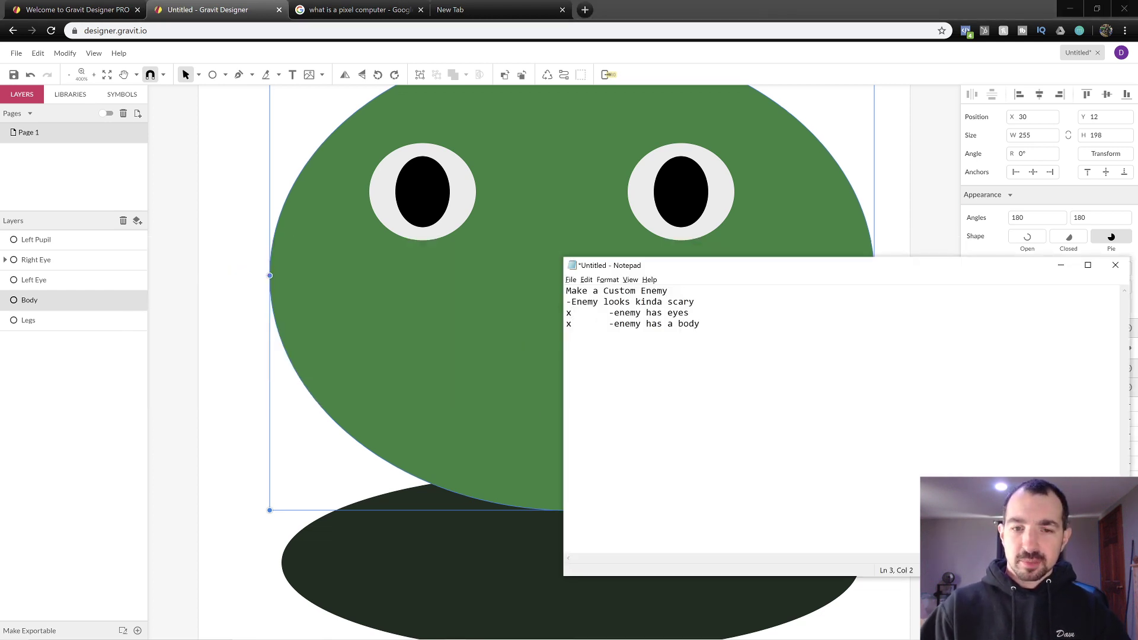
{"action": "key", "text": "Tab"}
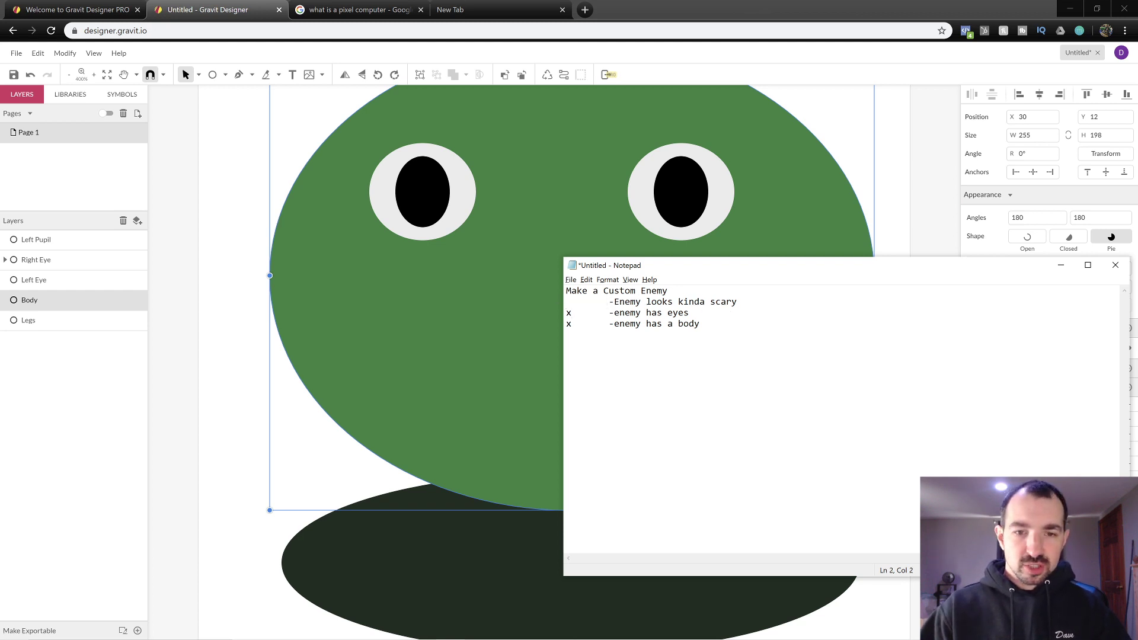
{"action": "left_click", "coordinate": [227, 234]}
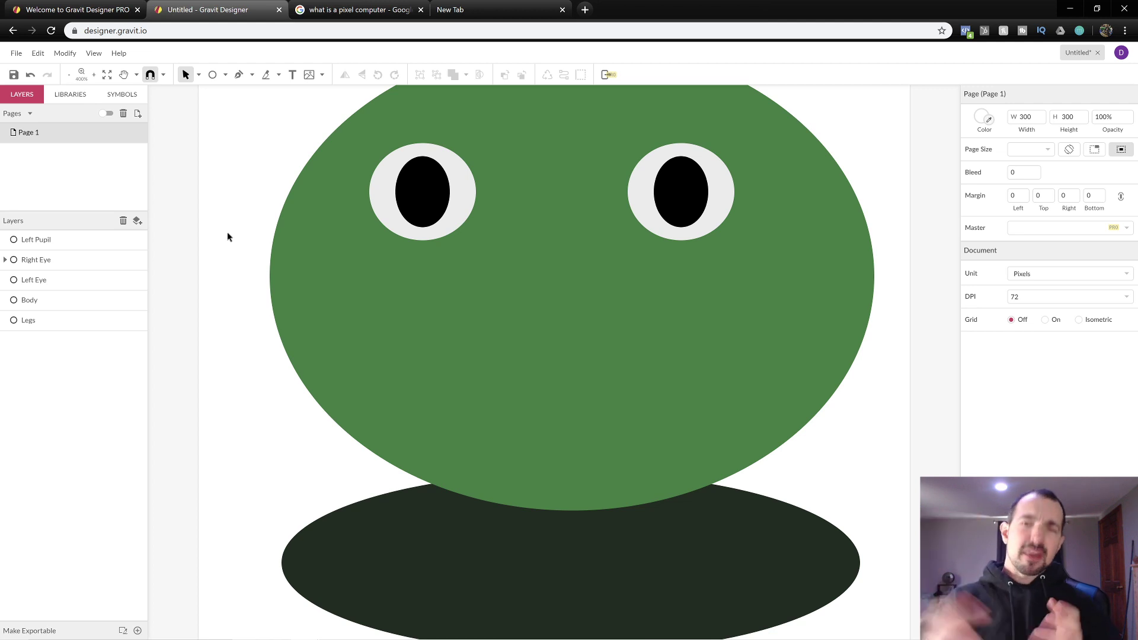
- Draw a rectangle about 143 × 29 px on the body below the eyes as the mouth
{"action": "left_click", "coordinate": [225, 75]}
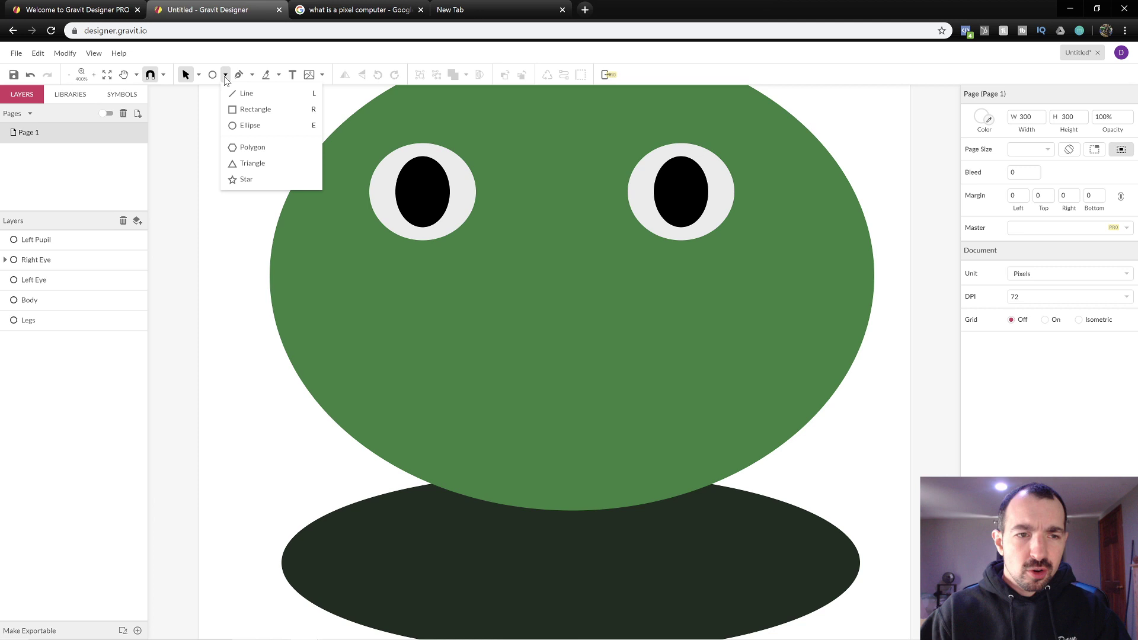
{"action": "left_click", "coordinate": [253, 109]}
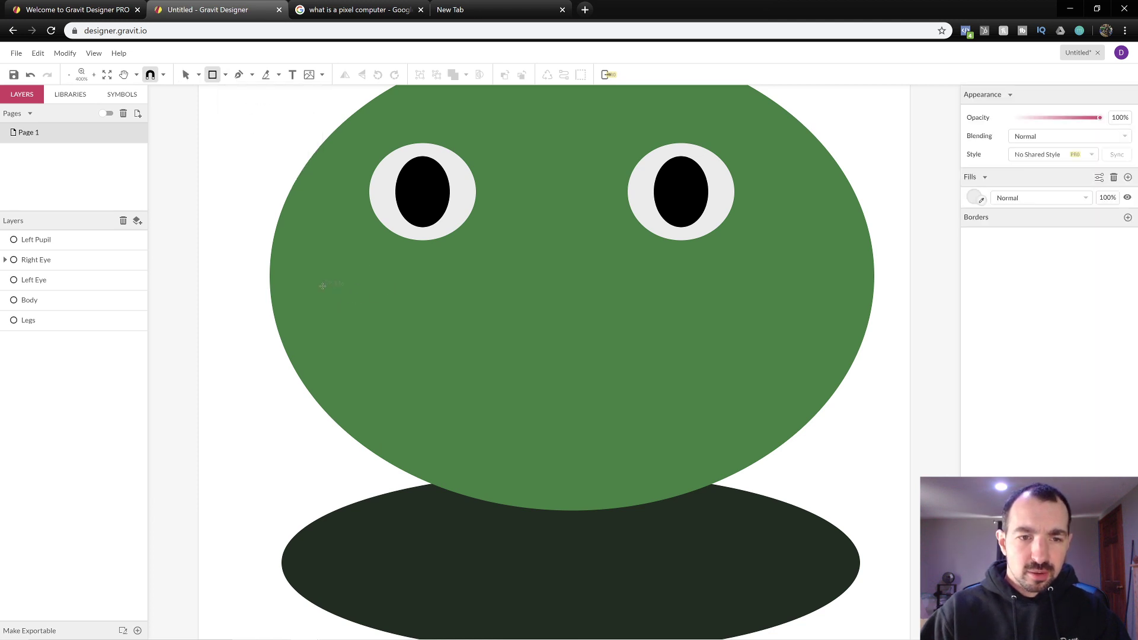
{"action": "left_click_drag", "start_coordinate": [392, 319], "coordinate": [394, 324]}
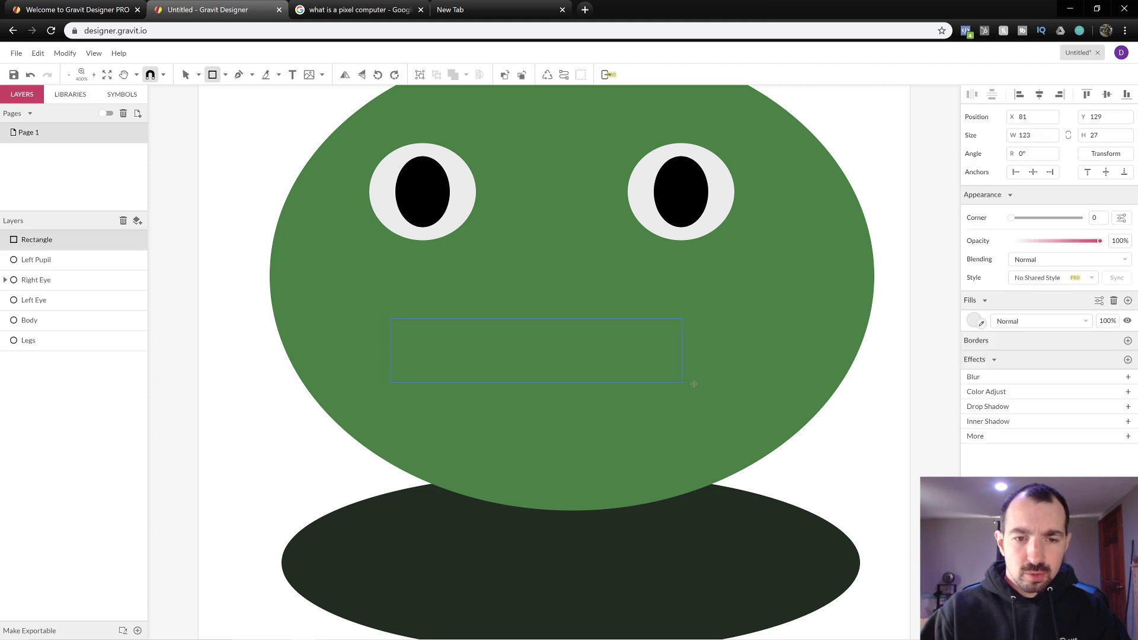
{"action": "left_click_drag", "start_coordinate": [730, 388], "coordinate": [730, 388]}
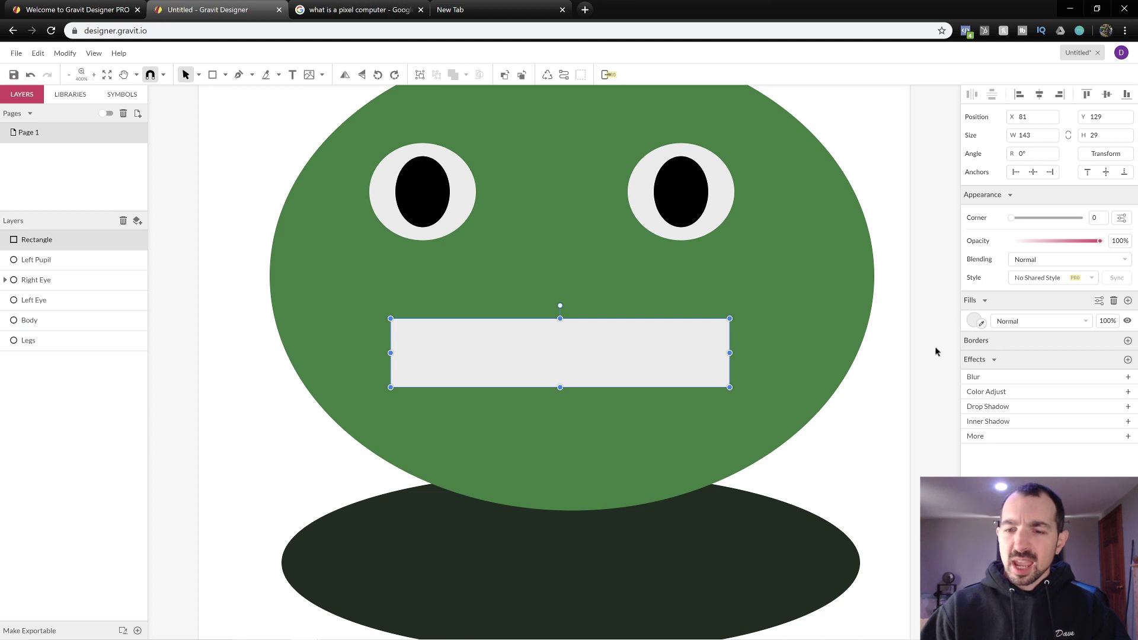
- Fill the mouth rectangle with light pink #E68A8A
{"action": "left_click", "coordinate": [974, 321]}
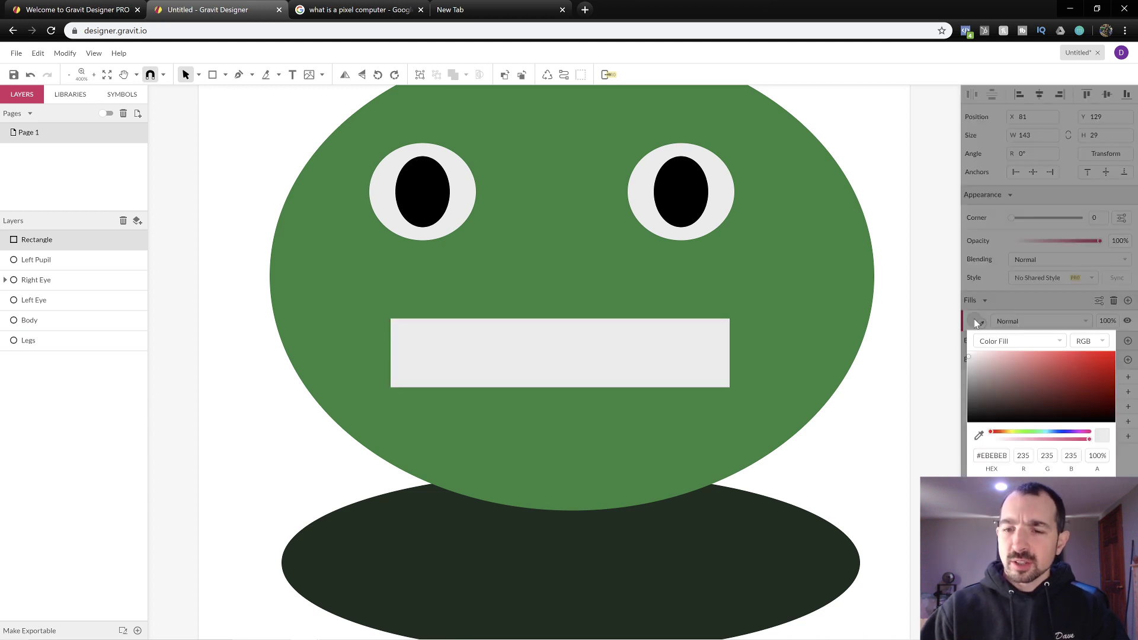
{"action": "left_click_drag", "start_coordinate": [1092, 360], "coordinate": [1028, 358]}
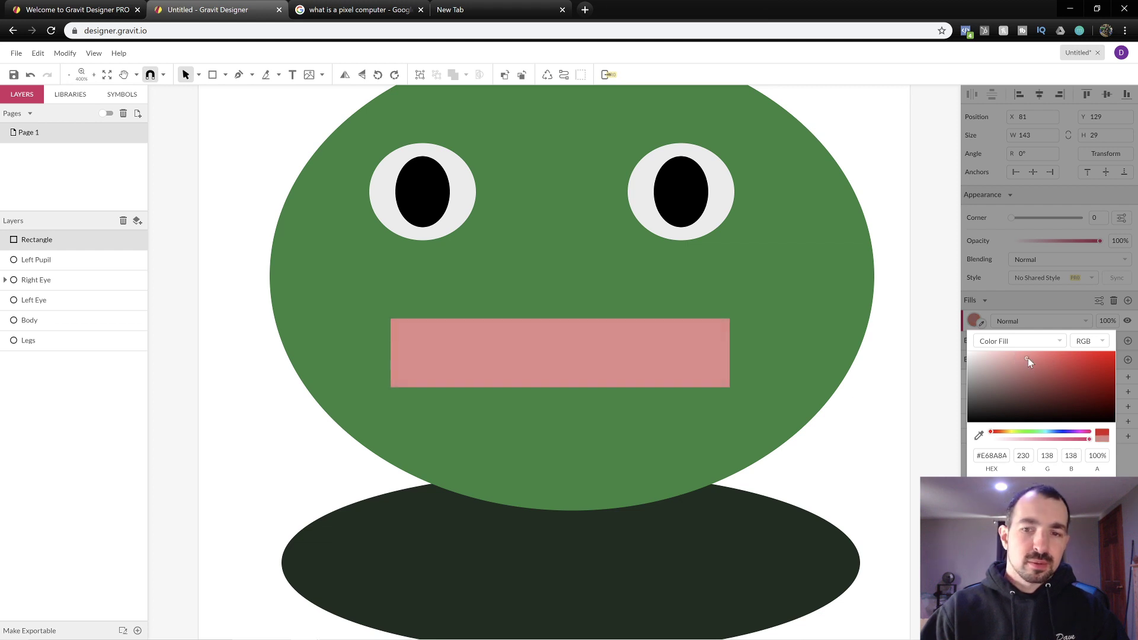
{"action": "left_click", "coordinate": [896, 400]}
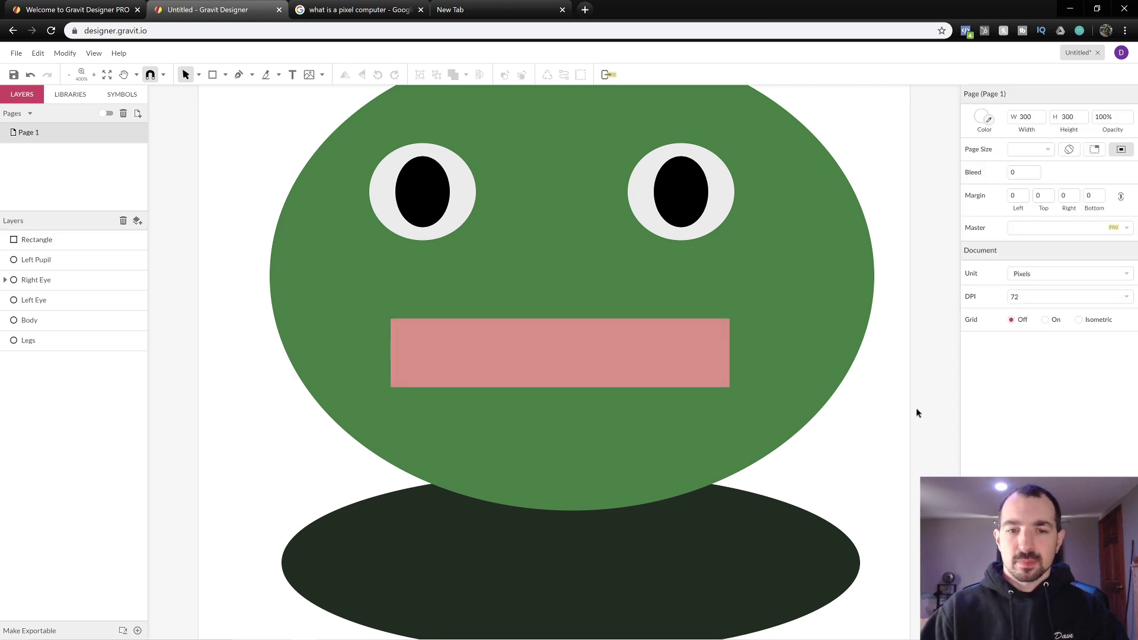
- Change the body ellipse's fill to a lighter, more muted green
{"action": "left_click", "coordinate": [842, 293]}
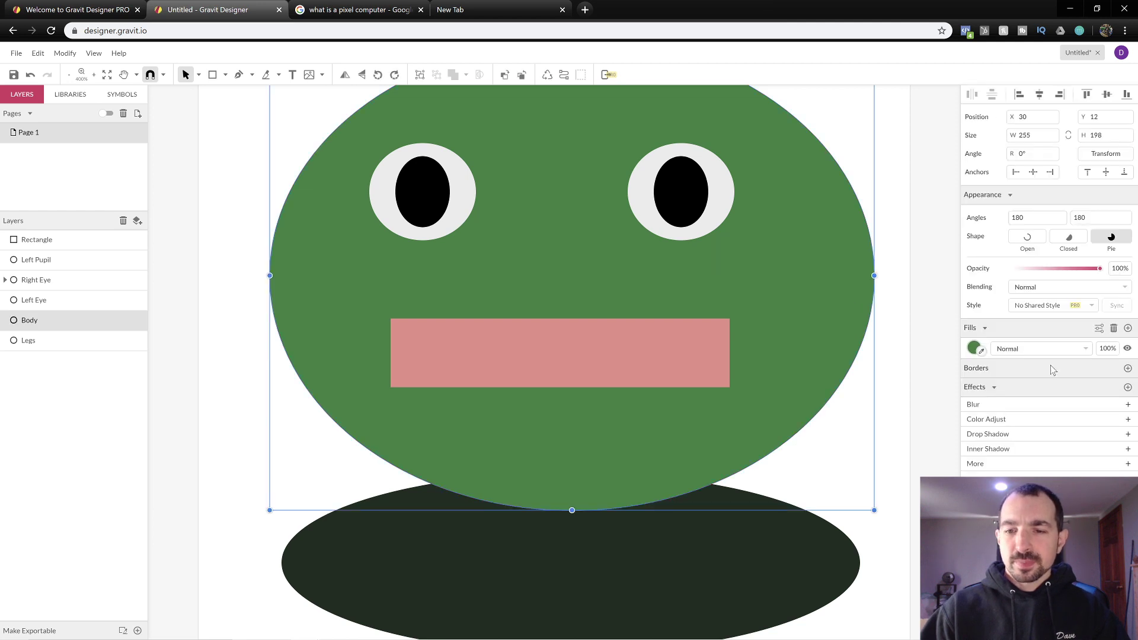
{"action": "left_click", "coordinate": [974, 349]}
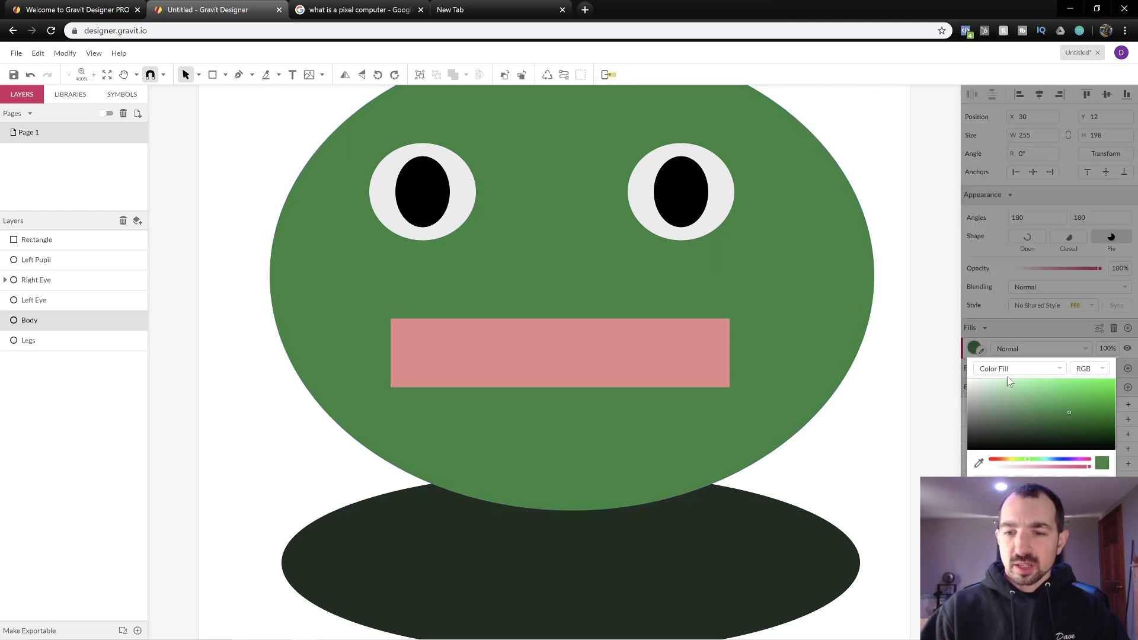
{"action": "mouse_move", "coordinate": [1033, 427]}
{"action": "left_mouse_down"}
{"action": "mouse_move", "coordinate": [1047, 401]}
{"action": "mouse_move", "coordinate": [1042, 409]}
{"action": "left_mouse_up"}
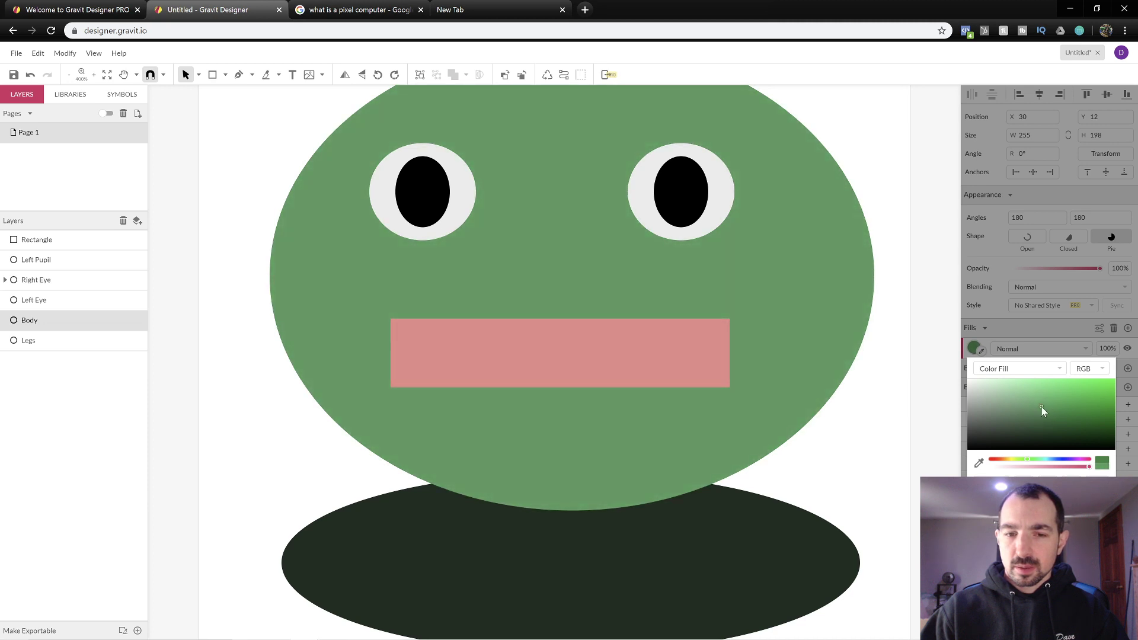
- Set the mouth rectangle's fill to the muted dark red #AE5454
{"action": "left_click", "coordinate": [688, 356]}
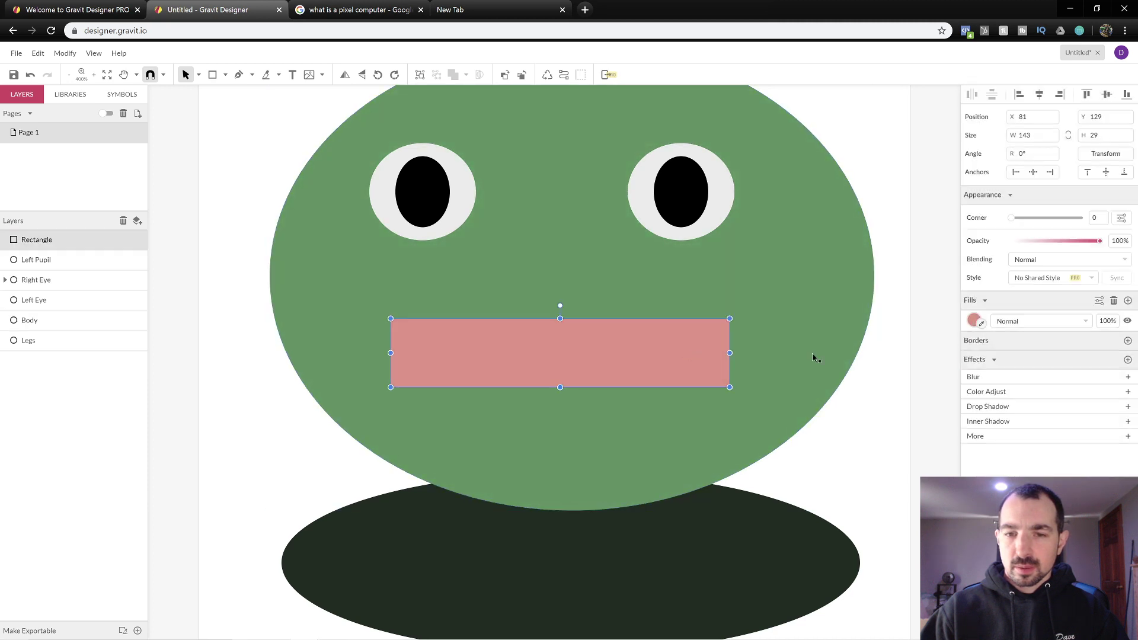
{"action": "left_click", "coordinate": [974, 320]}
{"action": "left_click", "coordinate": [1004, 369]}
{"action": "left_click_drag", "start_coordinate": [1022, 366], "coordinate": [1044, 374]}
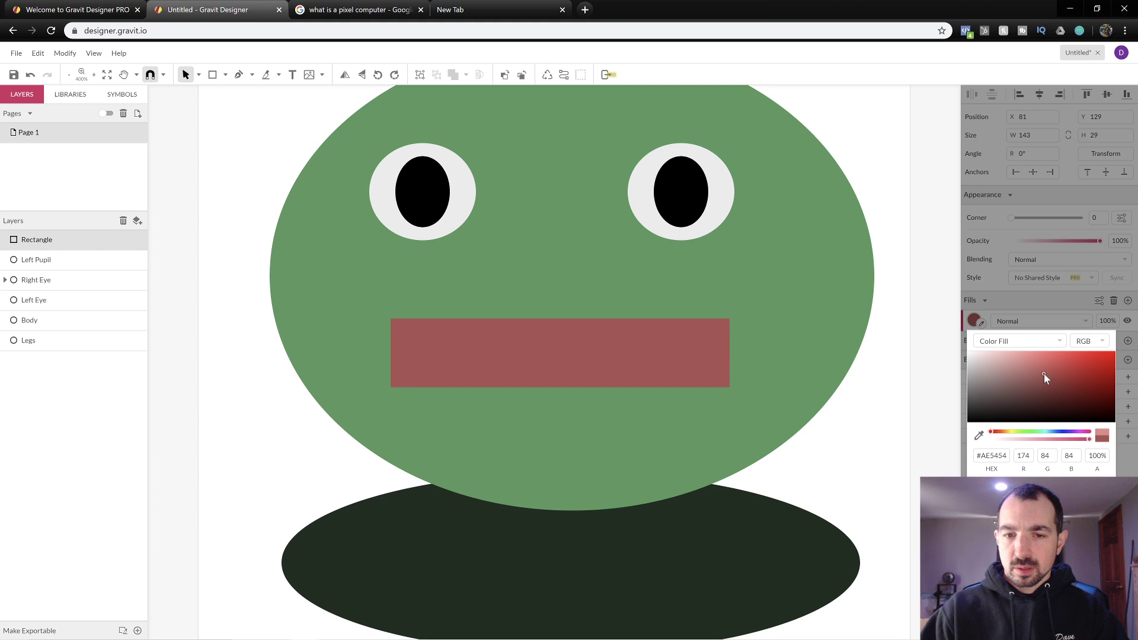
{"action": "left_click", "coordinate": [895, 418]}
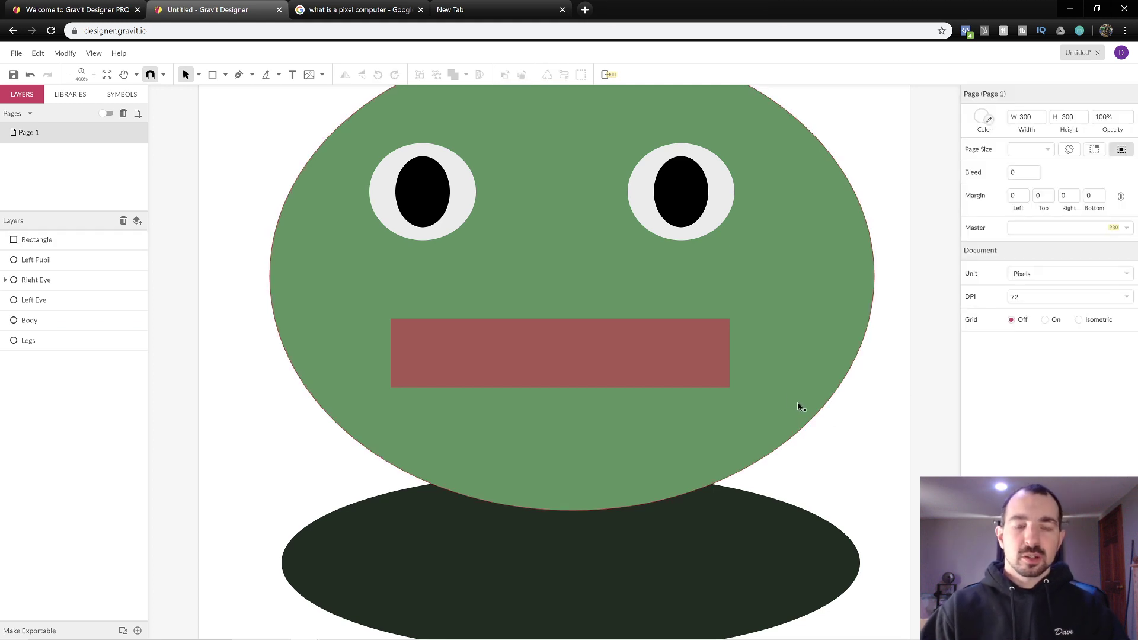
- Rename the red rectangle's layer as Mouth
{"action": "left_click", "coordinate": [623, 360]}
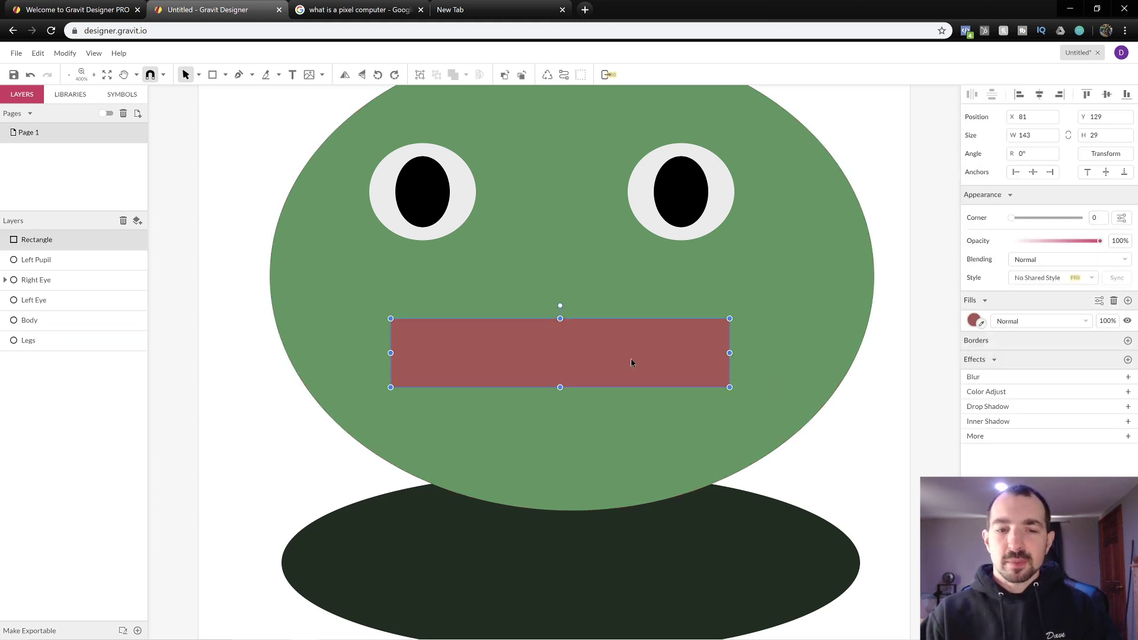
{"action": "left_click", "coordinate": [51, 242]}
{"action": "double_click", "coordinate": [50, 242]}
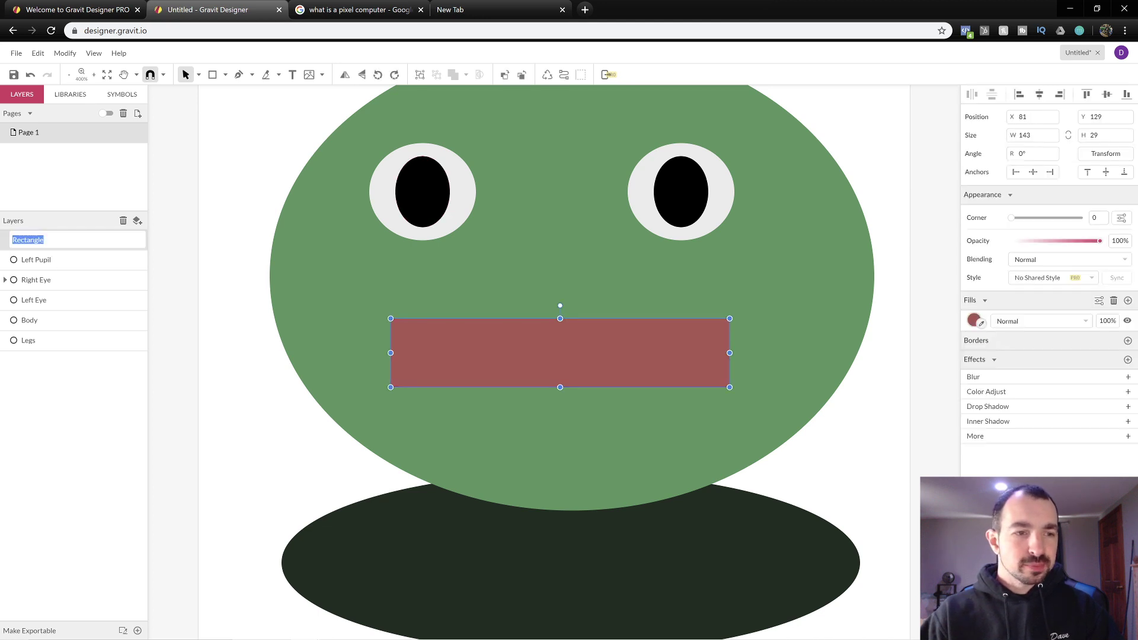
{"action": "type", "text": "M"}
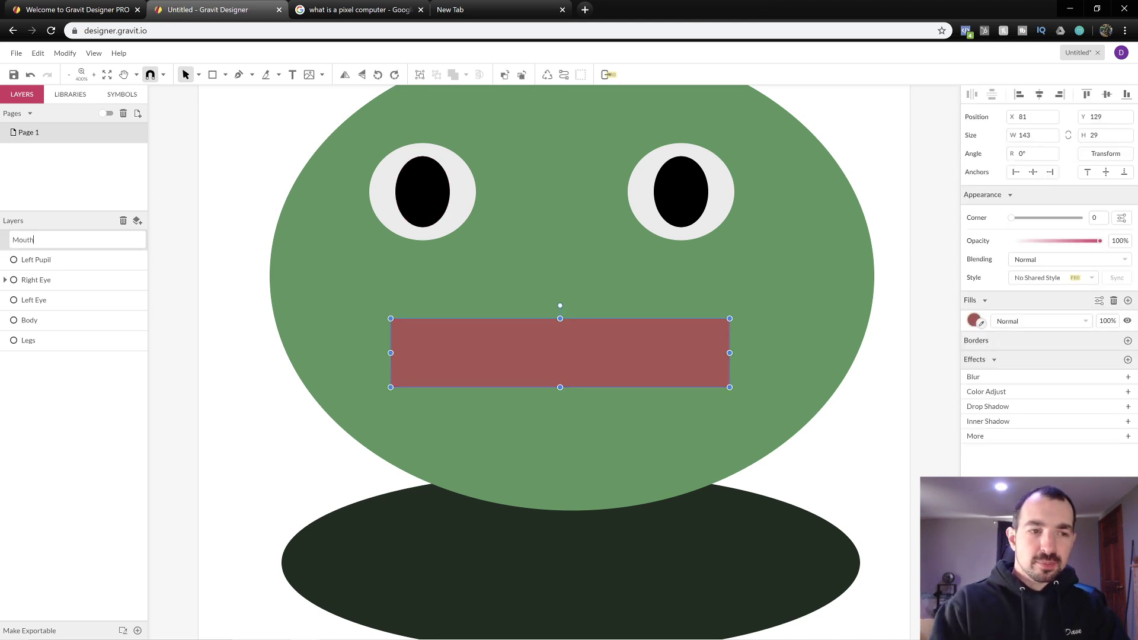
{"action": "type", "text": "outh"}
{"action": "key", "text": "Return"}
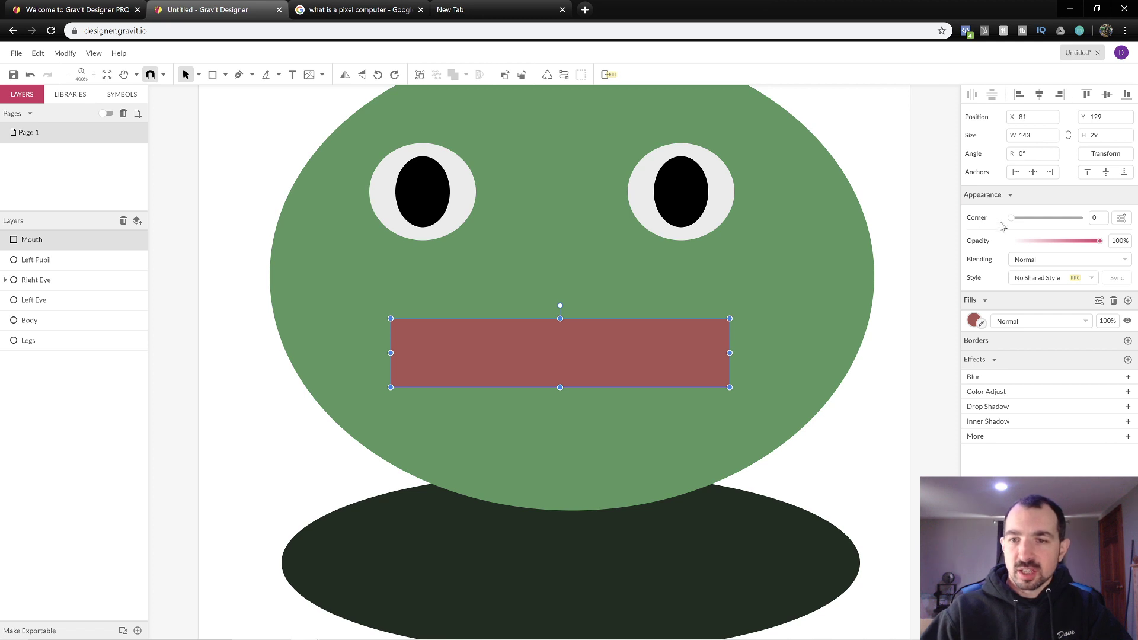
- Round the mouth's corners with a corner radius of 15
{"action": "left_click_drag", "start_coordinate": [1013, 220], "coordinate": [1097, 232]}
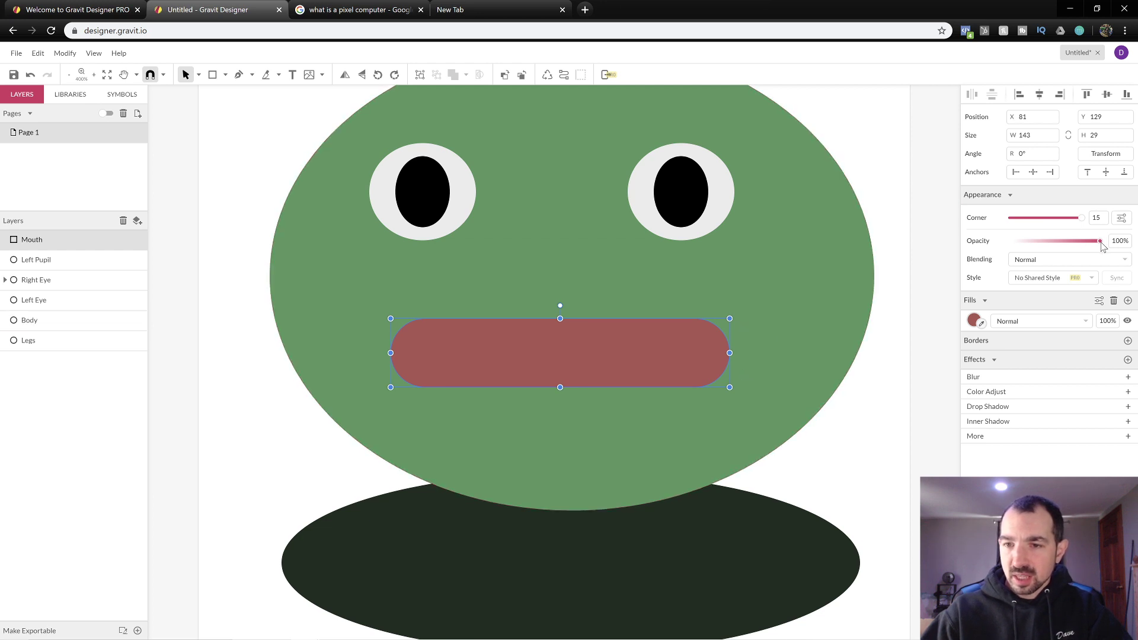
{"action": "mouse_move", "coordinate": [1101, 243]}
{"action": "left_mouse_down"}
{"action": "mouse_move", "coordinate": [1062, 244]}
{"action": "mouse_move", "coordinate": [1101, 243]}
{"action": "mouse_move", "coordinate": [1074, 219]}
{"action": "mouse_move", "coordinate": [986, 223]}
{"action": "mouse_move", "coordinate": [1098, 235]}
{"action": "left_mouse_up"}
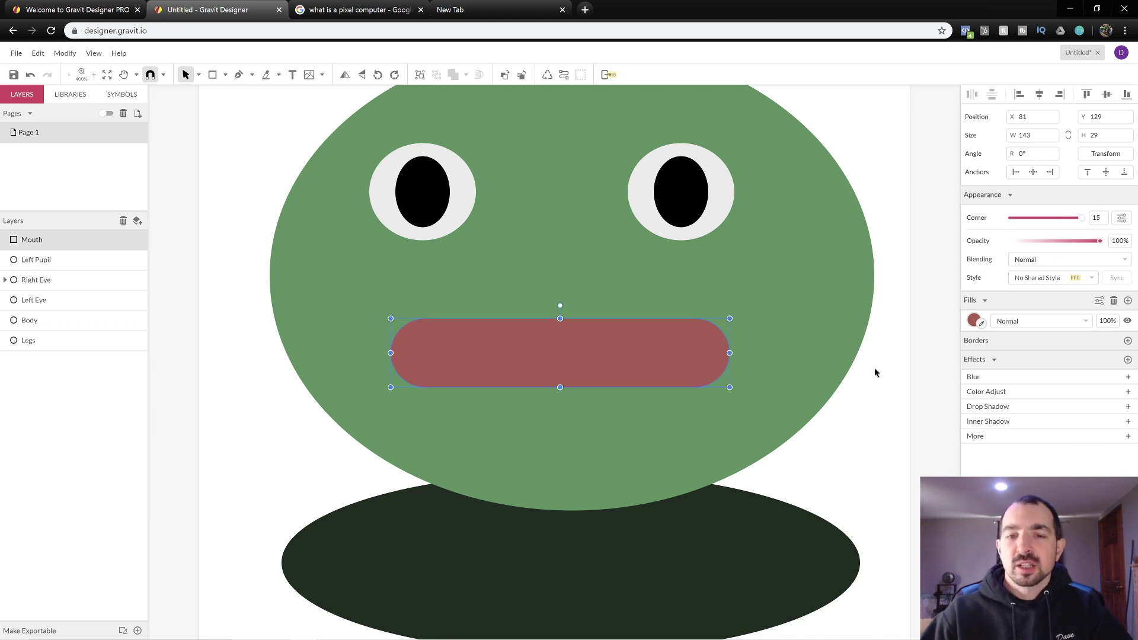
{"action": "left_click", "coordinate": [898, 397]}
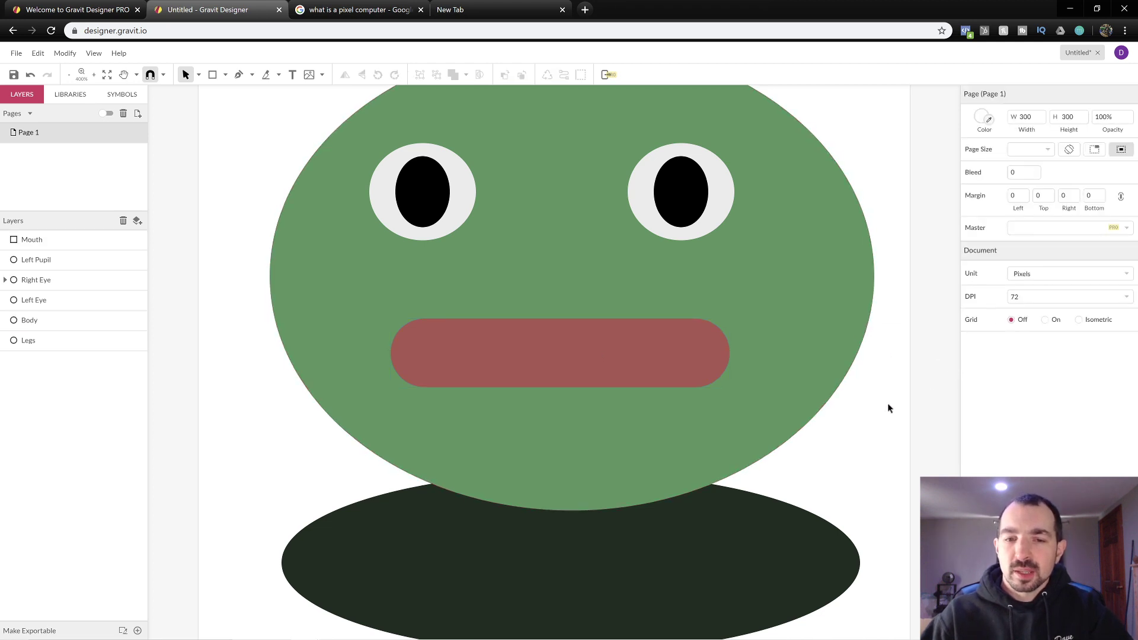
- Add a black border to the mouth and set its width to 3
{"action": "left_click", "coordinate": [678, 341]}
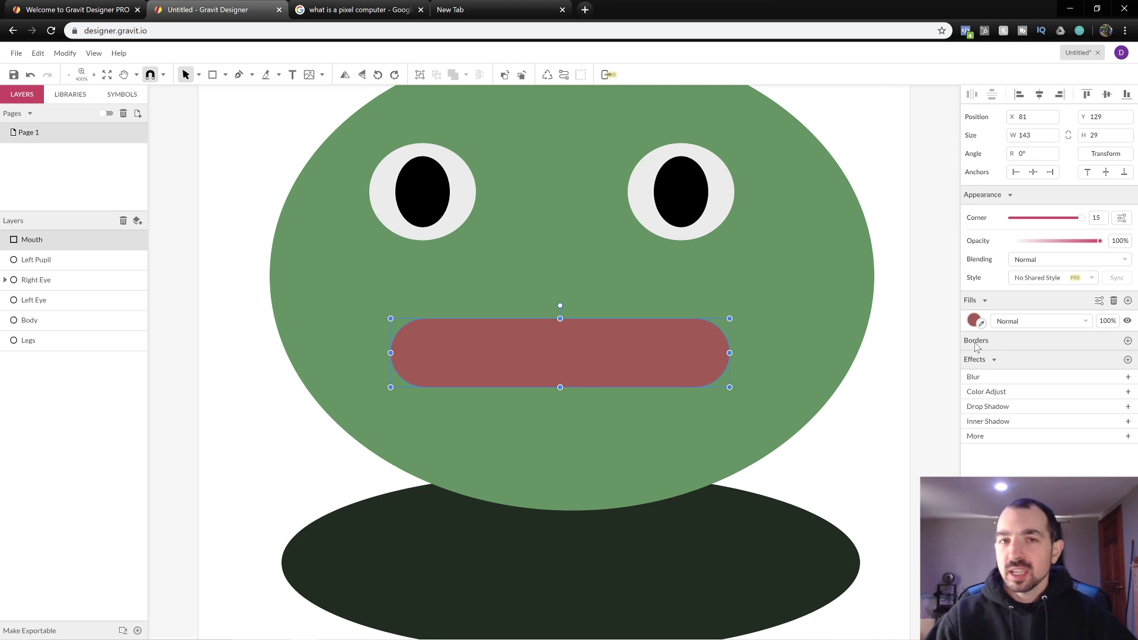
{"action": "left_click", "coordinate": [1128, 342]}
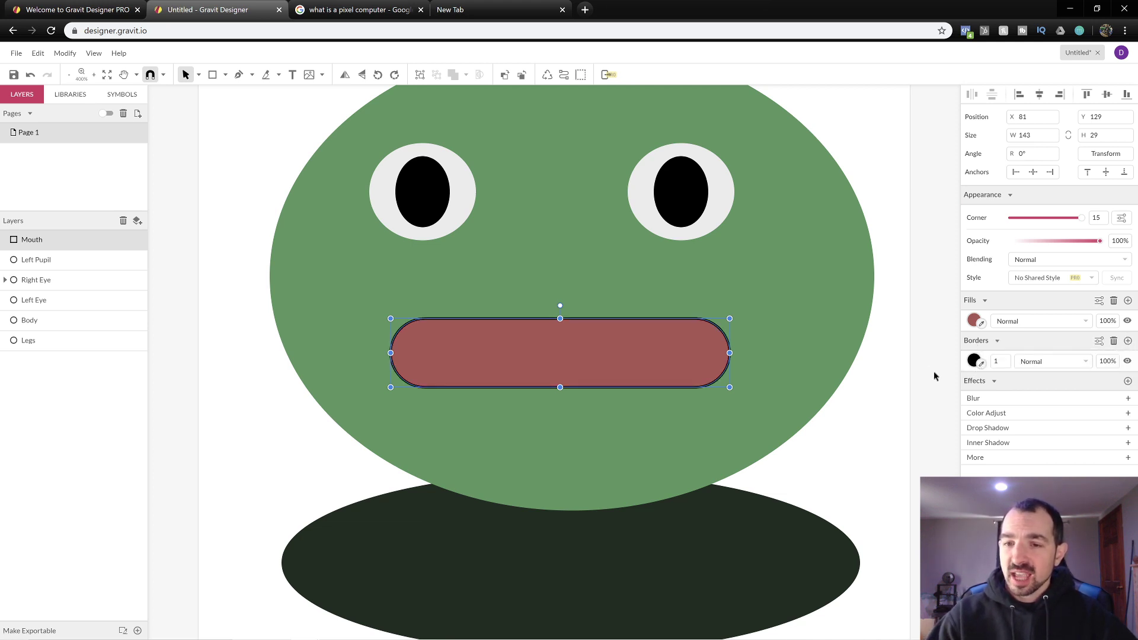
{"action": "left_click", "coordinate": [825, 333]}
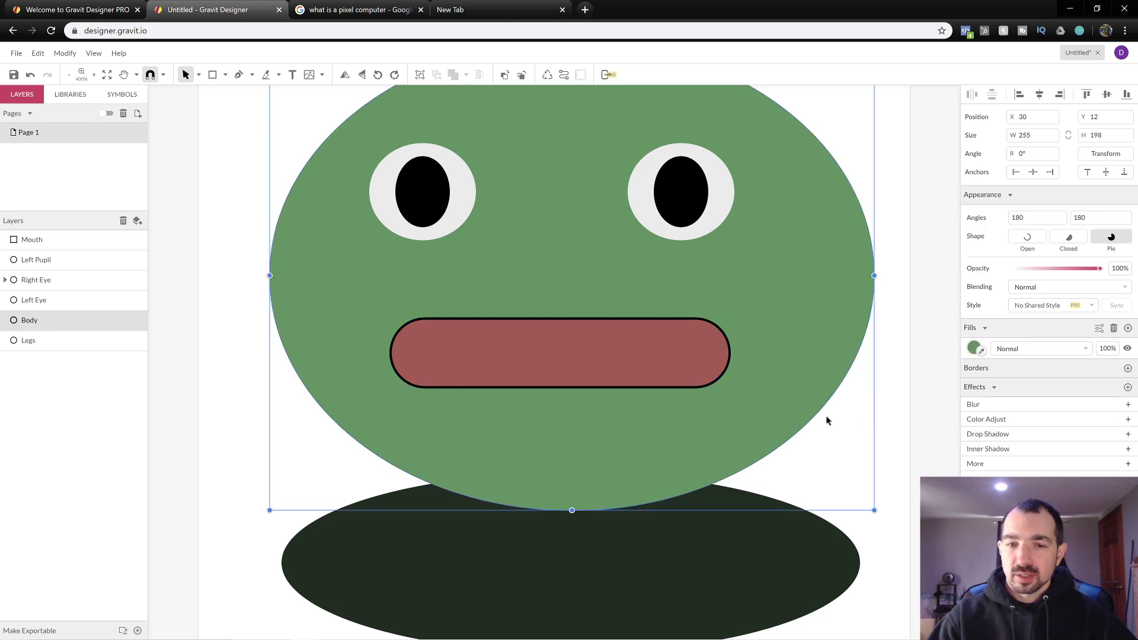
{"action": "left_click", "coordinate": [697, 359]}
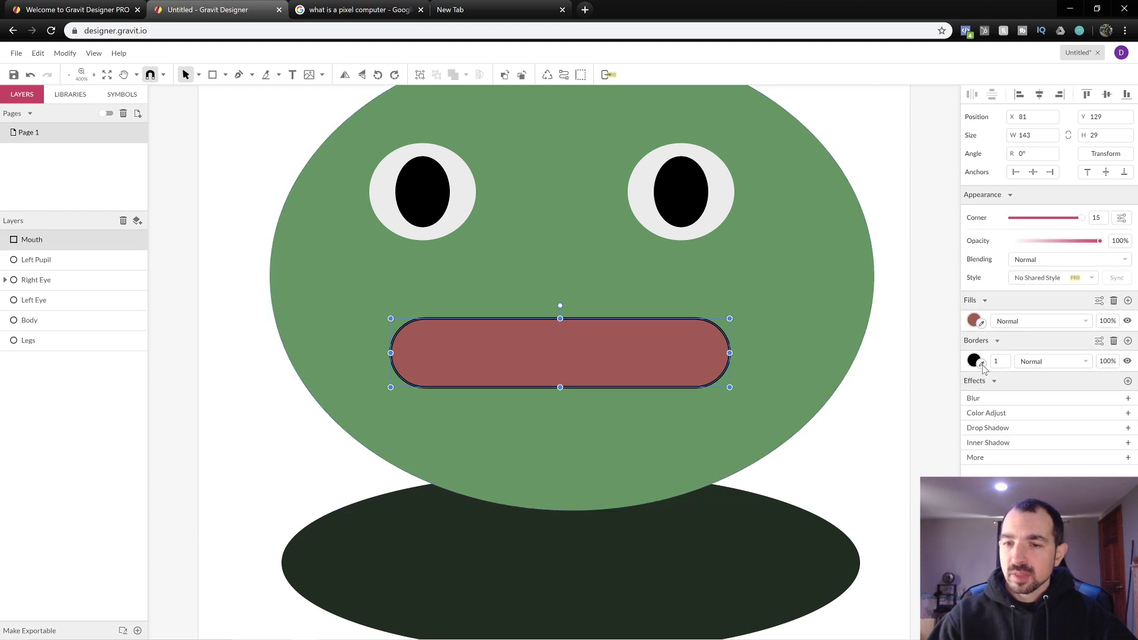
{"action": "type", "text": "3"}
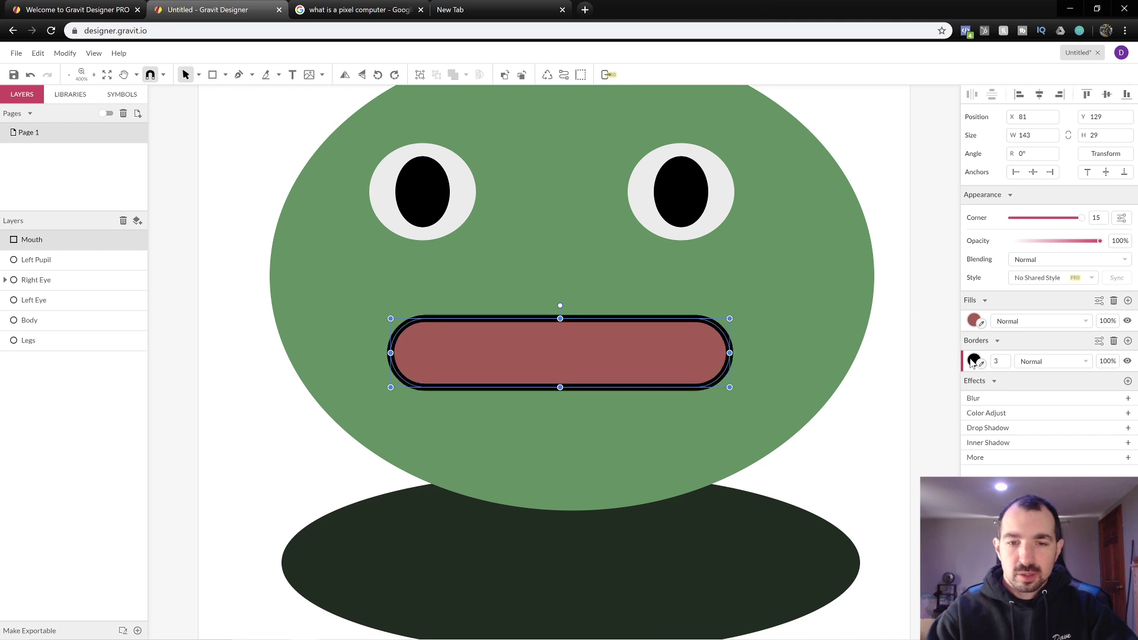
{"action": "left_click", "coordinate": [902, 517]}
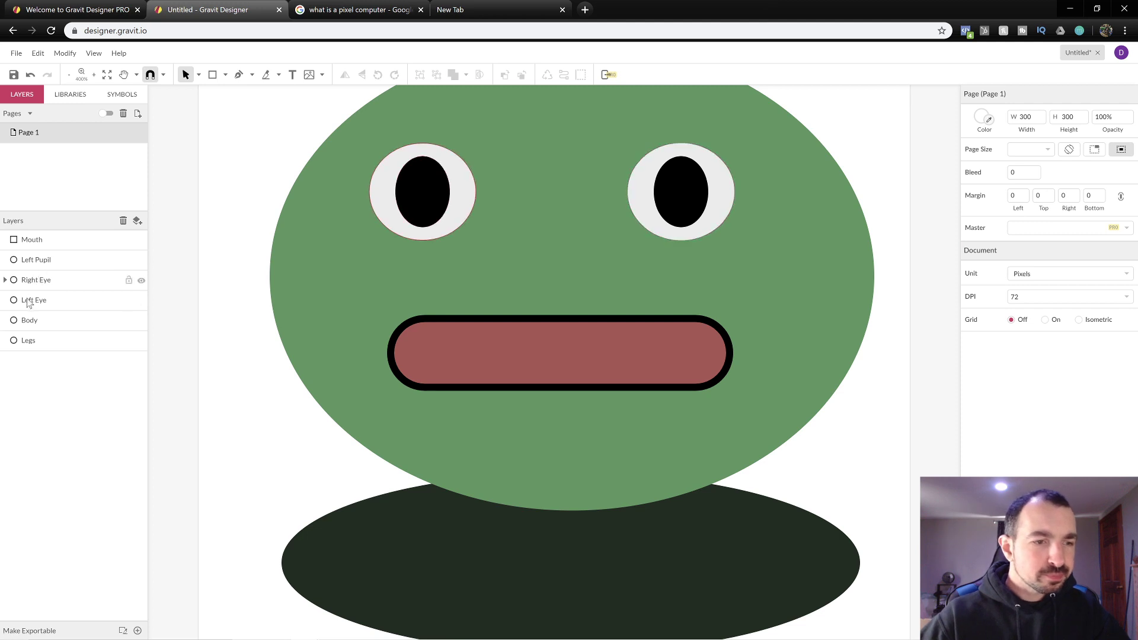
- Nest the Left Pupil layer under Left Eye, and the Mouth, Left Eye and Right Eye layers under Body
{"action": "left_click", "coordinate": [136, 300]}
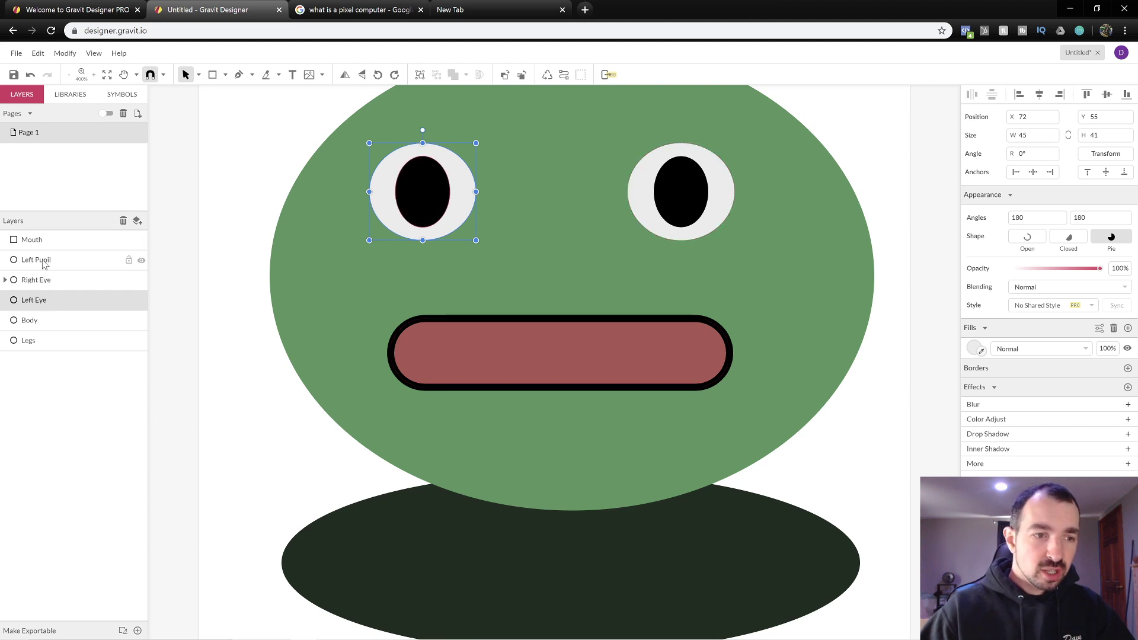
{"action": "left_click_drag", "start_coordinate": [43, 269], "coordinate": [38, 306]}
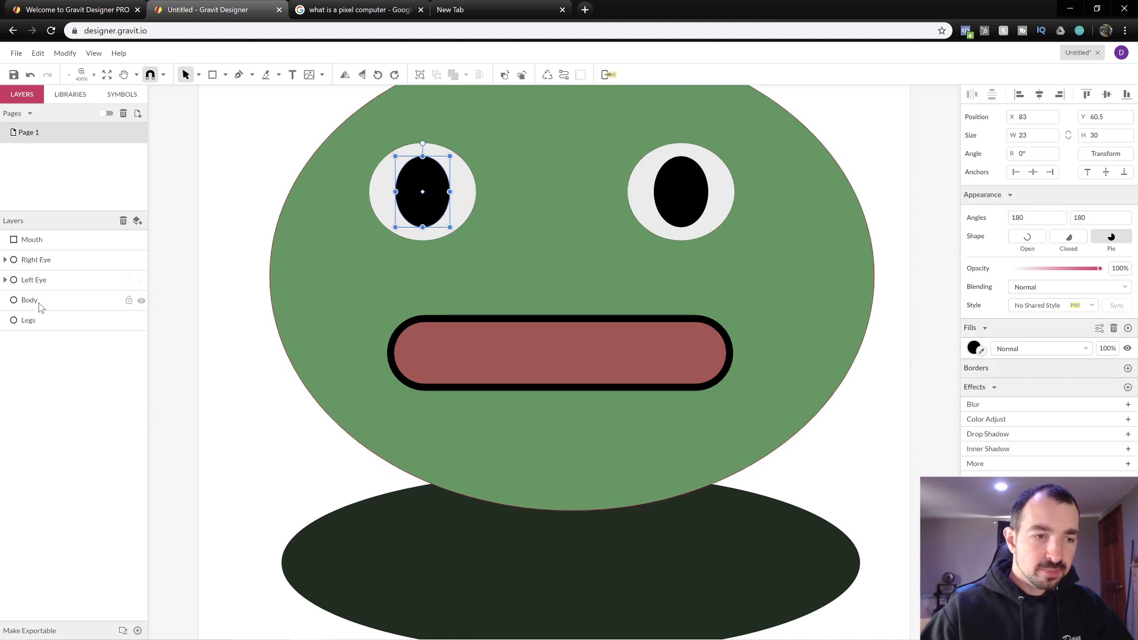
{"action": "left_click_drag", "start_coordinate": [30, 245], "coordinate": [33, 306]}
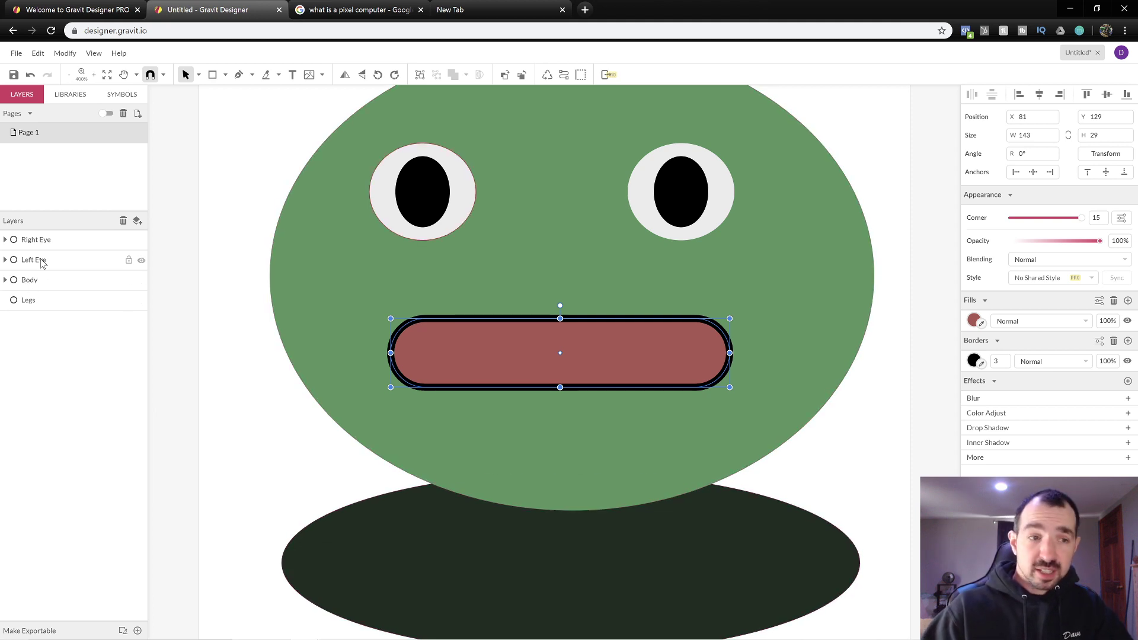
{"action": "mouse_move", "coordinate": [40, 263]}
{"action": "left_mouse_down"}
{"action": "mouse_move", "coordinate": [36, 278]}
{"action": "mouse_move", "coordinate": [43, 265]}
{"action": "left_mouse_up"}
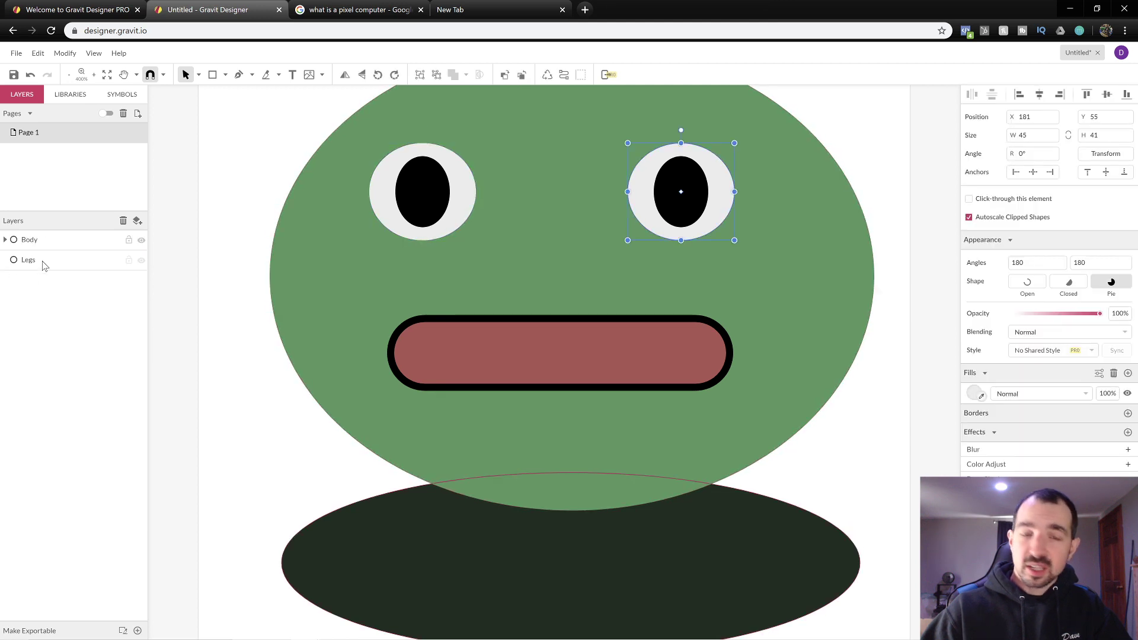
- Examine the nested layer hierarchy of the Body, Right Eye and Right Pupil layers by expanding and selecting them
{"action": "left_click", "coordinate": [5, 240]}
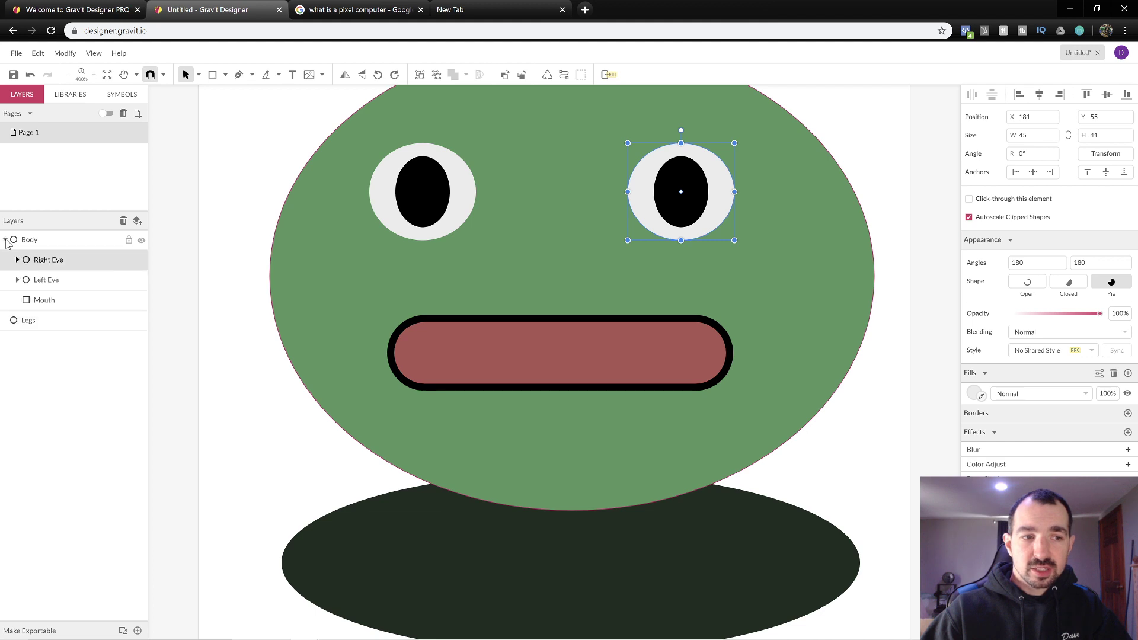
{"action": "left_click", "coordinate": [39, 242]}
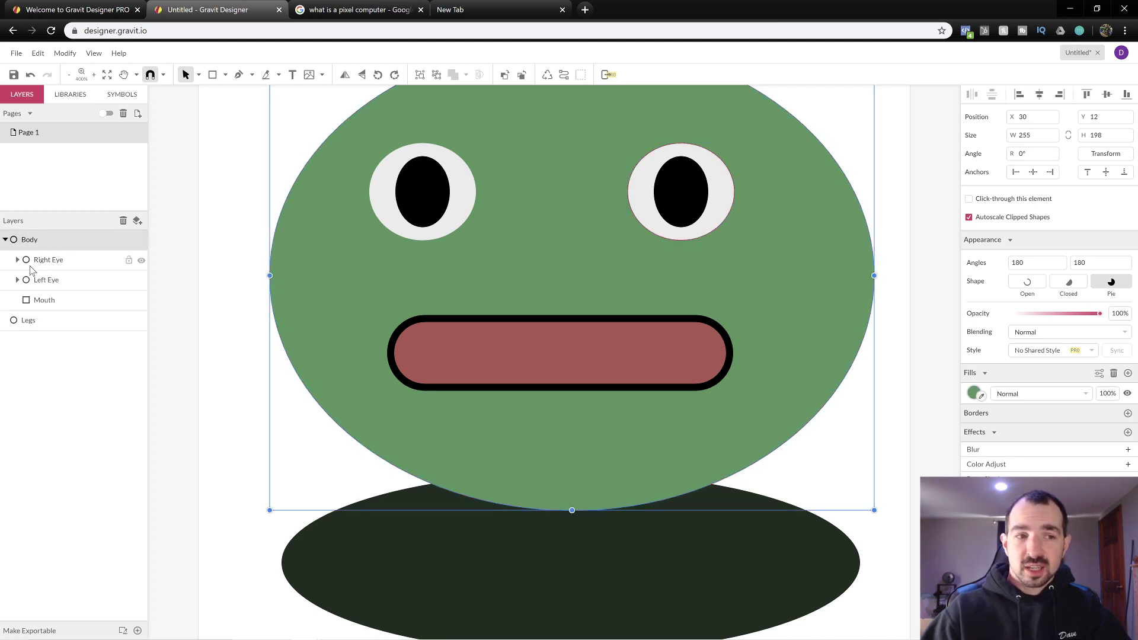
{"action": "left_click", "coordinate": [17, 260]}
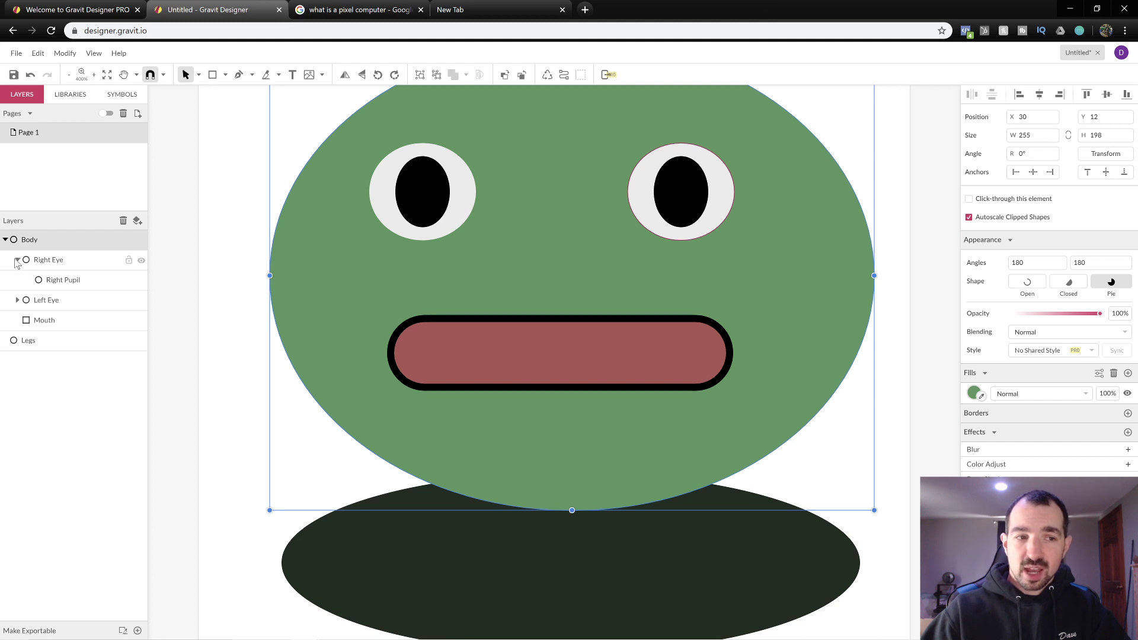
{"action": "left_click", "coordinate": [55, 280]}
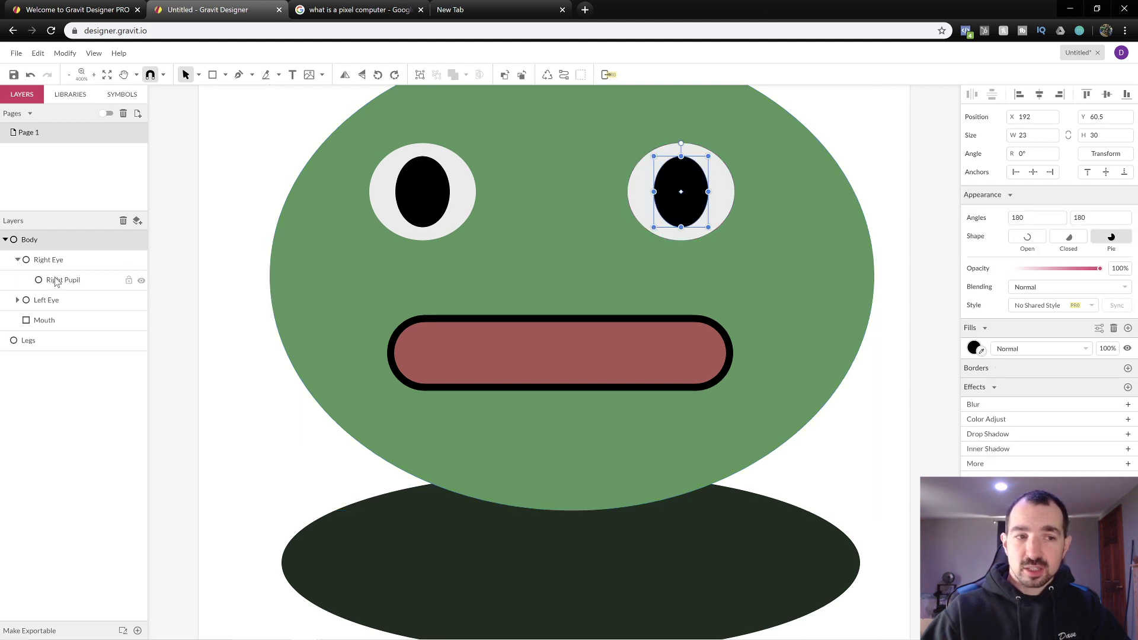
{"action": "left_click", "coordinate": [17, 260]}
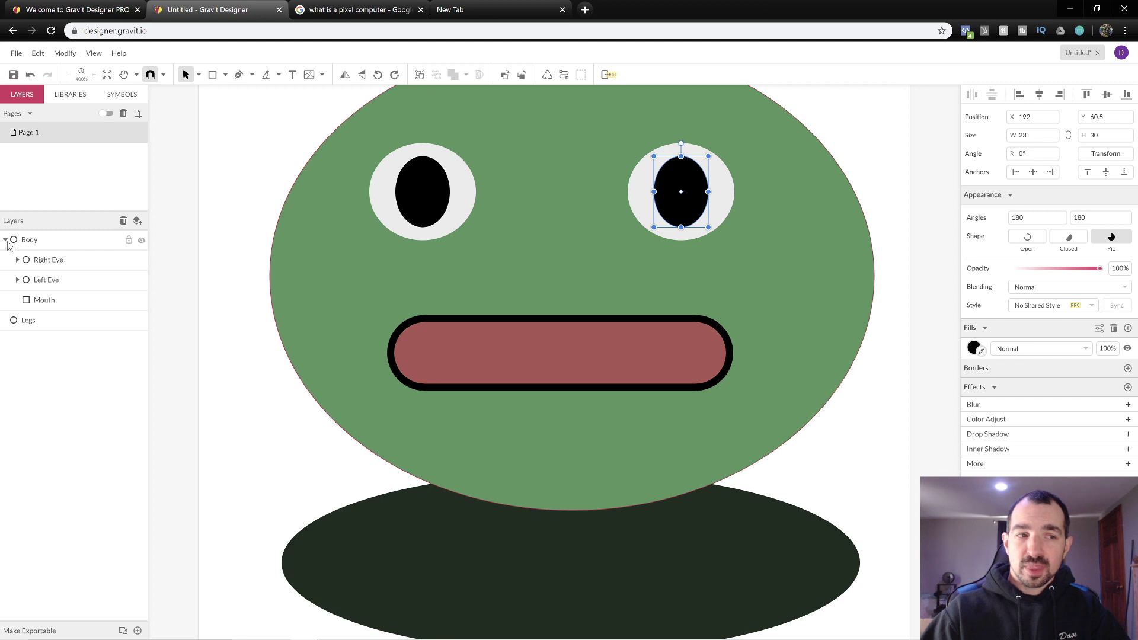
{"action": "left_click", "coordinate": [5, 239]}
{"action": "left_click", "coordinate": [5, 239]}
{"action": "left_click", "coordinate": [17, 260]}
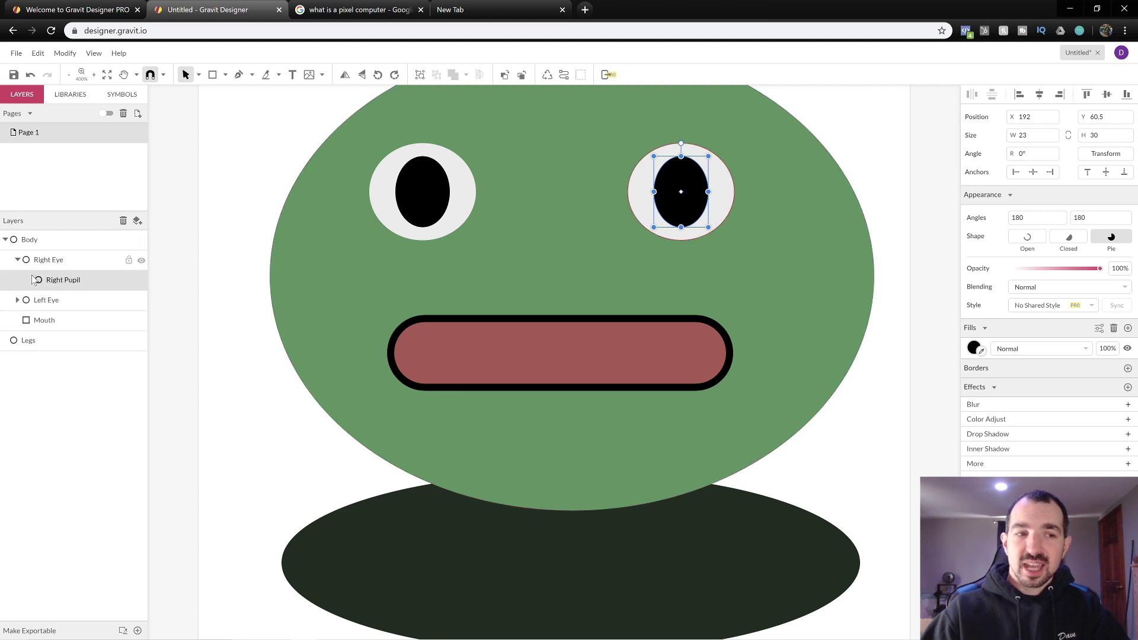
{"action": "left_click", "coordinate": [31, 240]}
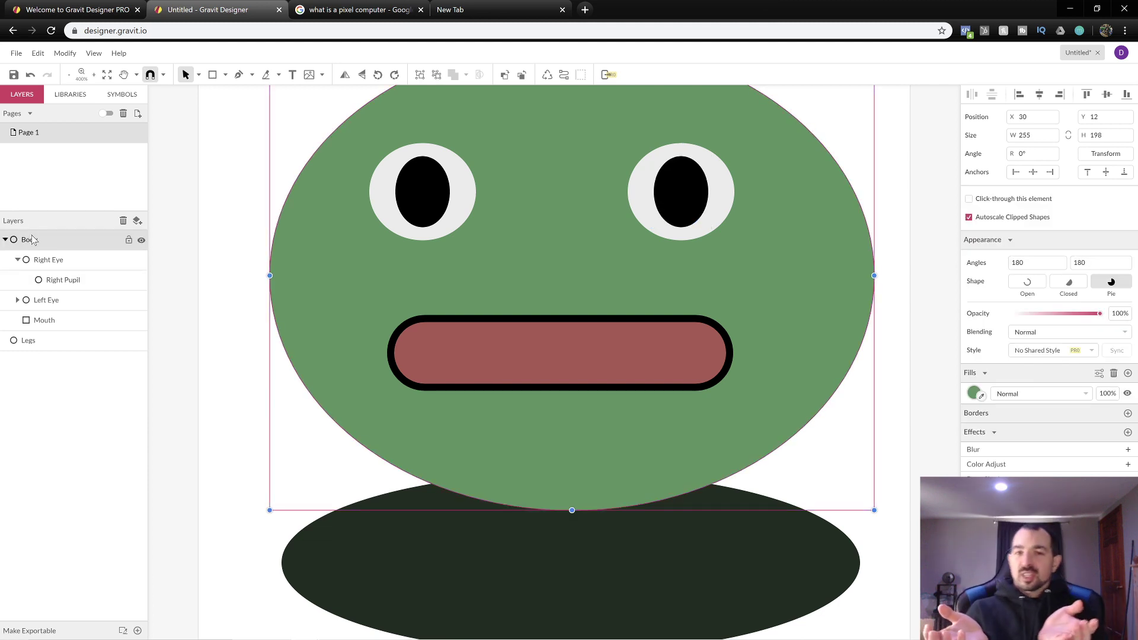
{"action": "left_click", "coordinate": [63, 262]}
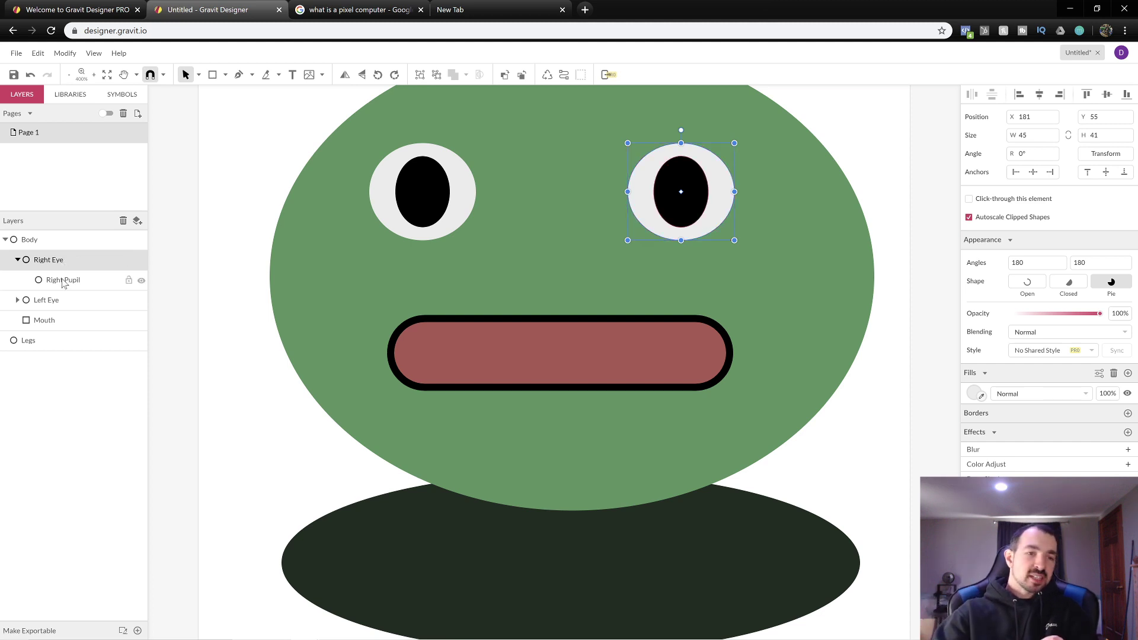
{"action": "left_click", "coordinate": [63, 282]}
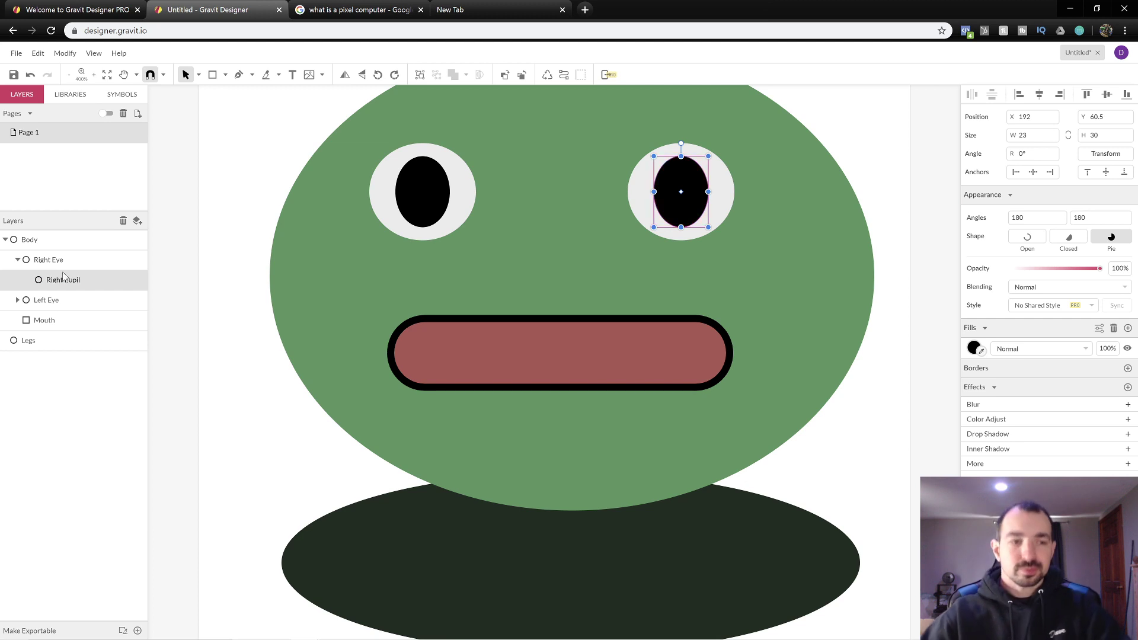
{"action": "left_click", "coordinate": [17, 260]}
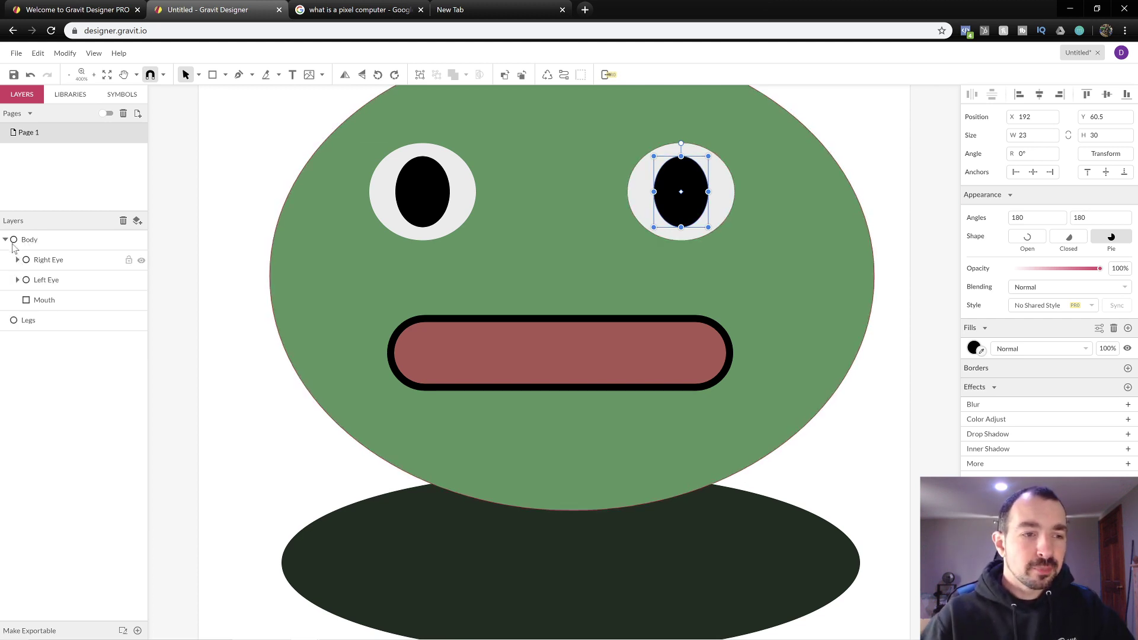
{"action": "left_click", "coordinate": [5, 239]}
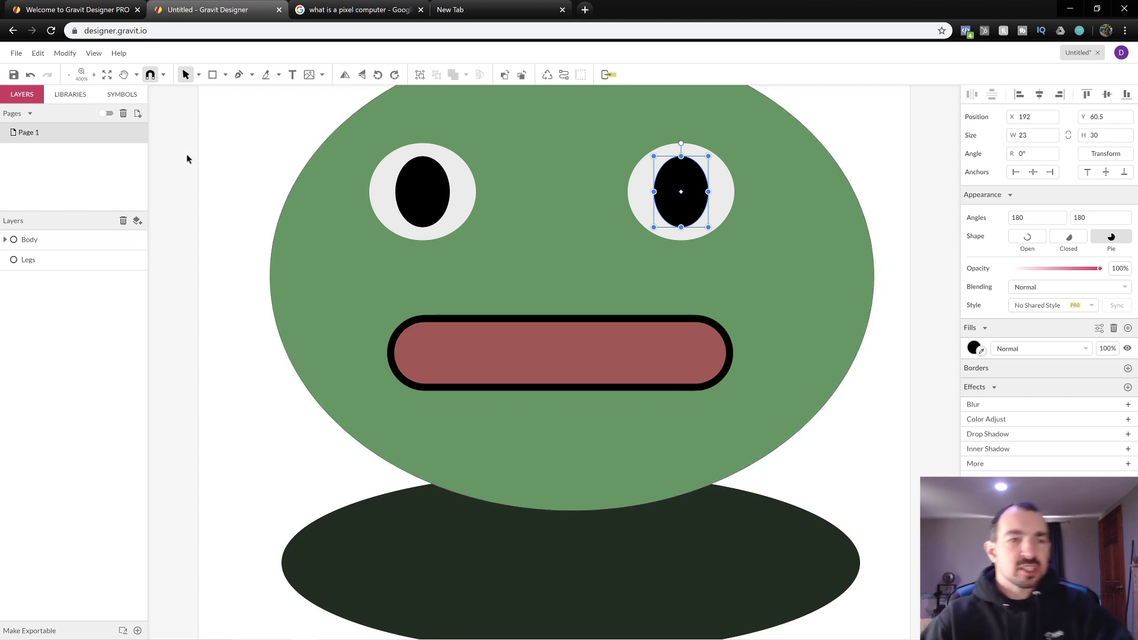
- Draw a small ellipse about 13 × 12 px on the left side of the green body
{"action": "left_click", "coordinate": [226, 74]}
{"action": "left_click", "coordinate": [214, 75]}
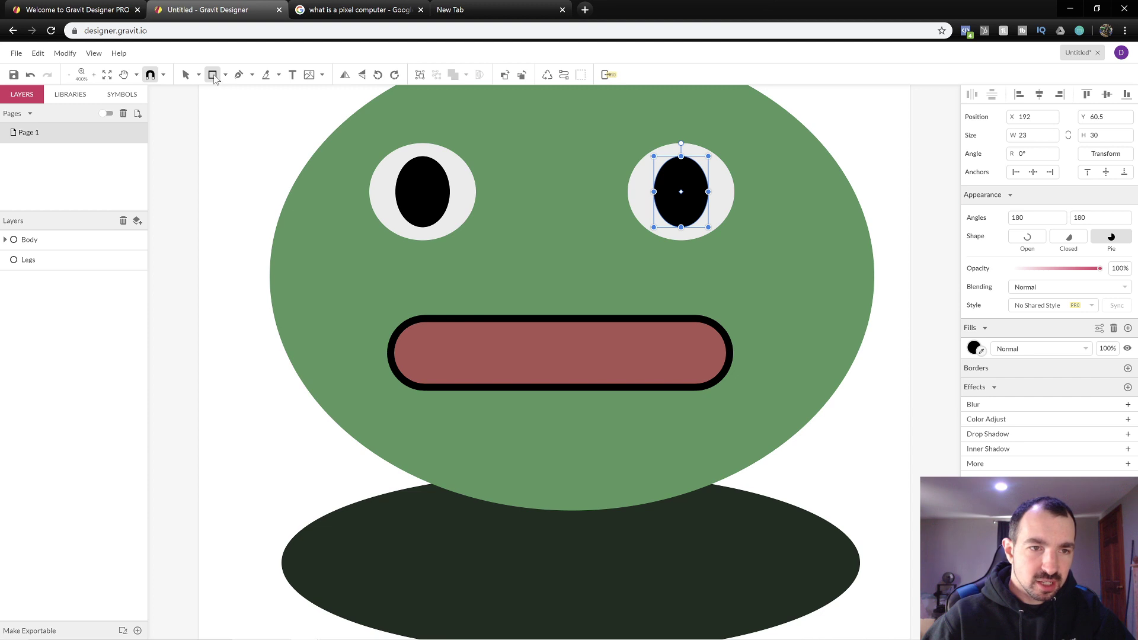
{"action": "left_click", "coordinate": [226, 76]}
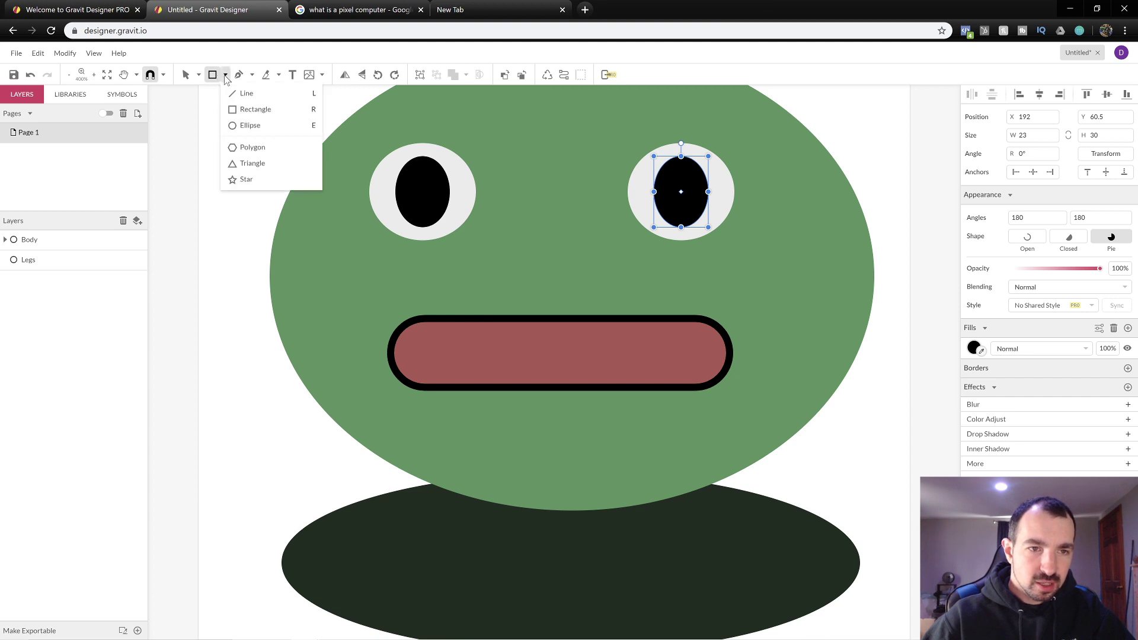
{"action": "left_click", "coordinate": [250, 126]}
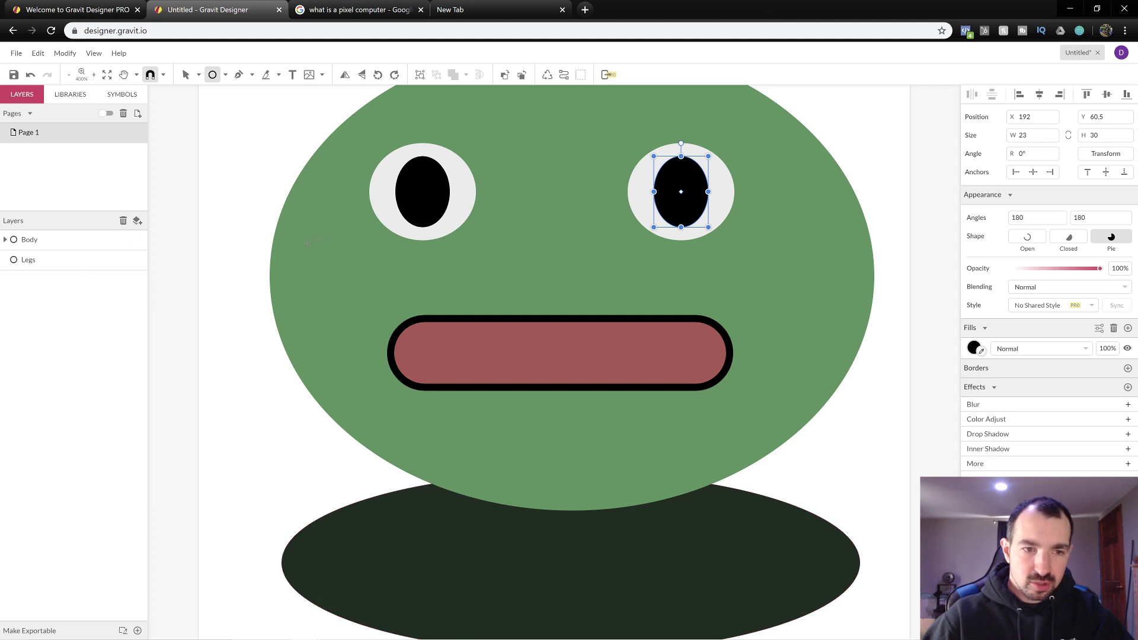
{"action": "left_click_drag", "start_coordinate": [308, 244], "coordinate": [324, 267]}
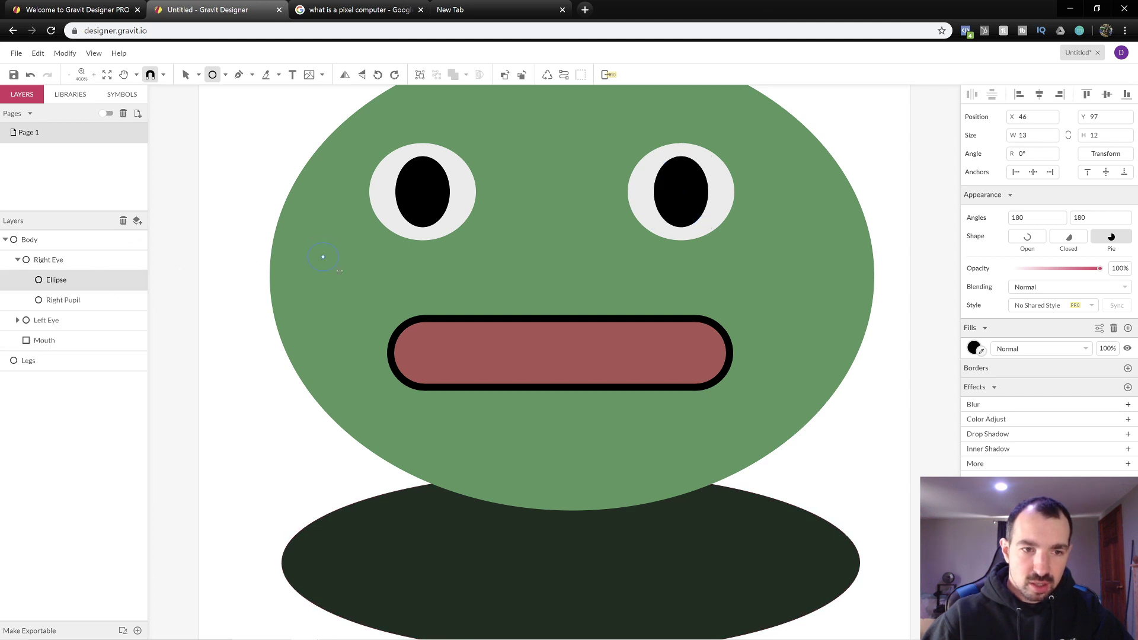
{"action": "key", "text": "v"}
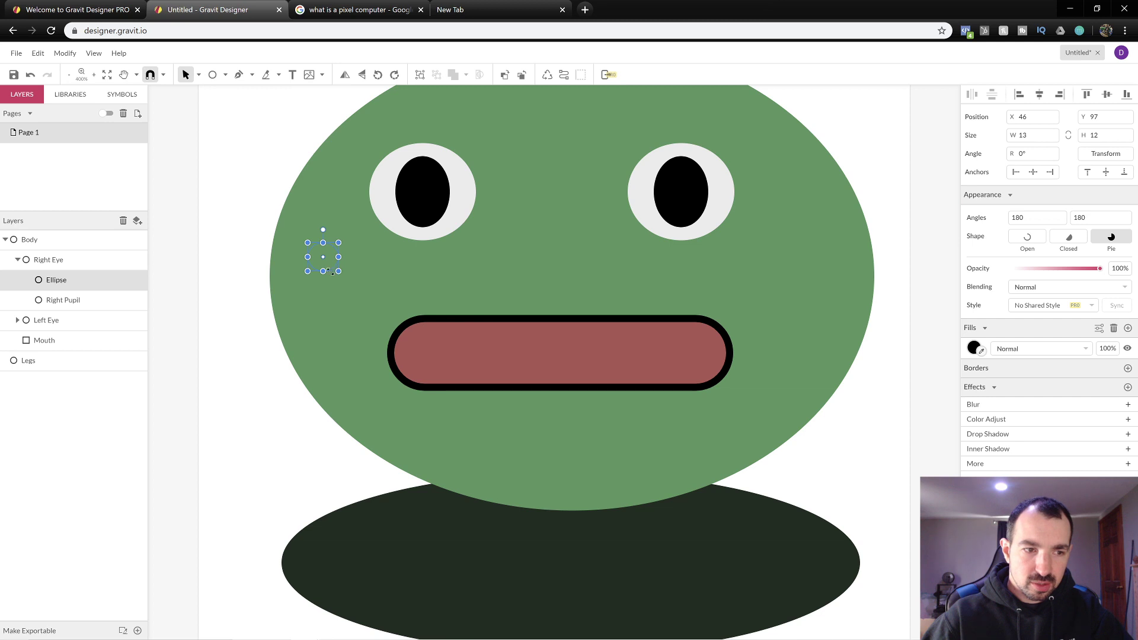
- Delete the small ellipse nested under the Right Eye layer
{"action": "left_click", "coordinate": [62, 262]}
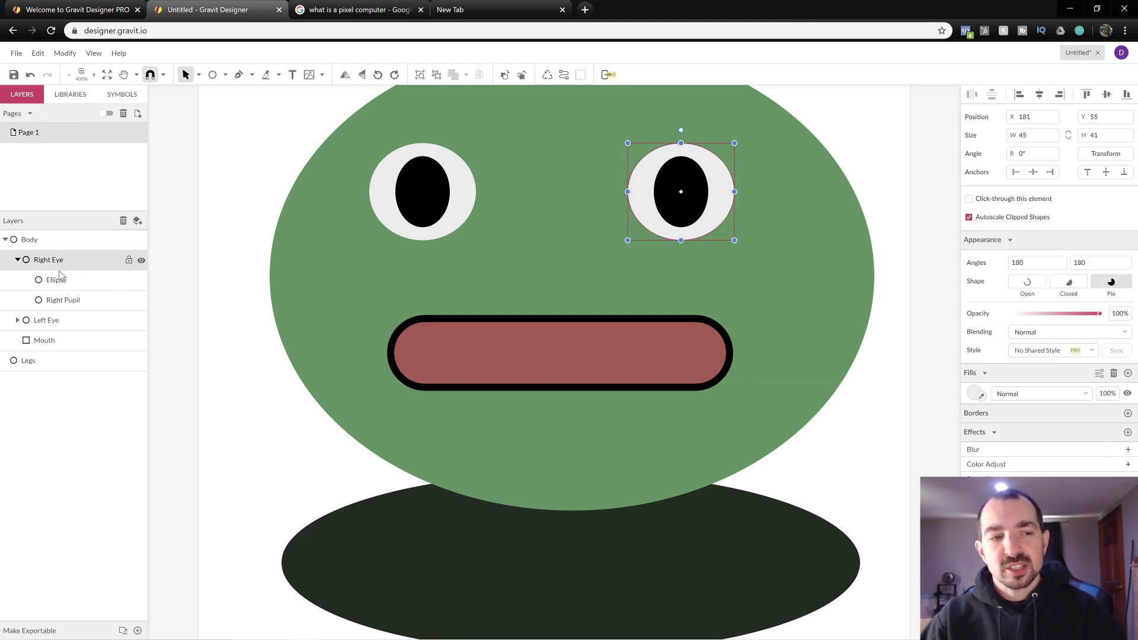
{"action": "left_click", "coordinate": [65, 281]}
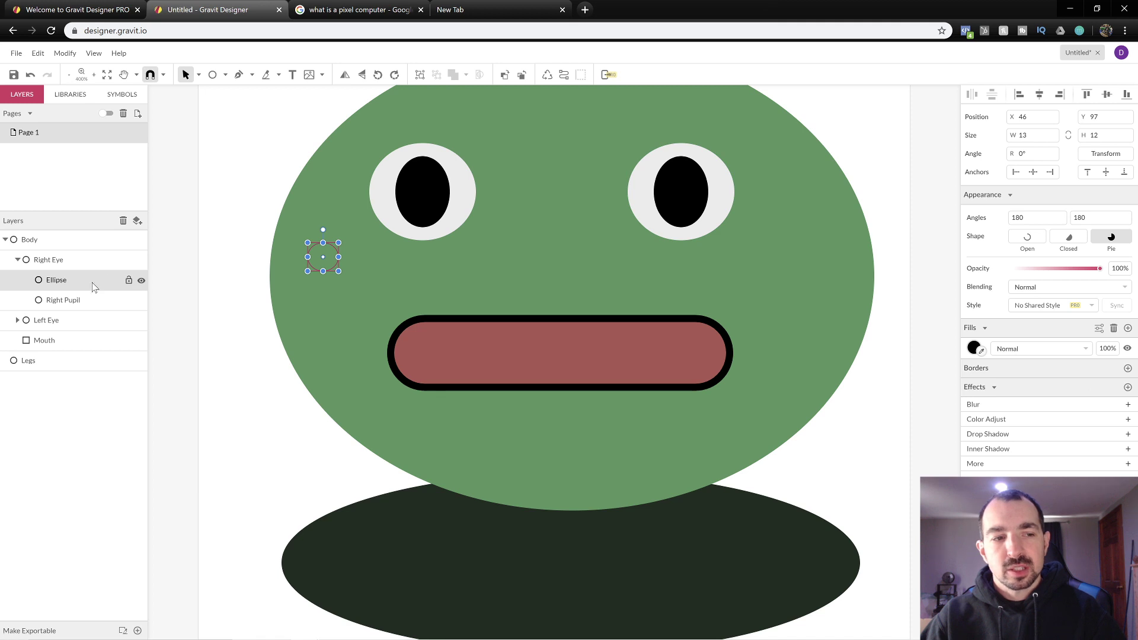
{"action": "right_click", "coordinate": [57, 281]}
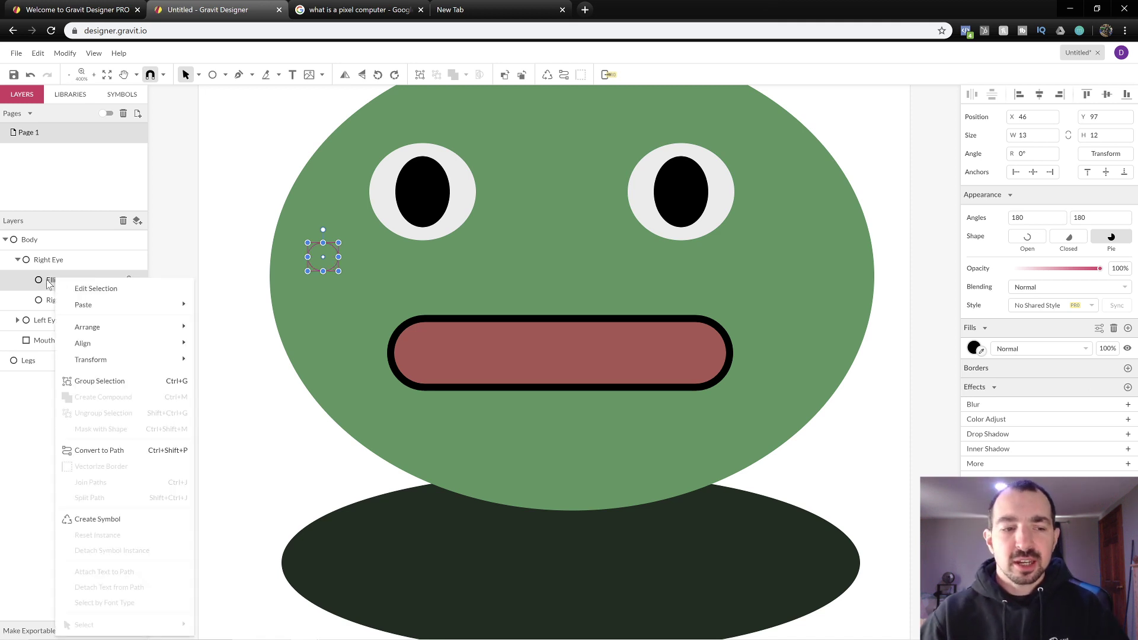
{"action": "key", "text": "Escape"}
{"action": "key", "text": "Escape"}
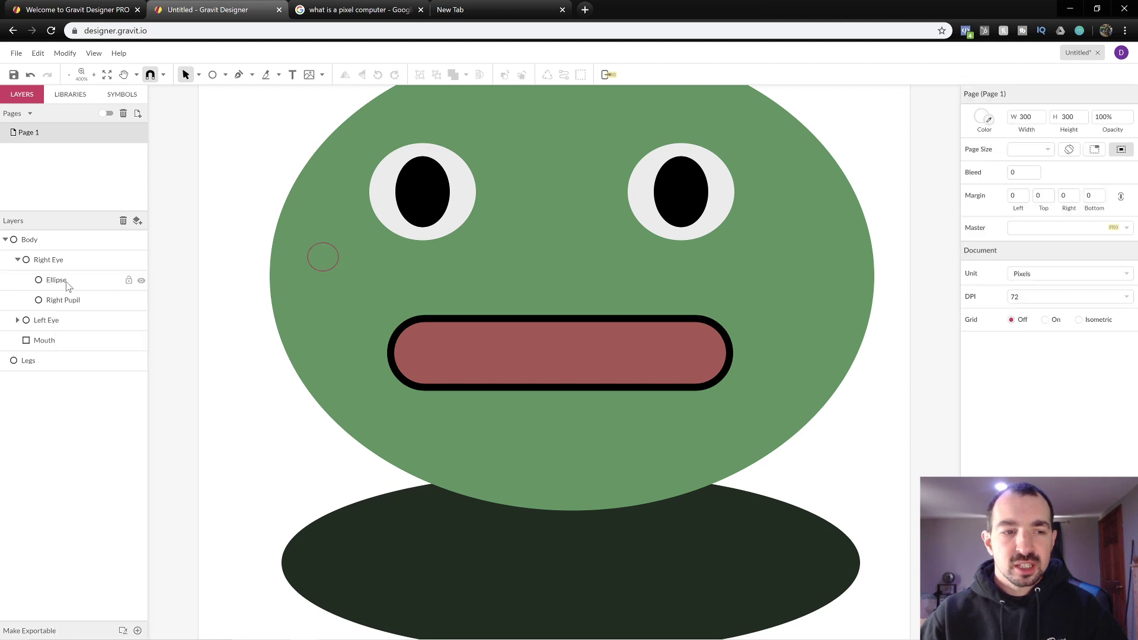
{"action": "left_click", "coordinate": [53, 281]}
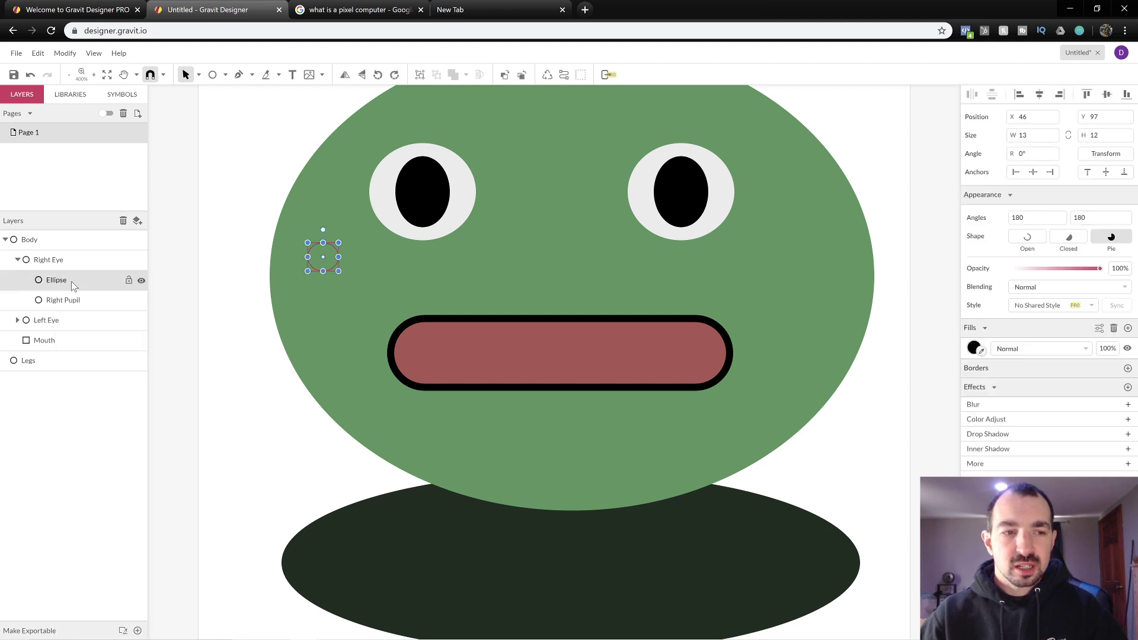
{"action": "left_click", "coordinate": [123, 221]}
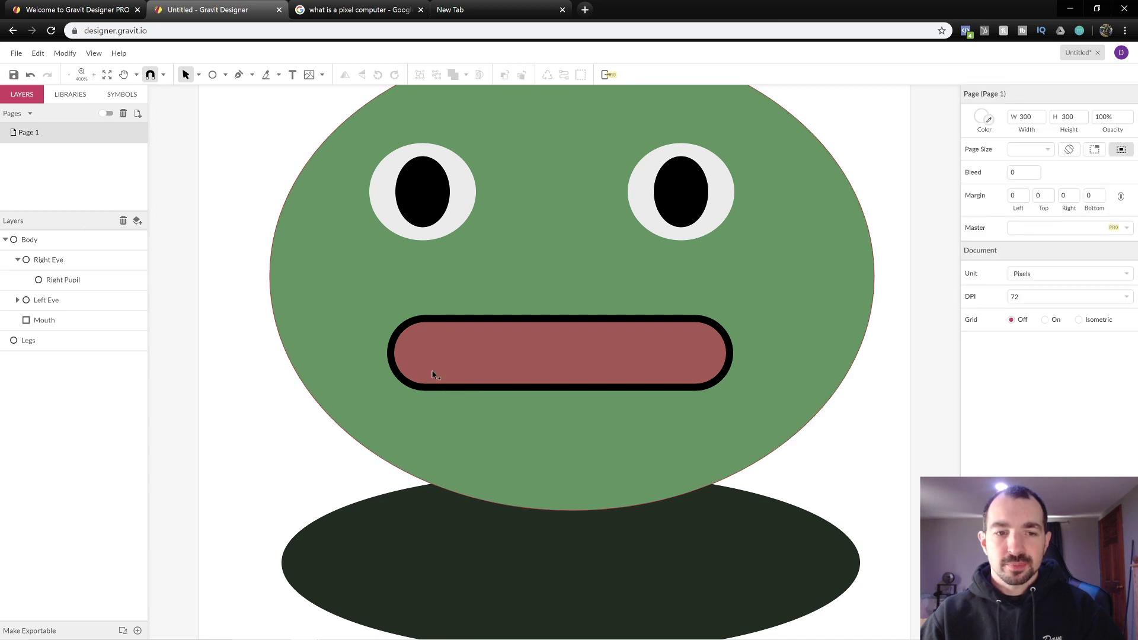
- Collapse the Right Eye and Body layers, and lock both the Body and Legs layers
{"action": "left_click", "coordinate": [18, 261]}
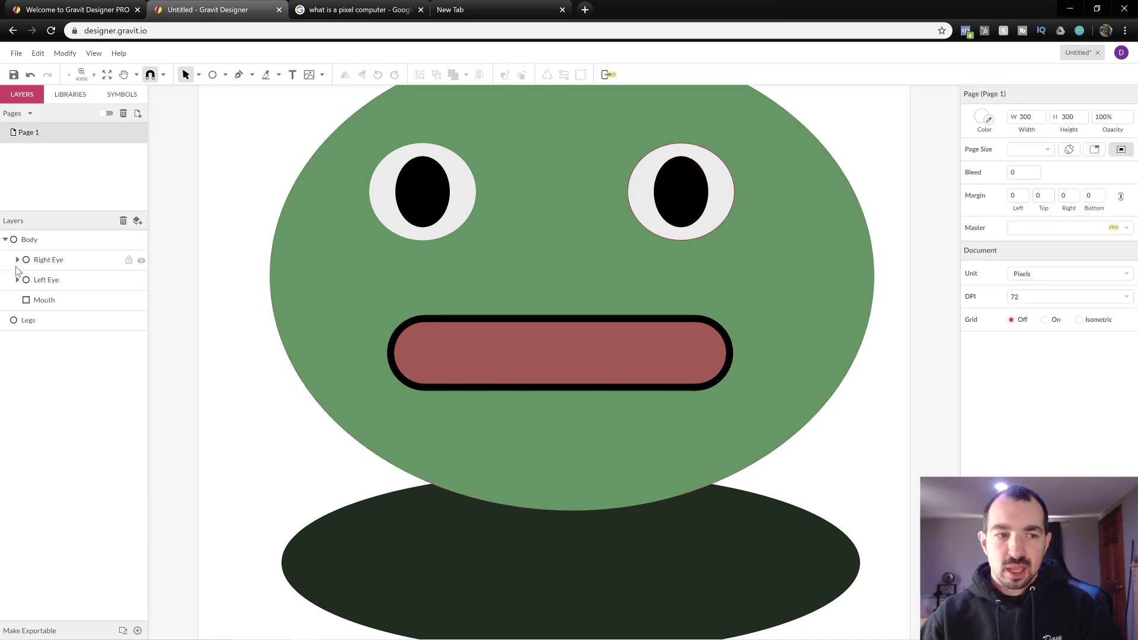
{"action": "left_click", "coordinate": [5, 240]}
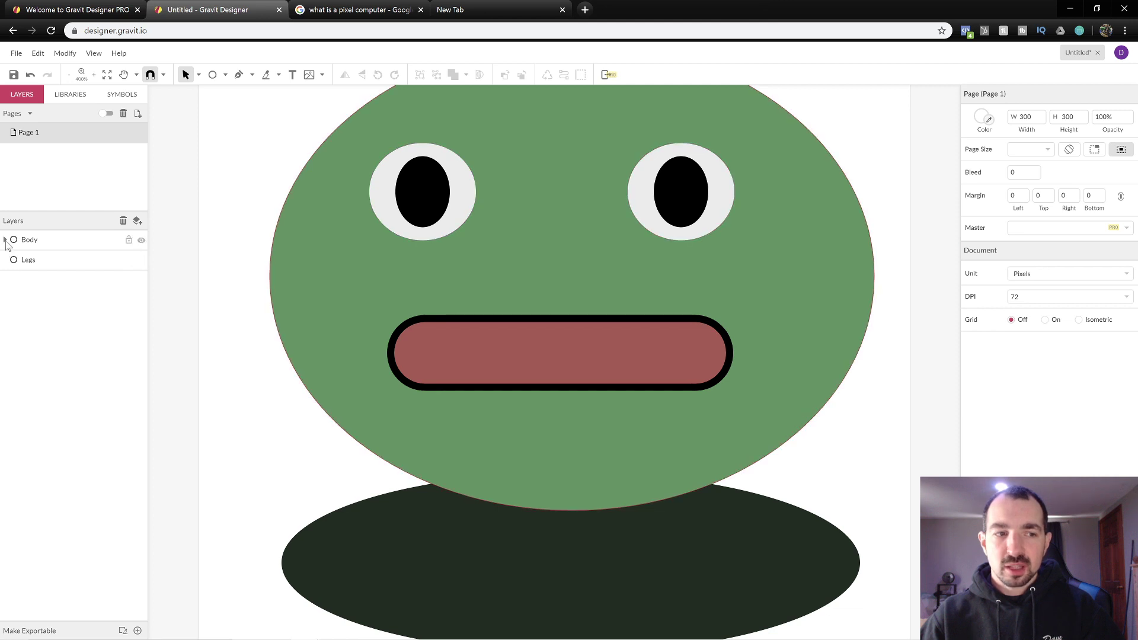
{"action": "left_click", "coordinate": [128, 240]}
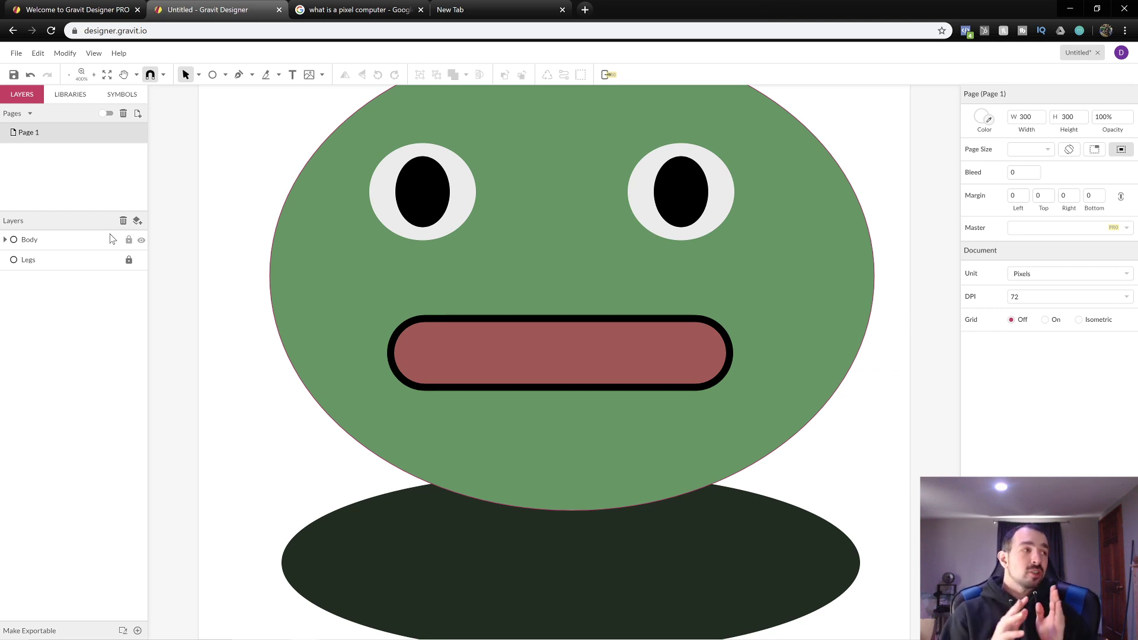
- Draw a narrow ellipse about 7 × 18 px on the left side of the body and fill it with a pale grayish green
{"action": "key", "text": "e"}
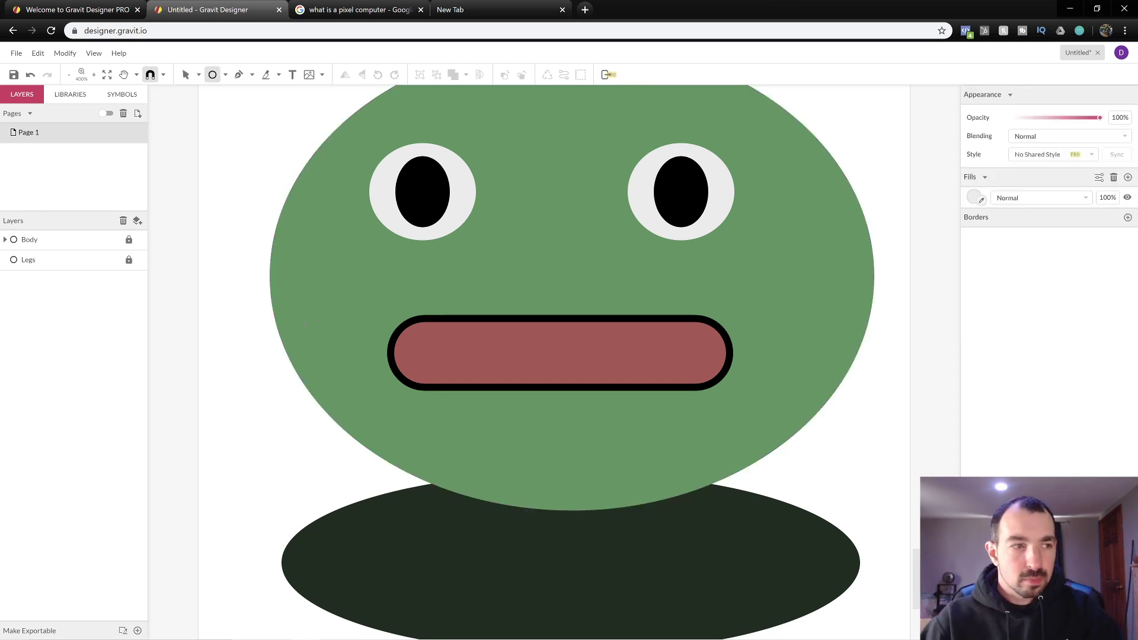
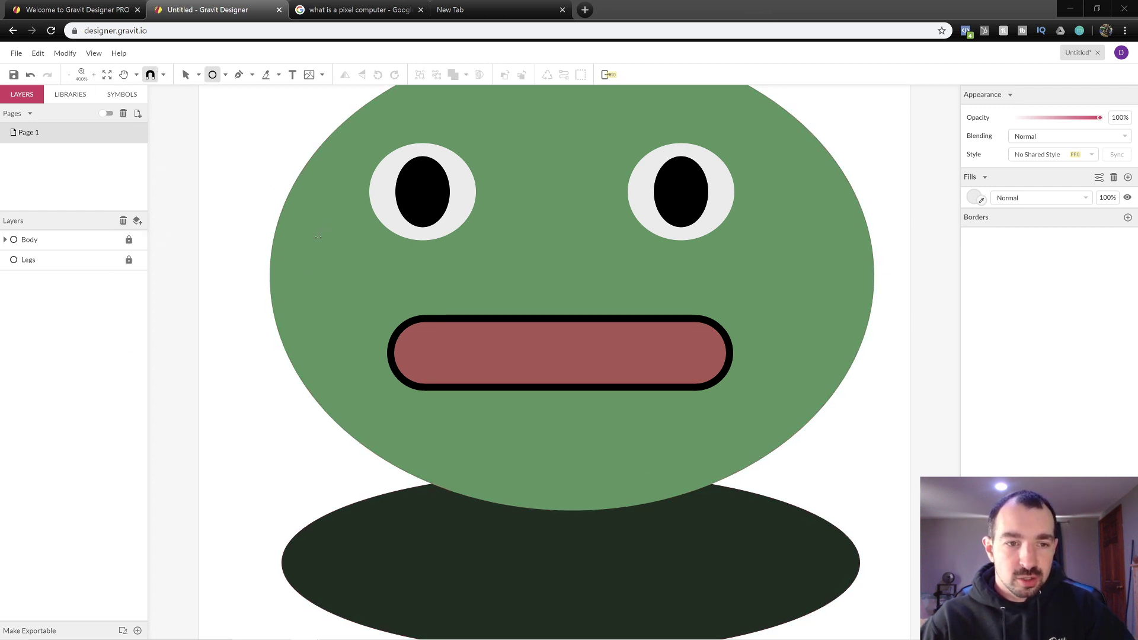
{"action": "mouse_move", "coordinate": [312, 239]}
{"action": "left_mouse_down"}
{"action": "mouse_move", "coordinate": [338, 264]}
{"action": "mouse_move", "coordinate": [329, 283]}
{"action": "left_mouse_up"}
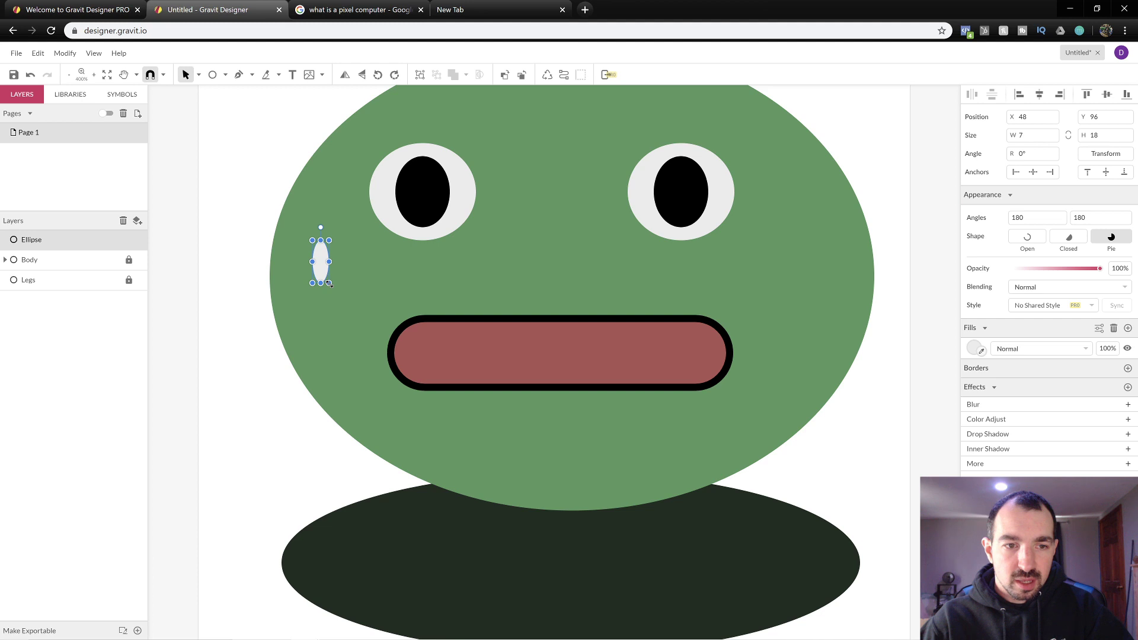
{"action": "left_click", "coordinate": [978, 350]}
{"action": "left_click", "coordinate": [1005, 411]}
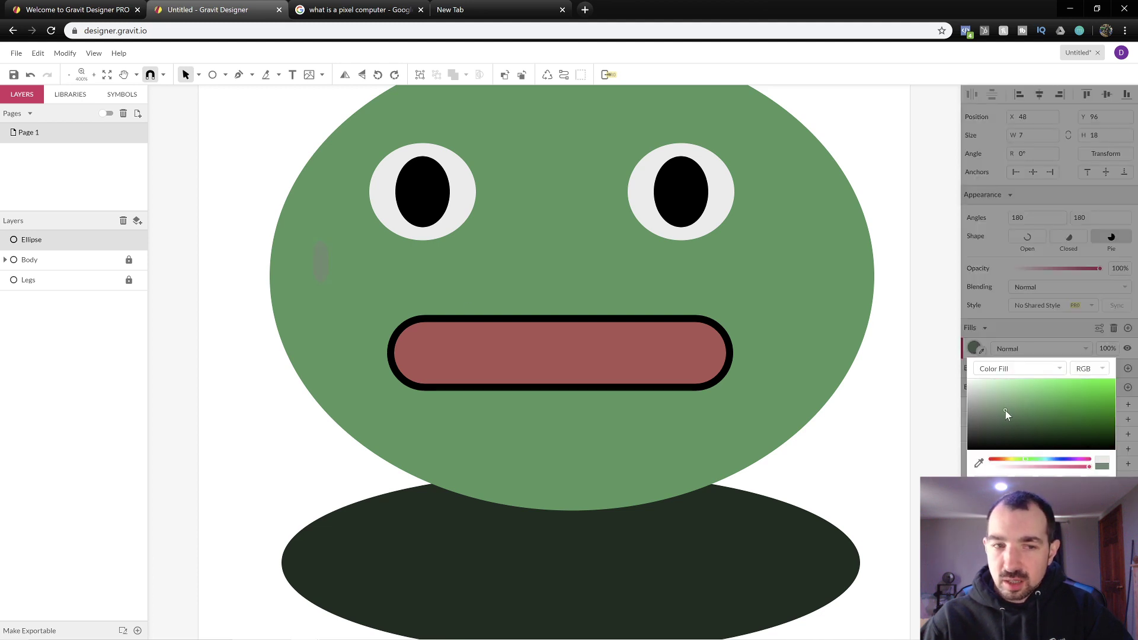
{"action": "mouse_move", "coordinate": [1005, 410]}
{"action": "left_mouse_down"}
{"action": "mouse_move", "coordinate": [990, 421]}
{"action": "mouse_move", "coordinate": [1040, 434]}
{"action": "mouse_move", "coordinate": [1093, 406]}
{"action": "mouse_move", "coordinate": [1078, 425]}
{"action": "mouse_move", "coordinate": [1016, 429]}
{"action": "mouse_move", "coordinate": [991, 385]}
{"action": "mouse_move", "coordinate": [1001, 400]}
{"action": "left_mouse_up"}
{"action": "left_click_drag", "start_coordinate": [1000, 400], "coordinate": [1000, 400]}
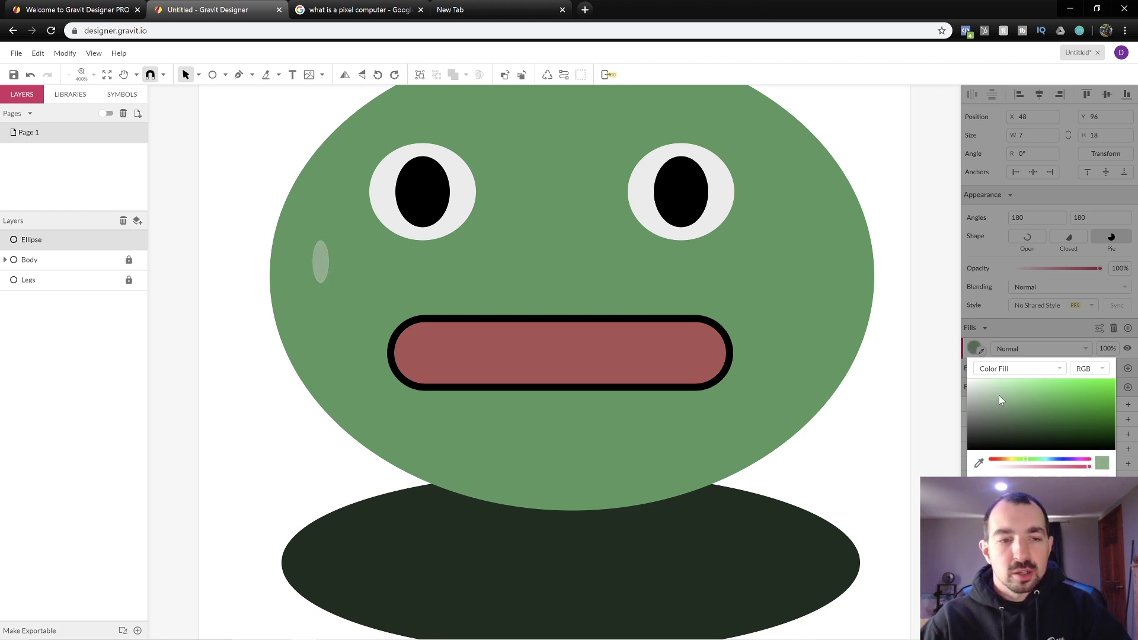
{"action": "left_click", "coordinate": [323, 266]}
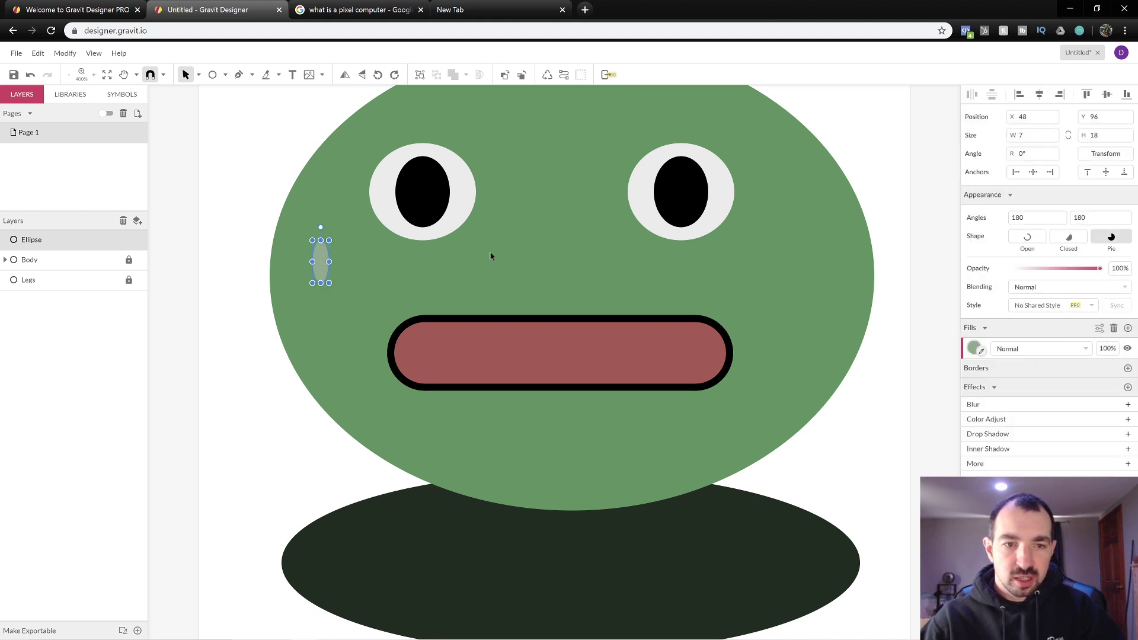
- Duplicate the pale green spot and place a copy just below the left end of the mouth
{"action": "key", "text": "ctrl+d"}
{"action": "left_click_drag", "start_coordinate": [321, 264], "coordinate": [369, 392]}
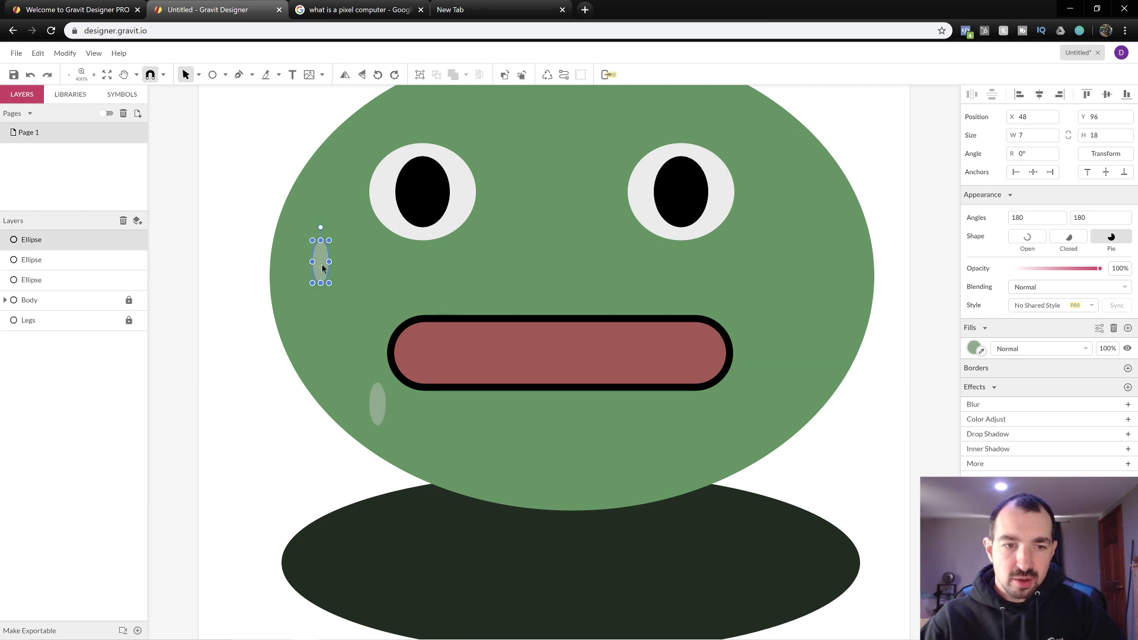
- Move the selected spot copy to the green body's right edge, at about X 265, Y 78
{"action": "left_click_drag", "start_coordinate": [321, 262], "coordinate": [548, 118]}
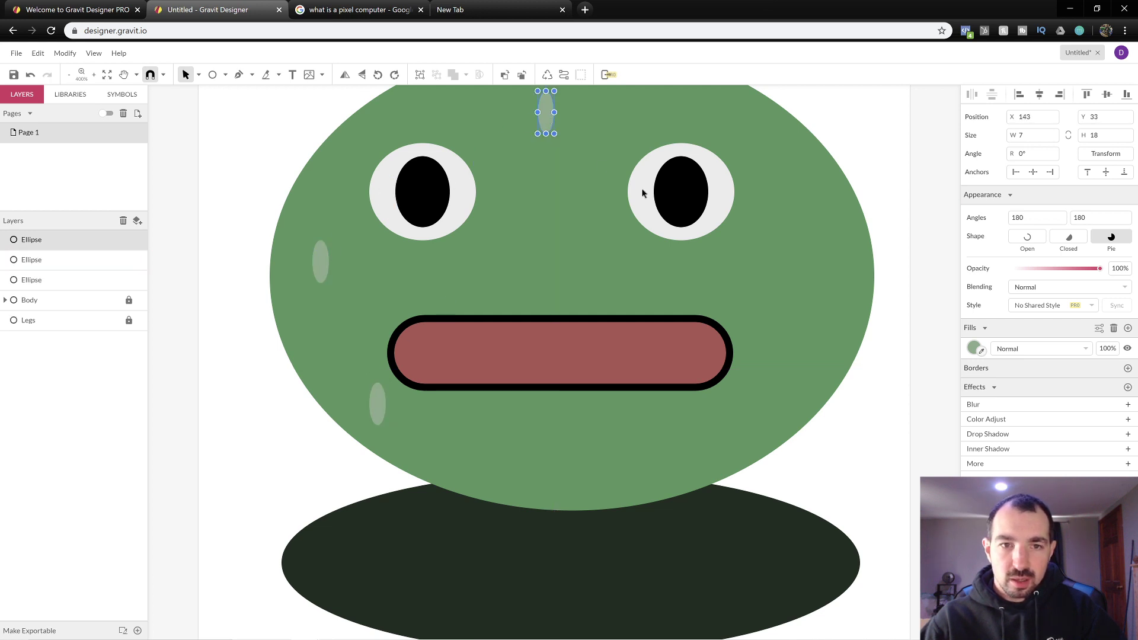
{"action": "scroll", "coordinate": [642, 187], "scroll_direction": "up", "scroll_amount": 1}
{"action": "scroll", "coordinate": [642, 196], "scroll_direction": "down", "scroll_amount": 1}
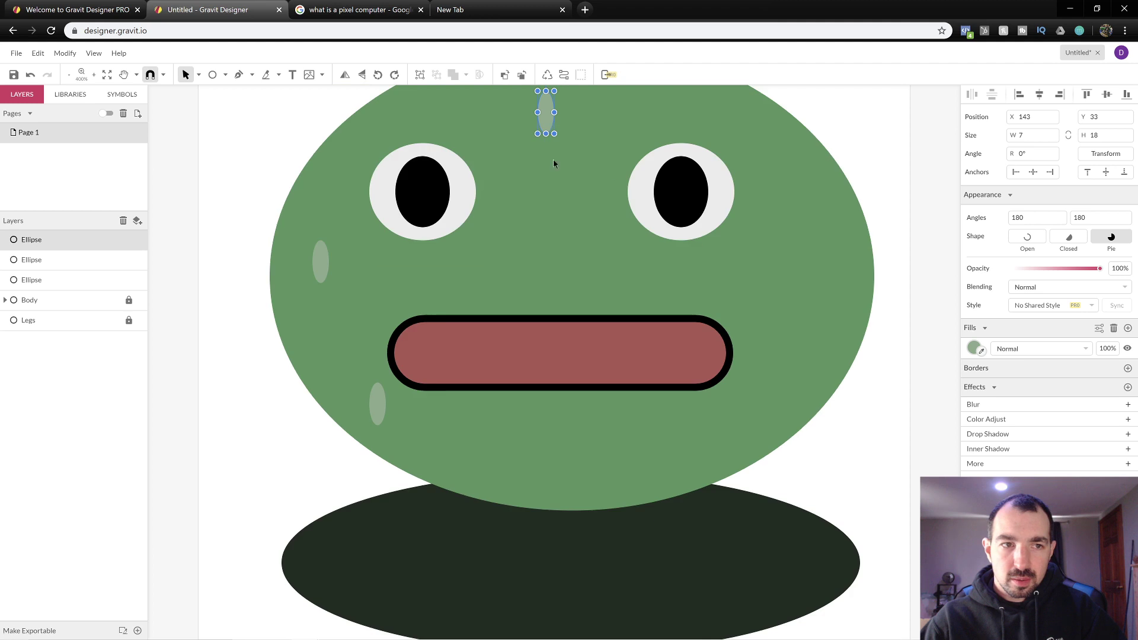
{"action": "left_click", "coordinate": [69, 75]}
{"action": "scroll", "coordinate": [527, 280], "scroll_direction": "down", "scroll_amount": 3}
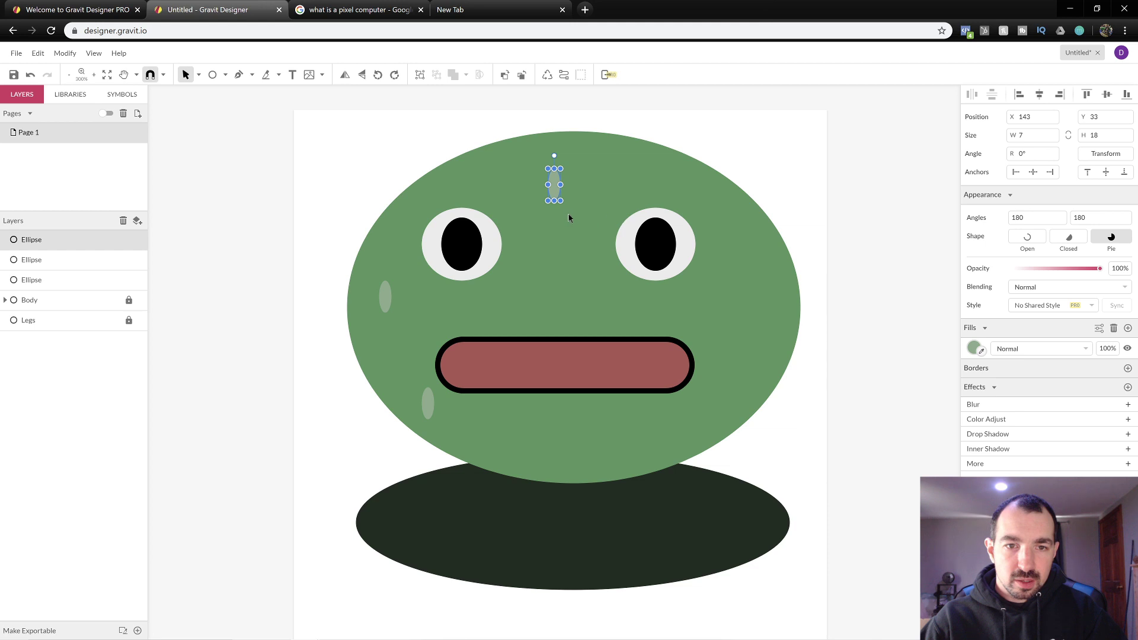
{"action": "left_click_drag", "start_coordinate": [552, 190], "coordinate": [768, 274]}
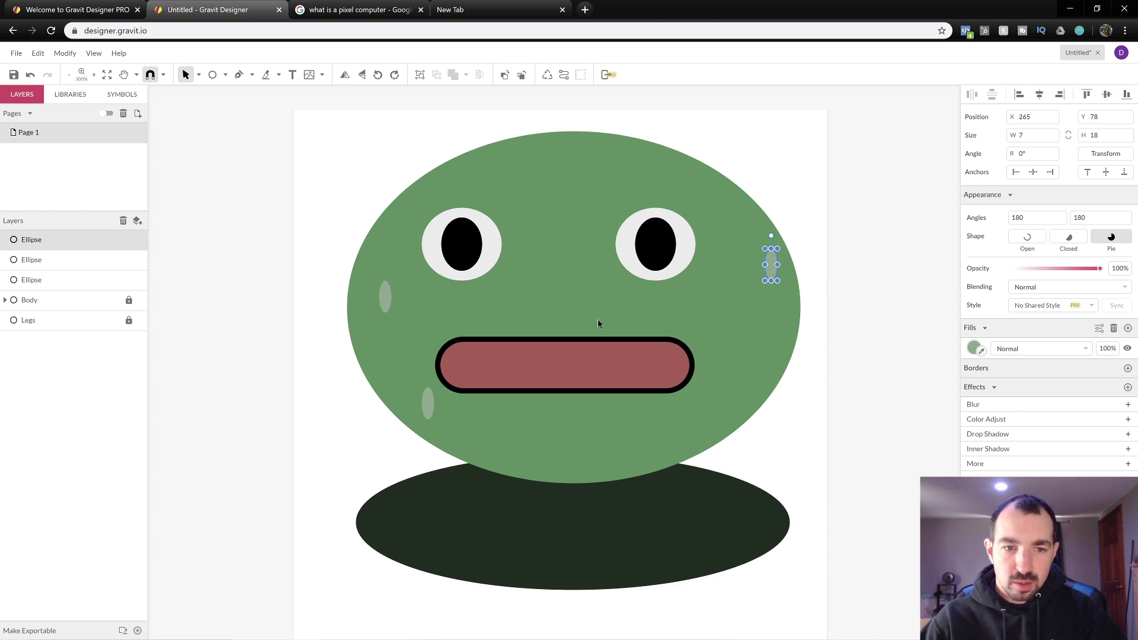
- Duplicate the right-edge spot twice, placing one copy at the body's lower right, about X 237, Y 162, and one above the right eye
{"action": "key", "text": "ctrl+d"}
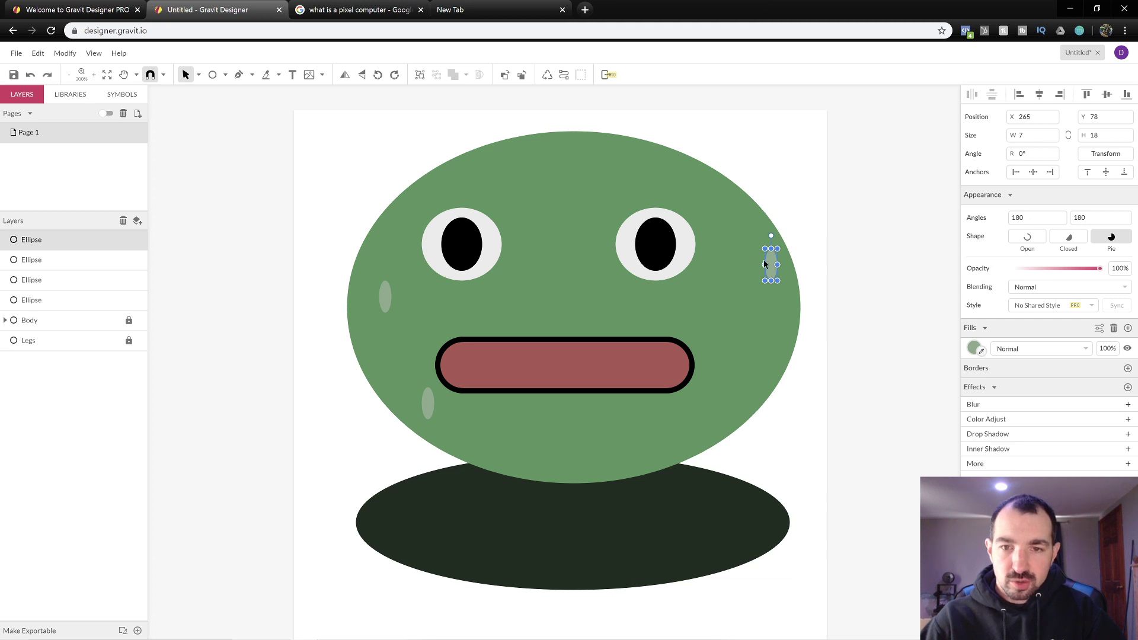
{"action": "left_click_drag", "start_coordinate": [770, 262], "coordinate": [721, 413]}
{"action": "key", "text": "ctrl+d"}
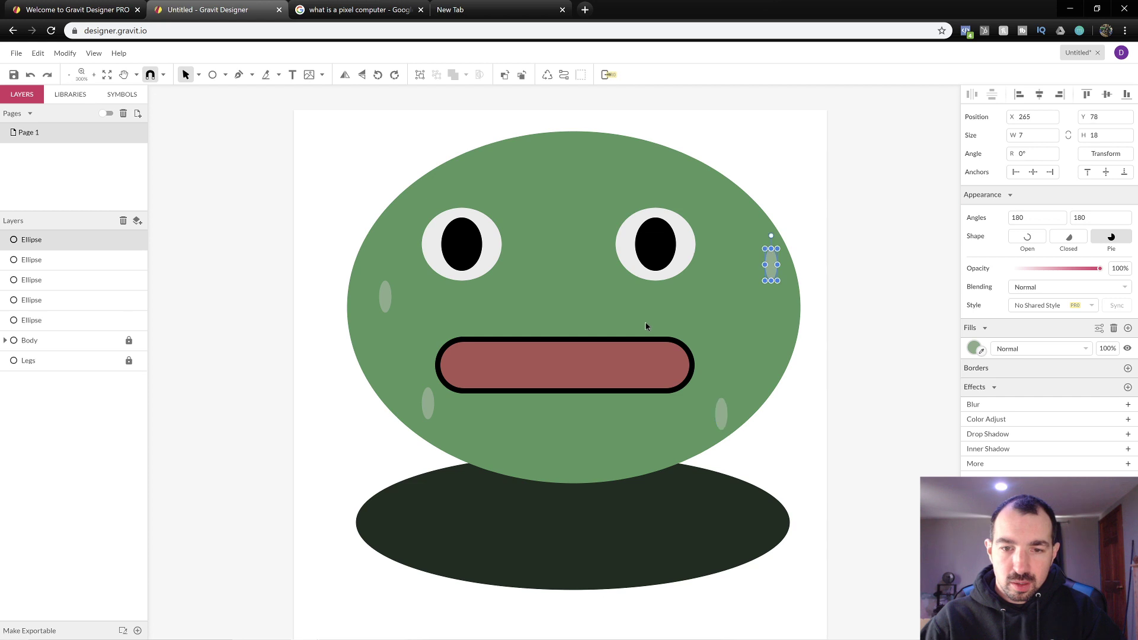
{"action": "left_click_drag", "start_coordinate": [771, 265], "coordinate": [595, 201]}
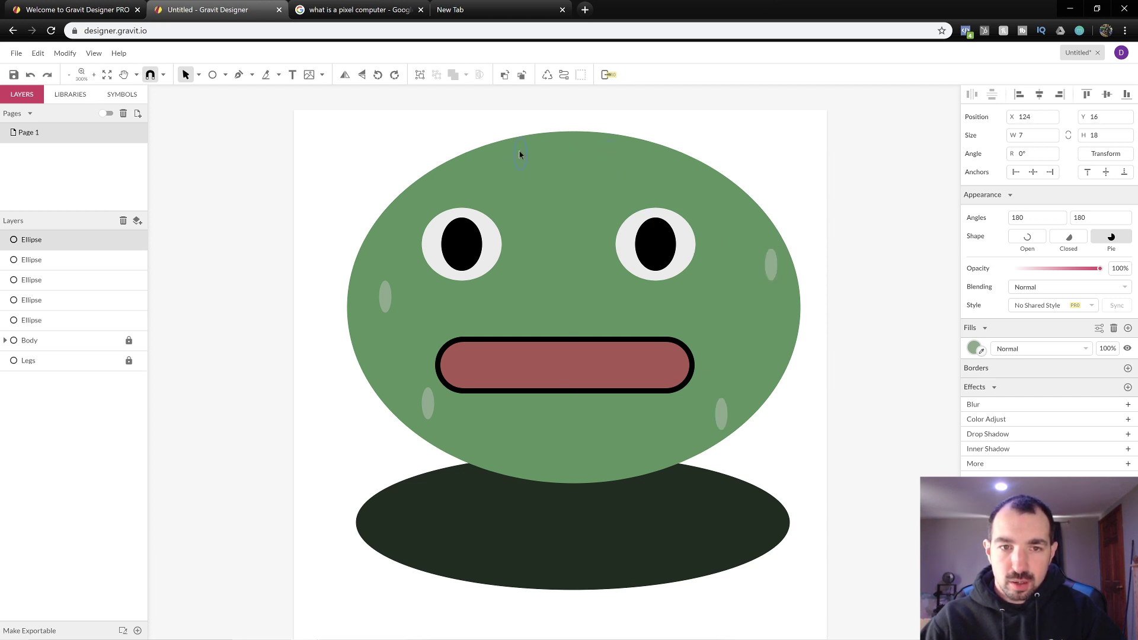
{"action": "left_click_drag", "start_coordinate": [520, 154], "coordinate": [640, 165]}
{"action": "left_click", "coordinate": [732, 218]}
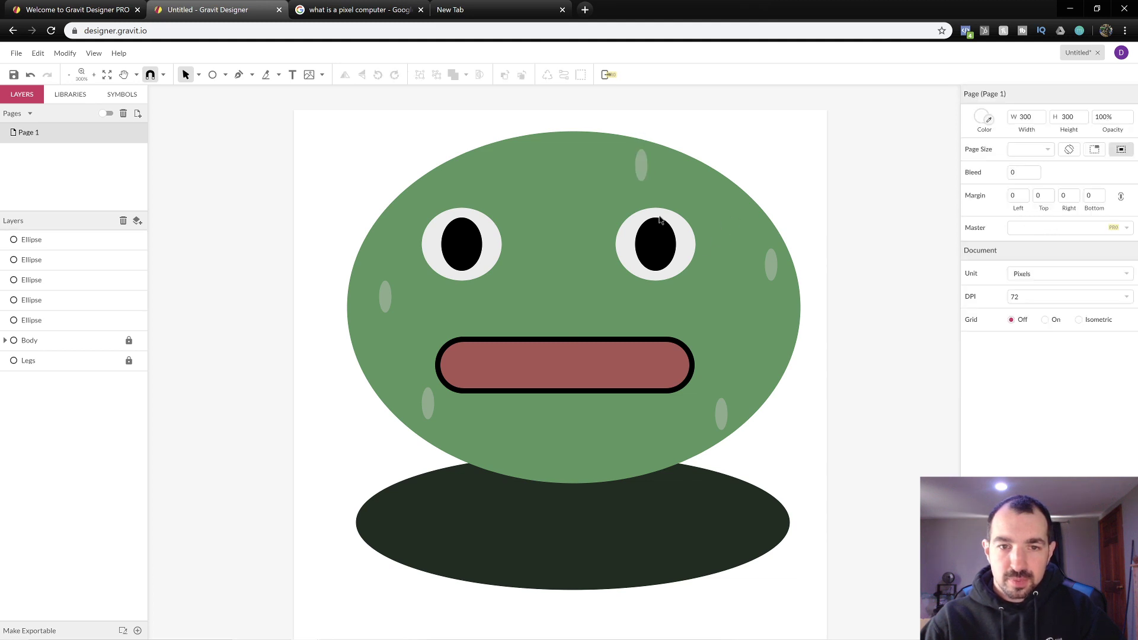
- Duplicate a spot again and place the copy between the left eye and the mouth, at about X 120, Y 105
{"action": "key", "text": "ctrl+z"}
{"action": "left_click_drag", "start_coordinate": [771, 272], "coordinate": [533, 313]}
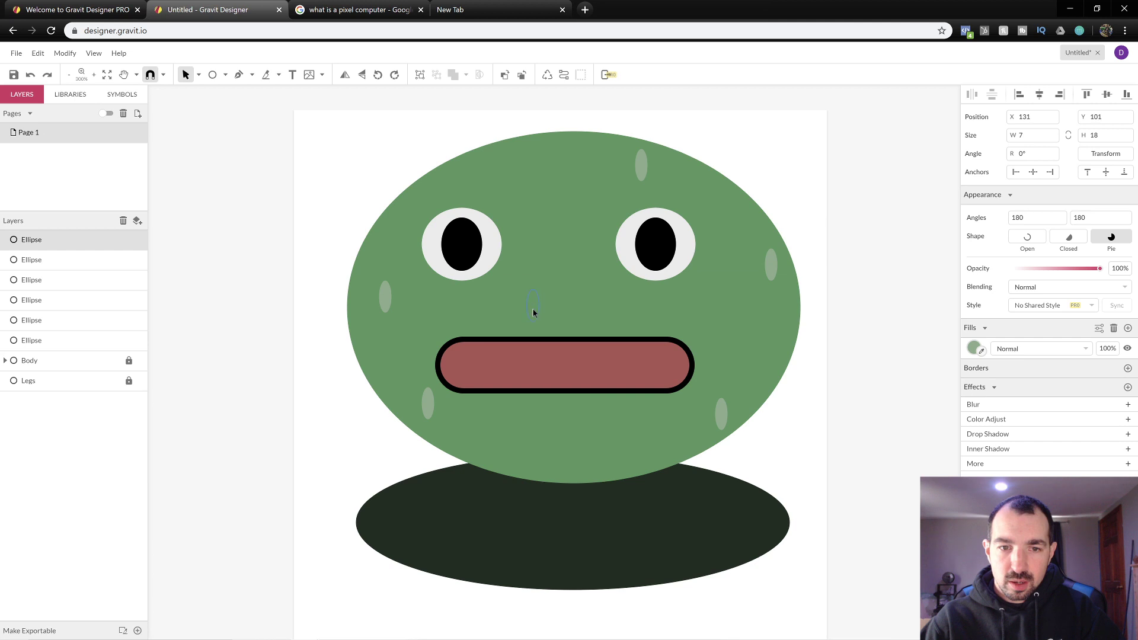
{"action": "left_click", "coordinate": [705, 319]}
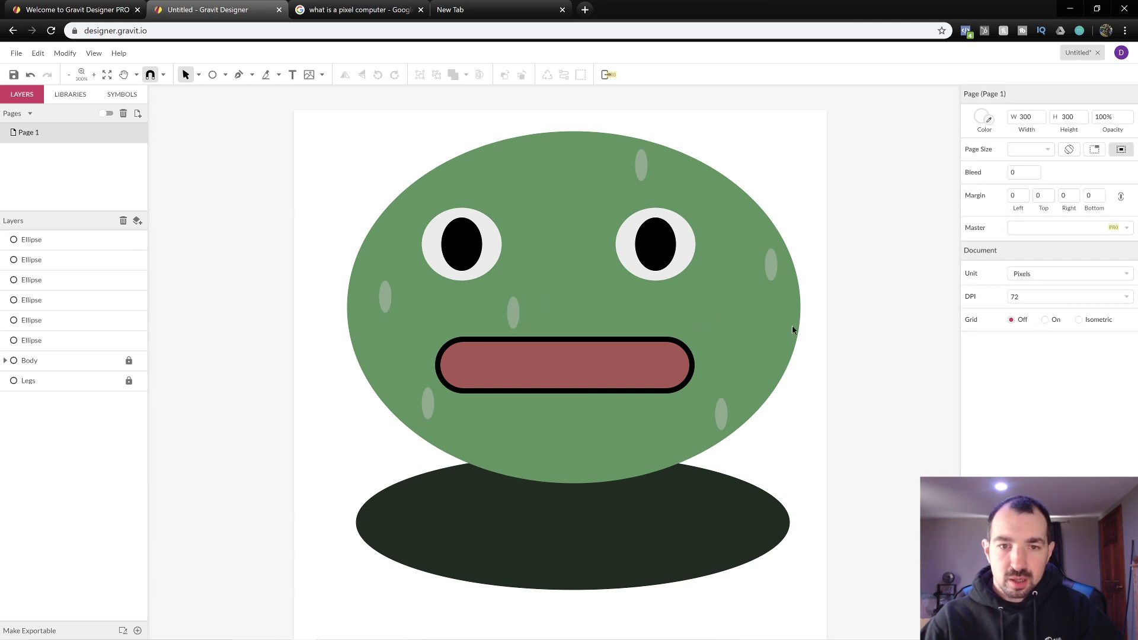
- Recolor the spot above the mouth and the spot at the body's right edge with a dark green fill
{"action": "left_click", "coordinate": [513, 320]}
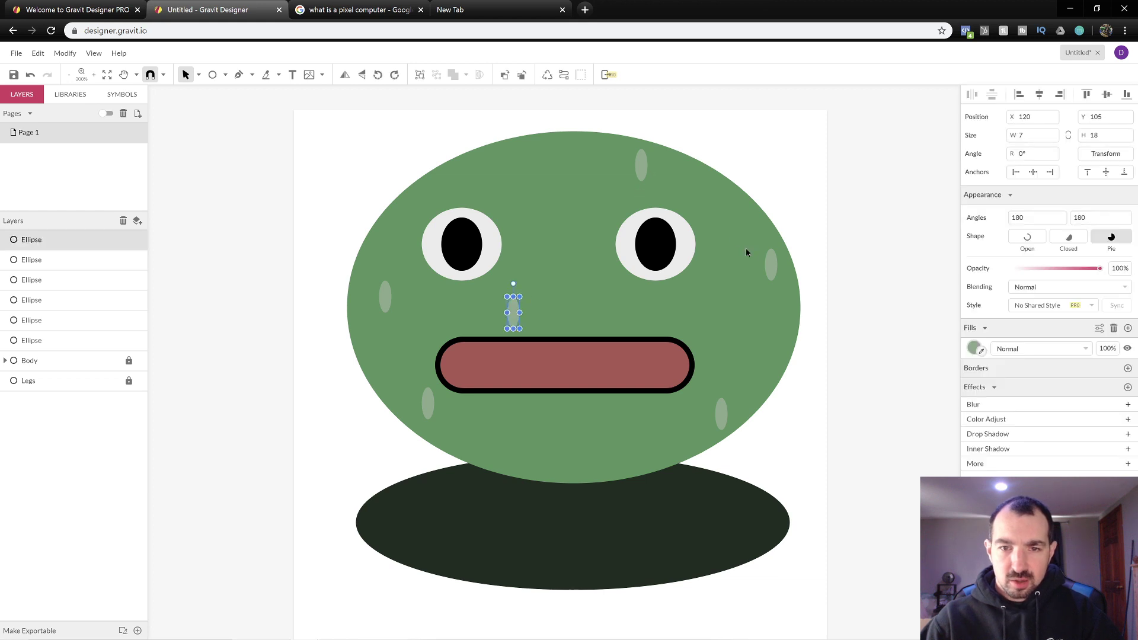
{"action": "left_click", "coordinate": [773, 265], "text": "shift"}
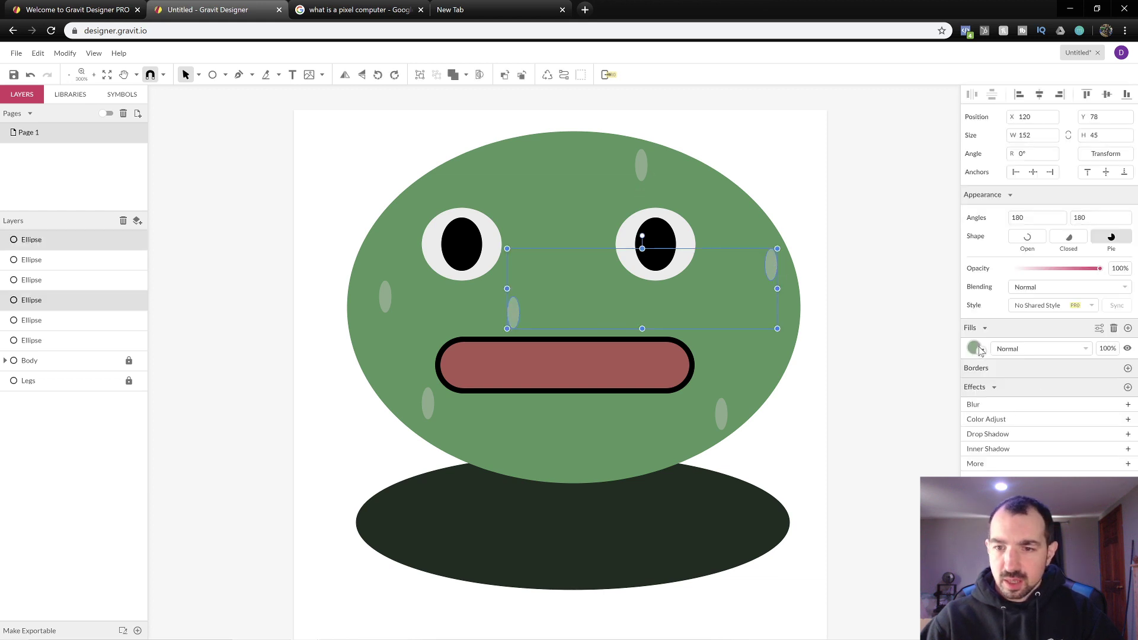
{"action": "left_click", "coordinate": [557, 219]}
{"action": "left_click", "coordinate": [511, 309]}
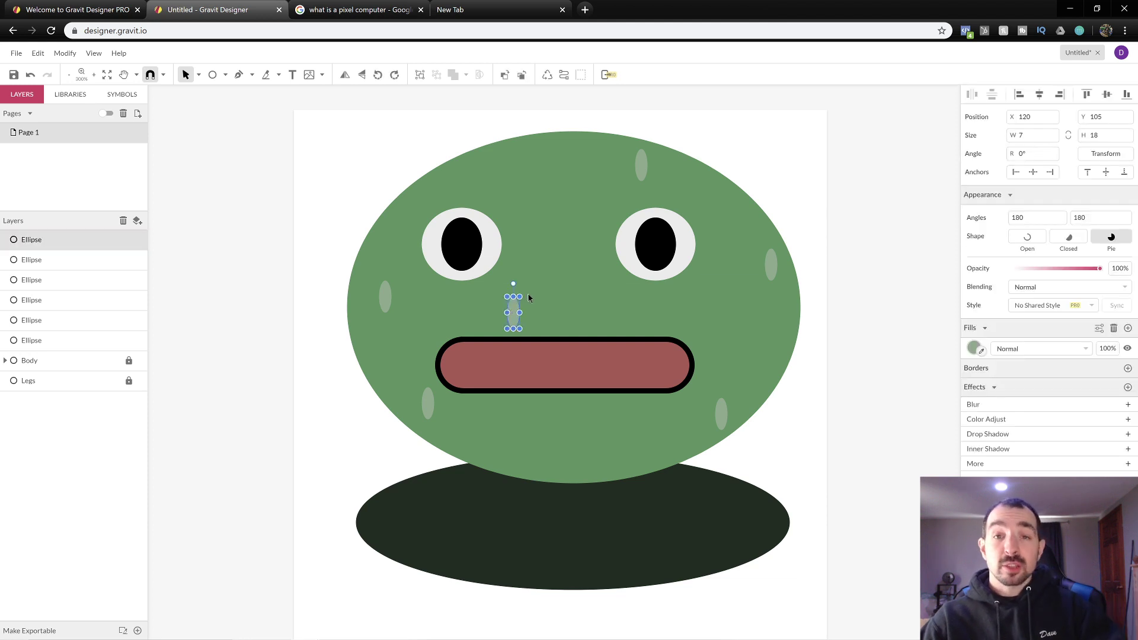
{"action": "left_click", "coordinate": [774, 265], "text": "shift"}
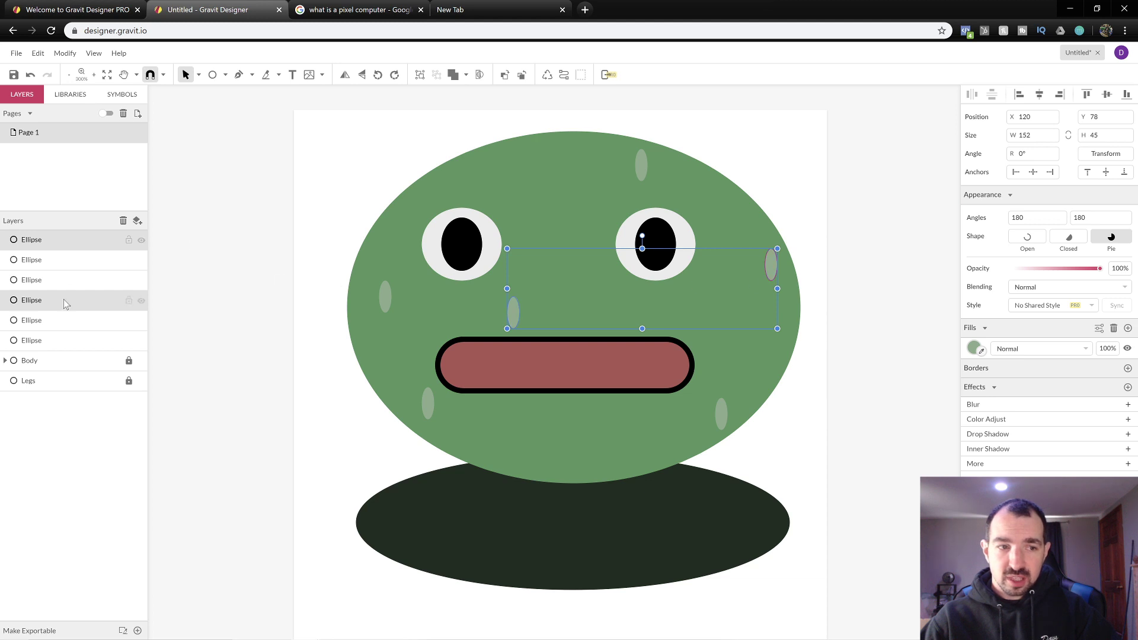
{"action": "left_click", "coordinate": [974, 348]}
{"action": "mouse_move", "coordinate": [997, 401]}
{"action": "left_mouse_down"}
{"action": "mouse_move", "coordinate": [1030, 431]}
{"action": "mouse_move", "coordinate": [1026, 422]}
{"action": "left_mouse_up"}
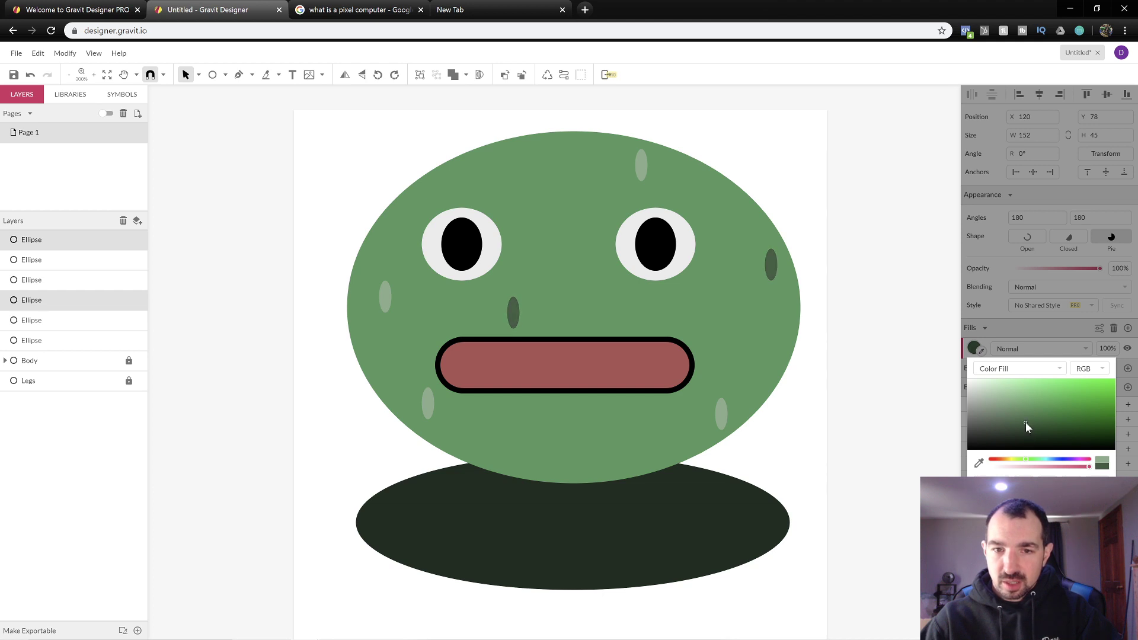
{"action": "left_click", "coordinate": [895, 333]}
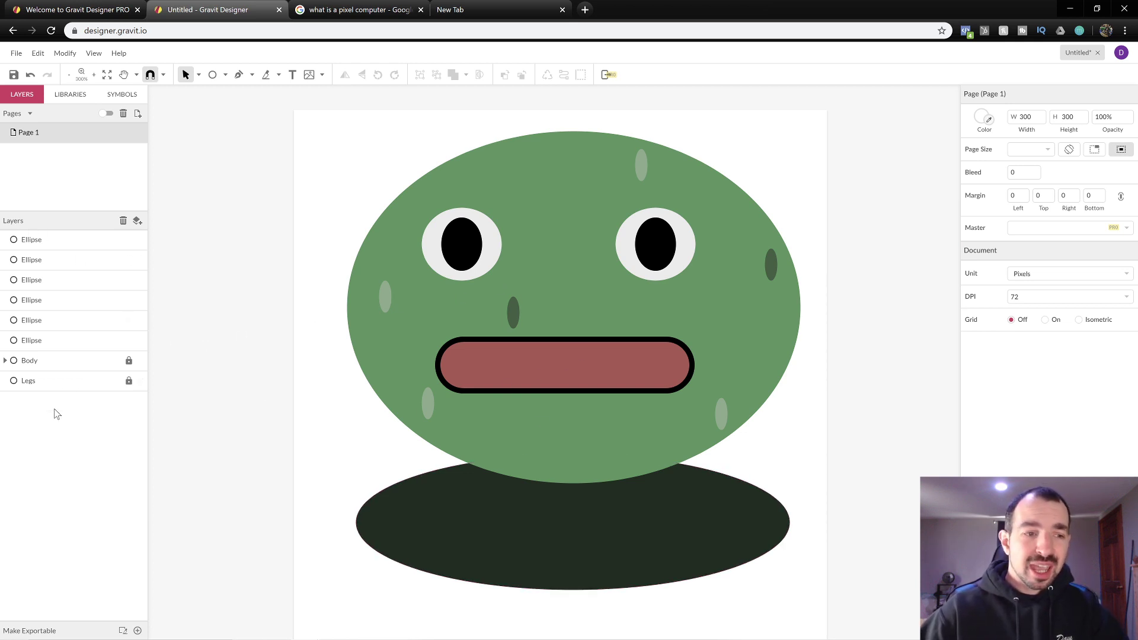
{"action": "left_click", "coordinate": [49, 342]}
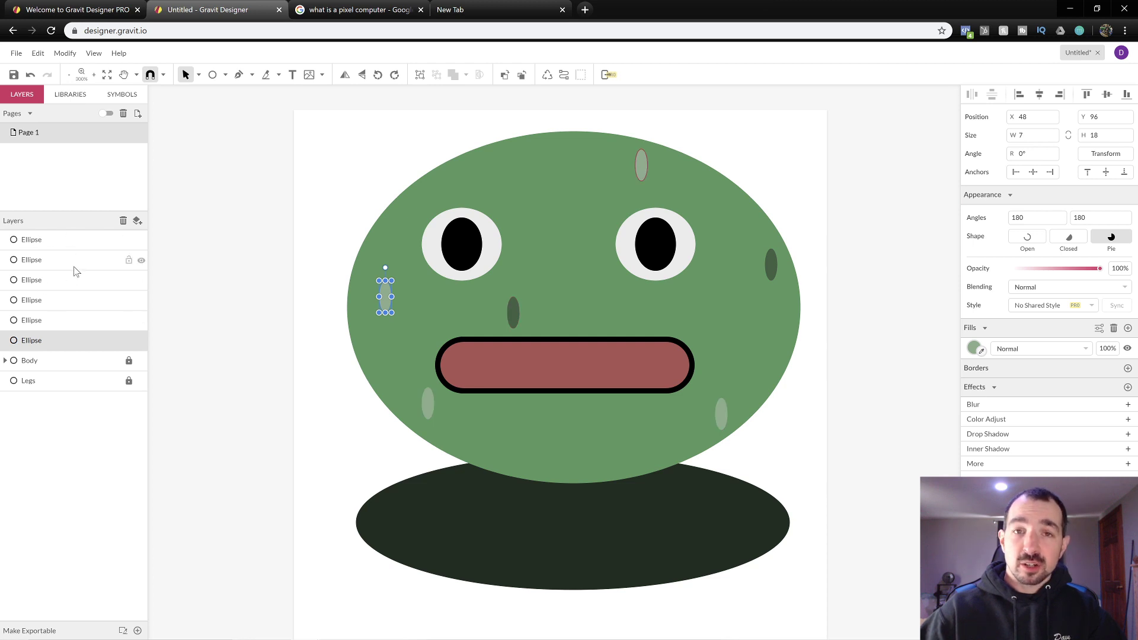
{"action": "left_click", "coordinate": [40, 280]}
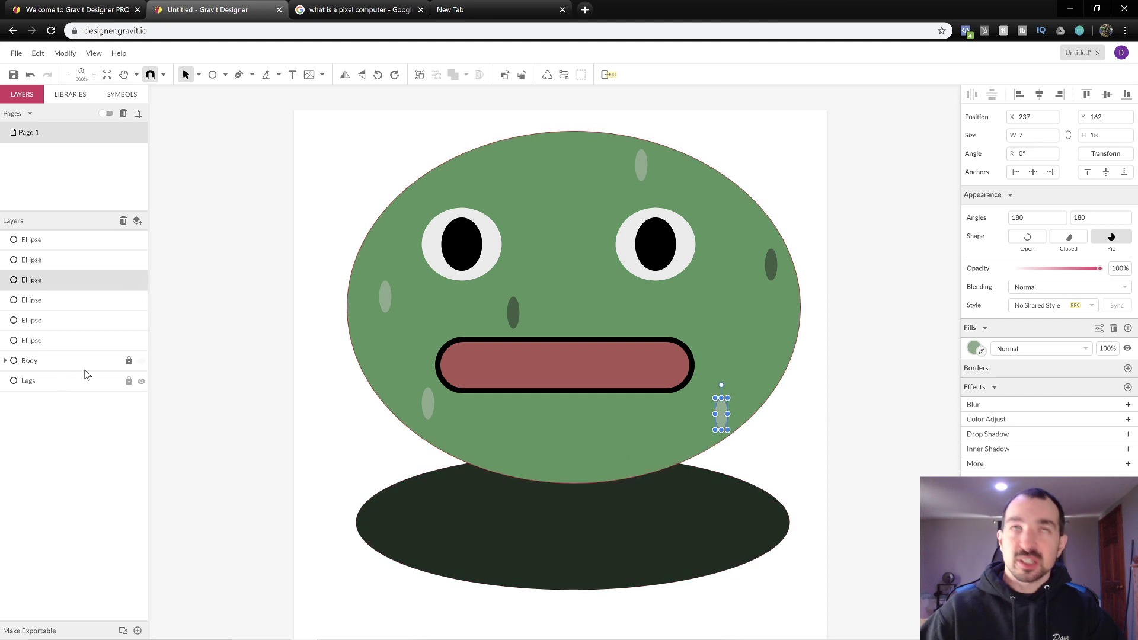
{"action": "left_click", "coordinate": [50, 240]}
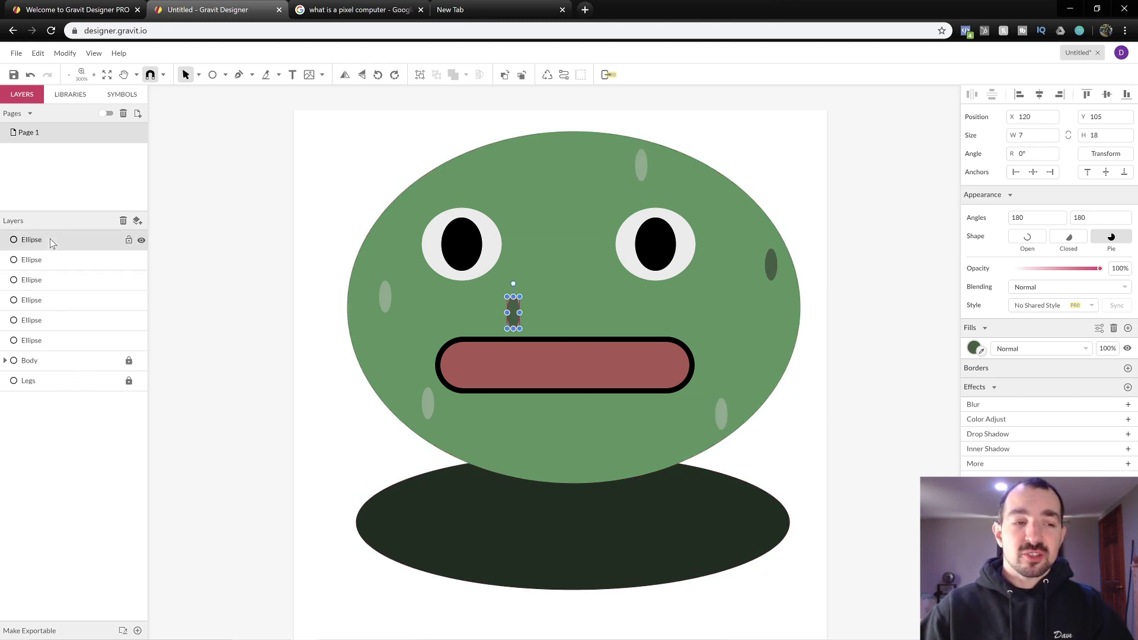
{"action": "left_click", "coordinate": [35, 344], "text": "shift"}
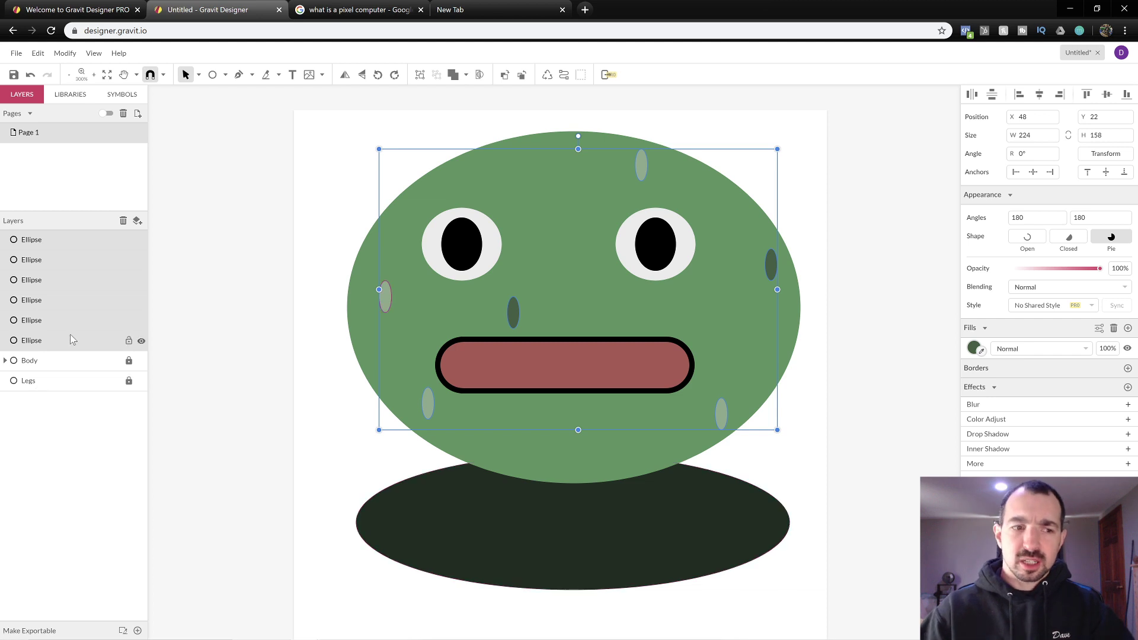
{"action": "left_click", "coordinate": [84, 421]}
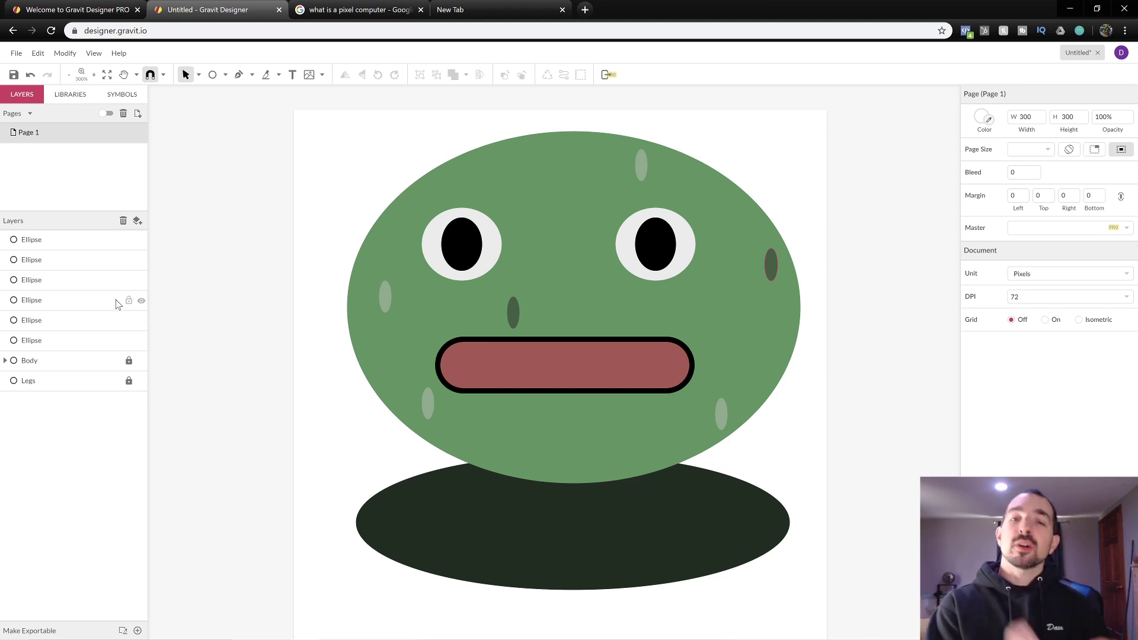
- Add a new layer and name it Spots
{"action": "left_click", "coordinate": [138, 221]}
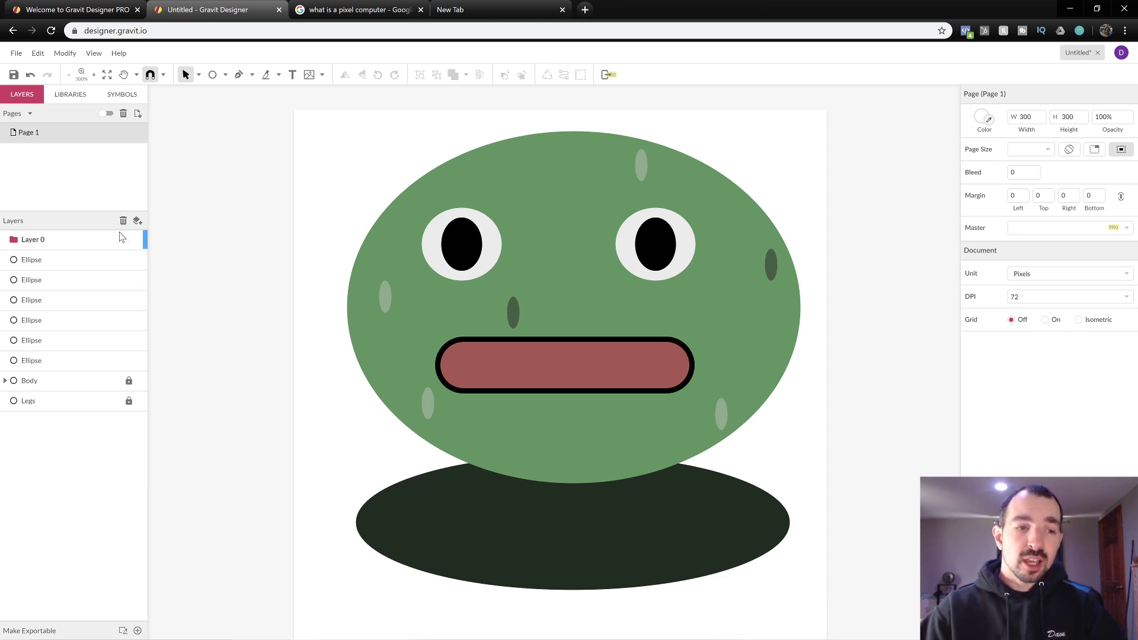
{"action": "left_click", "coordinate": [39, 241]}
{"action": "double_click", "coordinate": [39, 240]}
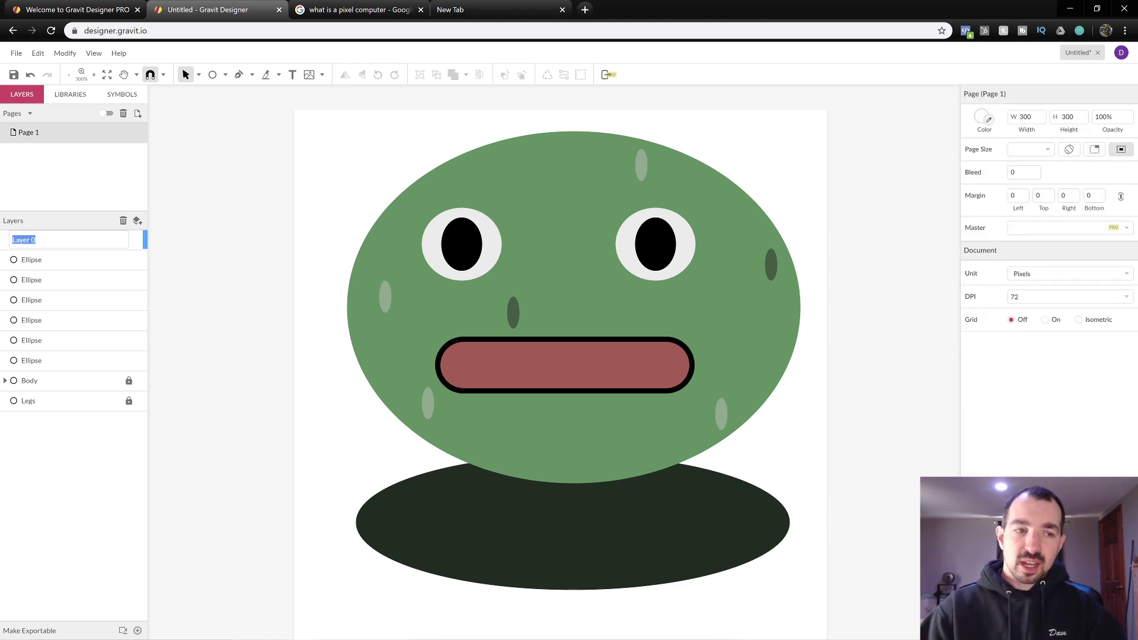
{"action": "type", "text": "Spots"}
{"action": "key", "text": "Return"}
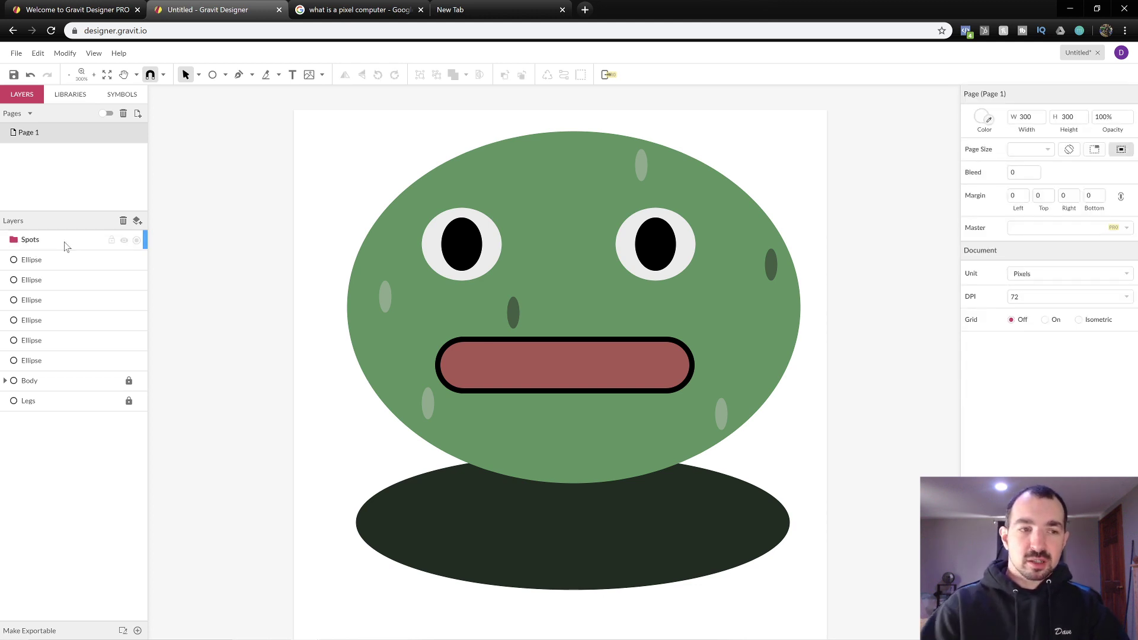
- Move all six spot ellipses into the Spots layer, then collapse and lock that layer
{"action": "left_click", "coordinate": [37, 262]}
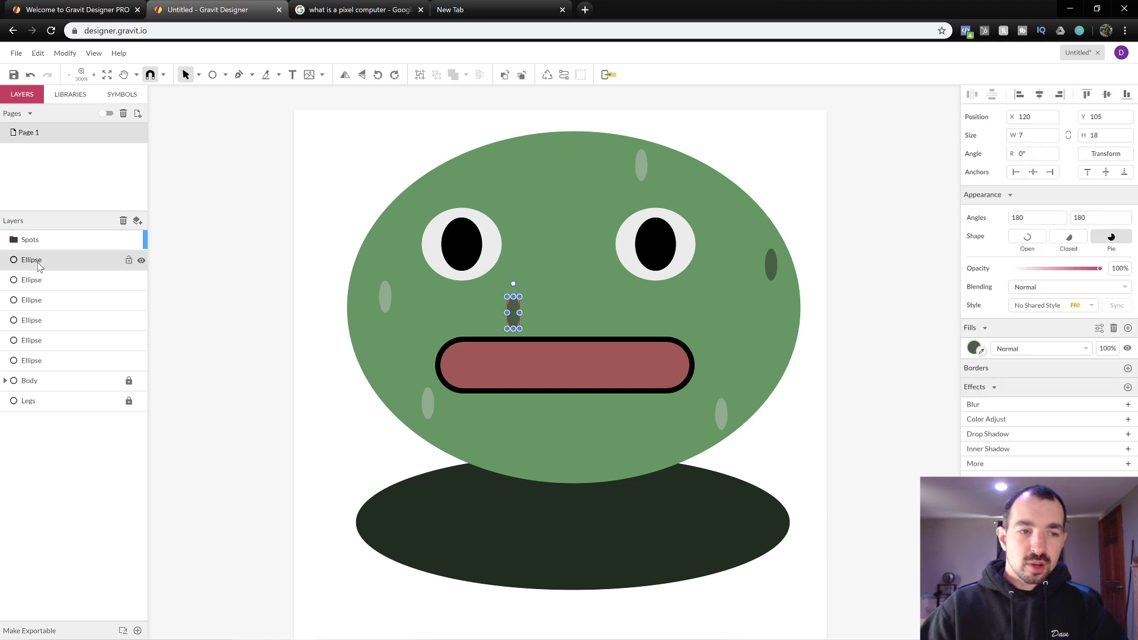
{"action": "left_click", "coordinate": [46, 362], "text": "shift"}
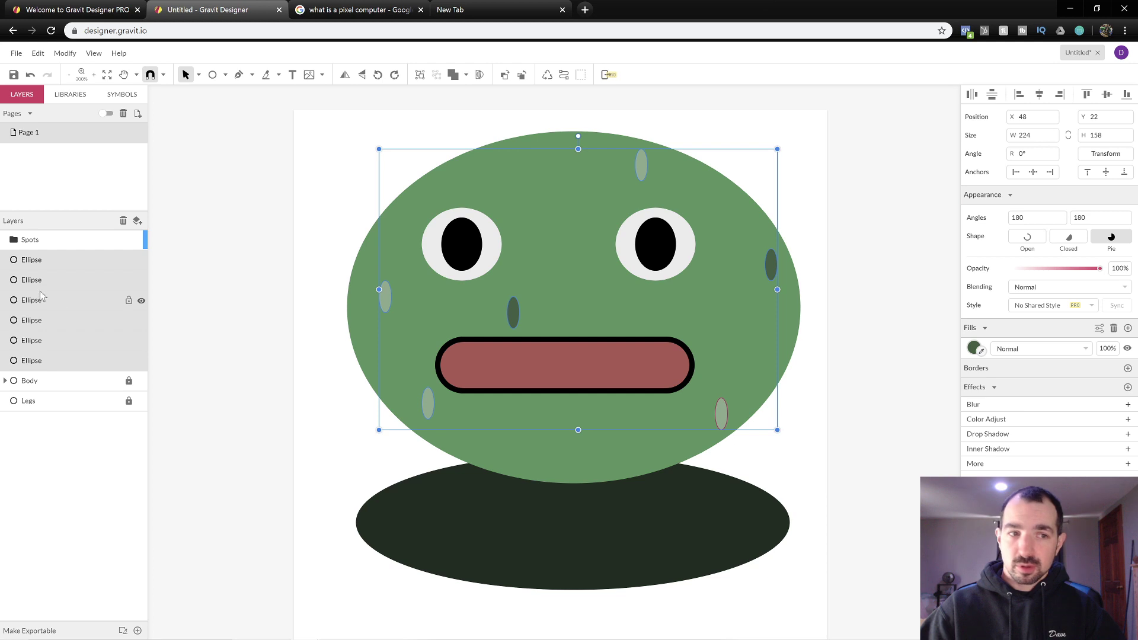
{"action": "left_click_drag", "start_coordinate": [52, 282], "coordinate": [37, 241]}
{"action": "left_click", "coordinate": [5, 240]}
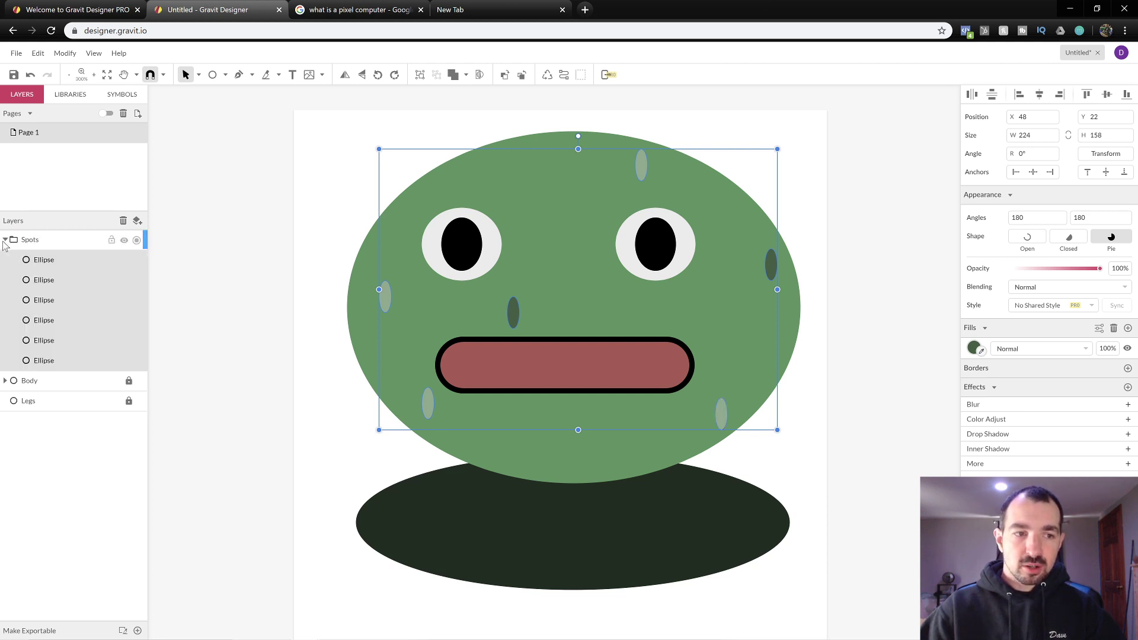
{"action": "left_click", "coordinate": [5, 240]}
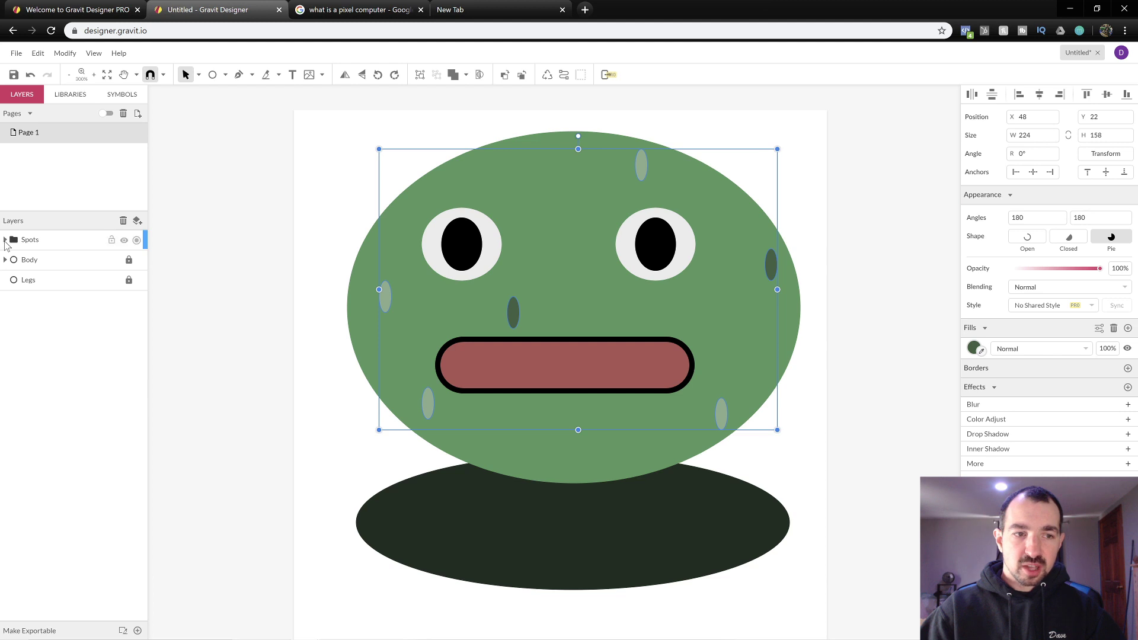
{"action": "left_click", "coordinate": [112, 240]}
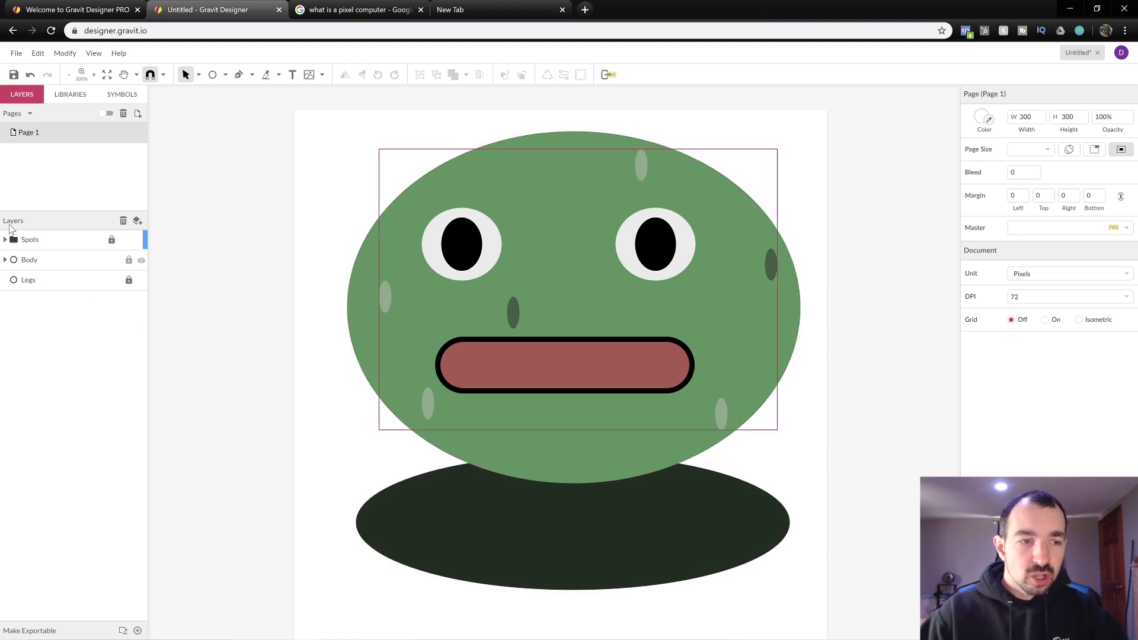
- Draw a triangular tooth about 24.2 by 21 px at the left end of the mouth
{"action": "left_click", "coordinate": [226, 75]}
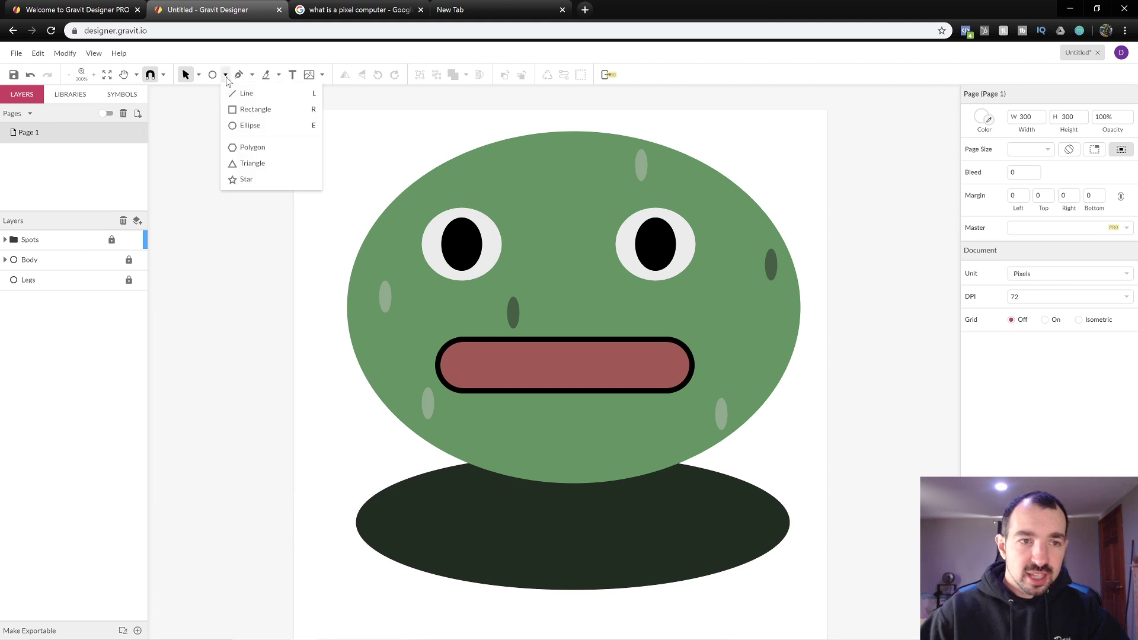
{"action": "left_click", "coordinate": [253, 163]}
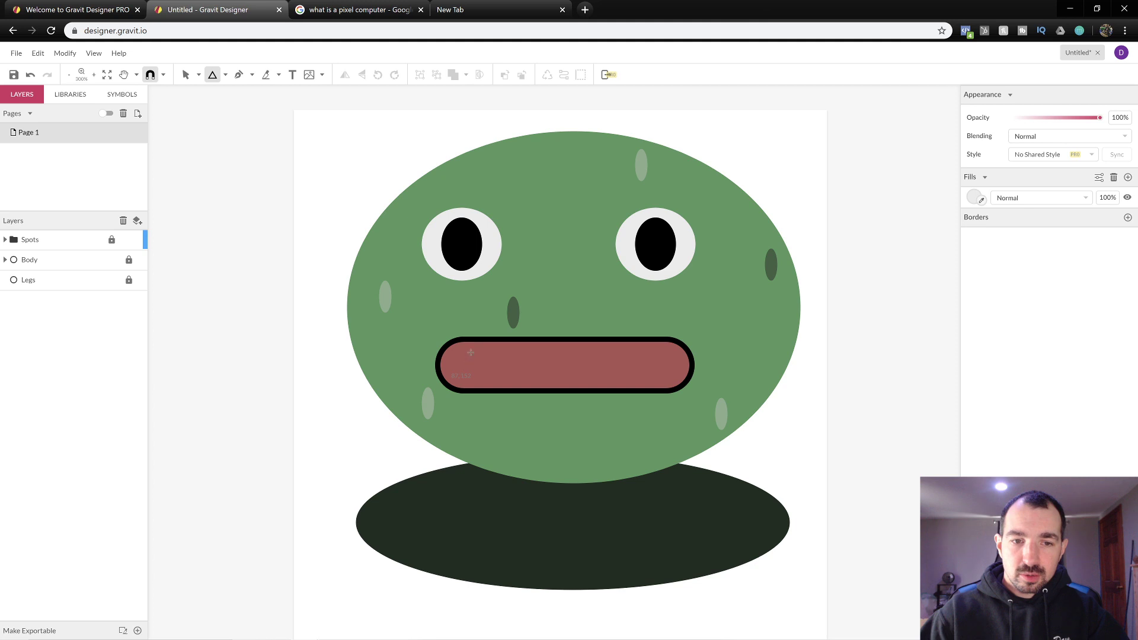
{"action": "mouse_move", "coordinate": [448, 379]}
{"action": "left_mouse_down"}
{"action": "mouse_move", "coordinate": [468, 356]}
{"action": "mouse_move", "coordinate": [456, 347]}
{"action": "mouse_move", "coordinate": [442, 356]}
{"action": "mouse_move", "coordinate": [477, 380]}
{"action": "left_mouse_up"}
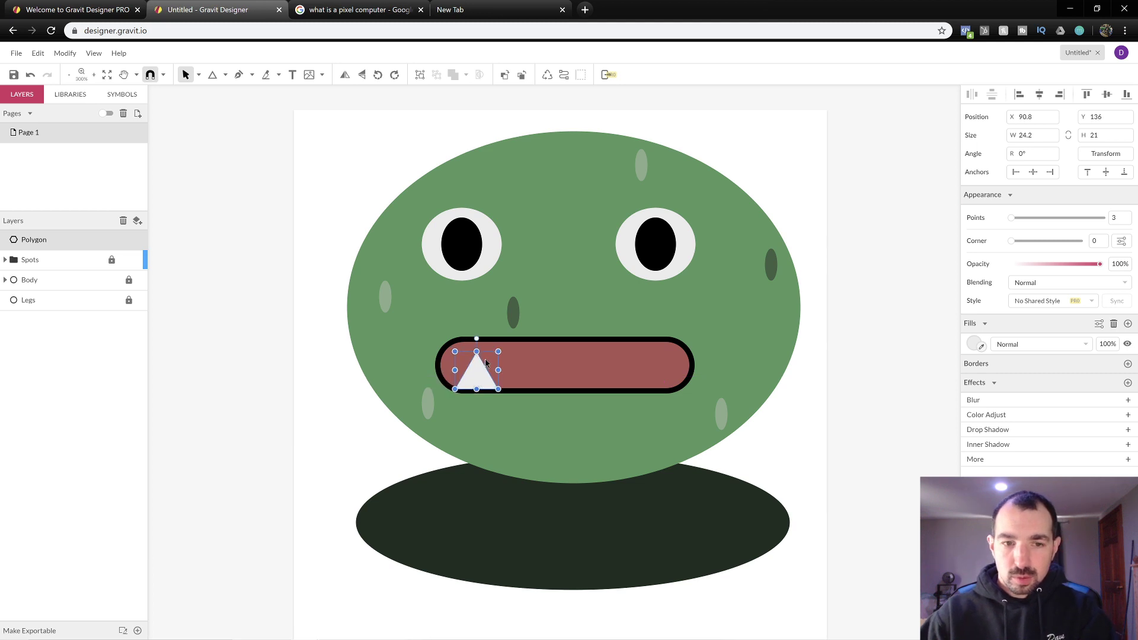
{"action": "left_click", "coordinate": [588, 404]}
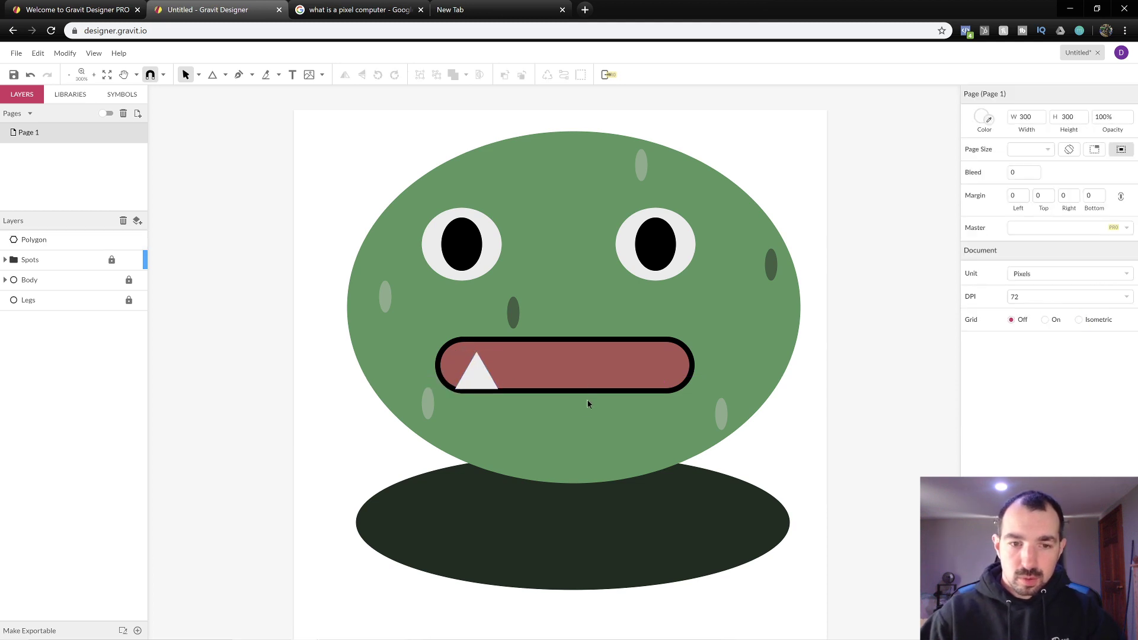
- Shift the triangular tooth slightly right along the mouth's lower edge, to about X 94.8, Y 136
{"action": "left_click", "coordinate": [477, 374]}
{"action": "mouse_move", "coordinate": [478, 374]}
{"action": "left_mouse_down"}
{"action": "mouse_move", "coordinate": [489, 380]}
{"action": "mouse_move", "coordinate": [483, 368]}
{"action": "left_mouse_up"}
{"action": "left_click", "coordinate": [529, 365]}
{"action": "left_click", "coordinate": [516, 379]}
{"action": "left_click", "coordinate": [484, 370]}
{"action": "left_click", "coordinate": [542, 368]}
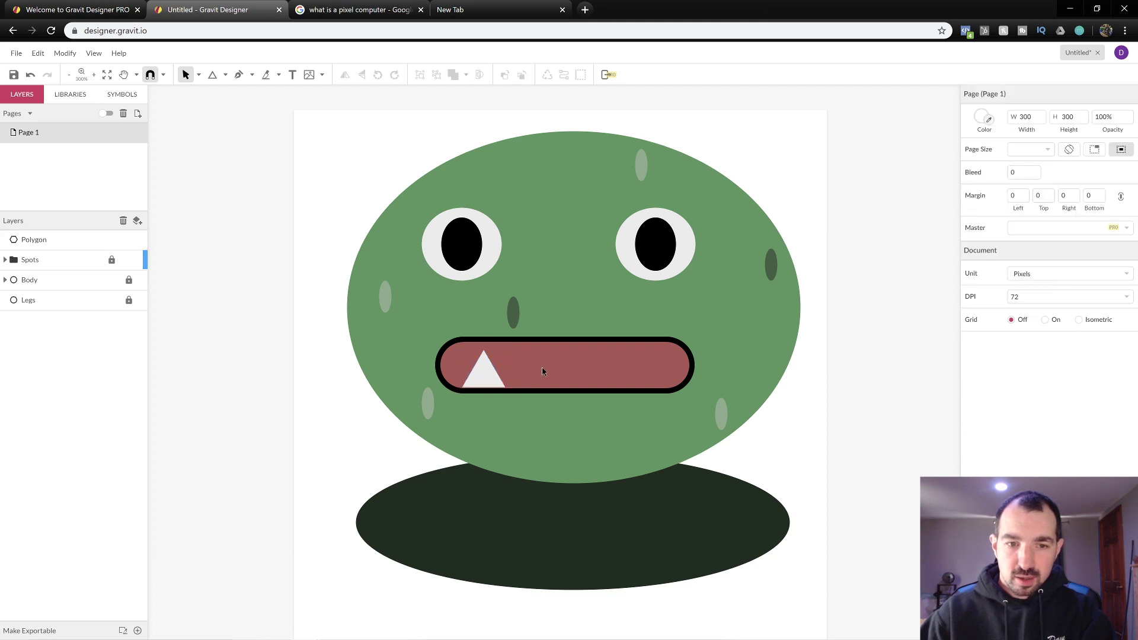
{"action": "left_click", "coordinate": [484, 383]}
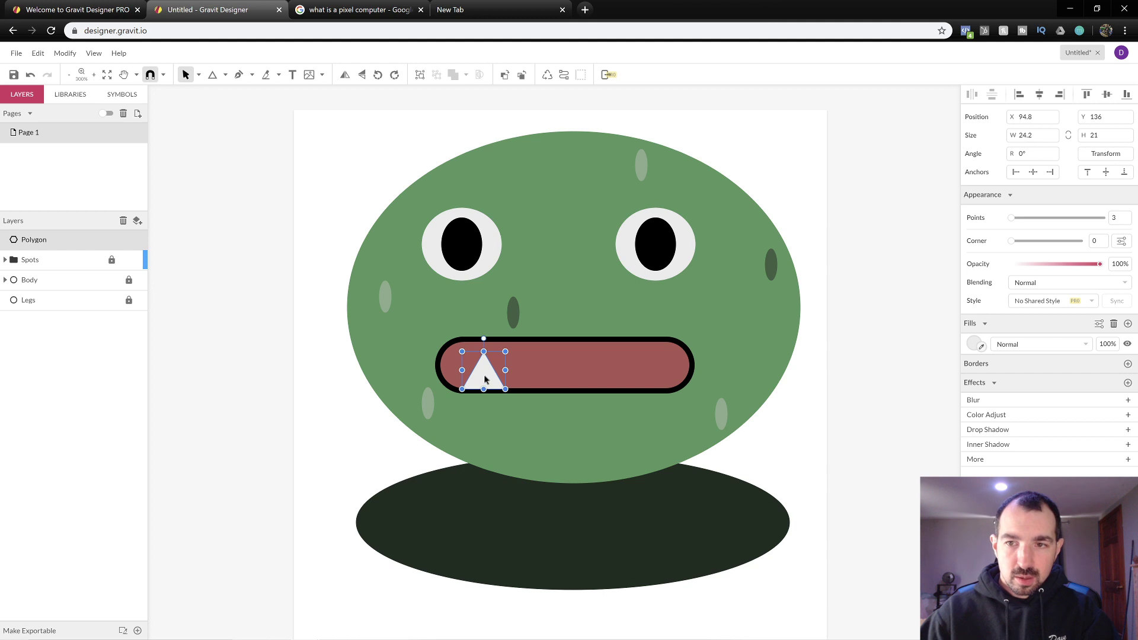
{"action": "key", "text": "Up"}
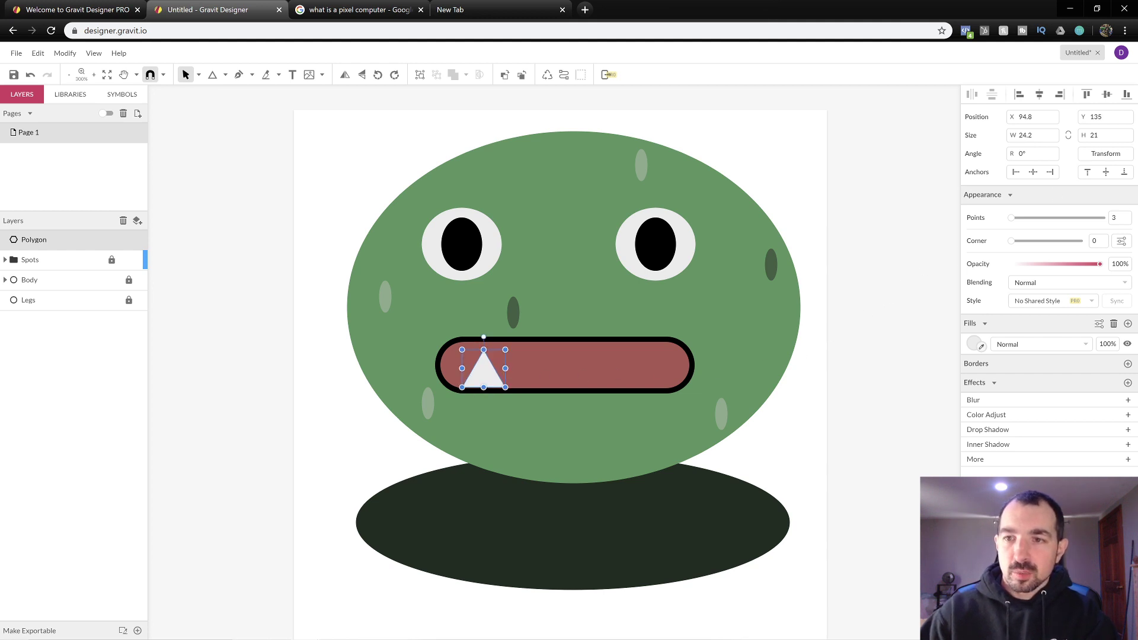
{"action": "key", "text": "Down"}
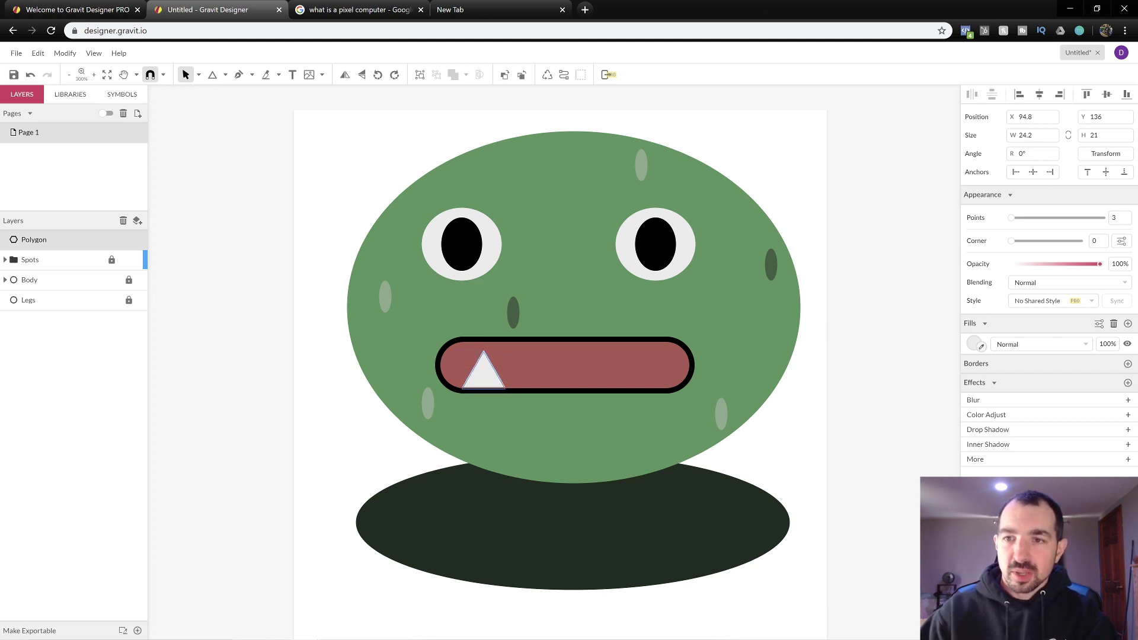
{"action": "key", "text": "Up"}
{"action": "key", "text": "Down"}
{"action": "key", "text": "Down"}
{"action": "key", "text": "Up"}
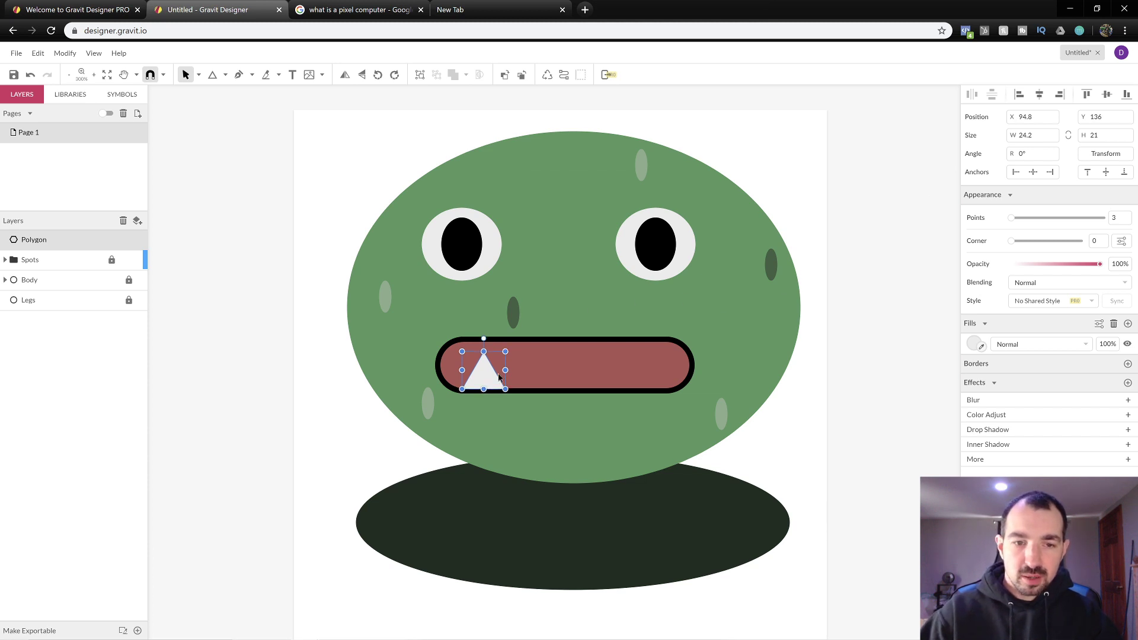
- Duplicate the tooth twice along the mouth's lower edge, placing the copies at about X 139.8 and X 183.8, Y 136
{"action": "key", "text": "ctrl+d"}
{"action": "left_click_drag", "start_coordinate": [486, 370], "coordinate": [566, 372]}
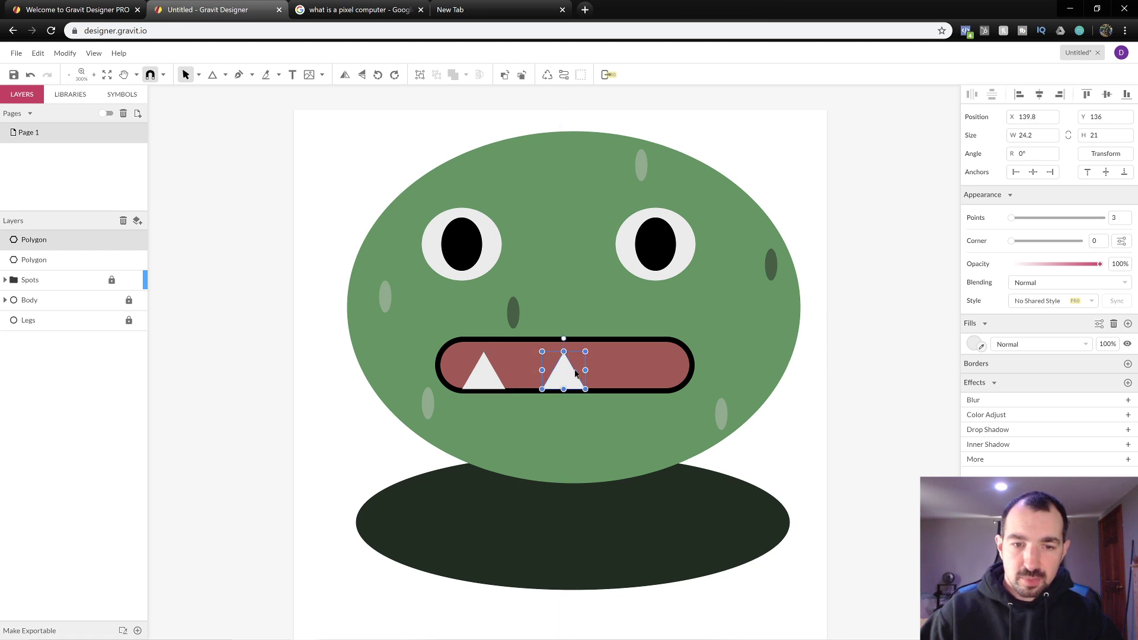
{"action": "left_click_drag", "start_coordinate": [481, 377], "coordinate": [639, 370]}
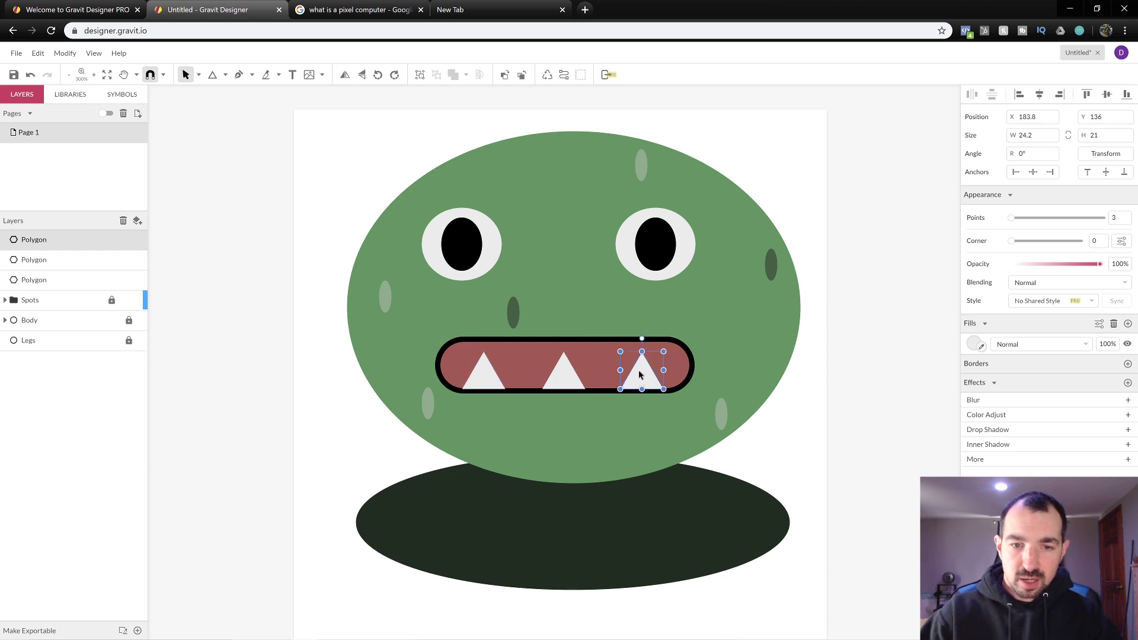
{"action": "left_click", "coordinate": [878, 422]}
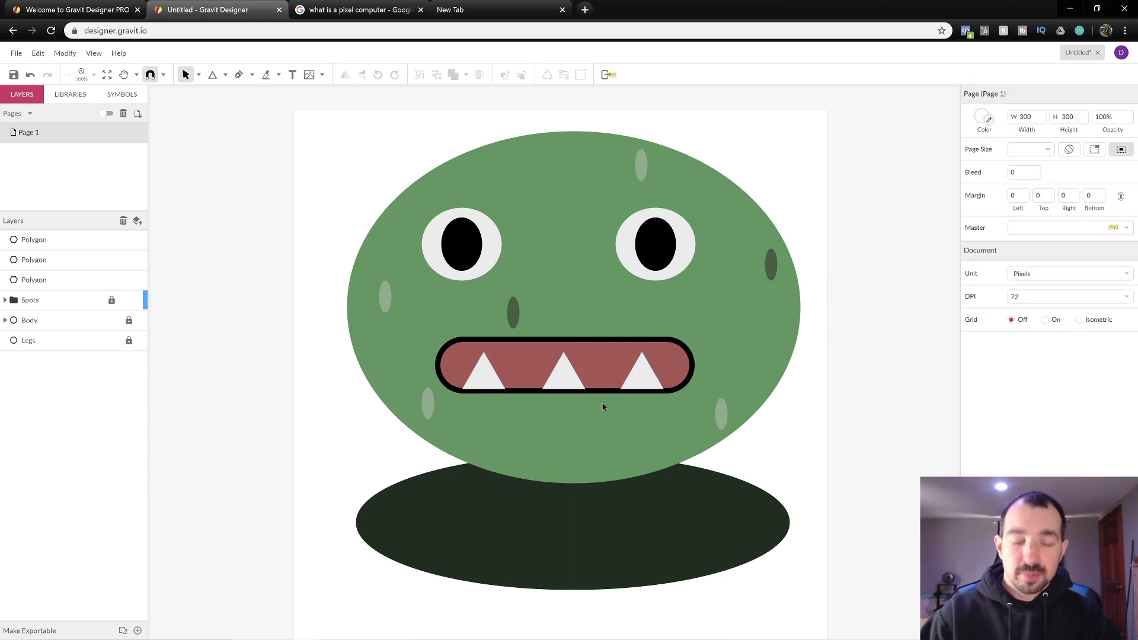
- Duplicate the middle tooth, place the copy at about X 119, Y 131 against the mouth's upper edge, and flip it vertically
{"action": "left_click", "coordinate": [572, 376]}
{"action": "key", "text": "ctrl+d"}
{"action": "left_click_drag", "start_coordinate": [565, 376], "coordinate": [536, 369]}
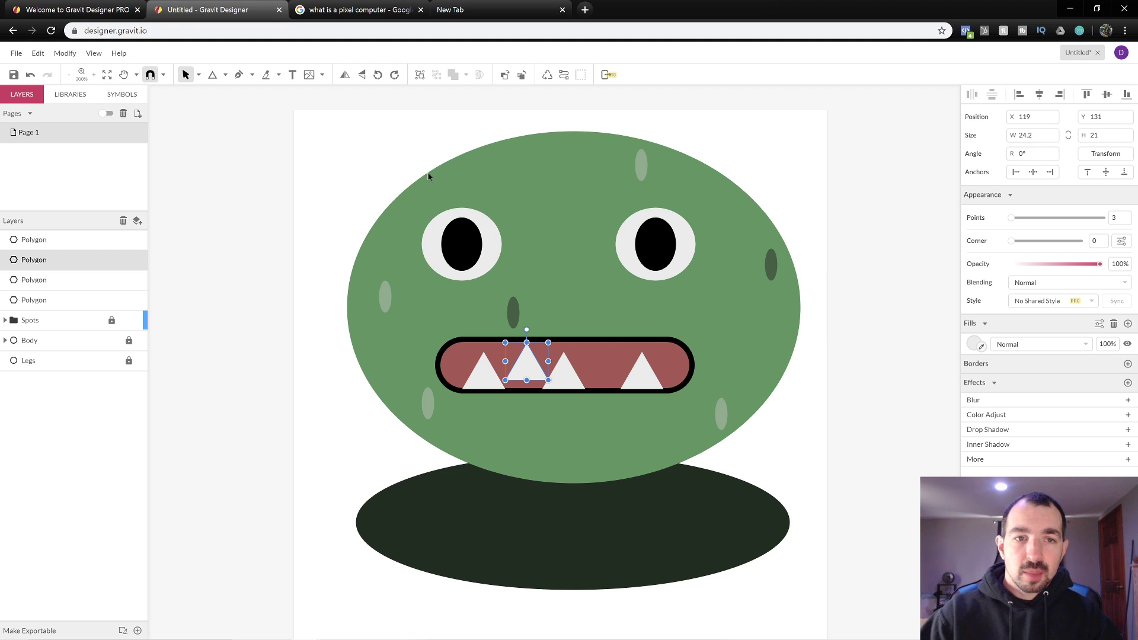
{"action": "left_click", "coordinate": [361, 75]}
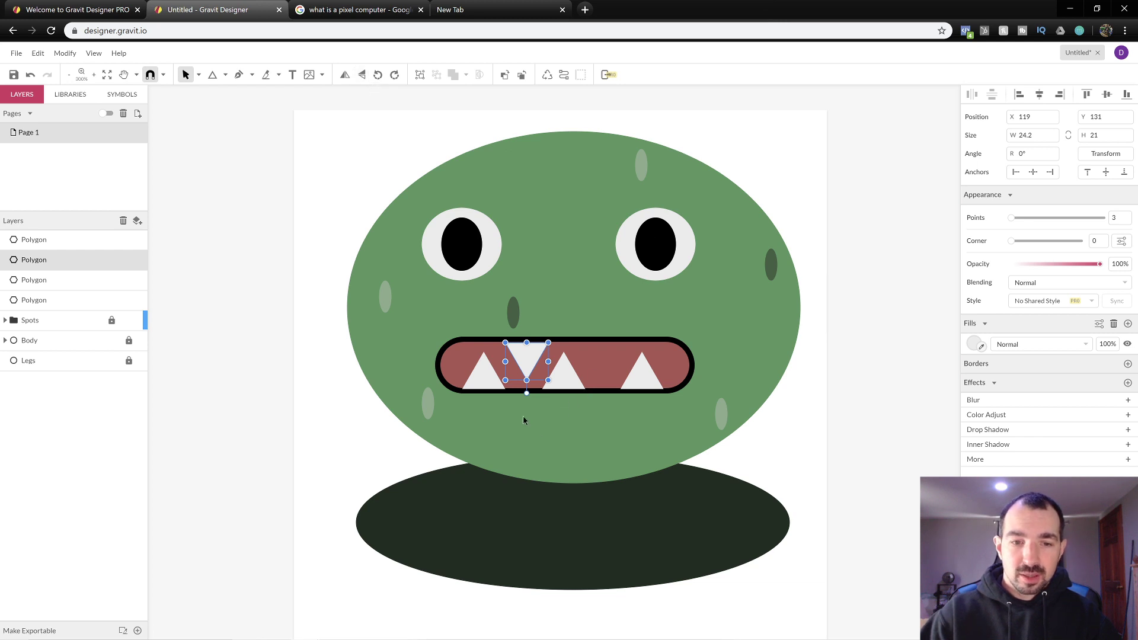
- Duplicate the inverted tooth and place the copy between the middle and right lower teeth, at about X 162, Y 131
{"action": "key", "text": "ctrl+d"}
{"action": "left_click_drag", "start_coordinate": [524, 360], "coordinate": [610, 360]}
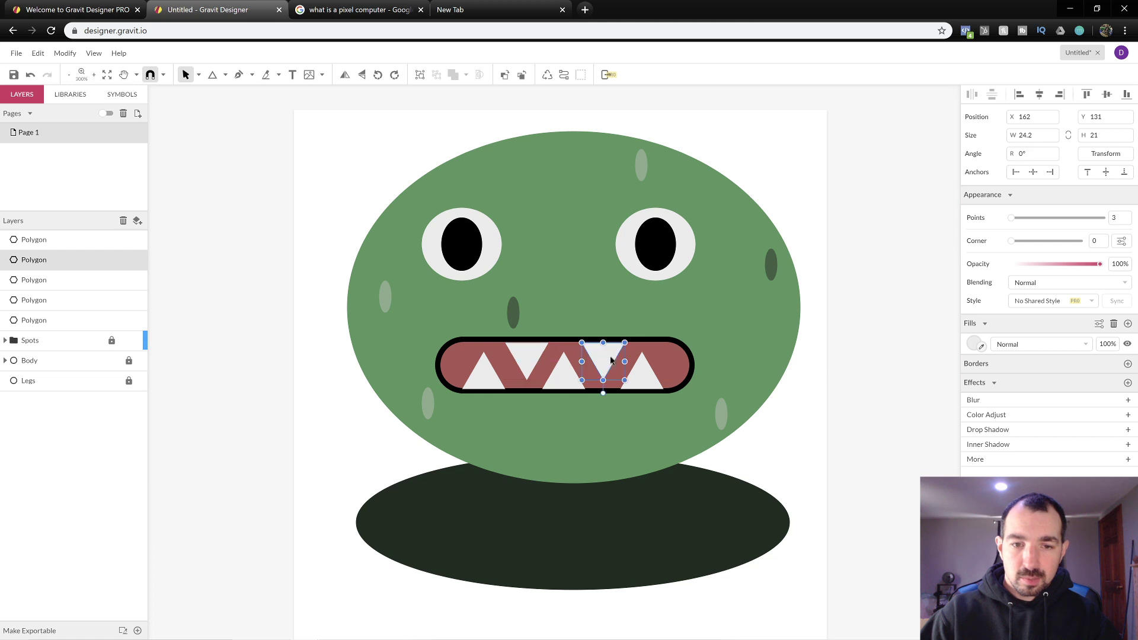
{"action": "left_click", "coordinate": [848, 436]}
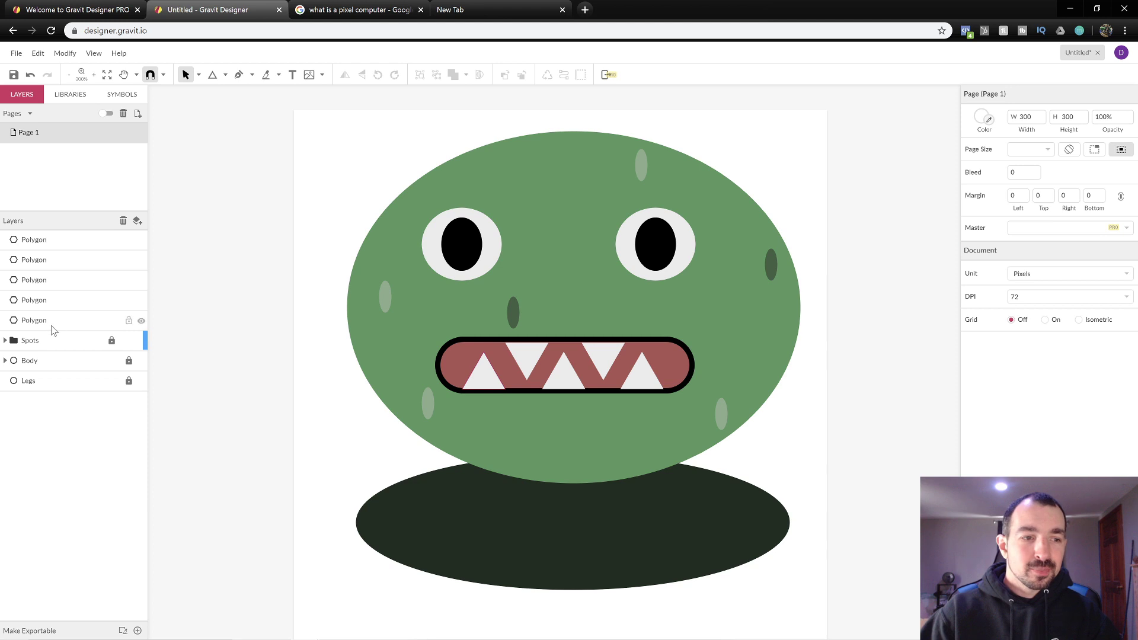
- Add a new layer and name it Teeth
{"action": "left_click", "coordinate": [137, 222]}
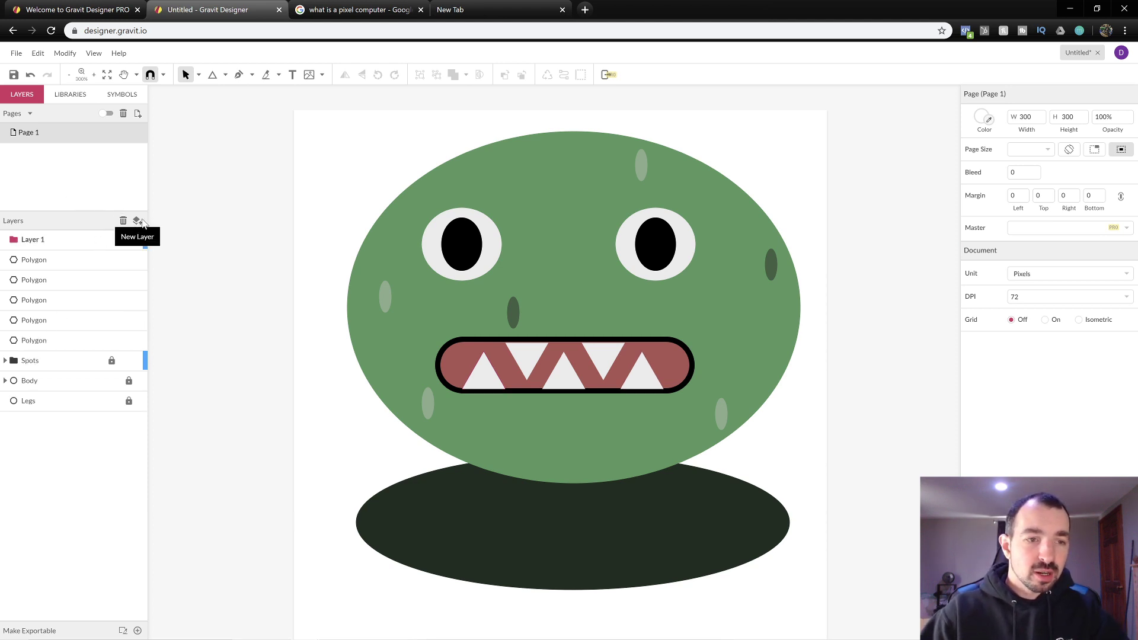
{"action": "double_click", "coordinate": [52, 242]}
{"action": "type", "text": "T"}
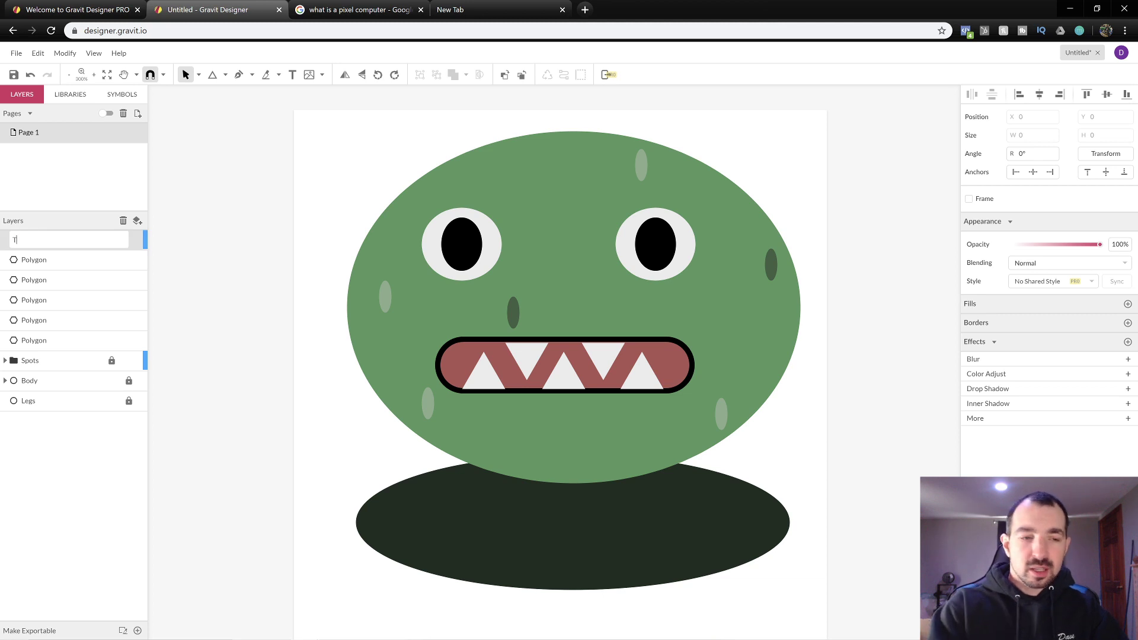
{"action": "type", "text": "eeth"}
{"action": "key", "text": "Return"}
- Move all five tooth polygons into the Teeth layer and lock that layer
{"action": "left_click", "coordinate": [34, 260]}
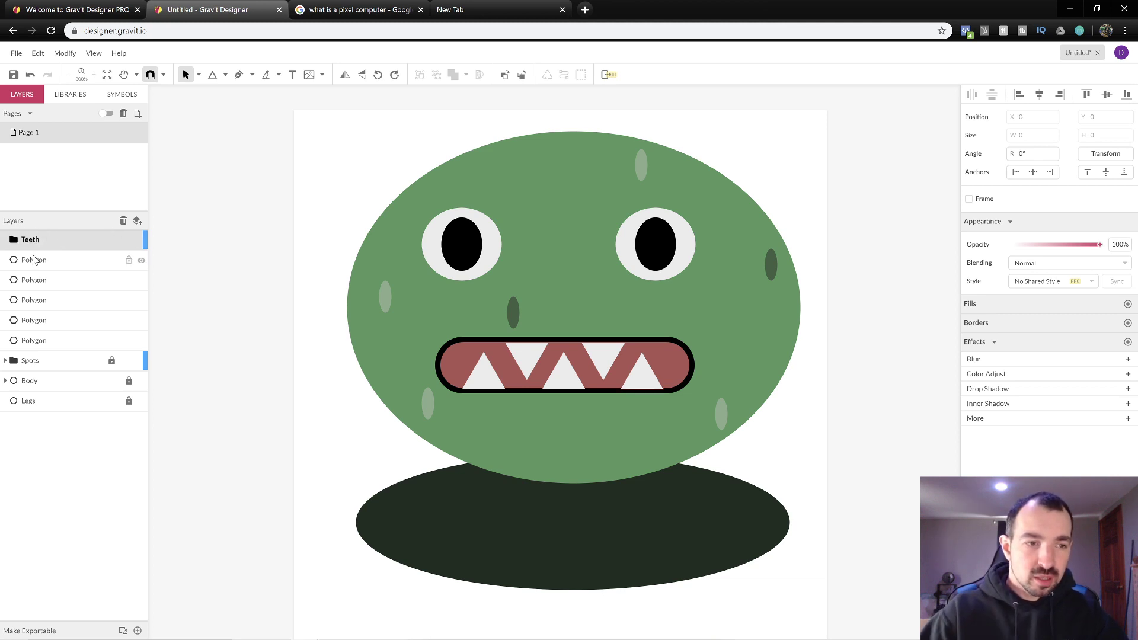
{"action": "left_click", "coordinate": [28, 341], "text": "shift"}
{"action": "left_click_drag", "start_coordinate": [34, 303], "coordinate": [35, 247]}
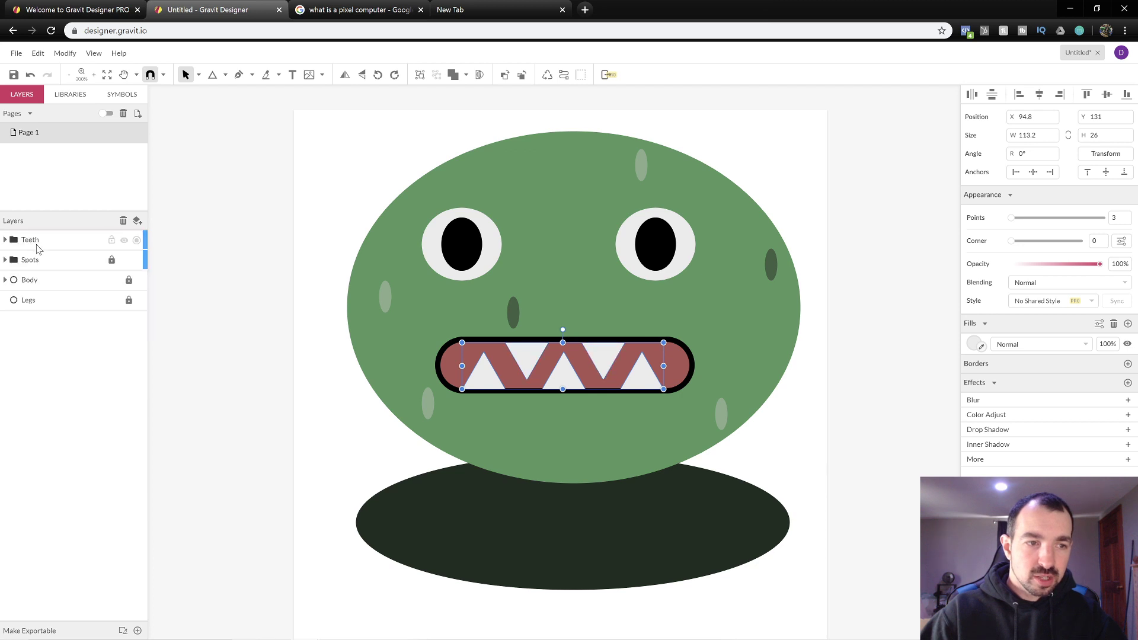
{"action": "left_click", "coordinate": [174, 288]}
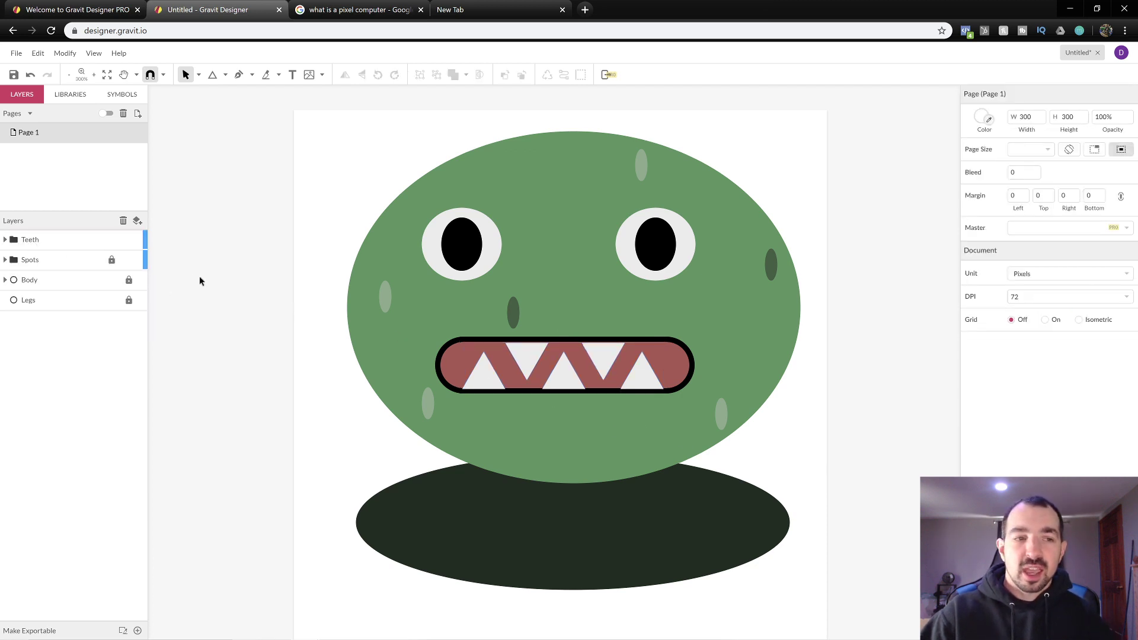
{"action": "left_click", "coordinate": [111, 240]}
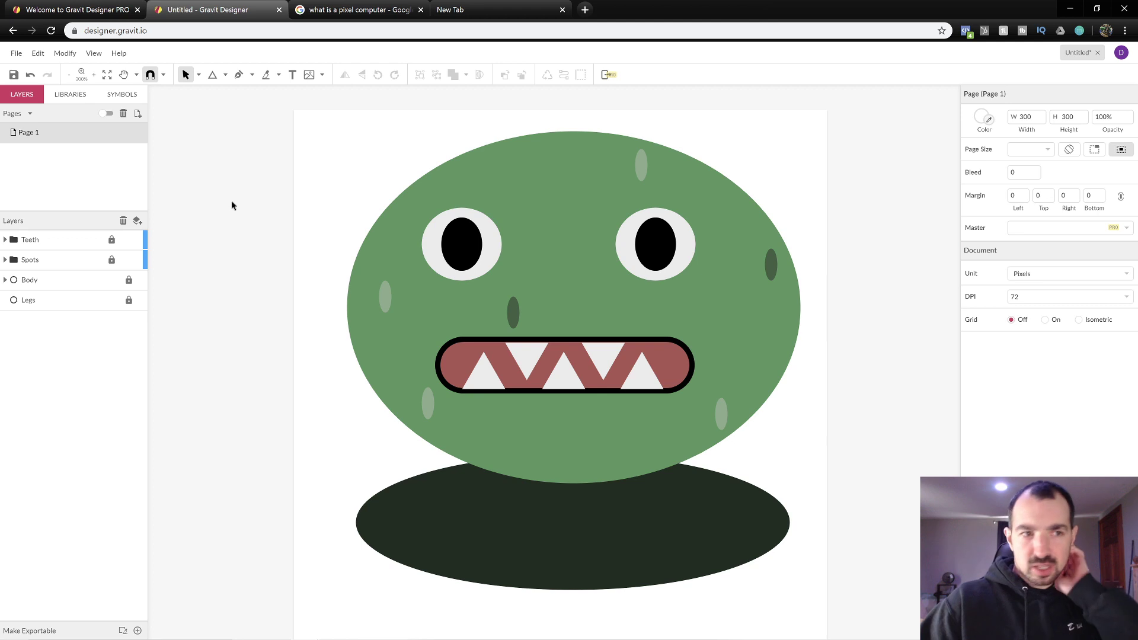
- Save the design to My Cloud under the name enemy1
{"action": "left_click", "coordinate": [15, 54]}
{"action": "left_click", "coordinate": [16, 54]}
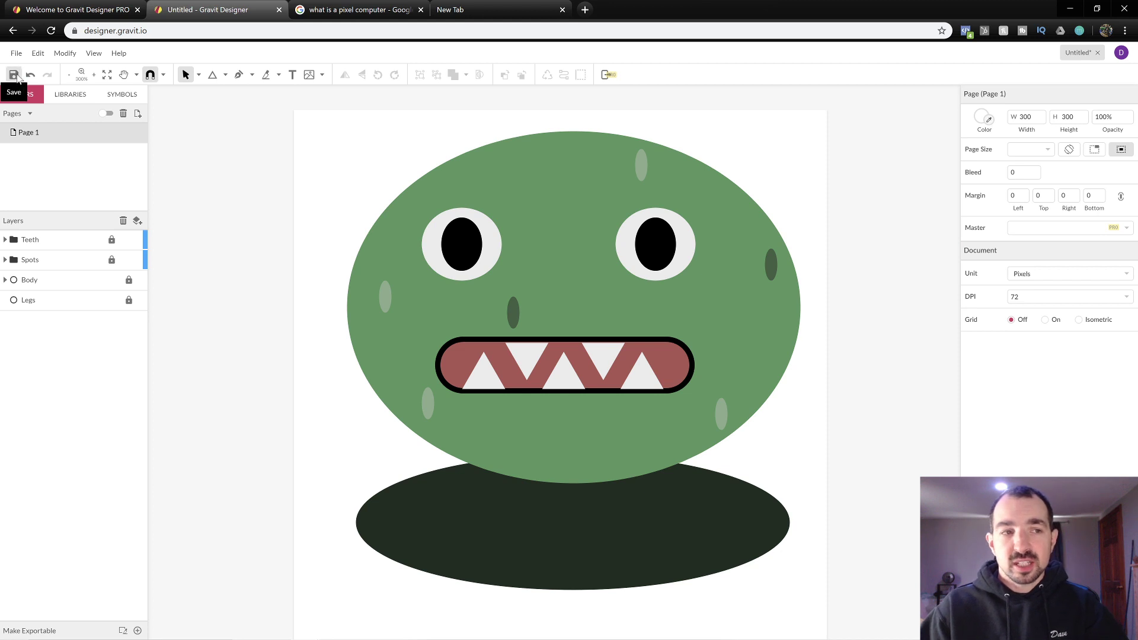
{"action": "left_click", "coordinate": [14, 75]}
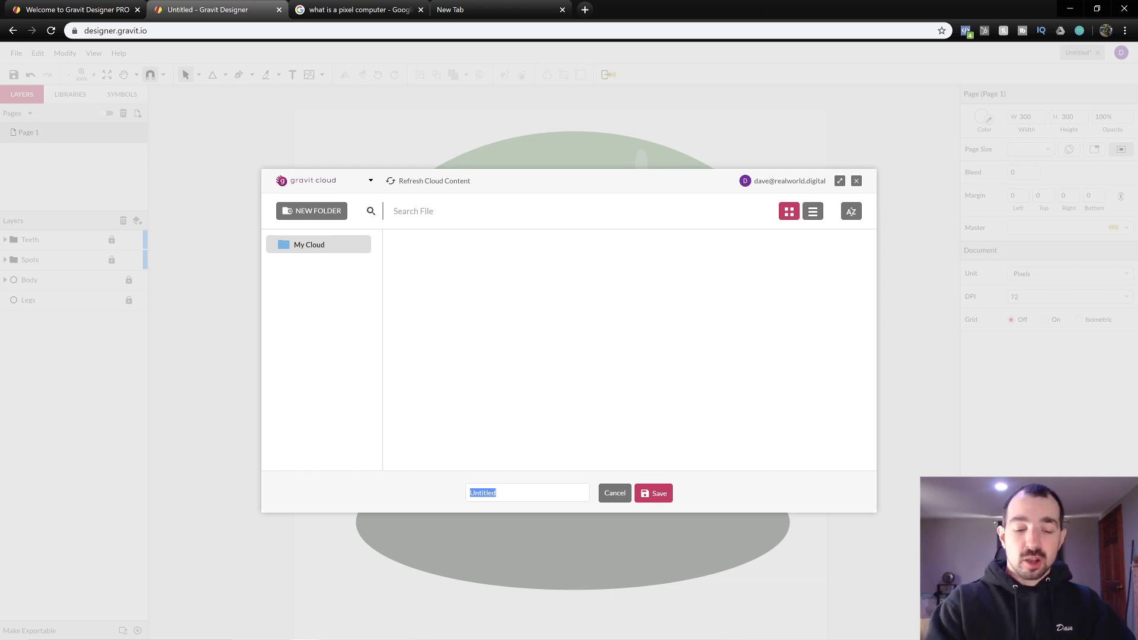
{"action": "type", "text": "enemy1"}
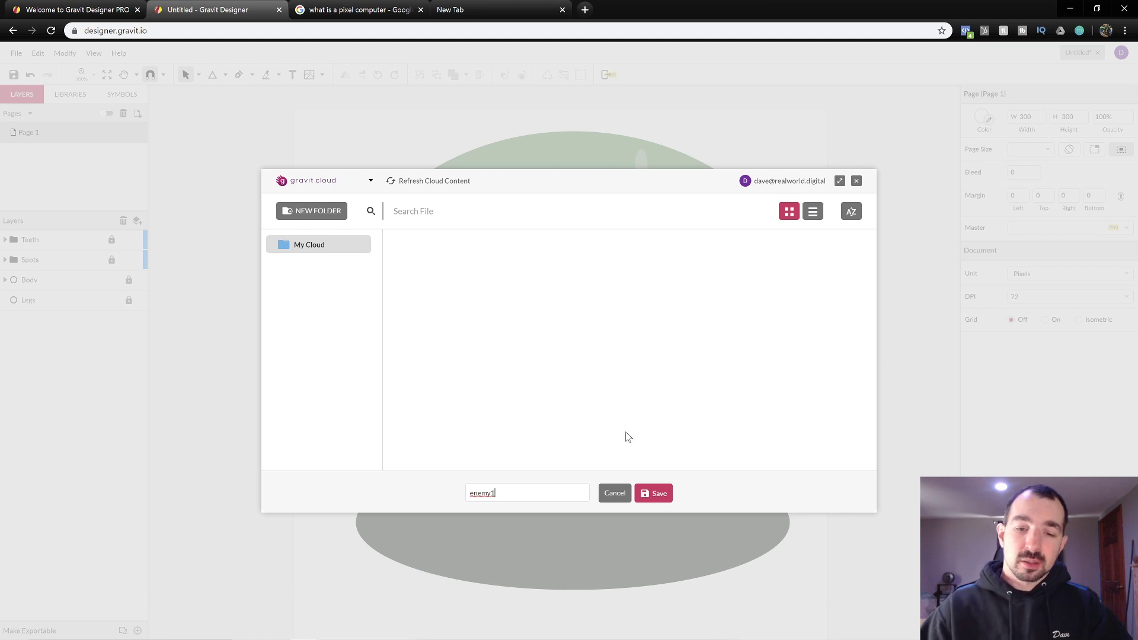
{"action": "left_click", "coordinate": [653, 493]}
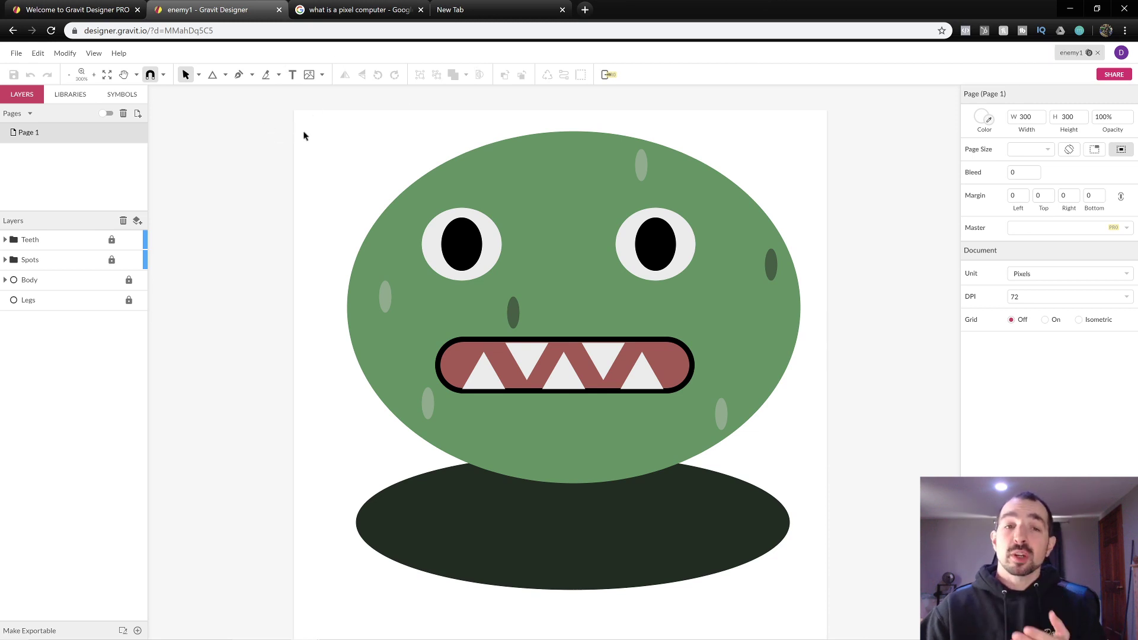
- Export the monster design as a PNG image
{"action": "left_click", "coordinate": [16, 53]}
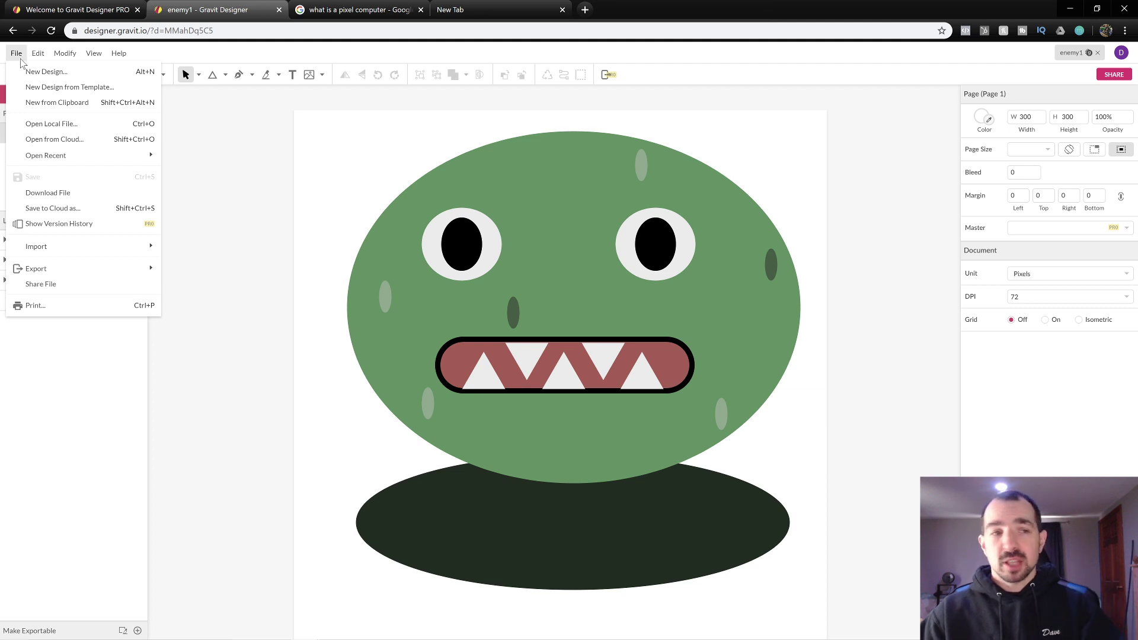
{"action": "mouse_move", "coordinate": [76, 270]}
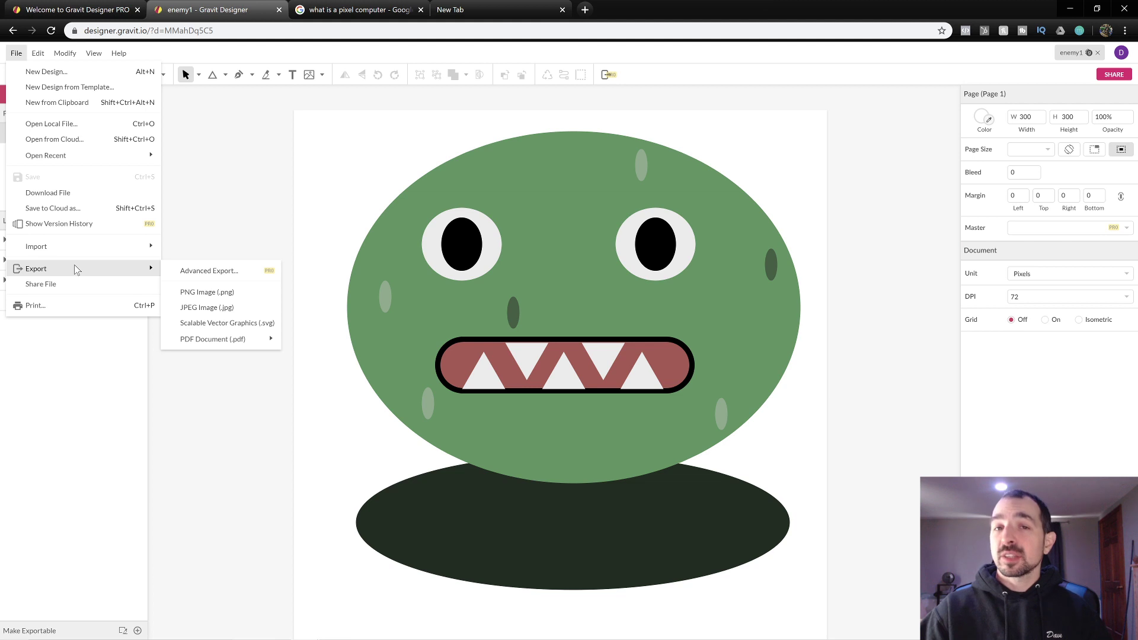
{"action": "left_click", "coordinate": [242, 295]}
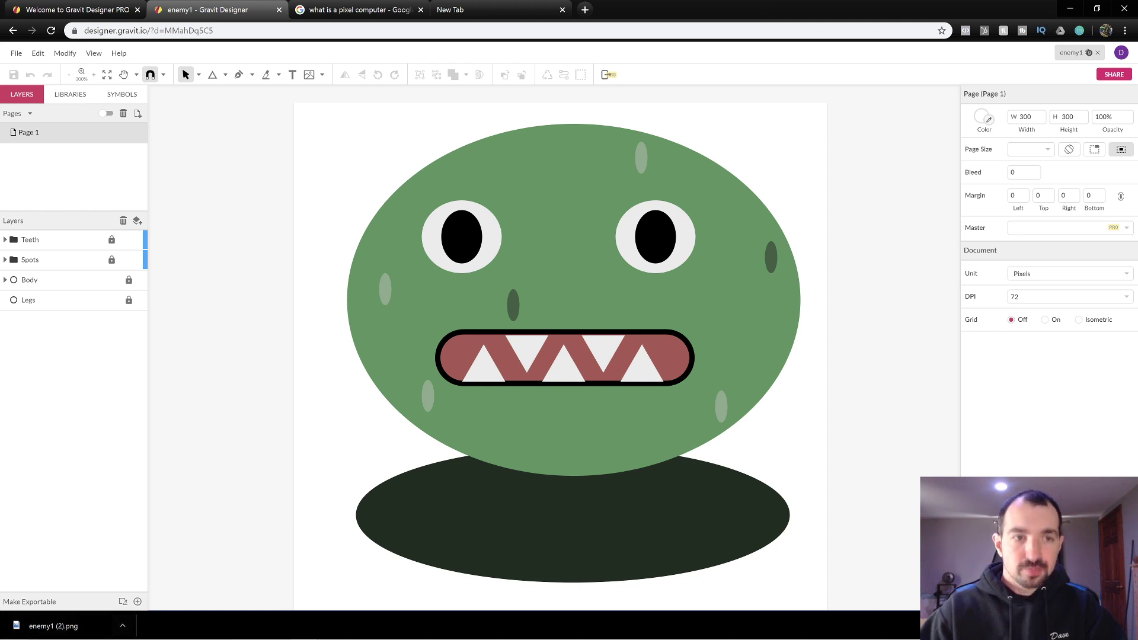
- Switch to Ready Maker and leave the running game to return to its scene editor
{"action": "key", "text": "alt+Tab"}
{"action": "key", "text": "alt+Tab"}
{"action": "key", "text": "alt+Tab"}
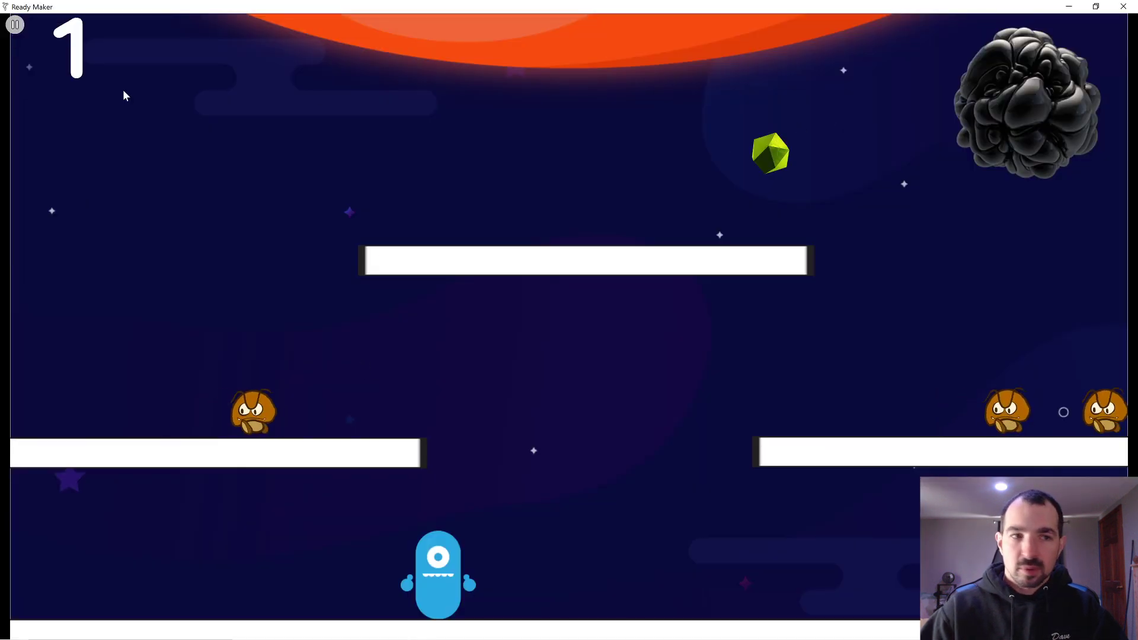
{"action": "left_click", "coordinate": [15, 25]}
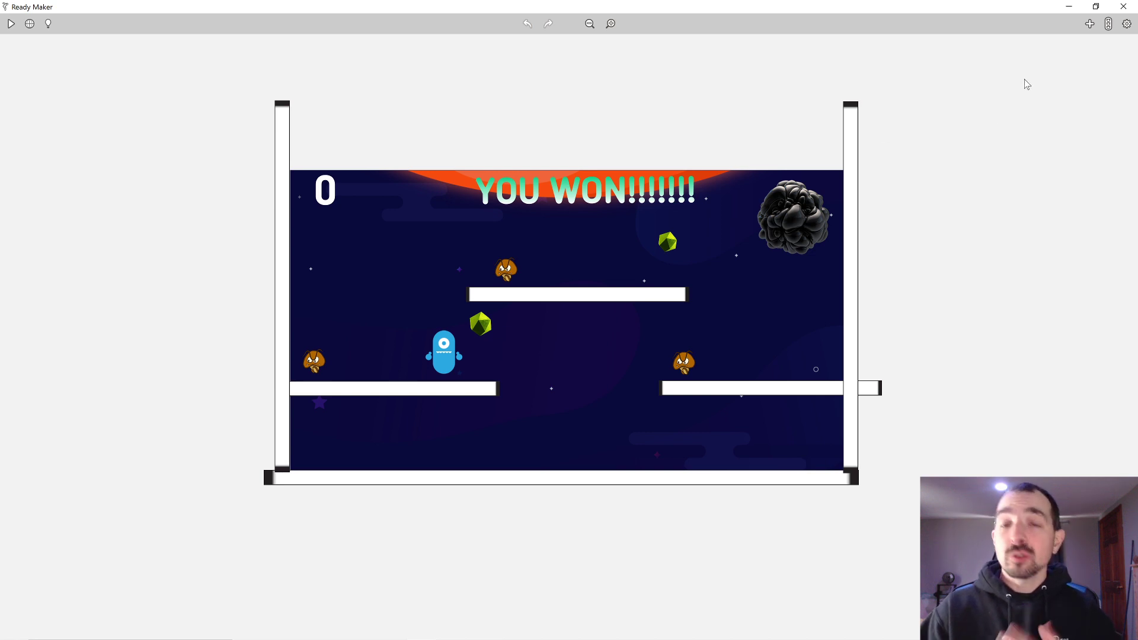
- Start uploading a new artwork asset and name it Enemy1
{"action": "left_click", "coordinate": [1090, 23]}
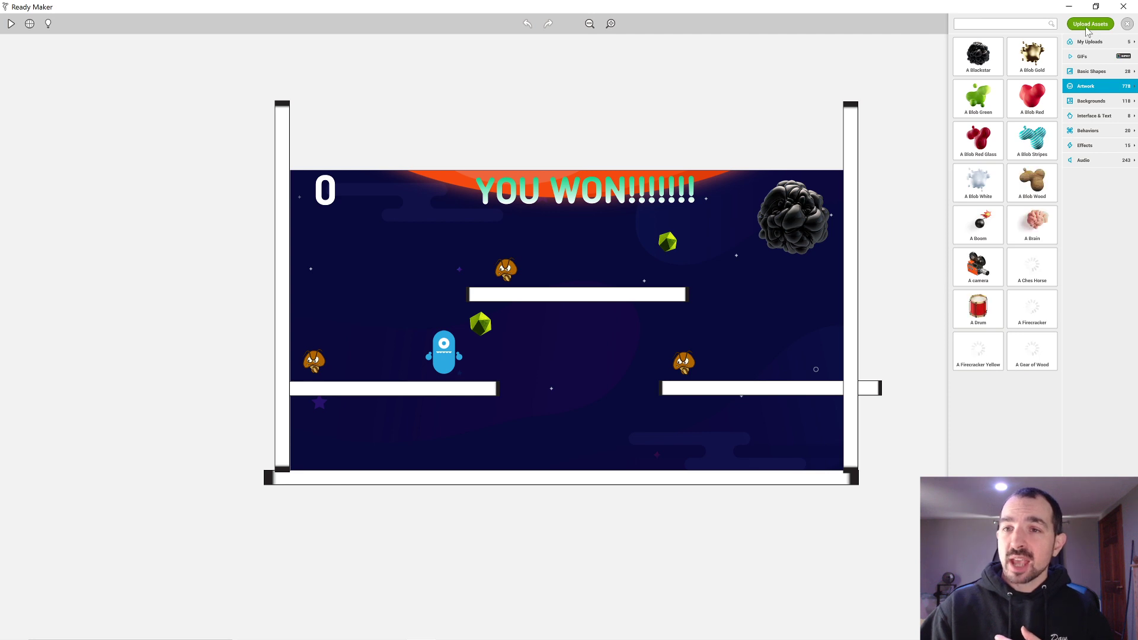
{"action": "left_click", "coordinate": [1090, 25]}
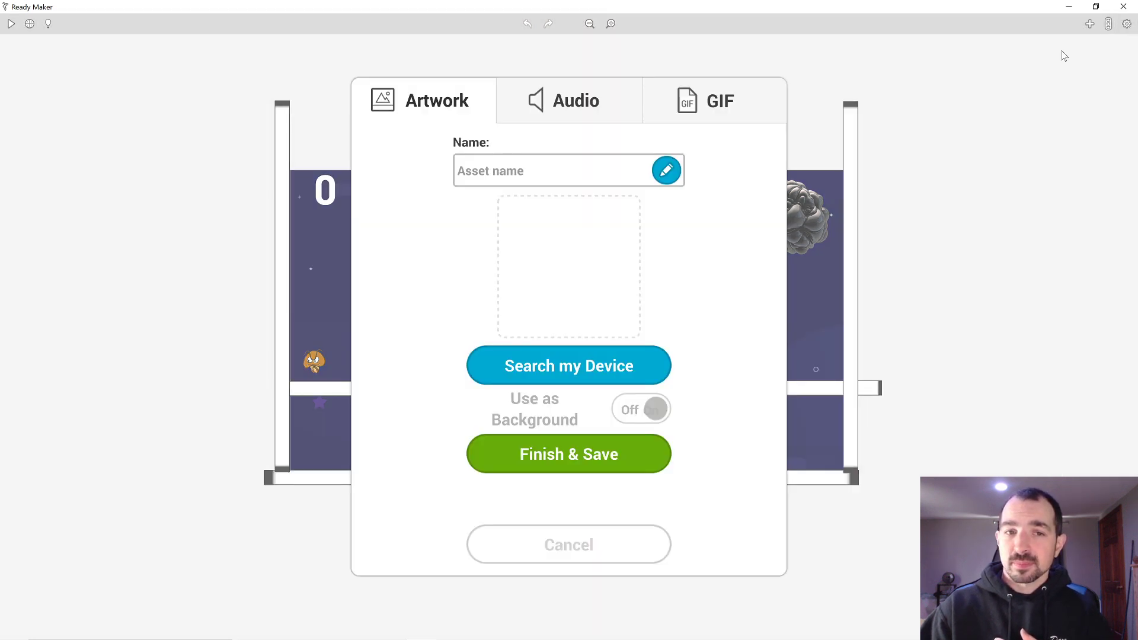
{"action": "left_click", "coordinate": [546, 176]}
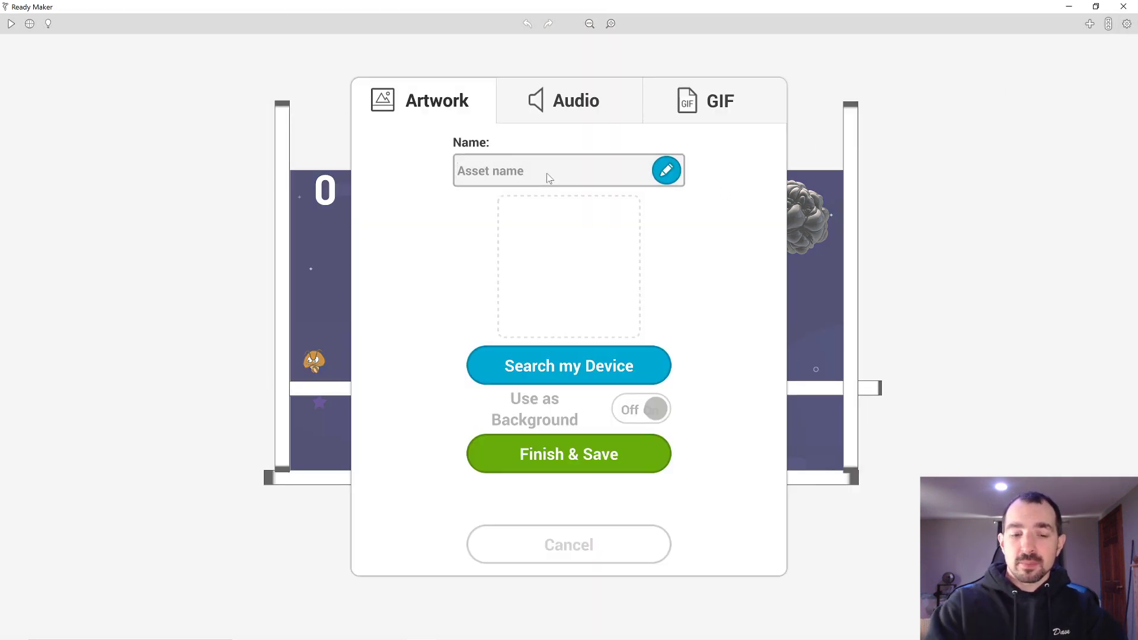
{"action": "type", "text": "Enemy1"}
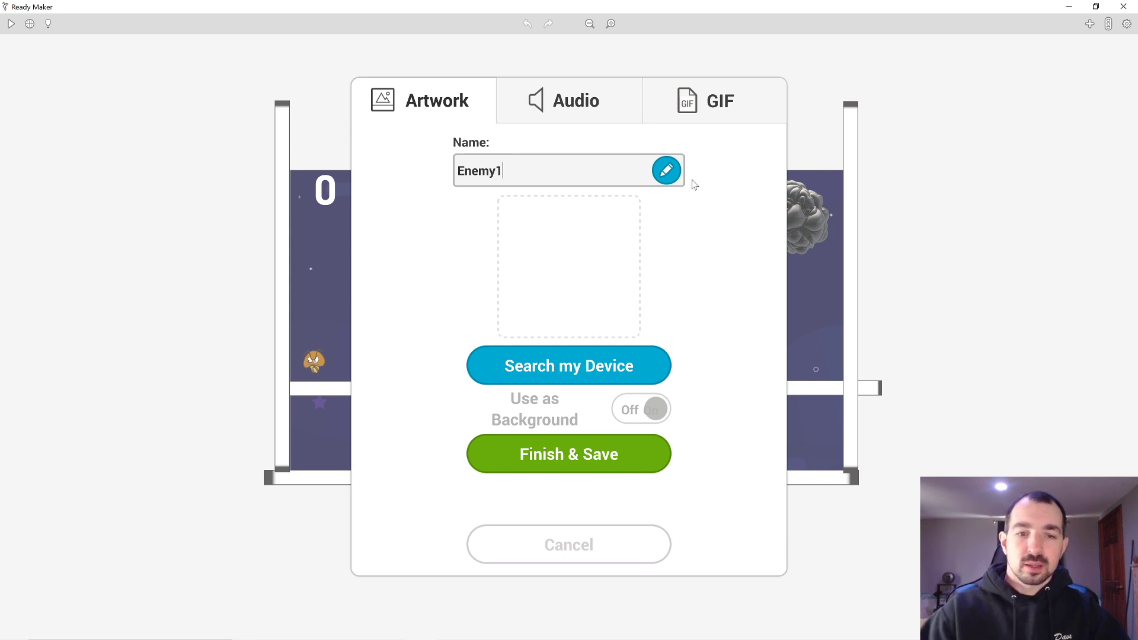
- Load enemy1 (2).png from the Downloads folder as the asset's image and save the uploaded asset
{"action": "left_click", "coordinate": [615, 368]}
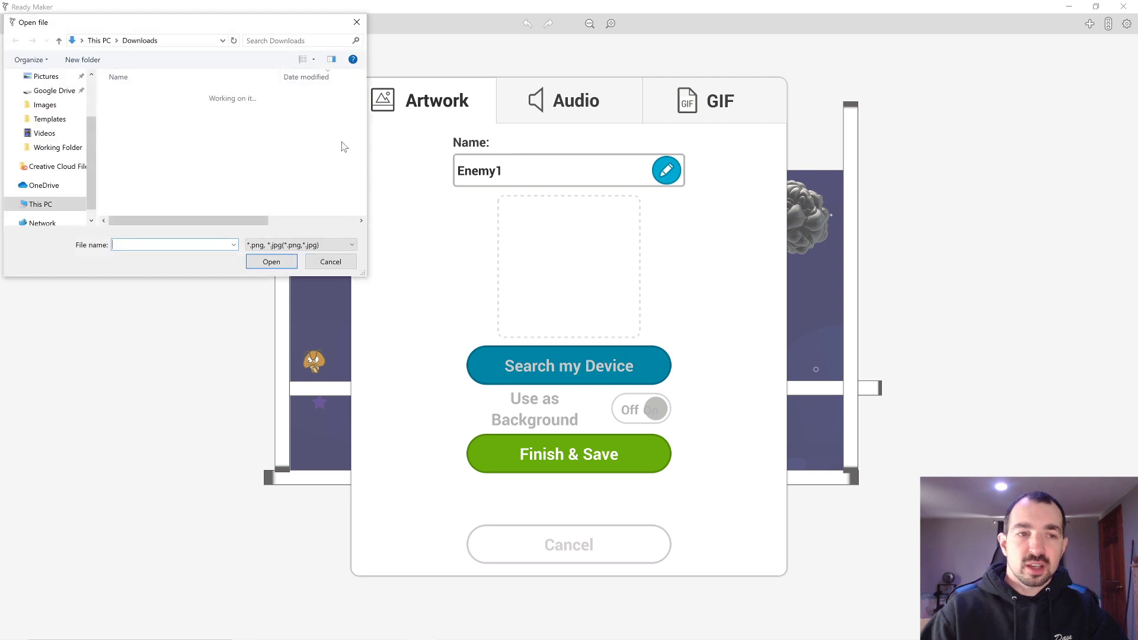
{"action": "left_click", "coordinate": [155, 109]}
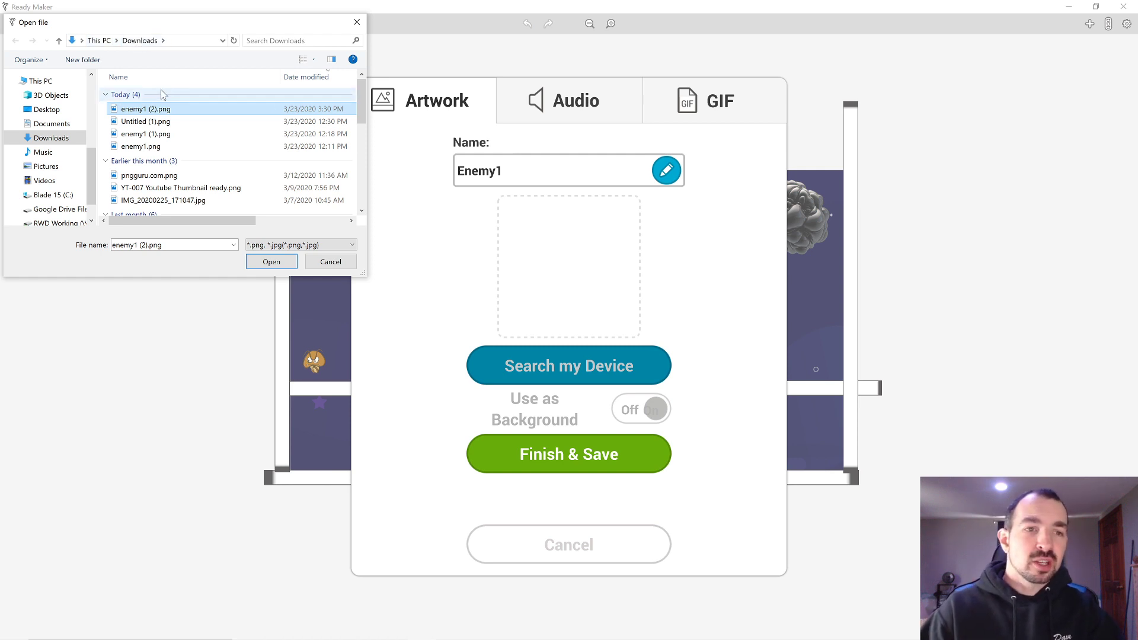
{"action": "left_click", "coordinate": [149, 110]}
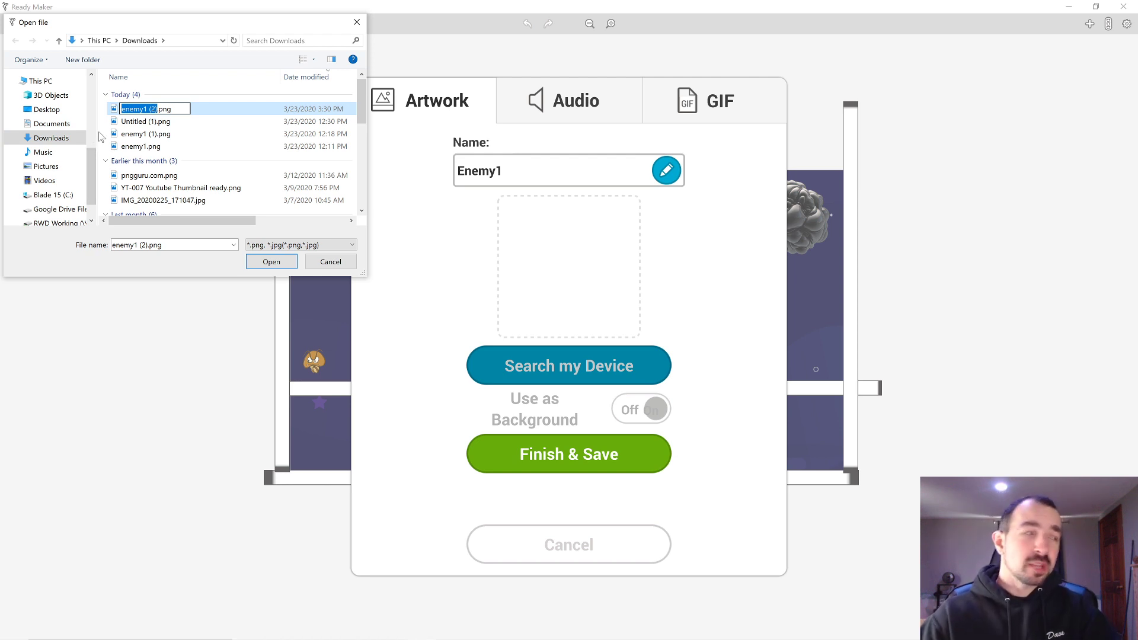
{"action": "left_click", "coordinate": [115, 110]}
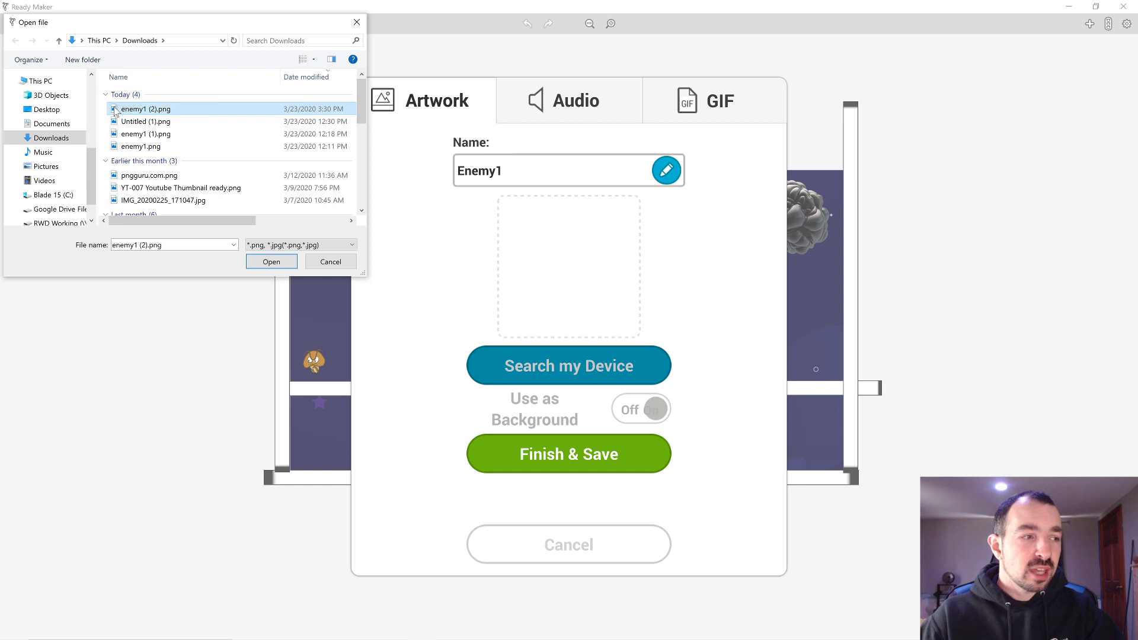
{"action": "left_click", "coordinate": [276, 262]}
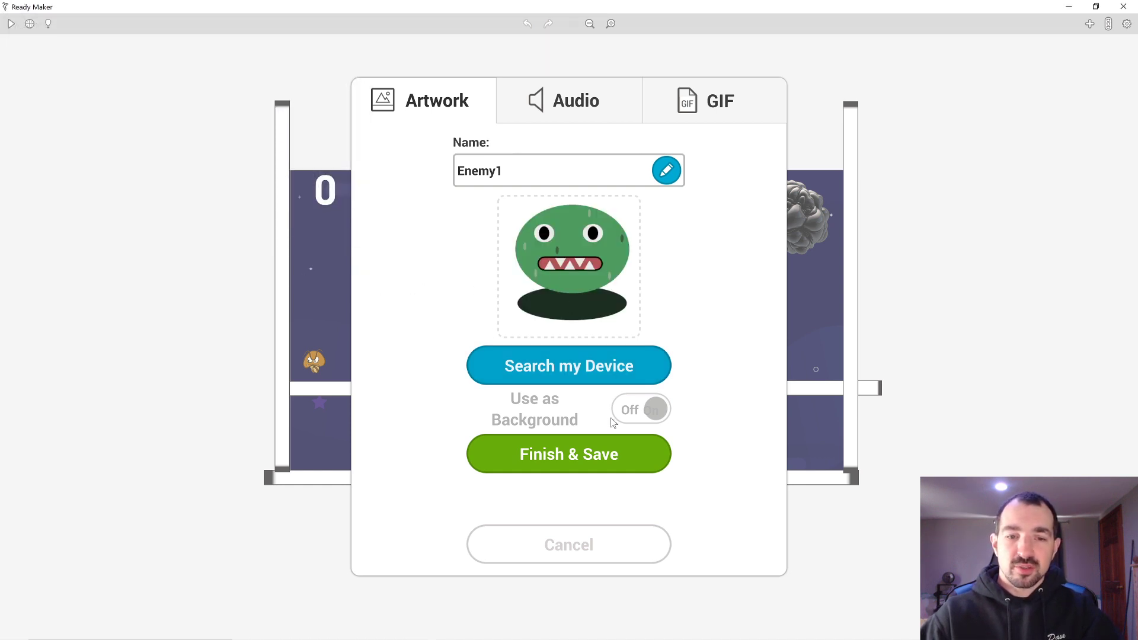
{"action": "left_click", "coordinate": [580, 454]}
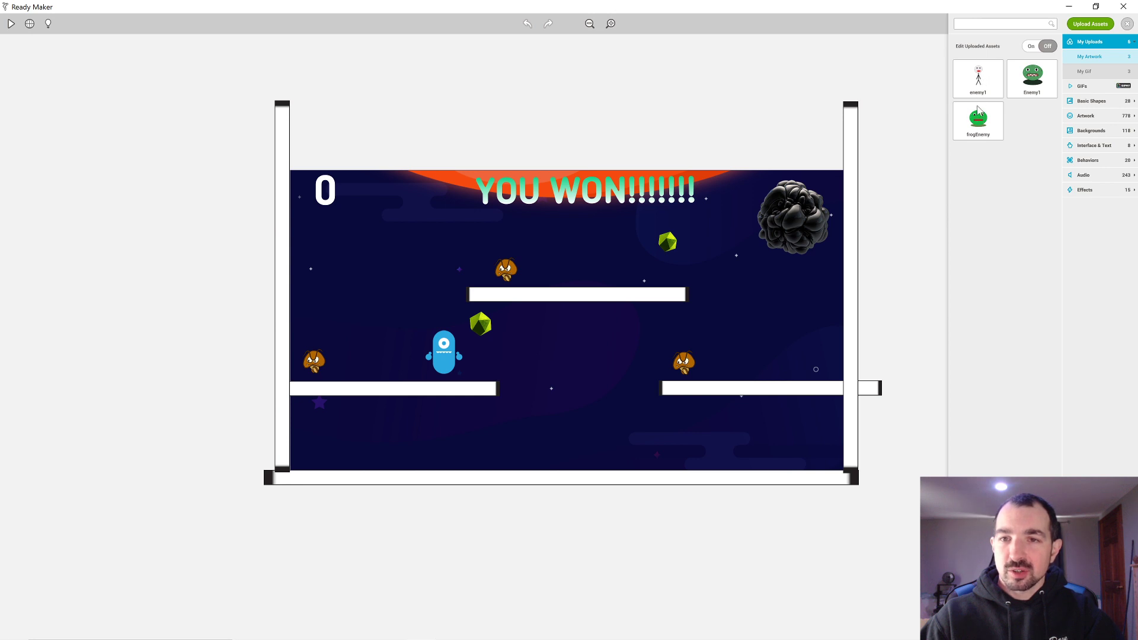
- Try the uploaded Enemy1 artwork in the scene above the right-hand platform and delete the placed copy
{"action": "left_click_drag", "start_coordinate": [1032, 81], "coordinate": [774, 323]}
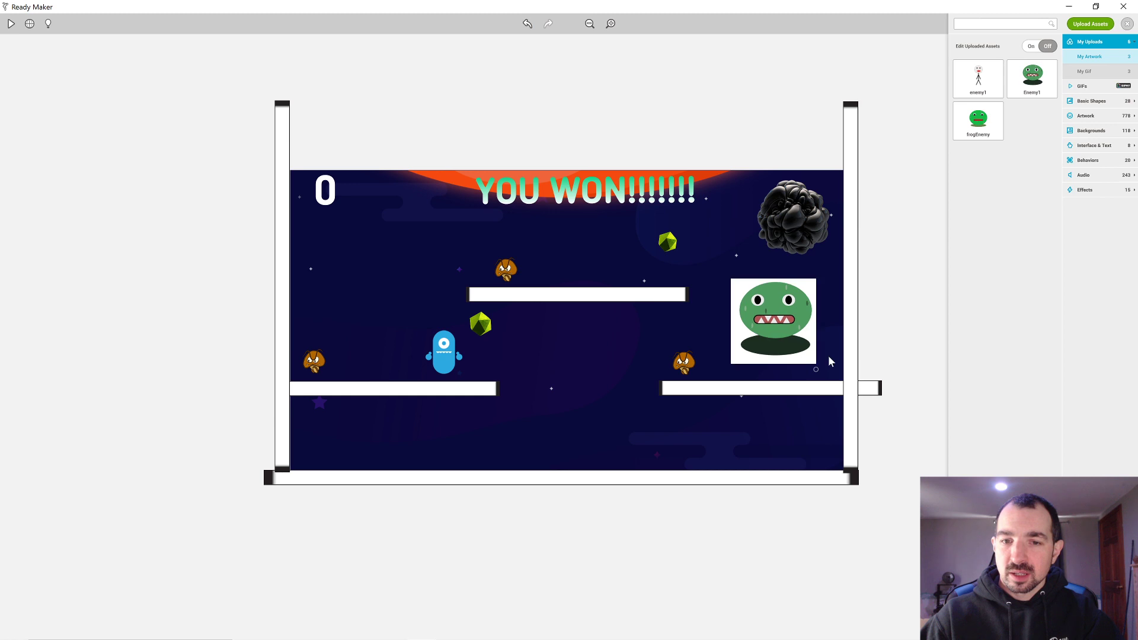
{"action": "left_click", "coordinate": [768, 332]}
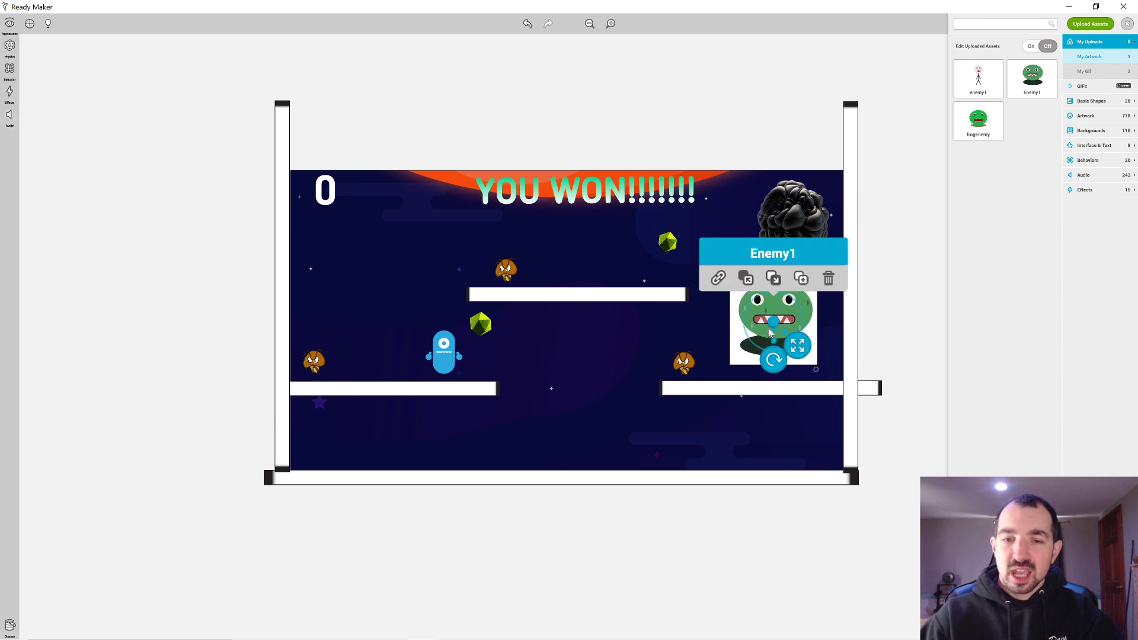
{"action": "left_click", "coordinate": [926, 331]}
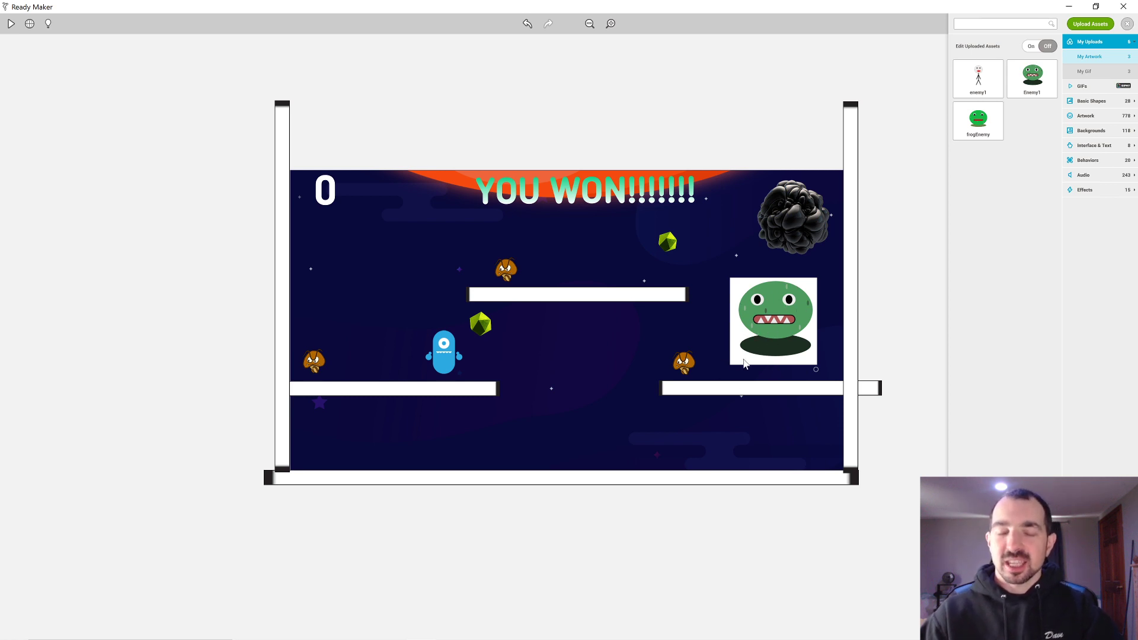
{"action": "left_click", "coordinate": [773, 338]}
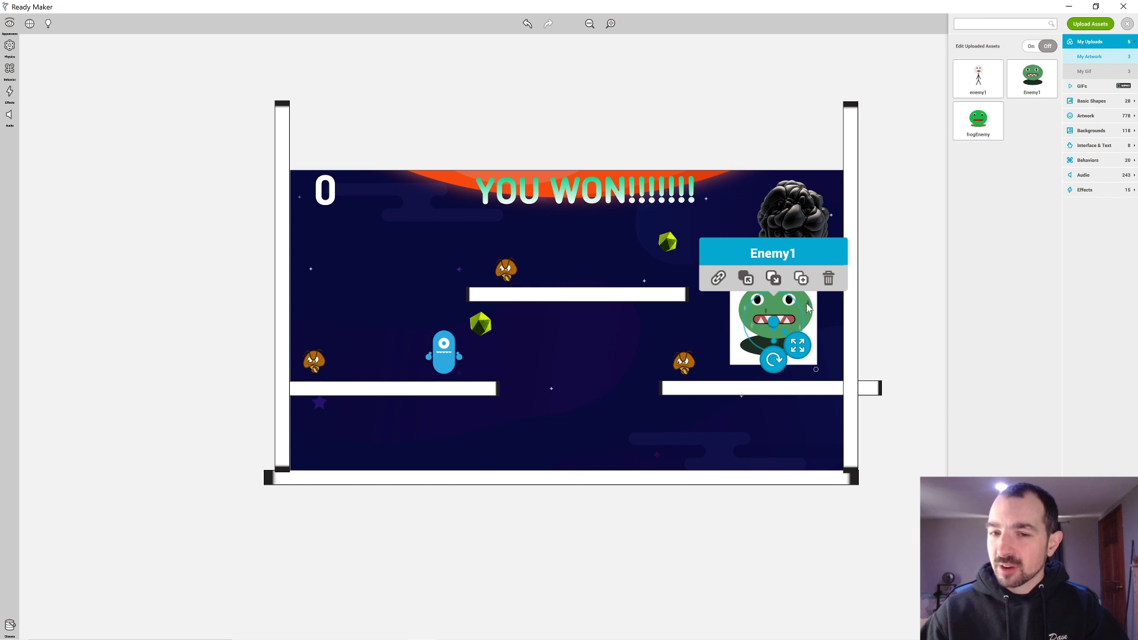
{"action": "left_click", "coordinate": [829, 278]}
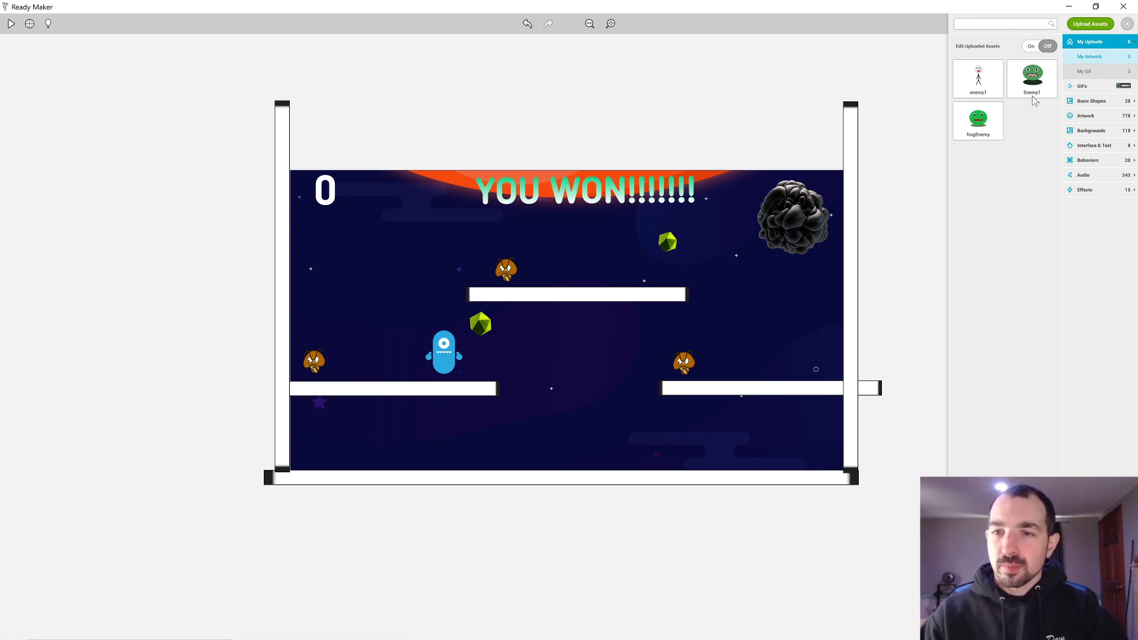
- Open the uploaded Enemy1 asset for editing and permanently delete it from the uploads
{"action": "left_click", "coordinate": [1032, 50]}
{"action": "left_click", "coordinate": [1050, 68]}
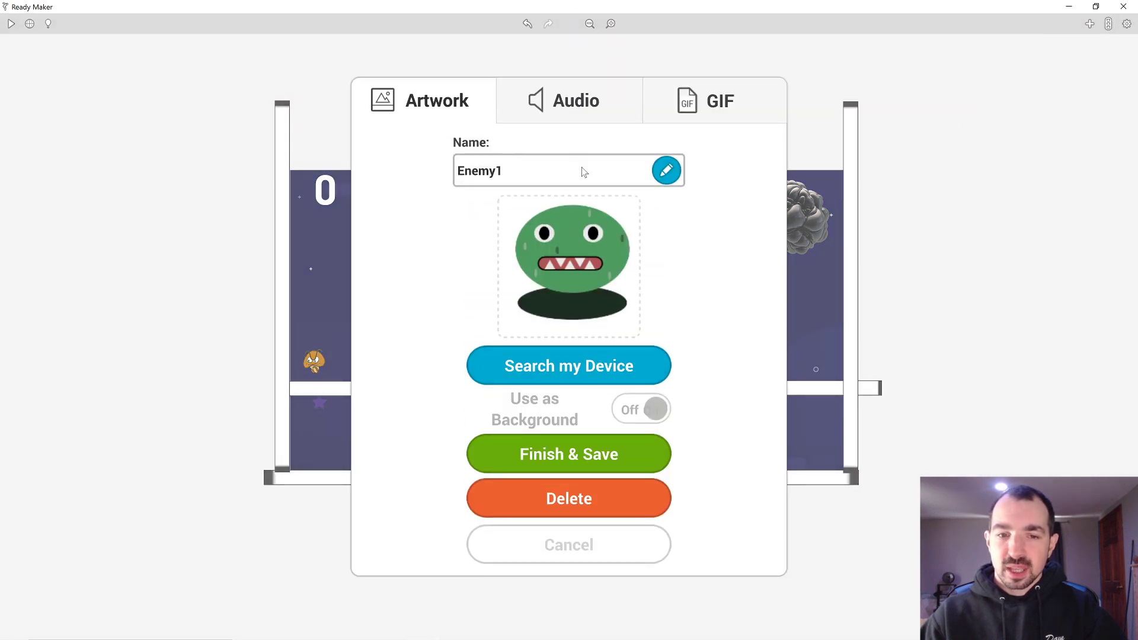
{"action": "left_click", "coordinate": [603, 505]}
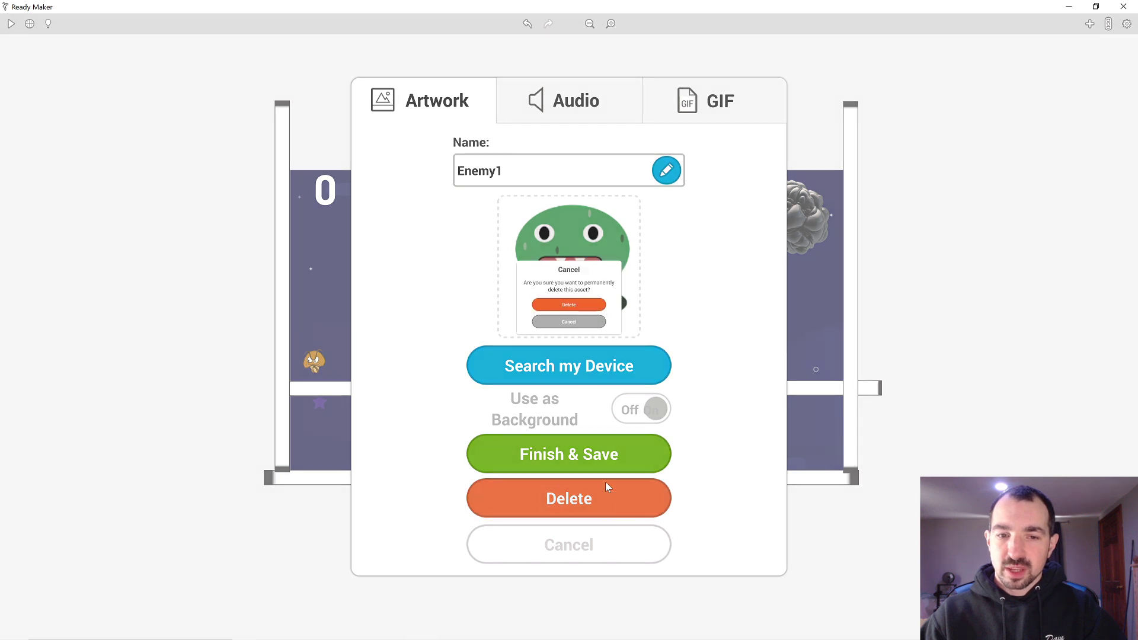
{"action": "left_click", "coordinate": [569, 333]}
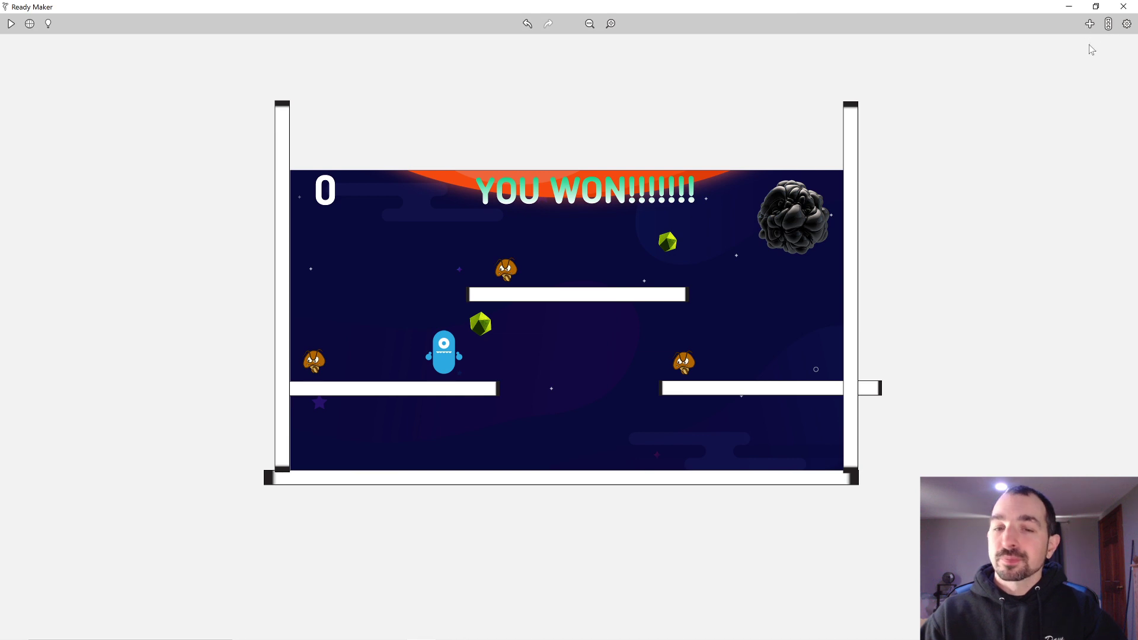
- Switch to Gravit Designer, give the page background a light pink colour and set its opacity to 0%
{"action": "left_click", "coordinate": [1090, 23]}
{"action": "key", "text": "alt+Tab"}
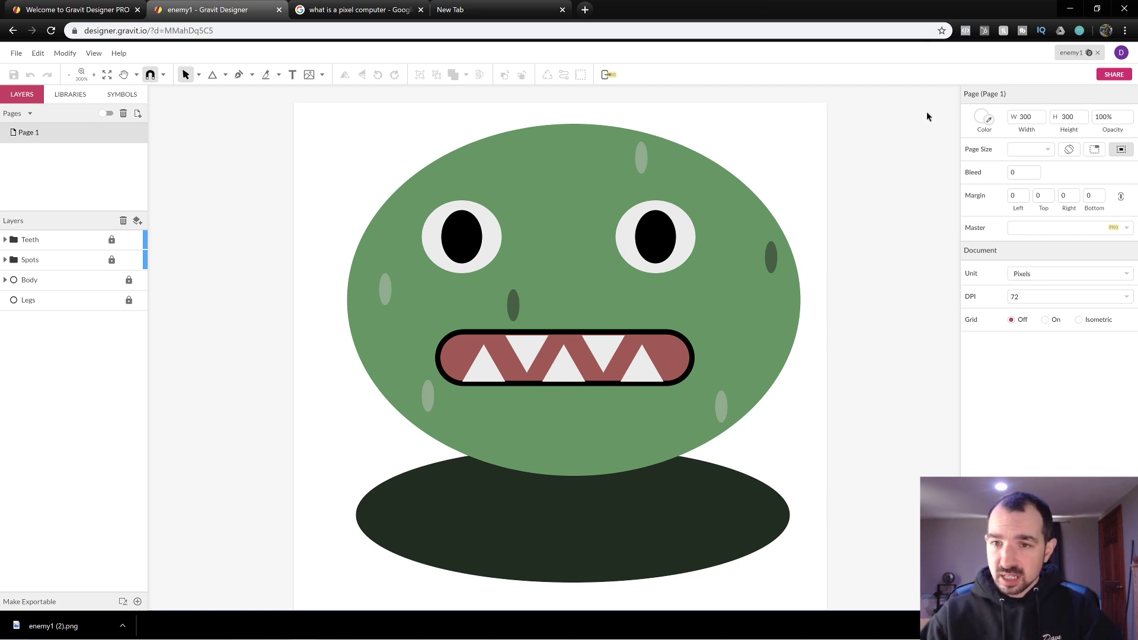
{"action": "left_click", "coordinate": [982, 117]}
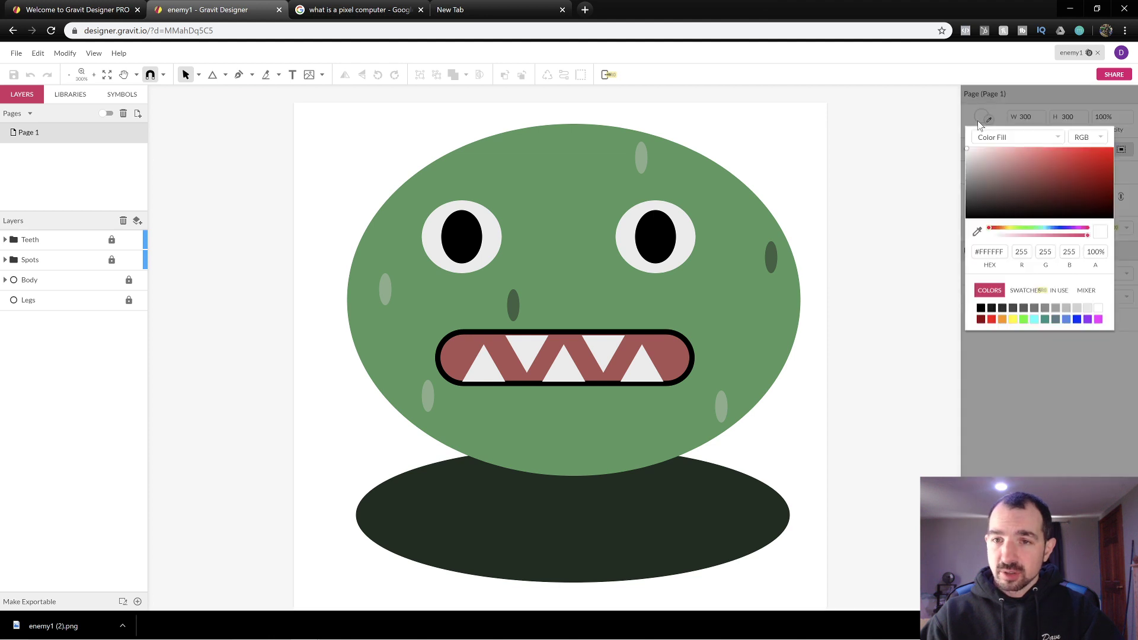
{"action": "left_click", "coordinate": [1005, 156]}
{"action": "left_click", "coordinate": [936, 169]}
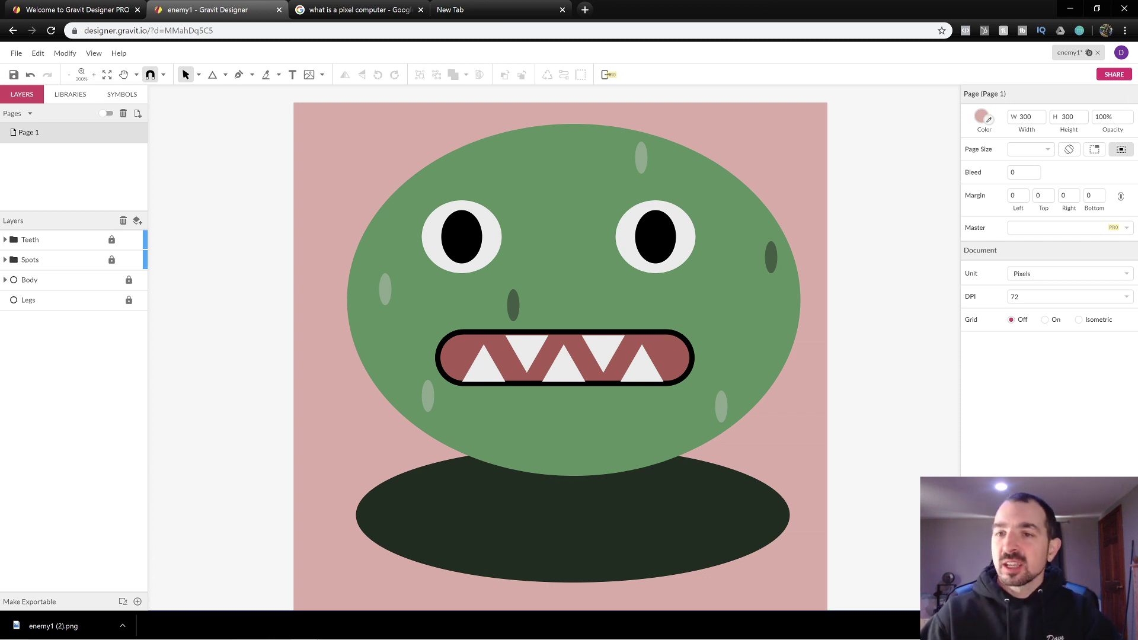
{"action": "left_click", "coordinate": [1104, 117]}
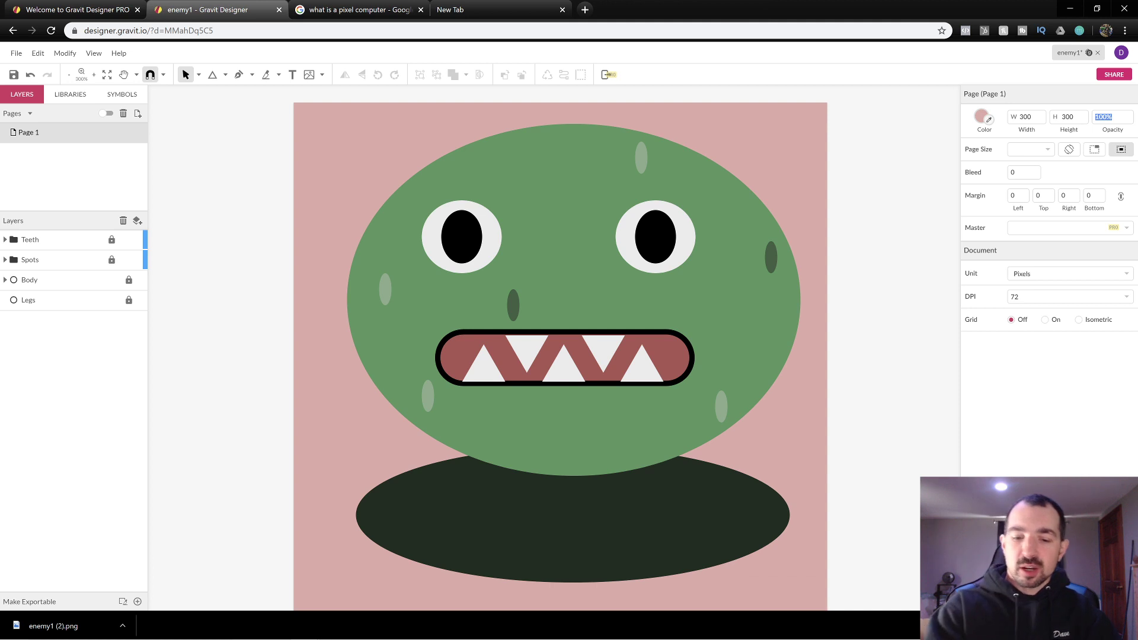
{"action": "type", "text": "0"}
{"action": "key", "text": "Return"}
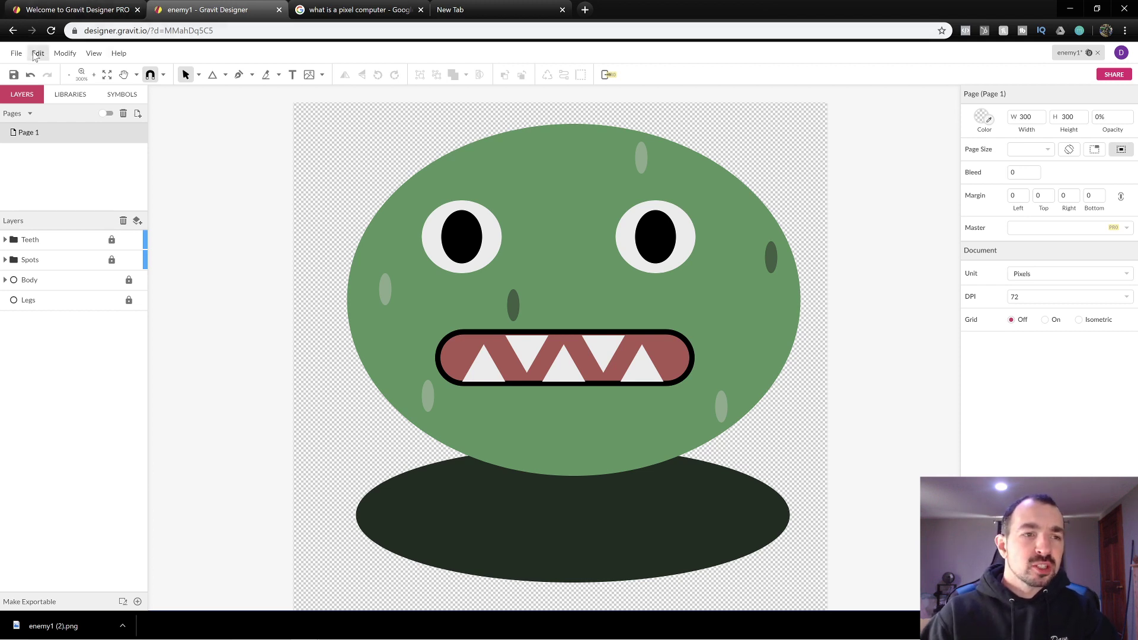
- Save the monster design and export it as a PNG image
{"action": "left_click", "coordinate": [12, 78]}
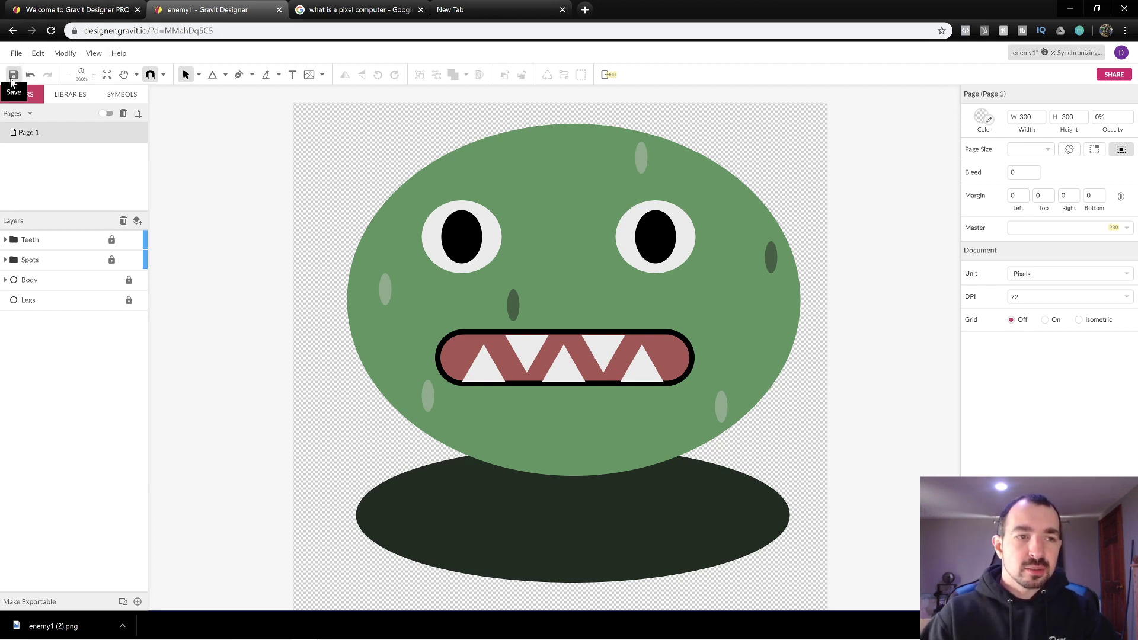
{"action": "left_click", "coordinate": [16, 53]}
{"action": "mouse_move", "coordinate": [67, 275]}
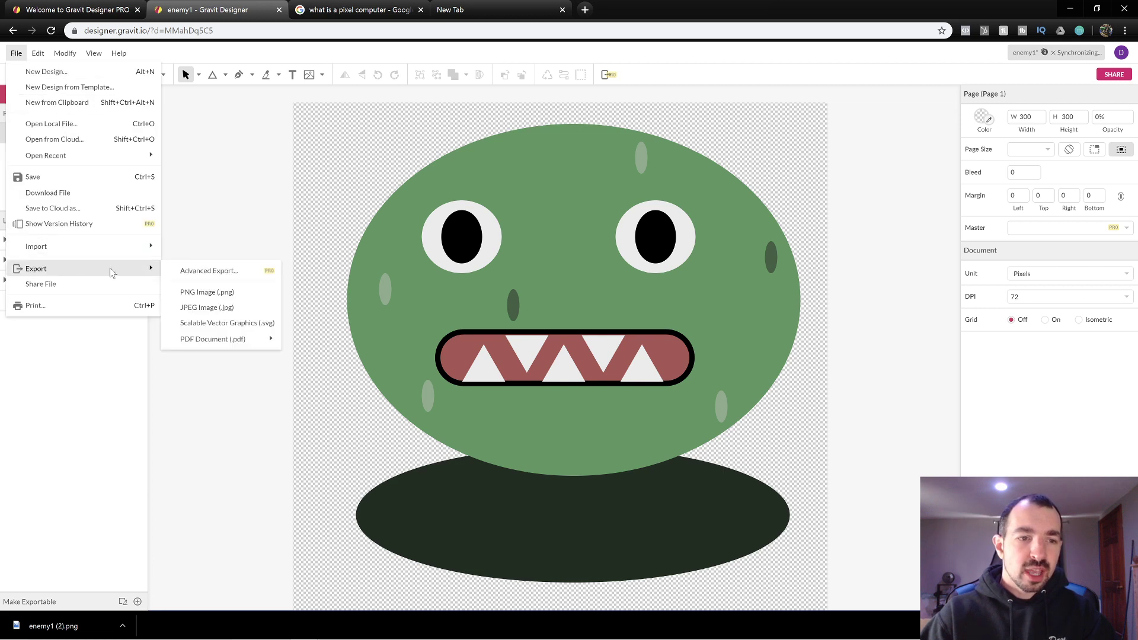
{"action": "left_click", "coordinate": [221, 293]}
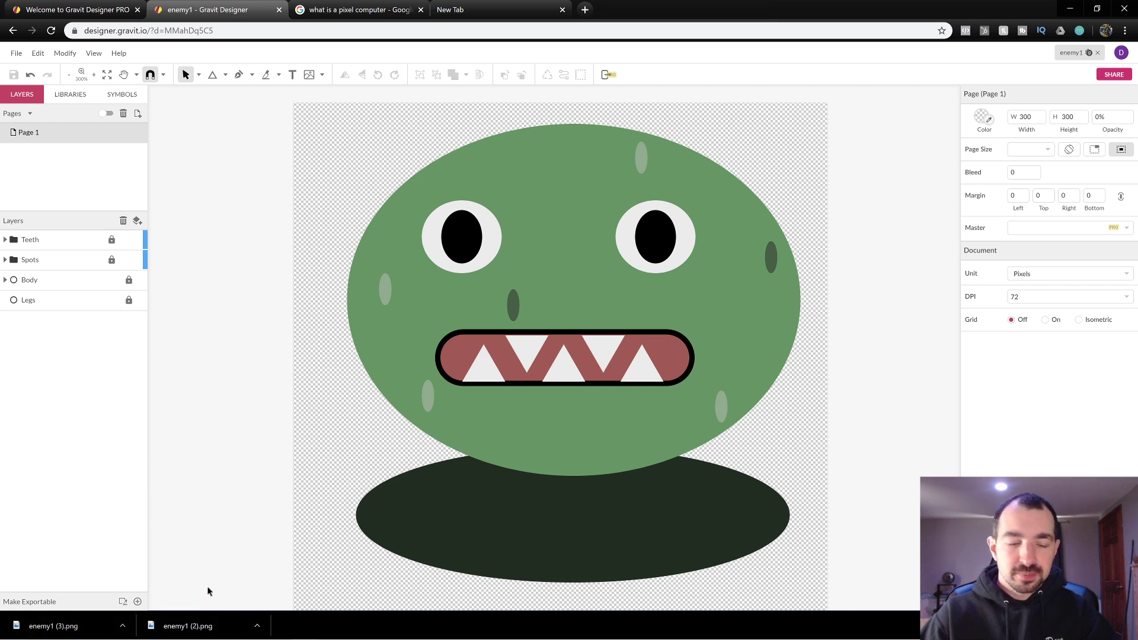
- Switch to Ready Maker and upload enemy1 (3).png from the Downloads folder as a new artwork asset named Enemy1
{"action": "key", "text": "alt+Tab"}
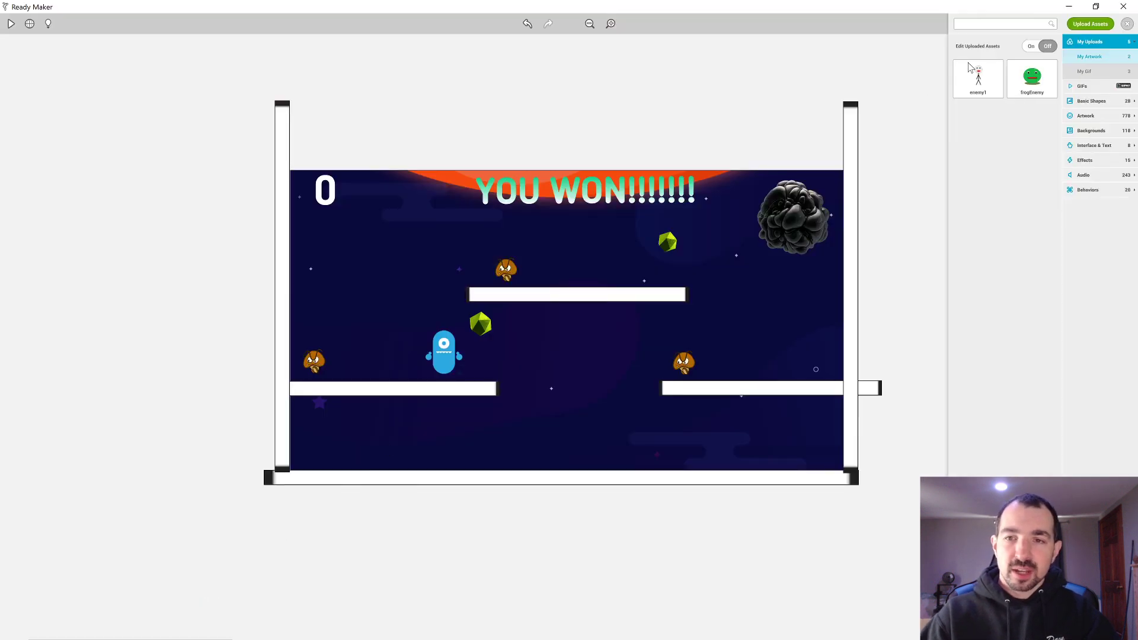
{"action": "left_click", "coordinate": [1094, 26]}
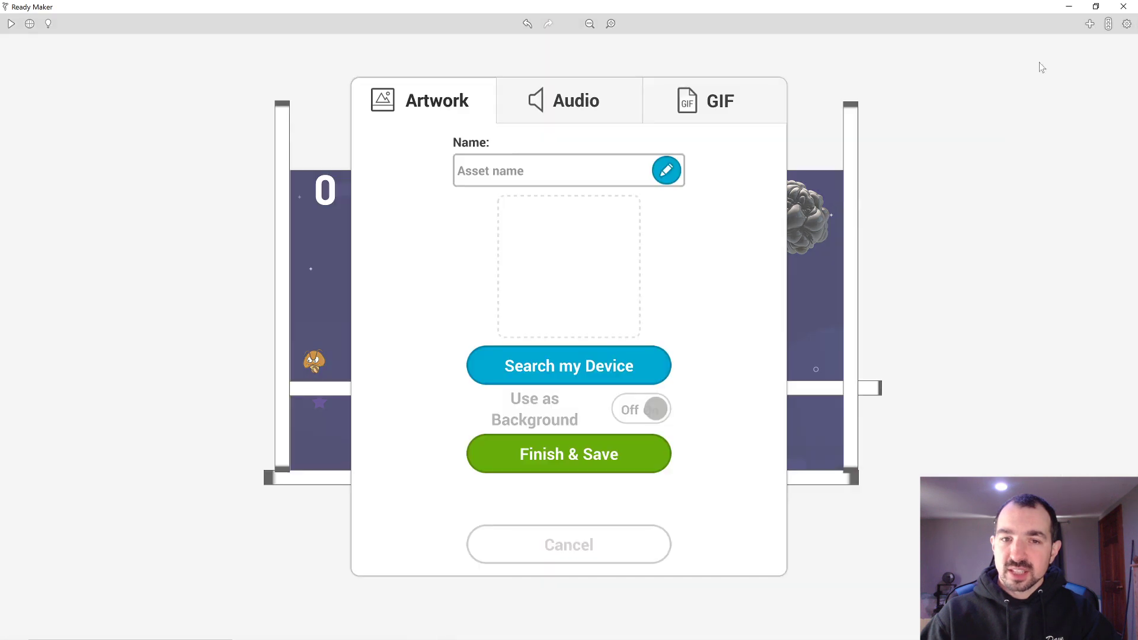
{"action": "left_click", "coordinate": [621, 176]}
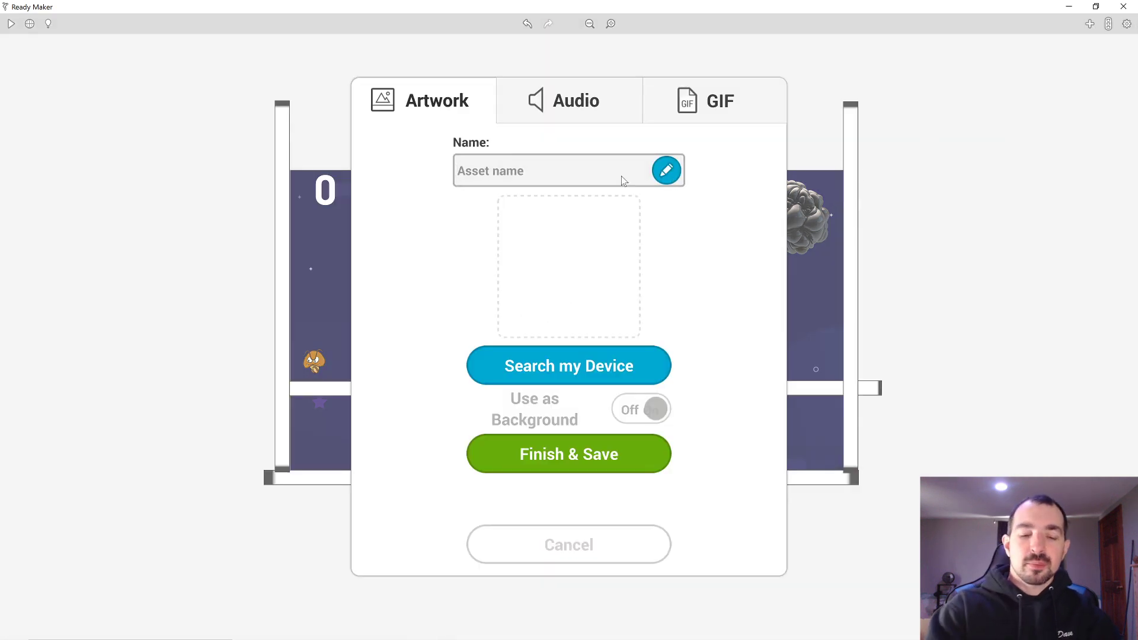
{"action": "type", "text": "Enemy1"}
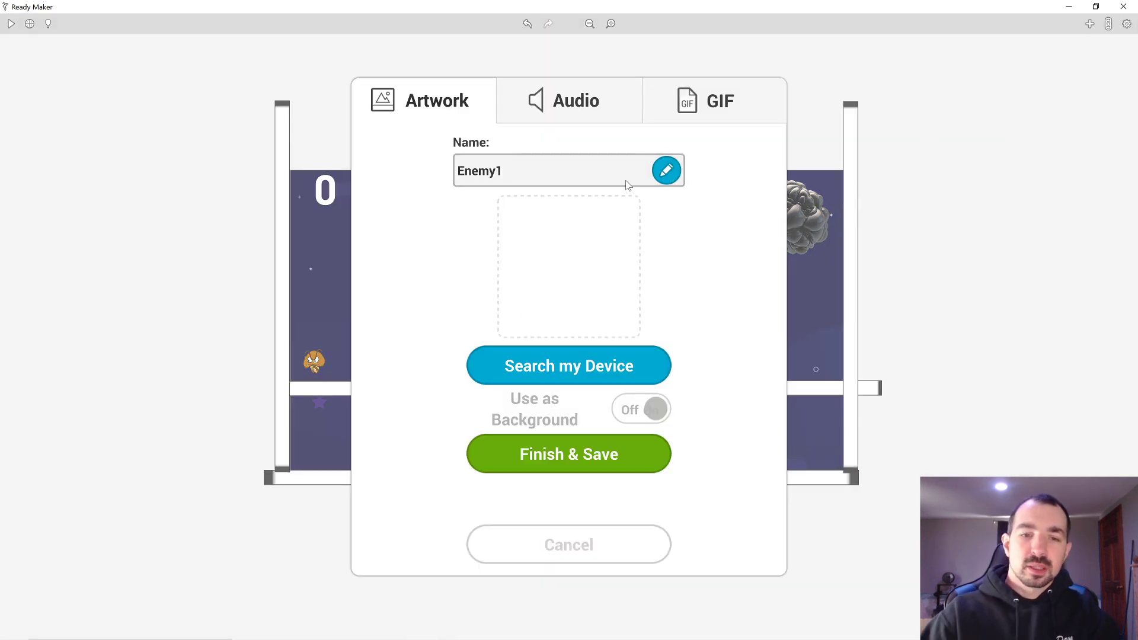
{"action": "left_click", "coordinate": [573, 348]}
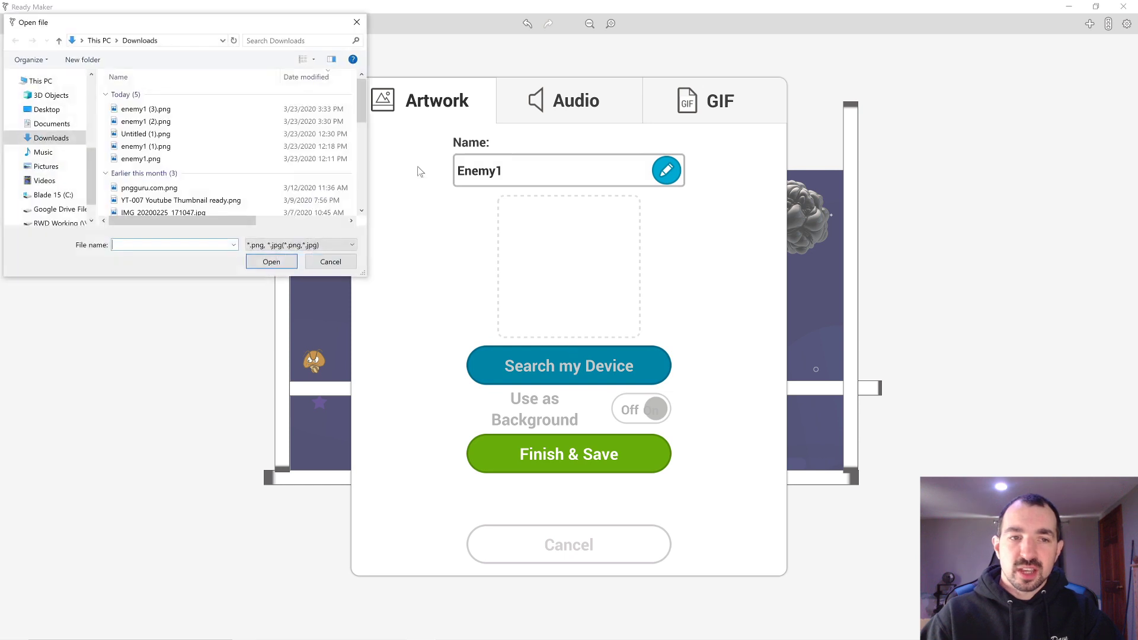
{"action": "double_click", "coordinate": [198, 112]}
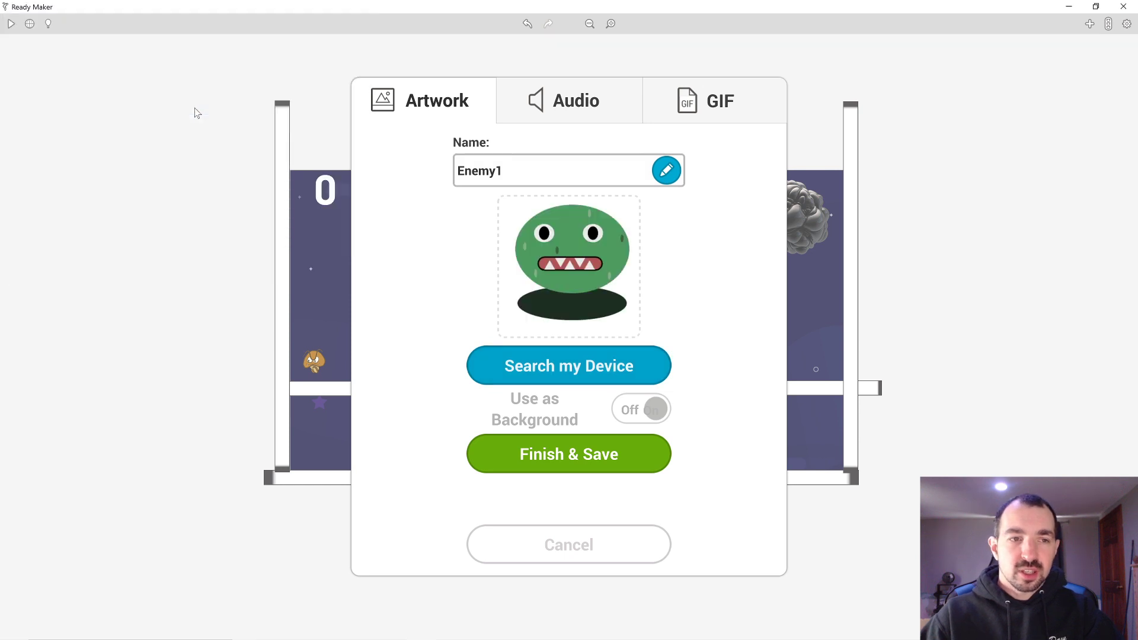
{"action": "left_click", "coordinate": [603, 468]}
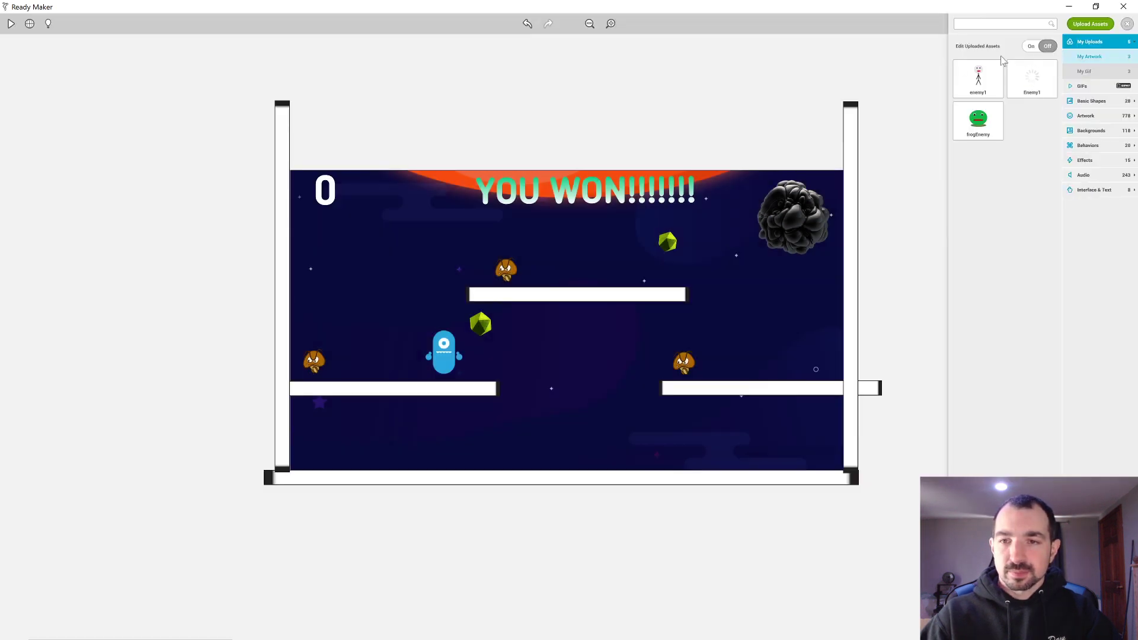
- Place the Enemy1 artwork in the scene and position it just above the floor, between the two lower platforms
{"action": "left_click_drag", "start_coordinate": [1038, 86], "coordinate": [760, 341]}
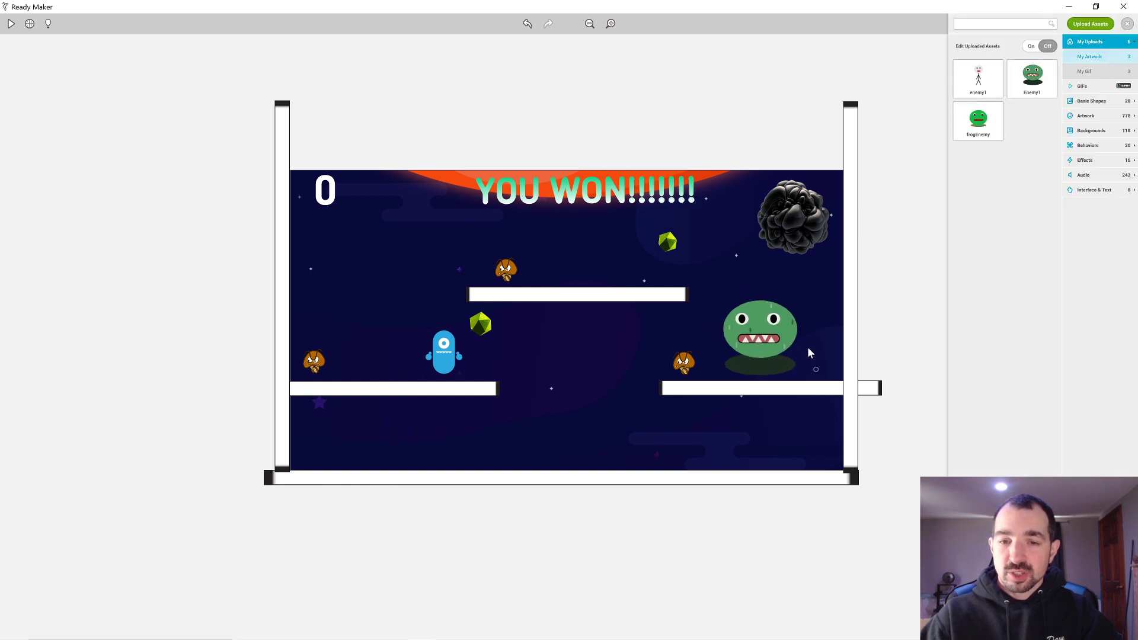
{"action": "left_click", "coordinate": [769, 339]}
{"action": "left_click", "coordinate": [818, 362]}
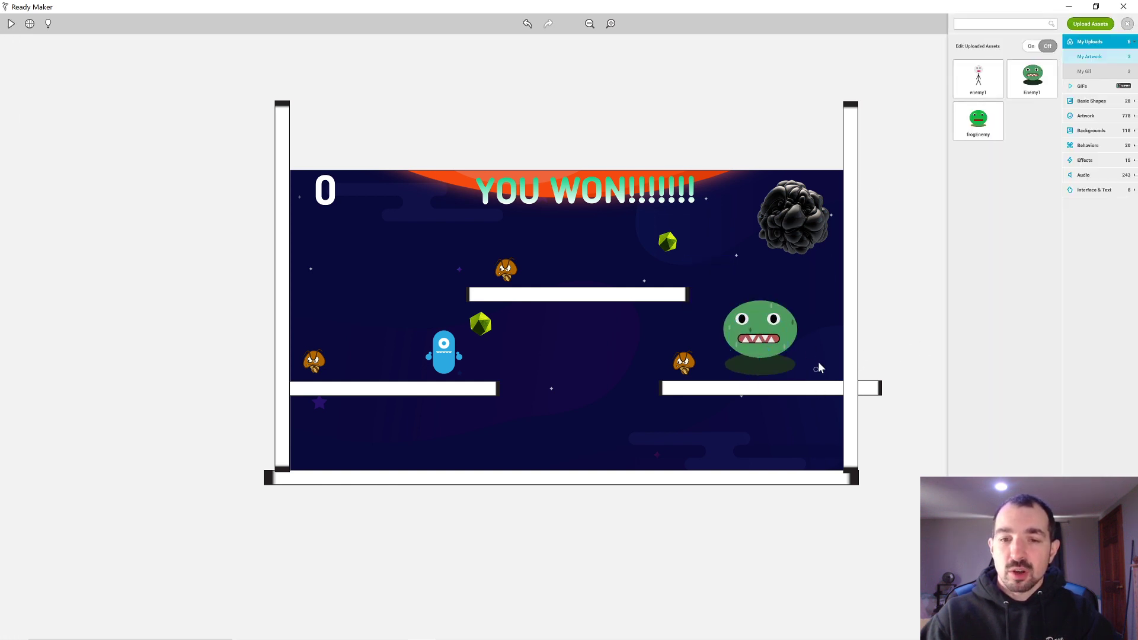
{"action": "left_click", "coordinate": [778, 335]}
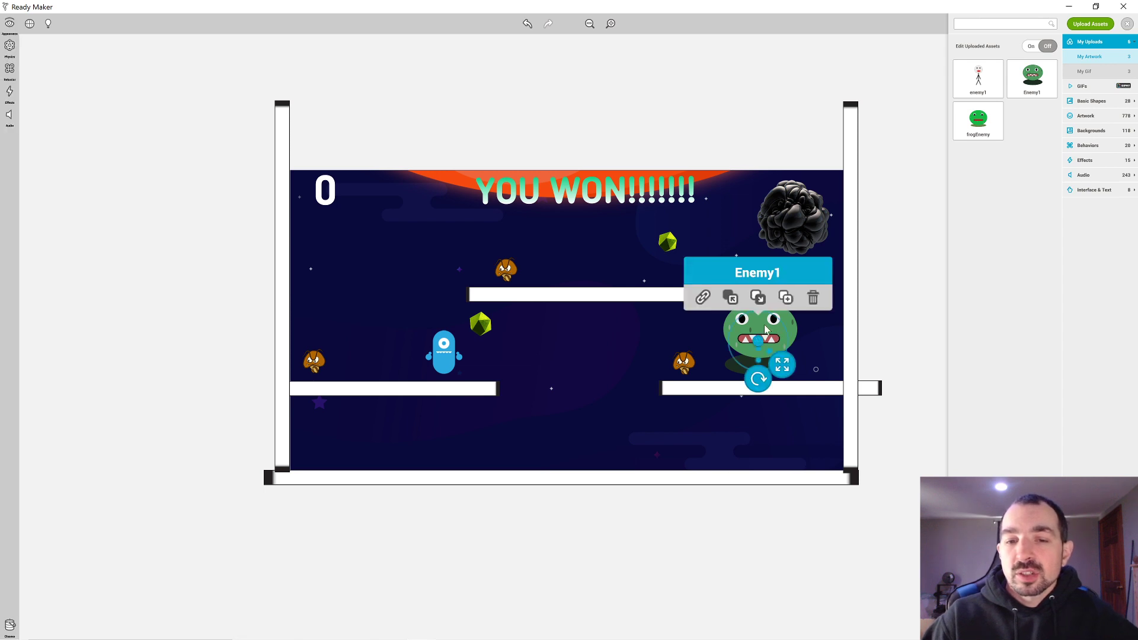
{"action": "left_click_drag", "start_coordinate": [764, 341], "coordinate": [609, 431]}
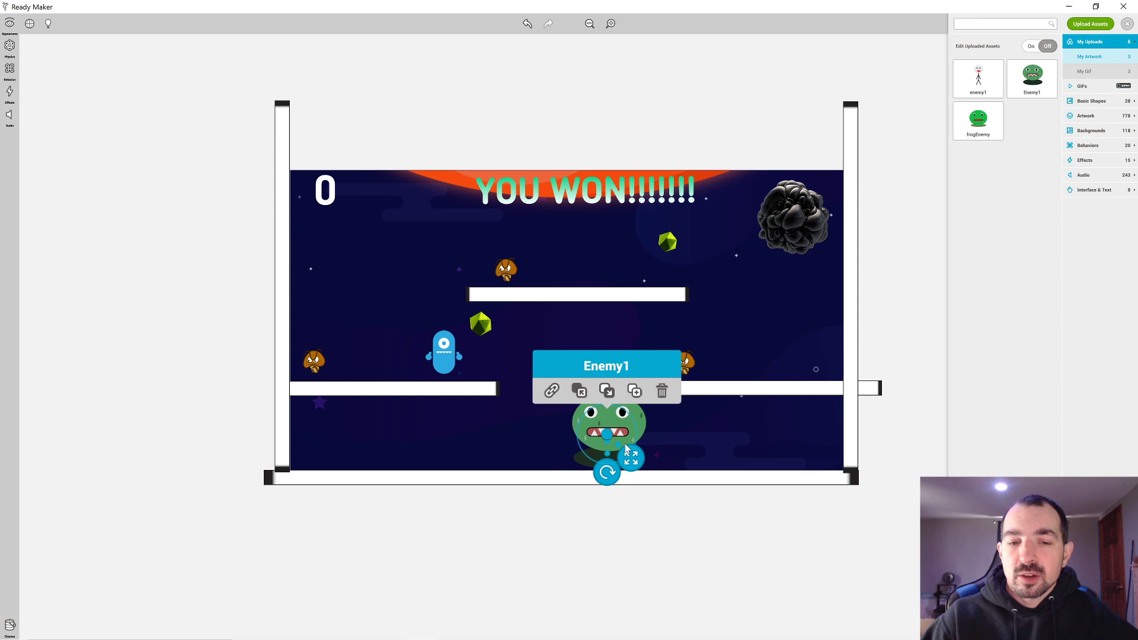
- Shrink the Enemy1 object to roughly the size of the brown enemies and lower it onto the floor
{"action": "left_click_drag", "start_coordinate": [639, 467], "coordinate": [623, 448]}
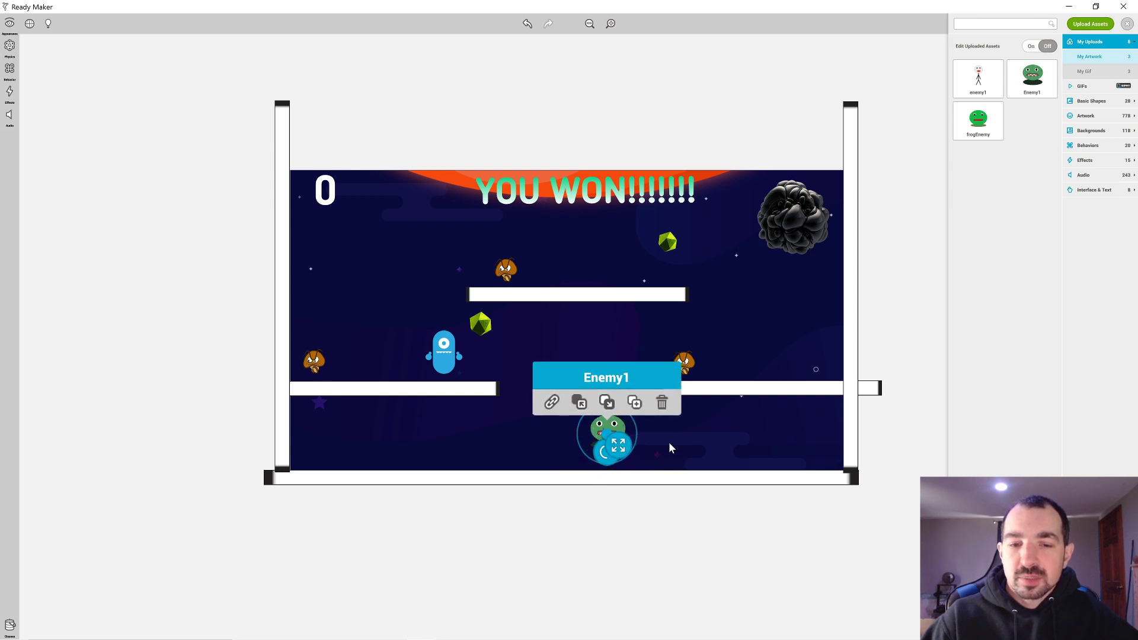
{"action": "left_click", "coordinate": [668, 448]}
{"action": "left_click", "coordinate": [604, 429]}
{"action": "left_click_drag", "start_coordinate": [603, 429], "coordinate": [606, 443]}
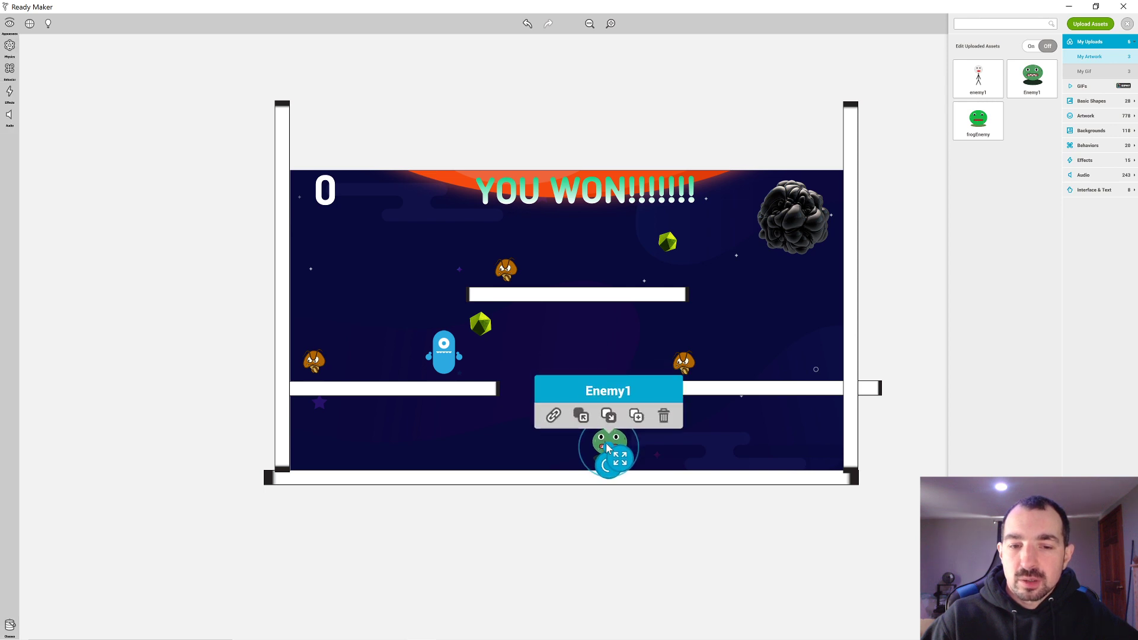
{"action": "left_click", "coordinate": [674, 461]}
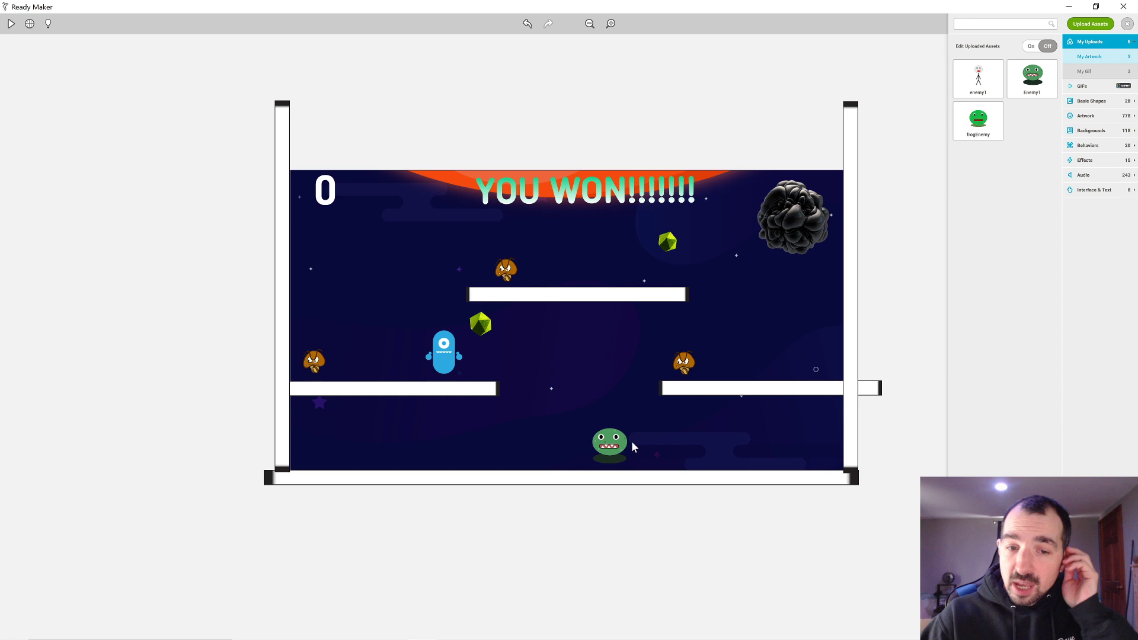
{"action": "left_click", "coordinate": [609, 445]}
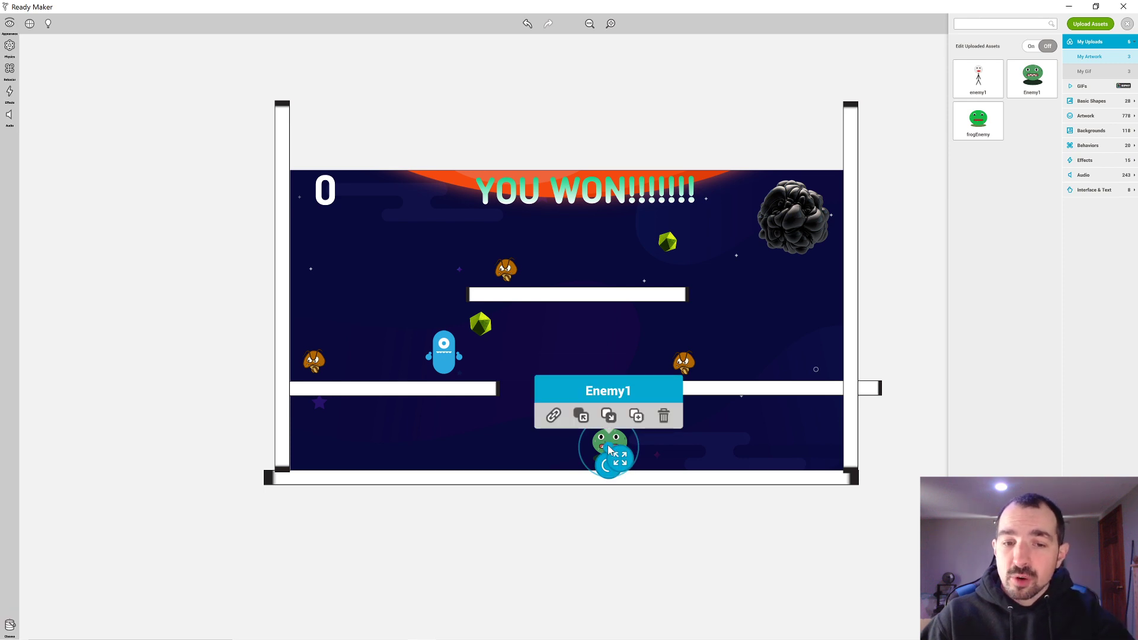
{"action": "left_click", "coordinate": [666, 453]}
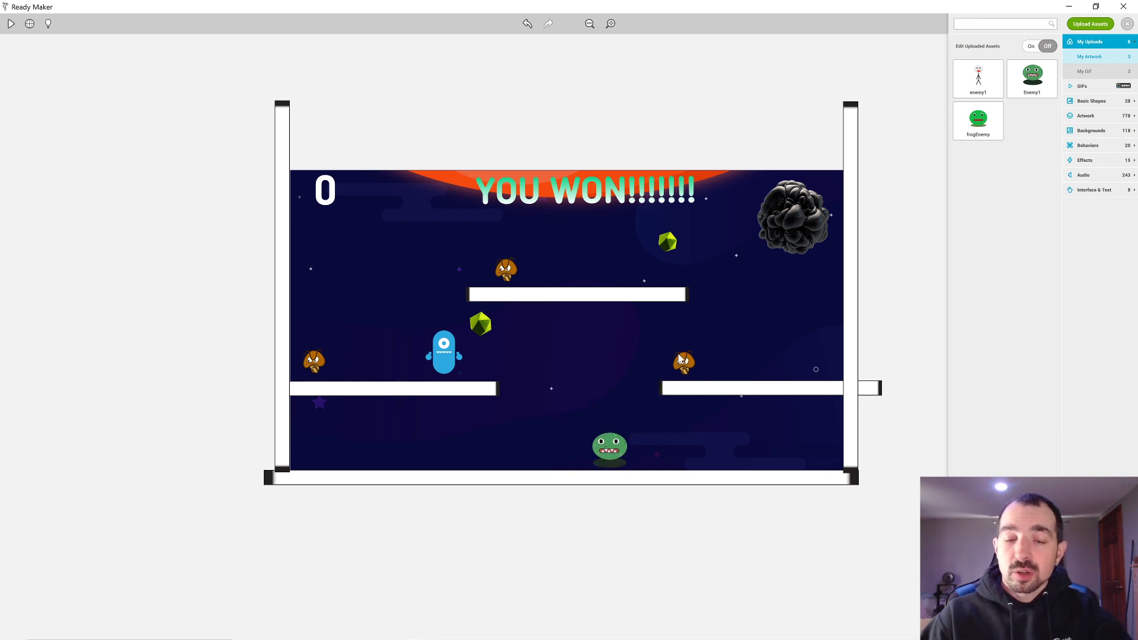
- Assign the Enemy class to the Enemy1 object on the floor
{"action": "left_click", "coordinate": [614, 452]}
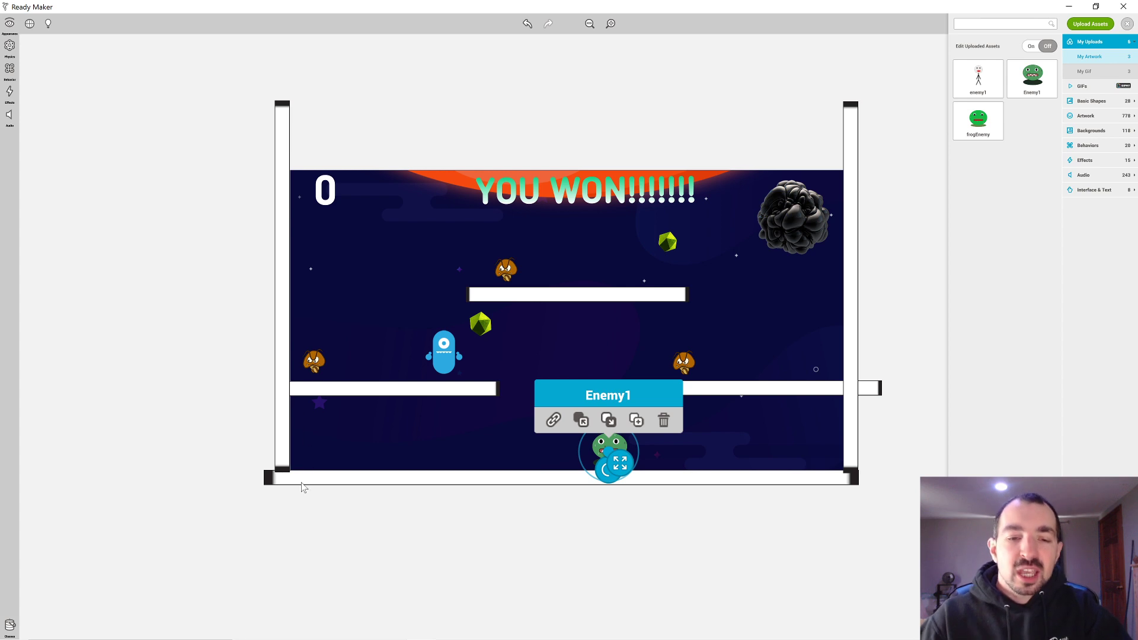
{"action": "left_click", "coordinate": [552, 453]}
{"action": "left_click", "coordinate": [612, 455]}
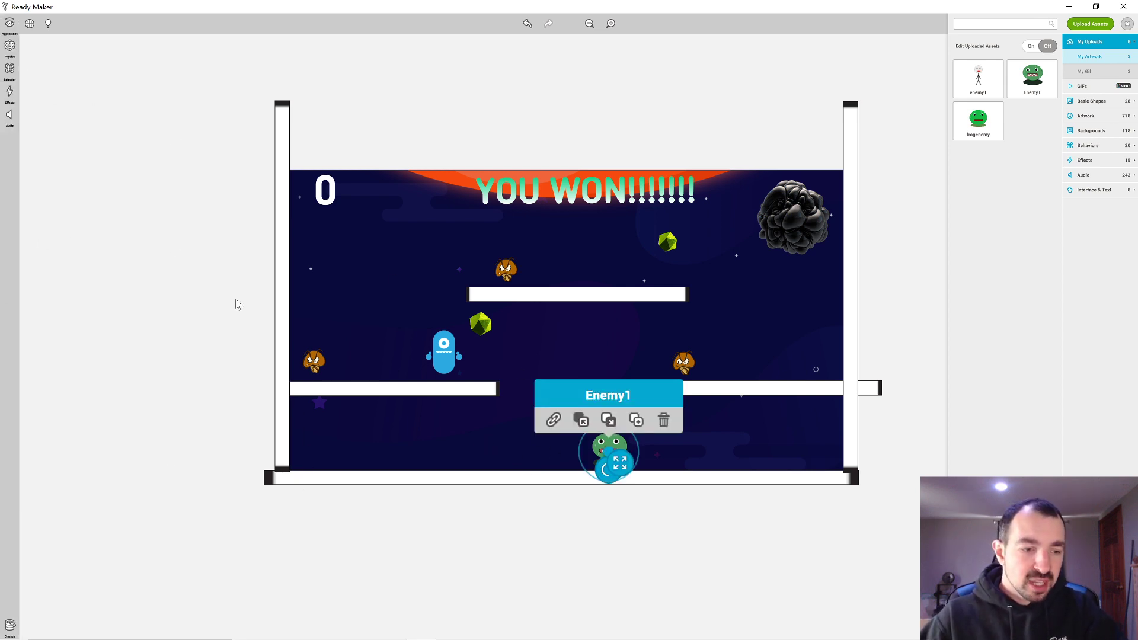
{"action": "left_click", "coordinate": [10, 626]}
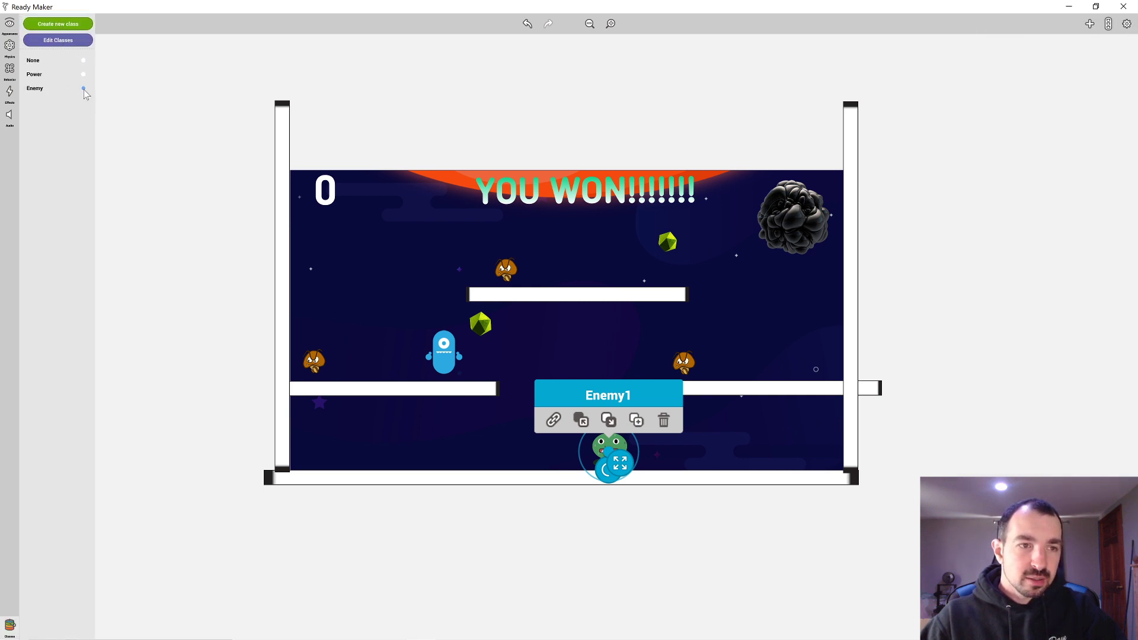
- Remove the Bullet Movement behavior from the Enemy1 object on the floor
{"action": "left_click", "coordinate": [129, 78]}
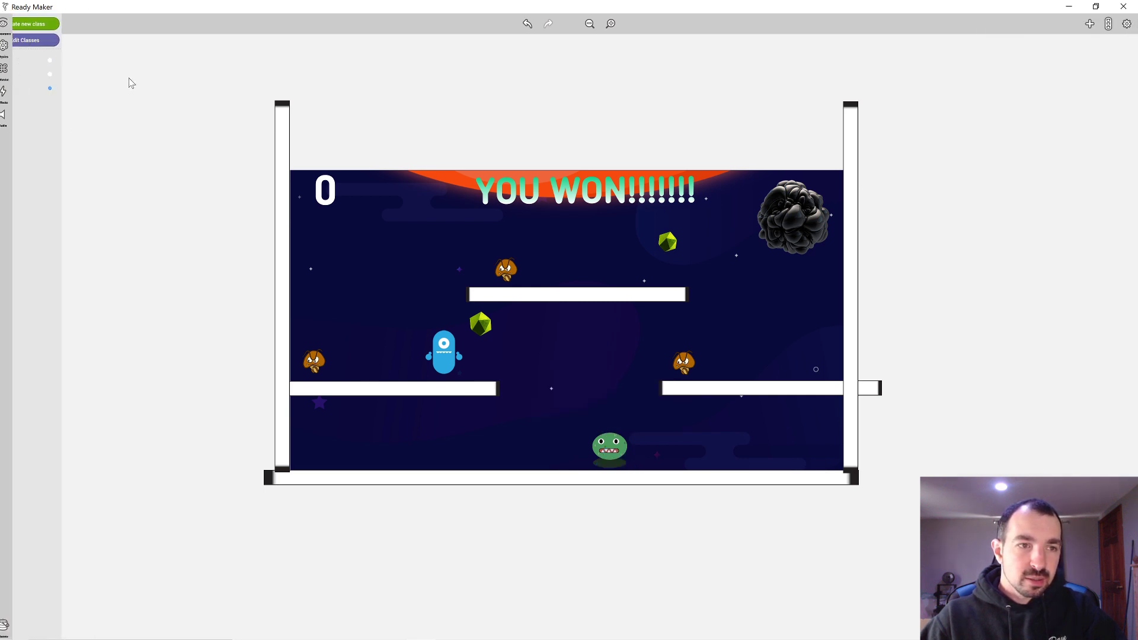
{"action": "left_click", "coordinate": [608, 448]}
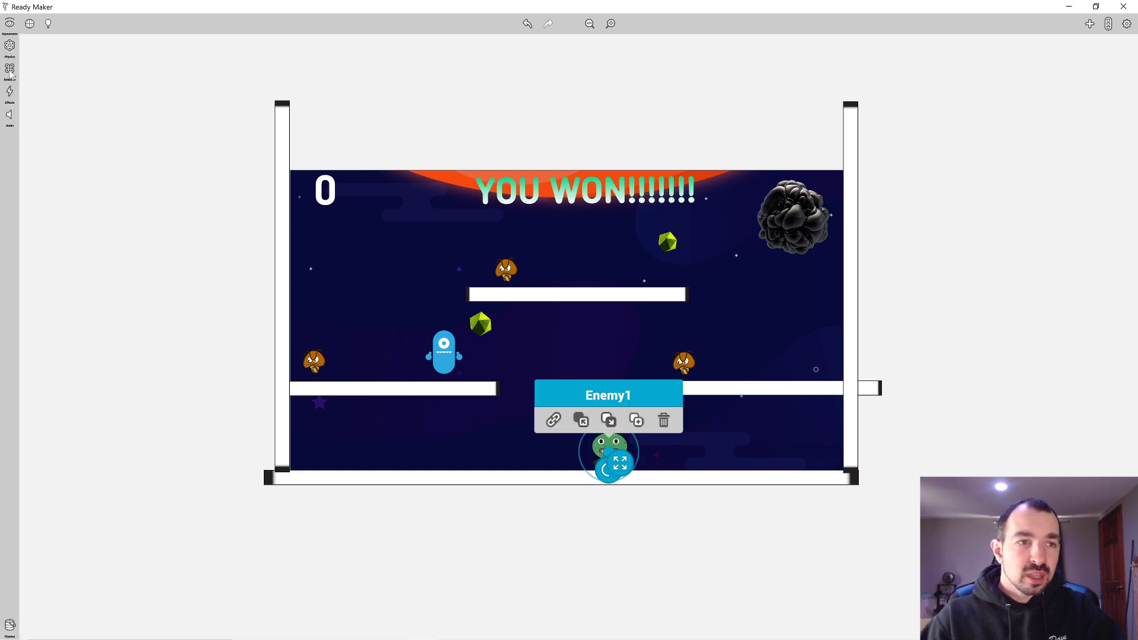
{"action": "left_click", "coordinate": [9, 70]}
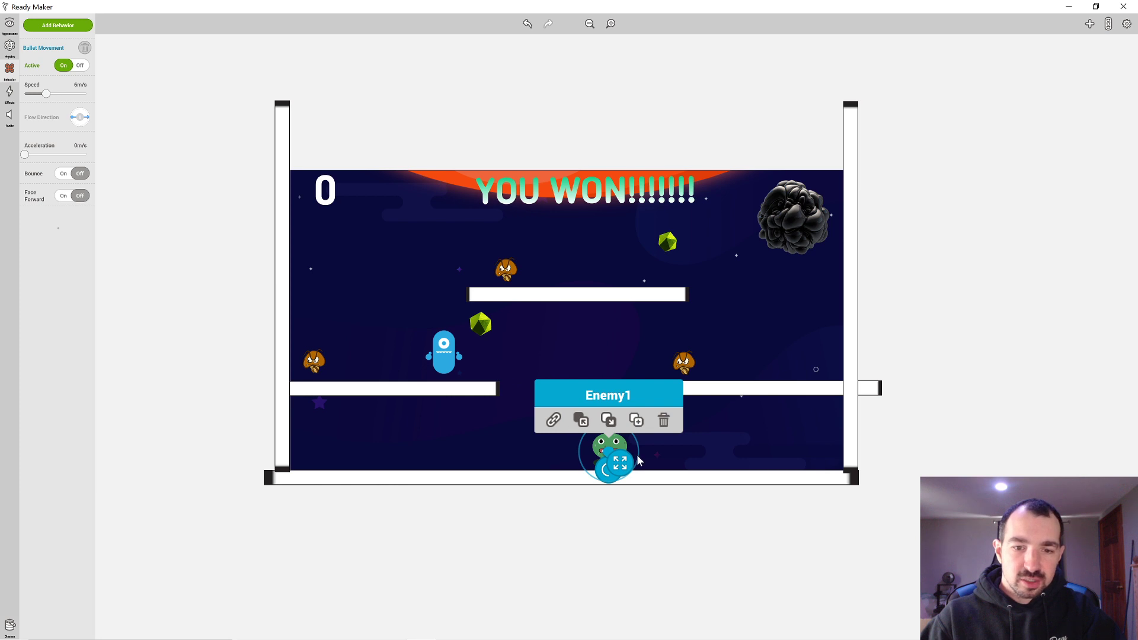
{"action": "left_click", "coordinate": [85, 47]}
{"action": "left_click", "coordinate": [818, 579]}
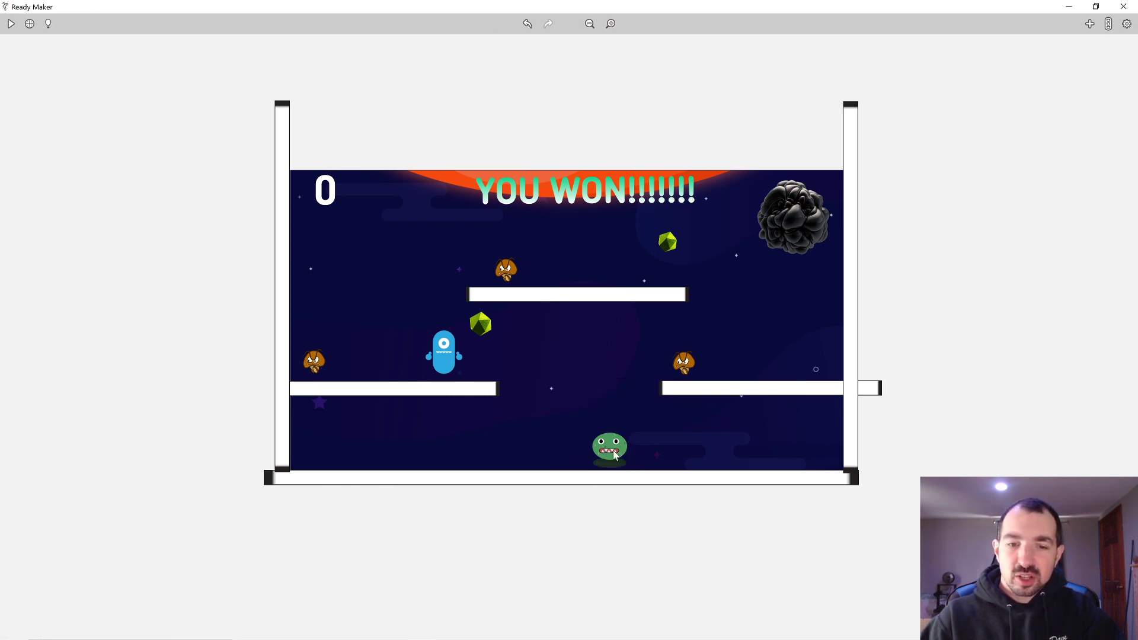
- Add the Bullet movement behavior to the Enemy1 object on the floor
{"action": "left_click", "coordinate": [615, 455]}
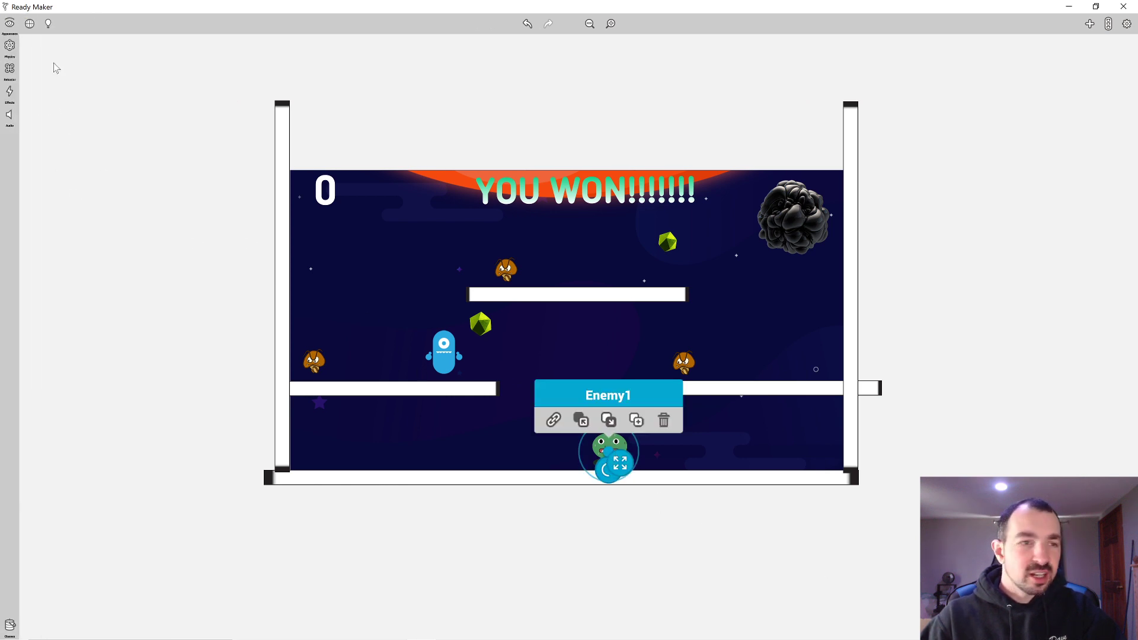
{"action": "left_click", "coordinate": [10, 68]}
{"action": "left_click", "coordinate": [70, 25]}
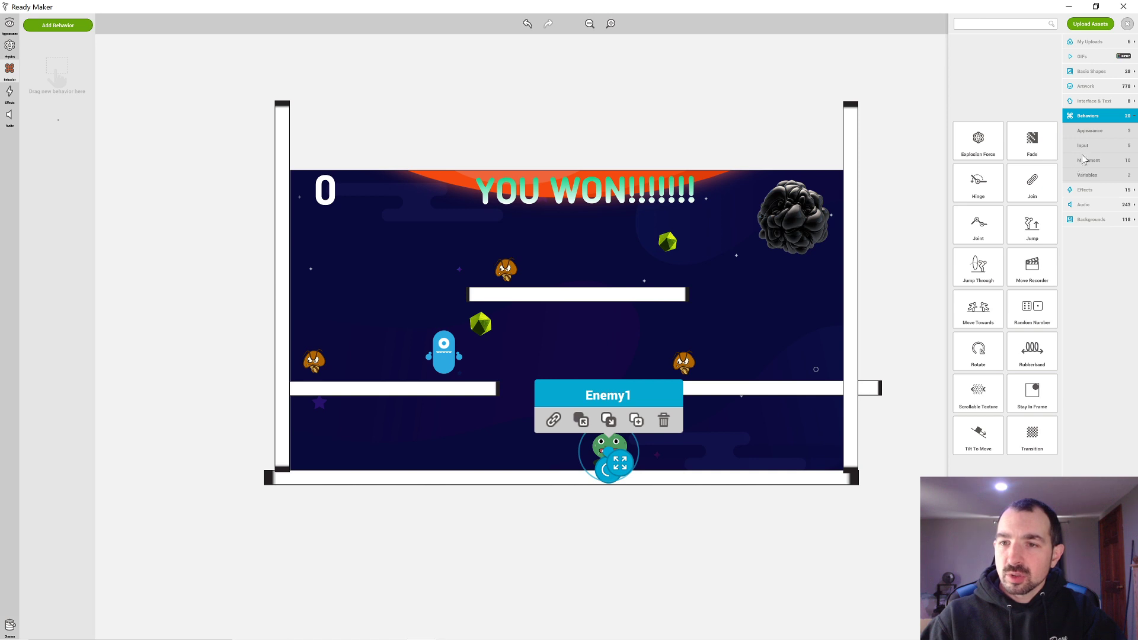
{"action": "left_click", "coordinate": [1098, 163]}
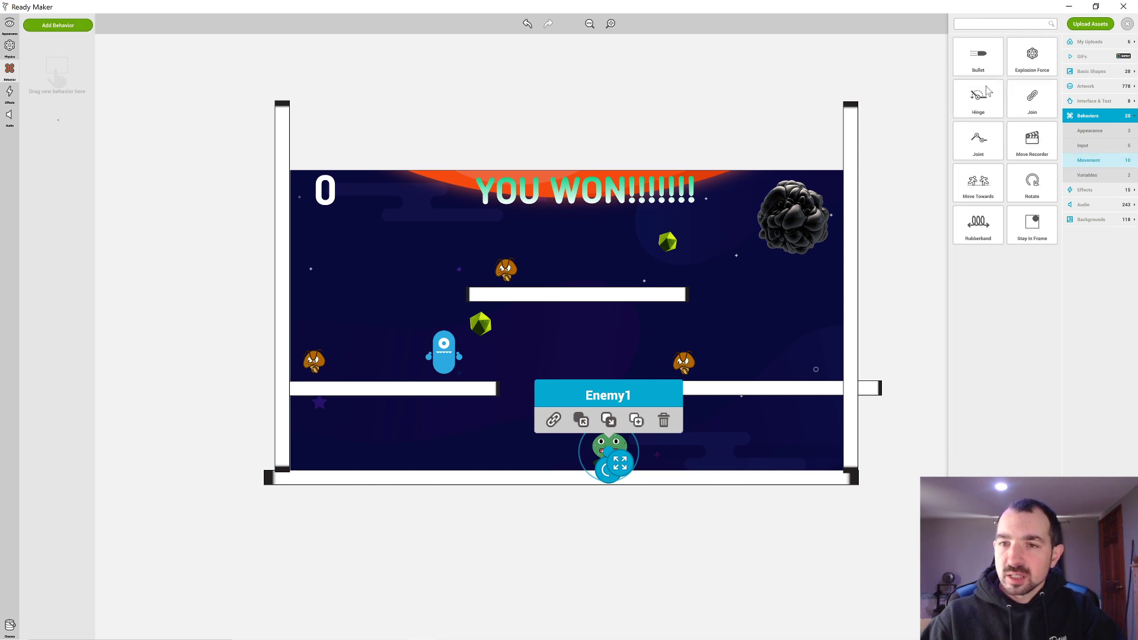
{"action": "left_click_drag", "start_coordinate": [987, 70], "coordinate": [55, 76]}
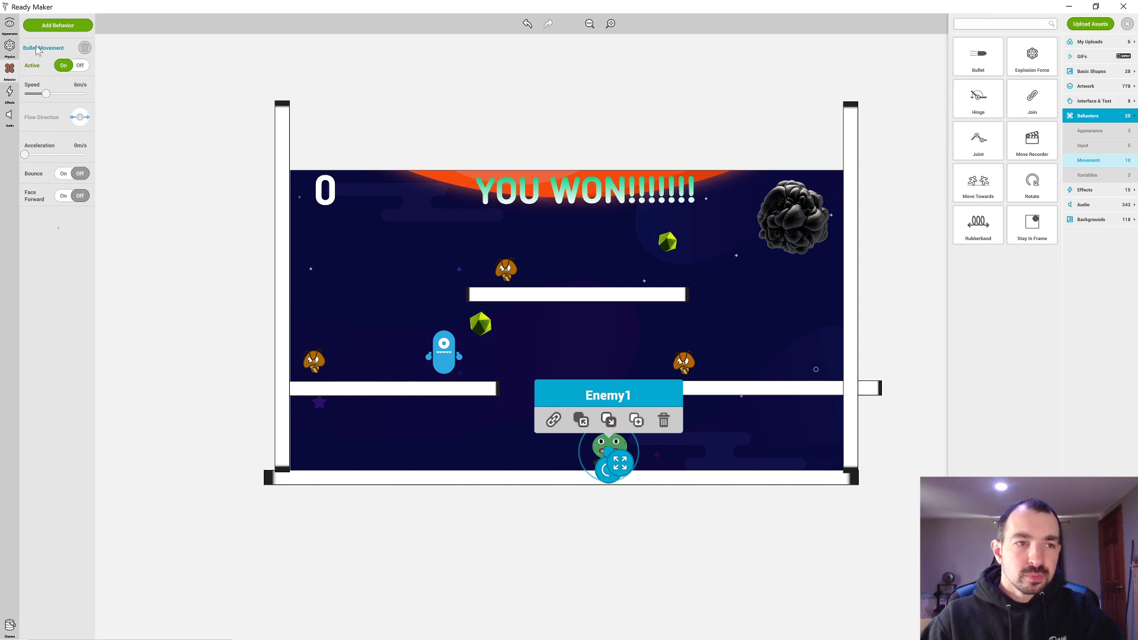
- Check the Enemy1 object's physics settings, switching Active off and back on
{"action": "left_click", "coordinate": [9, 45]}
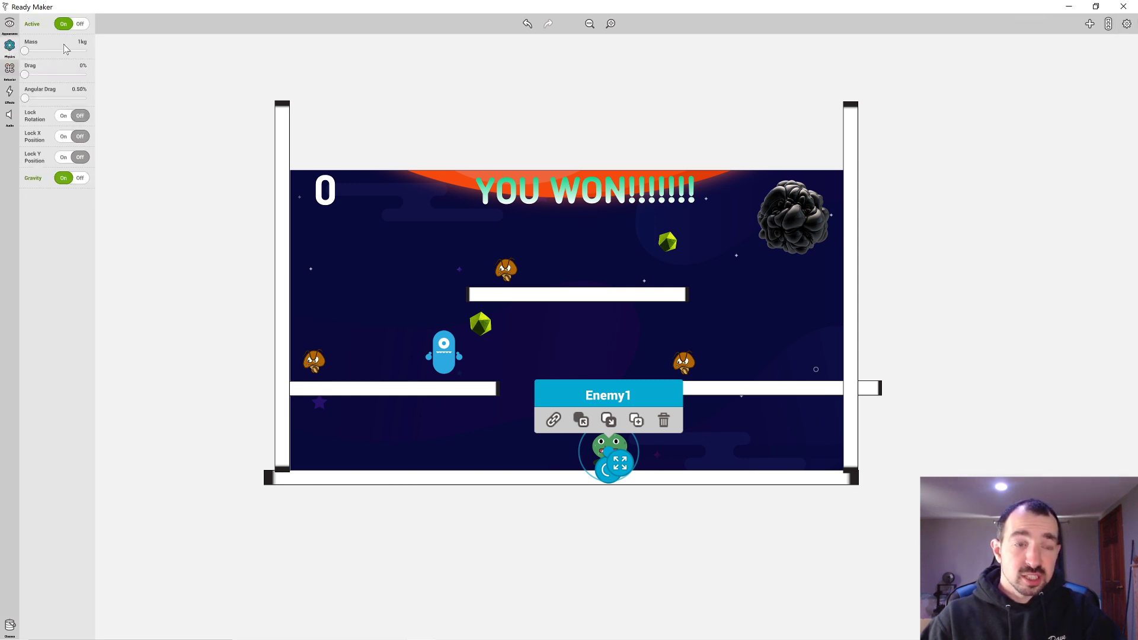
{"action": "left_click", "coordinate": [76, 26]}
{"action": "left_click", "coordinate": [74, 26]}
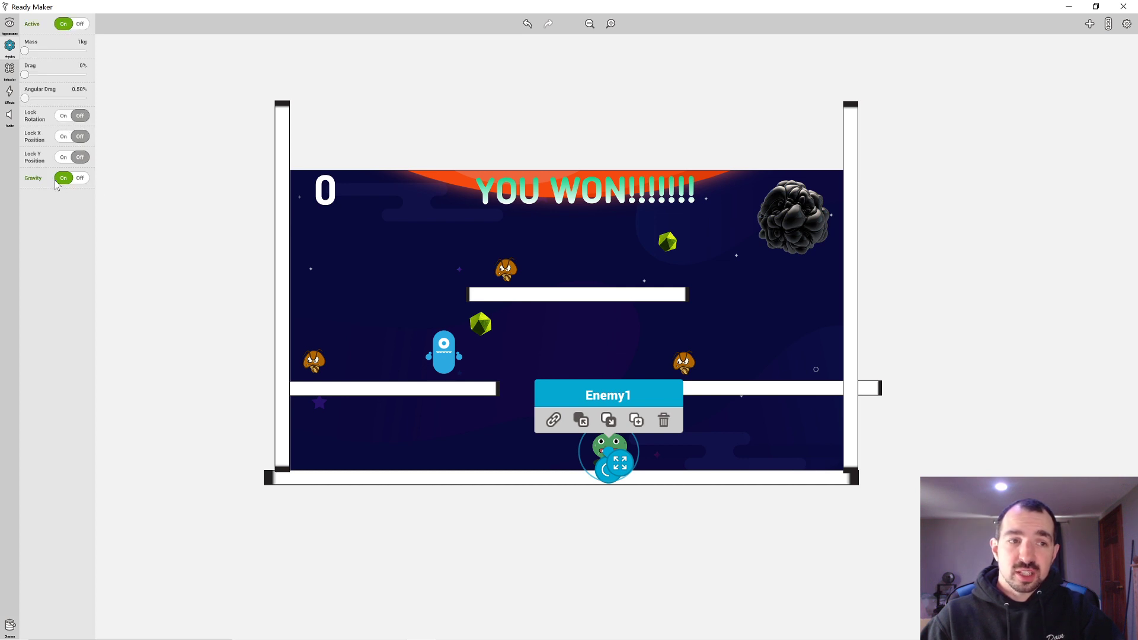
{"action": "left_click", "coordinate": [203, 96]}
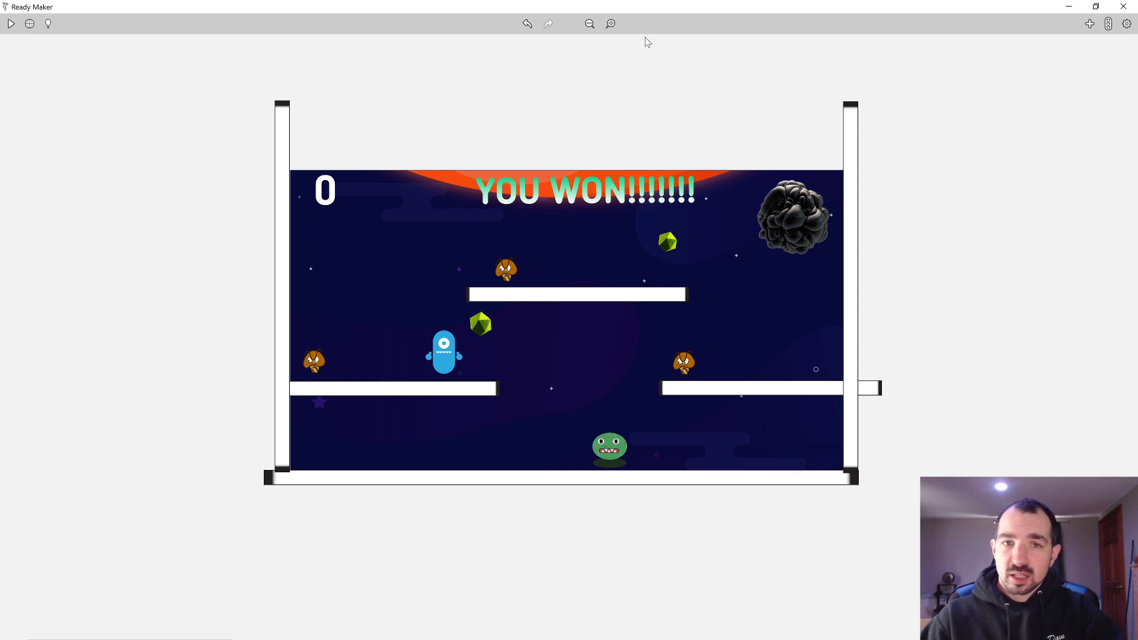
- Playtest the game, moving the blue character to the nearby gem, and return to the editor
{"action": "left_click", "coordinate": [11, 24]}
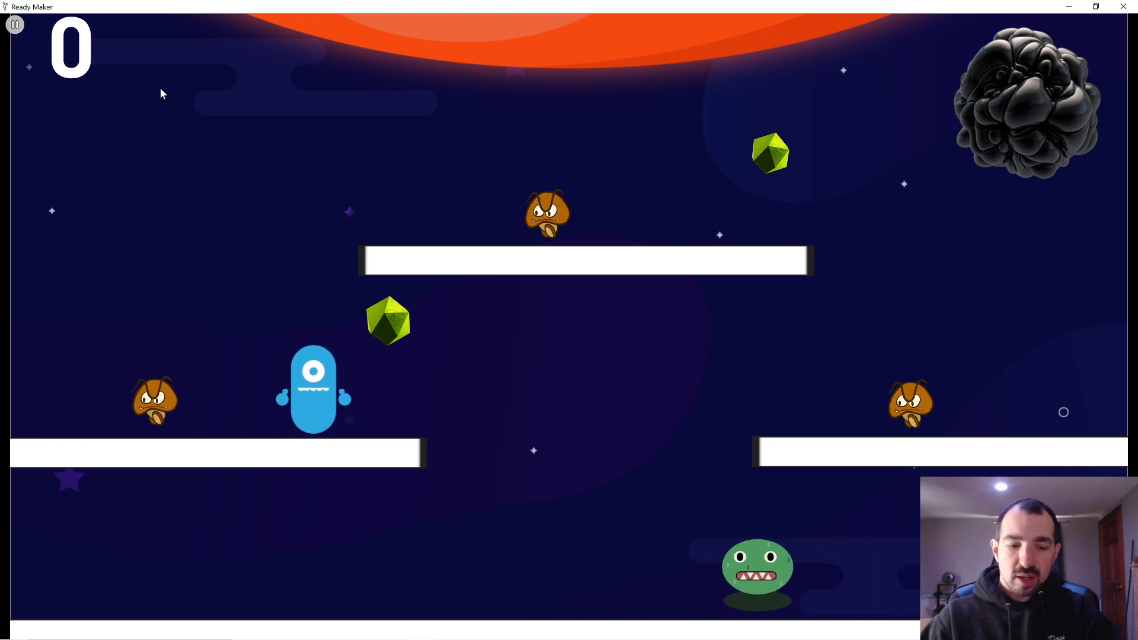
{"action": "key", "text": "Right"}
{"action": "key", "text": "Left"}
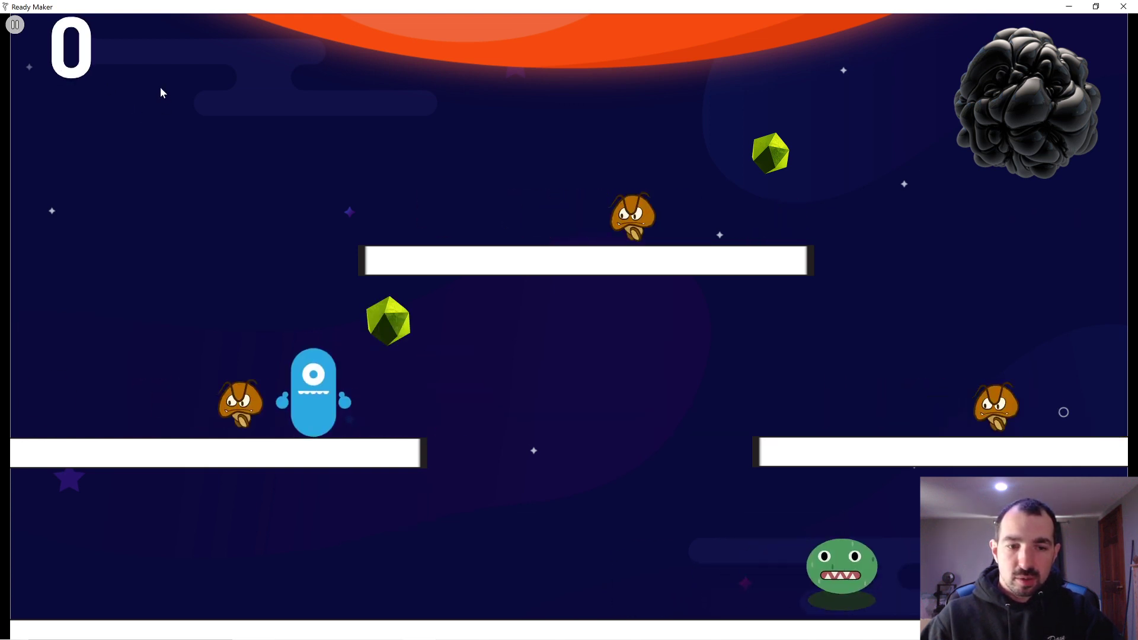
{"action": "key", "text": "Right"}
{"action": "key", "text": "Left"}
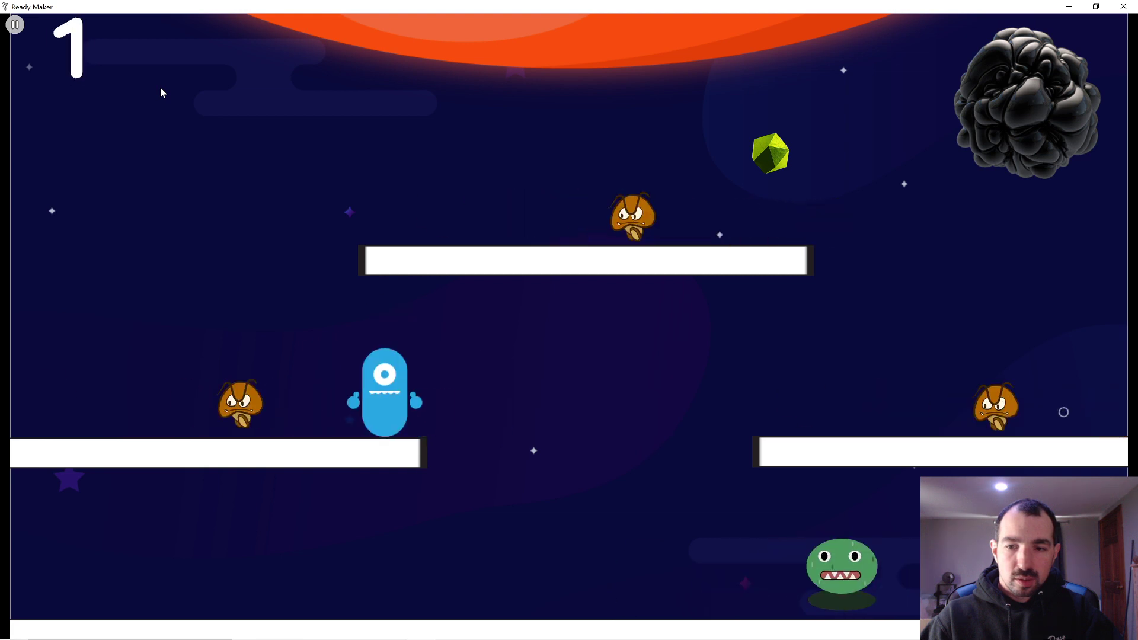
{"action": "left_click", "coordinate": [14, 25]}
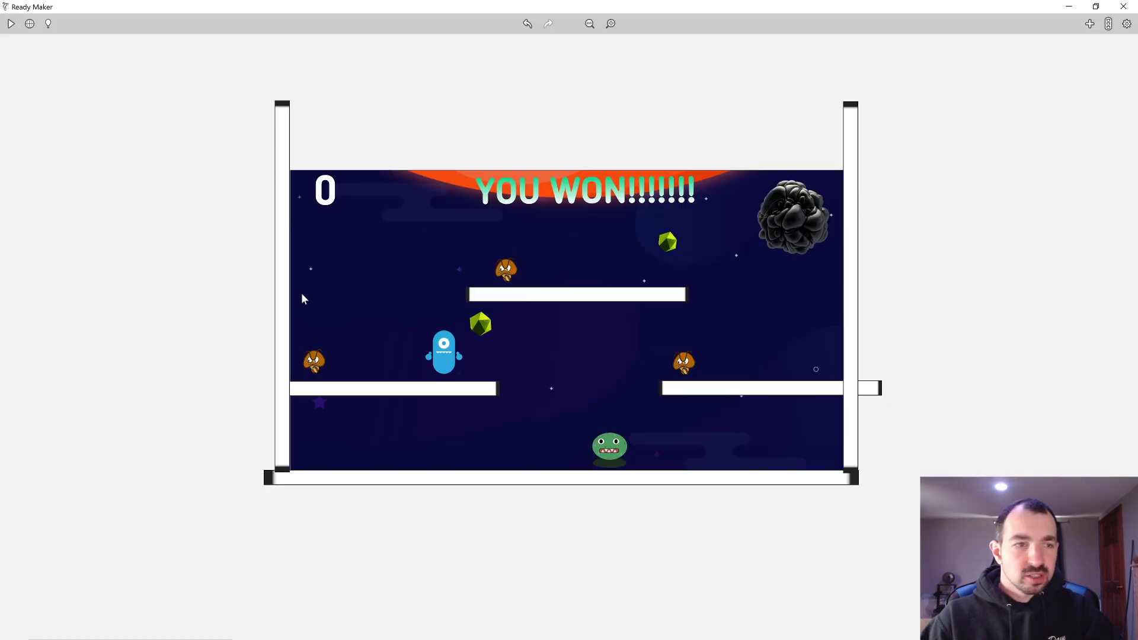
- Reduce the Bullet Movement speed of the green Enemy1 object to 0.34 m/s
{"action": "left_click", "coordinate": [620, 449]}
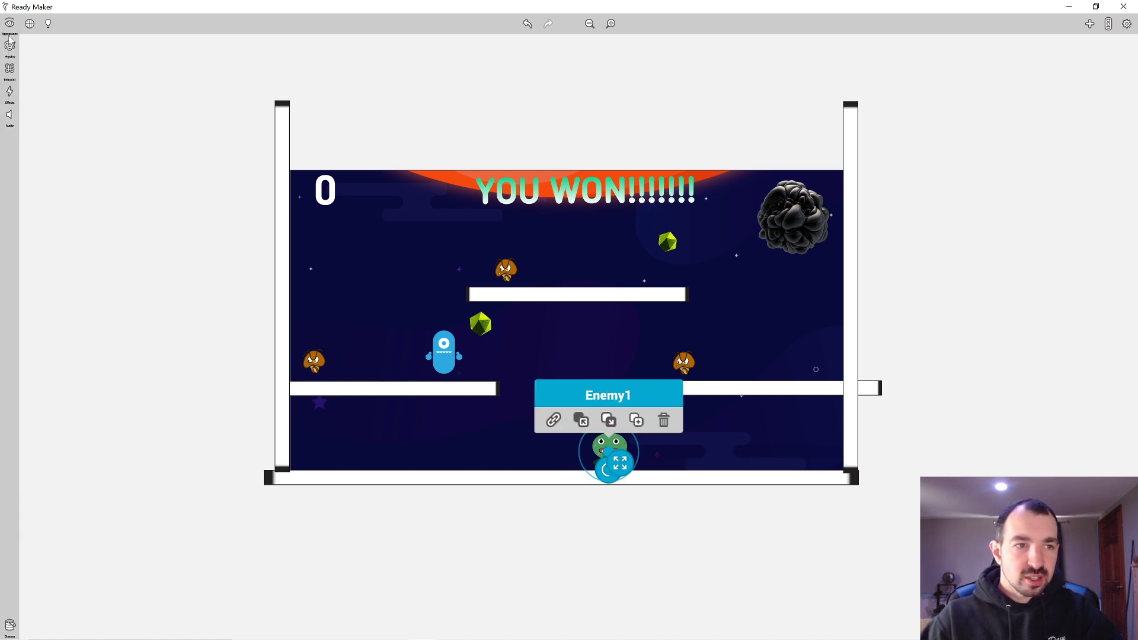
{"action": "left_click", "coordinate": [9, 68]}
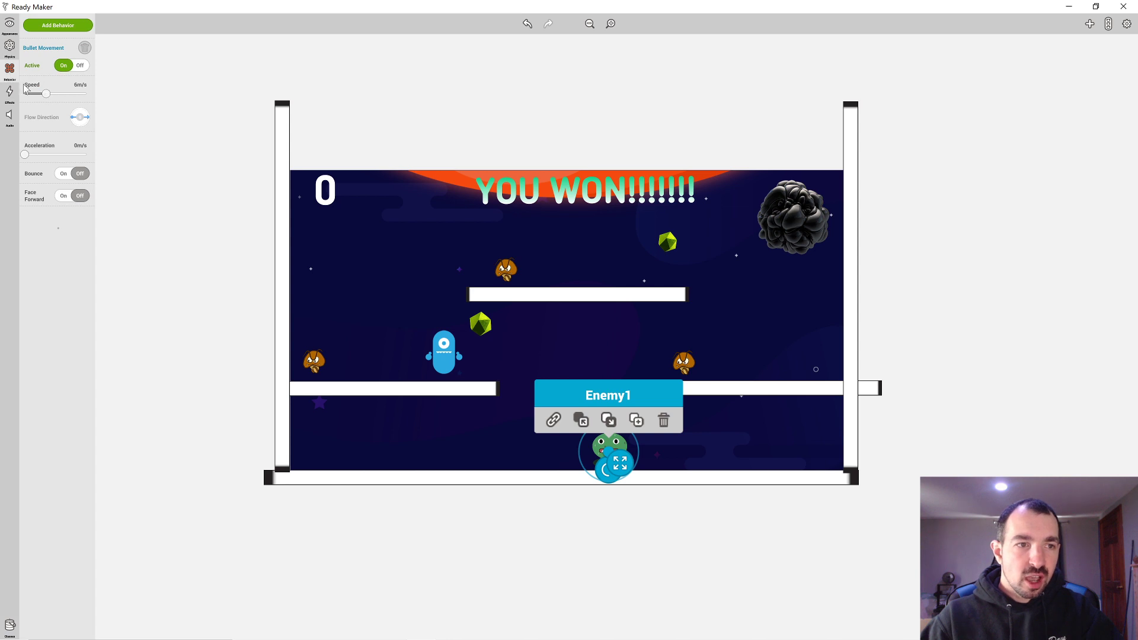
{"action": "left_click_drag", "start_coordinate": [46, 98], "coordinate": [31, 99]}
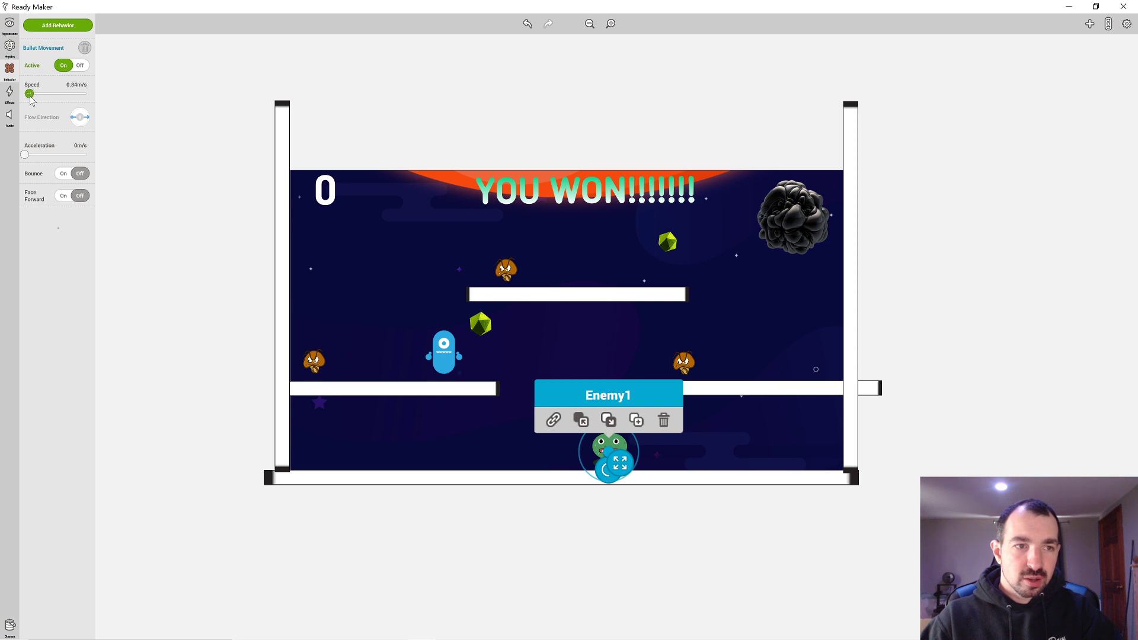
{"action": "left_click", "coordinate": [182, 144]}
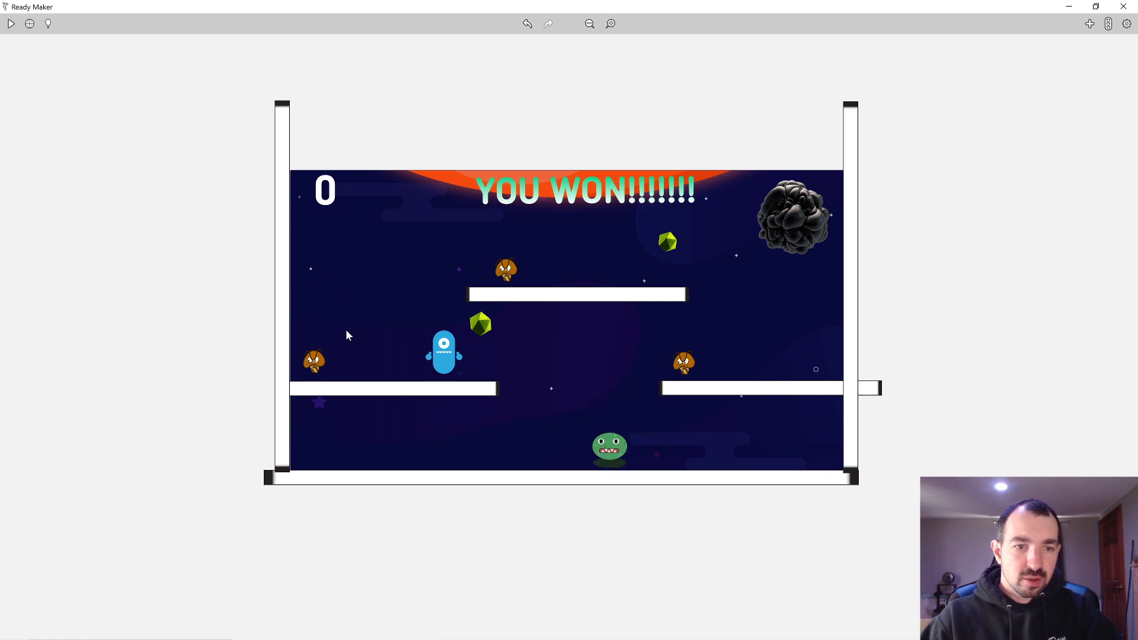
- Reduce the Bullet Movement speed of goomb-c2, the brown enemy on the lower-left platform, to 0.34 m/s
{"action": "left_click", "coordinate": [320, 362]}
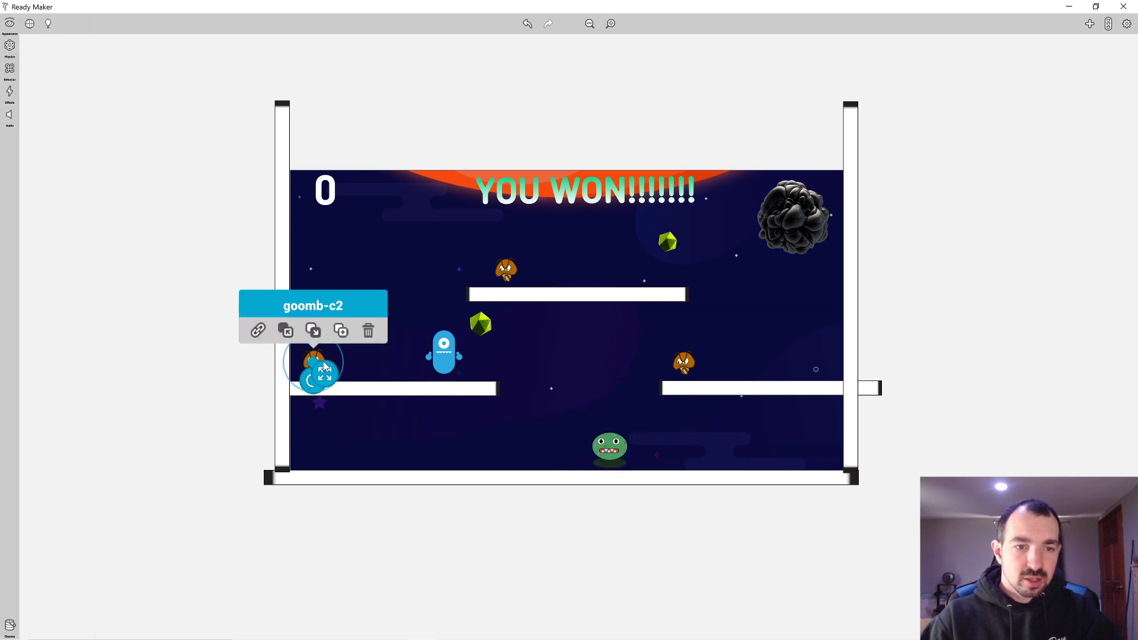
{"action": "left_click", "coordinate": [9, 28]}
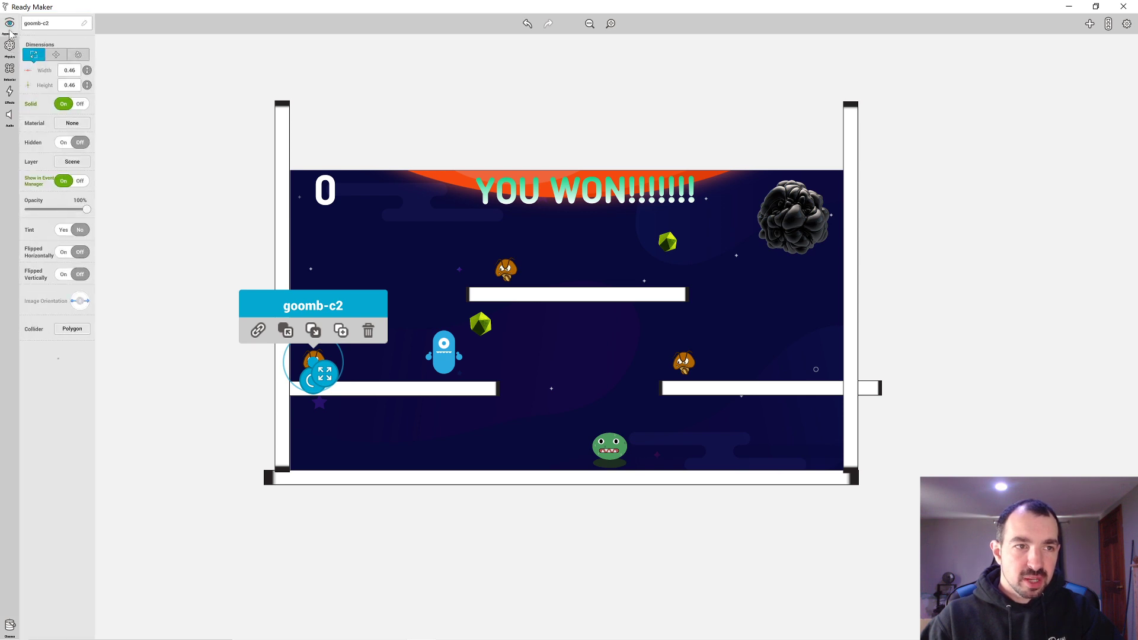
{"action": "left_click", "coordinate": [12, 70]}
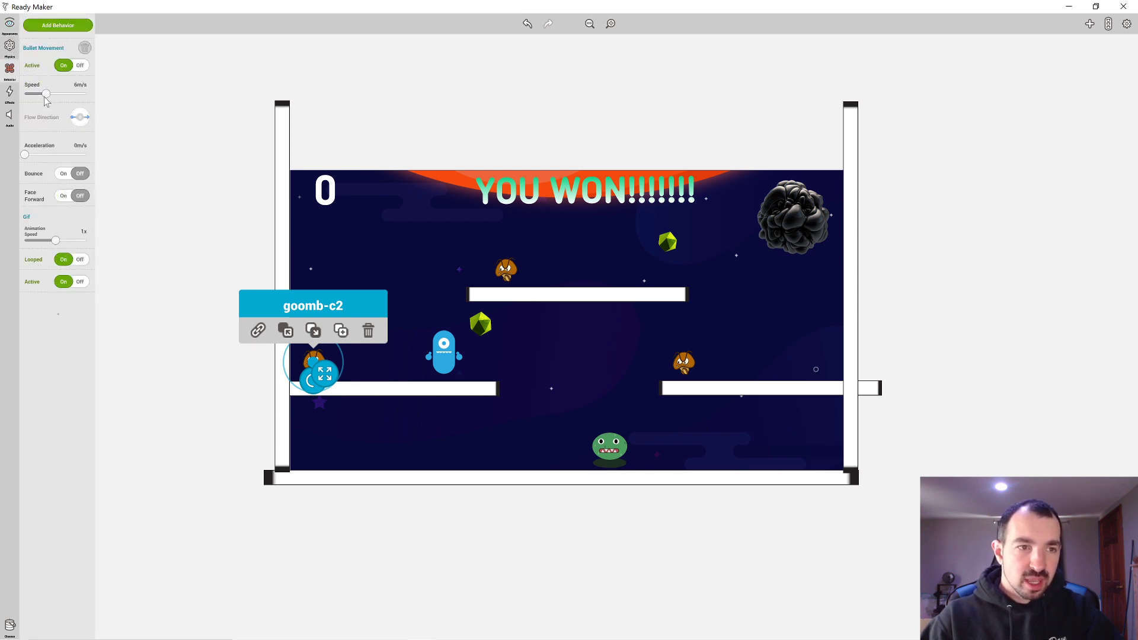
{"action": "left_click_drag", "start_coordinate": [45, 97], "coordinate": [33, 96]}
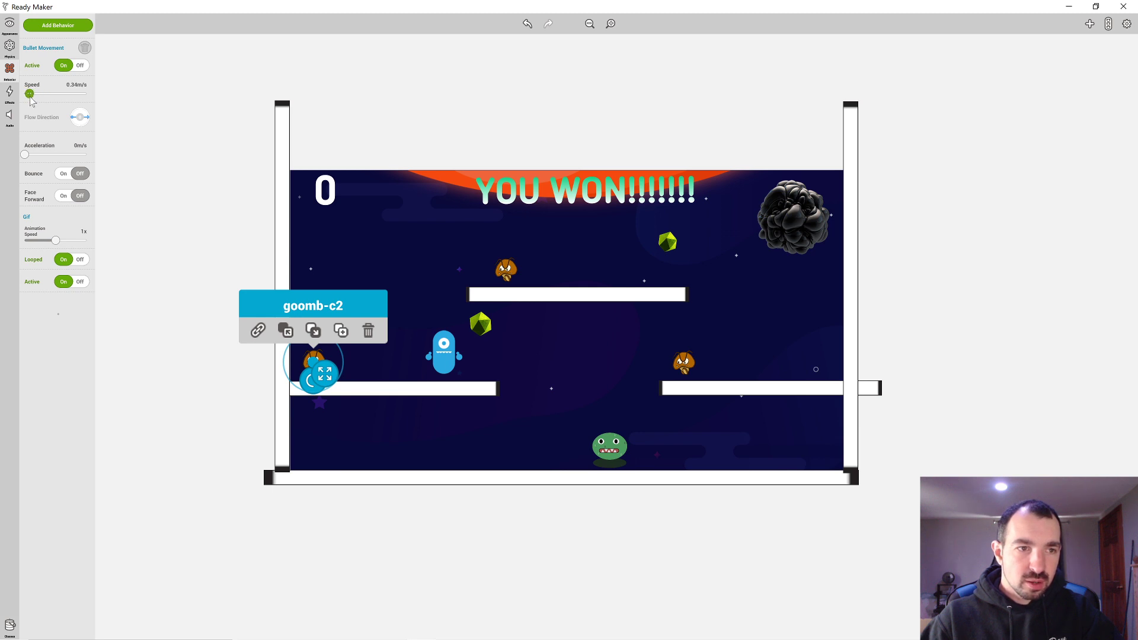
{"action": "left_click", "coordinate": [543, 303]}
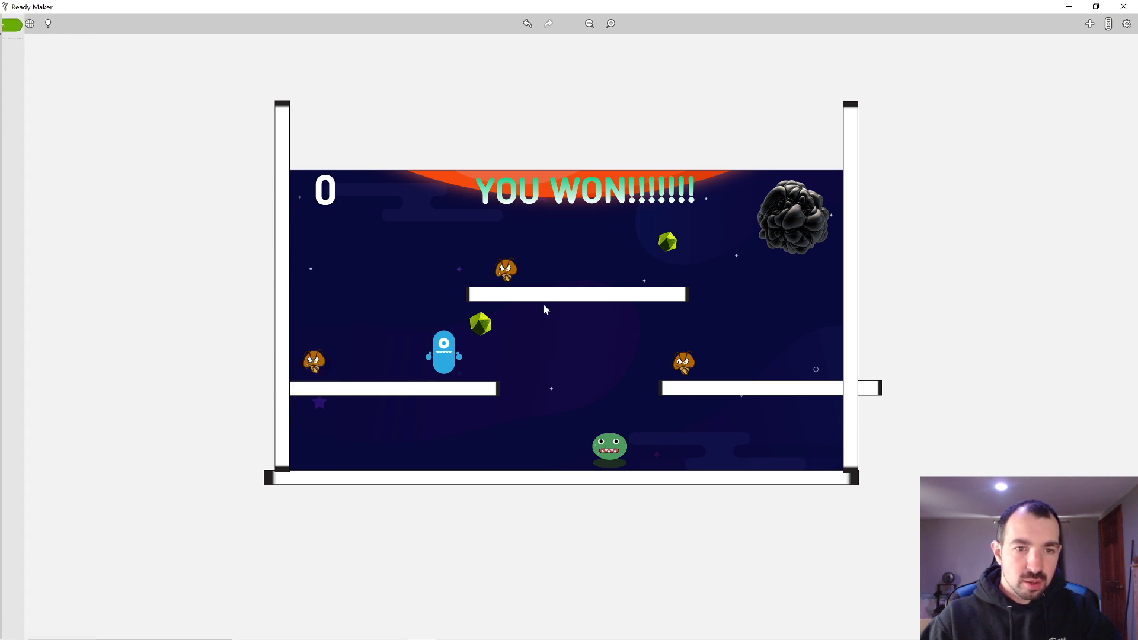
- Reduce the Bullet Movement speed of goomb, the brown enemy on the upper platform, to 0.62 m/s
{"action": "left_click", "coordinate": [507, 271]}
{"action": "left_click", "coordinate": [11, 45]}
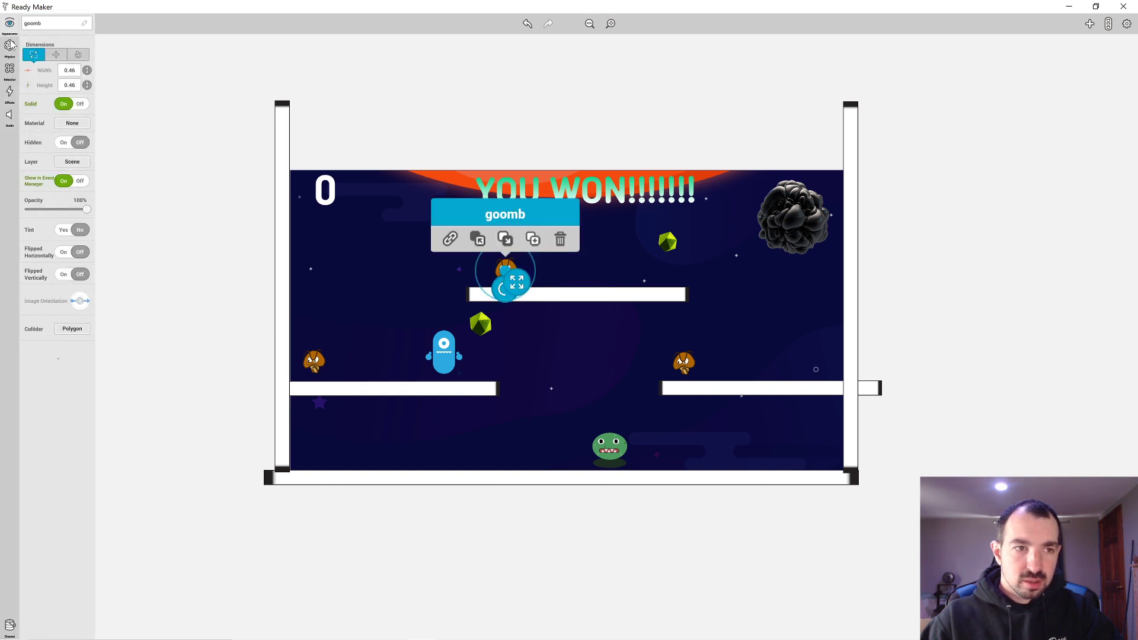
{"action": "left_click", "coordinate": [10, 48]}
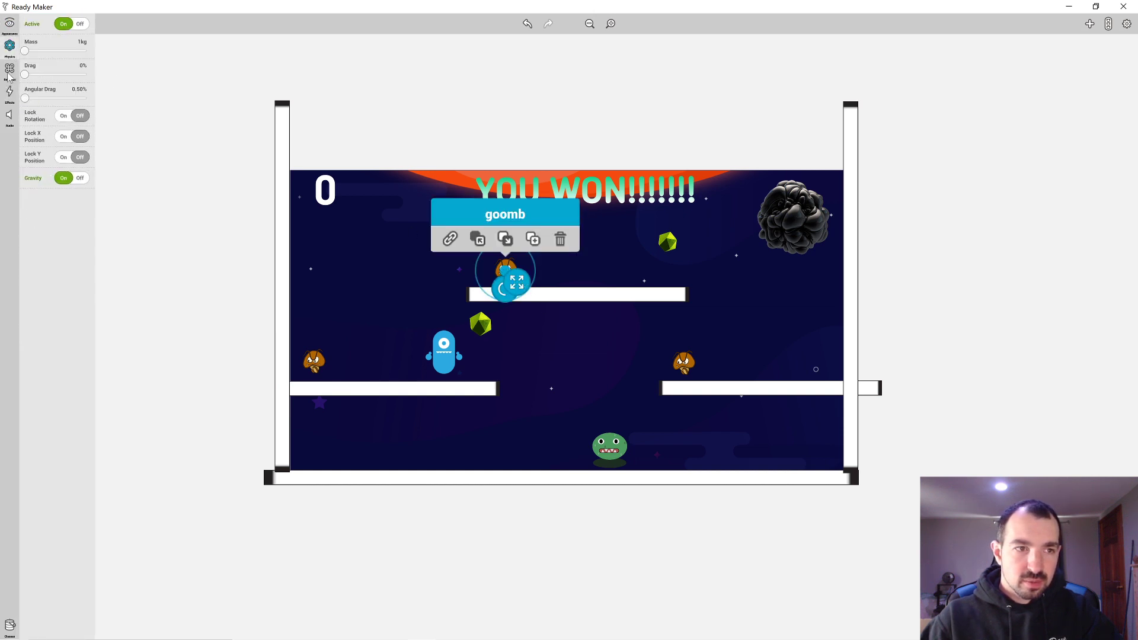
{"action": "left_click", "coordinate": [9, 70]}
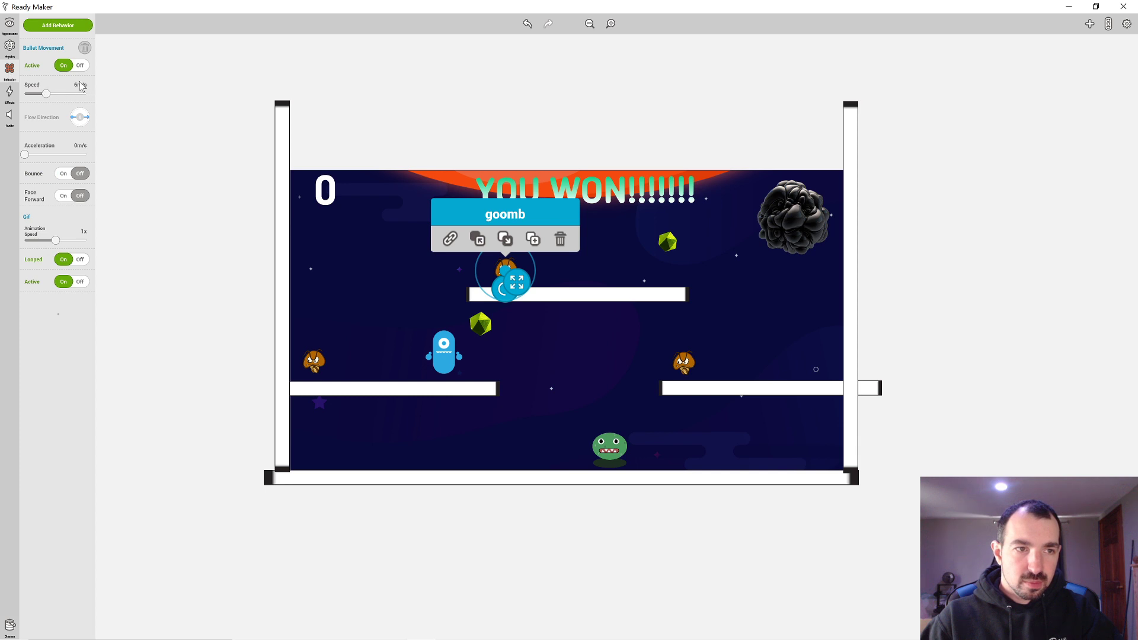
{"action": "left_click_drag", "start_coordinate": [49, 90], "coordinate": [33, 95]}
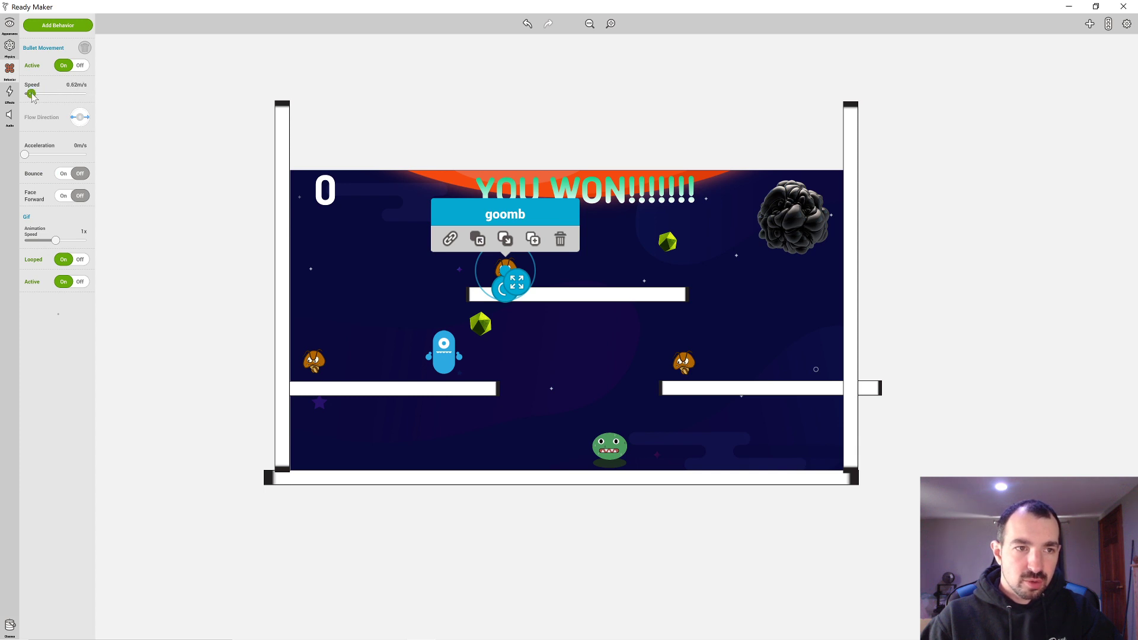
{"action": "left_click", "coordinate": [195, 194]}
- Reduce the Bullet Movement speed of goomb-c1, the brown enemy on the lower-right platform, to 0.47 m/s
{"action": "left_click", "coordinate": [687, 366]}
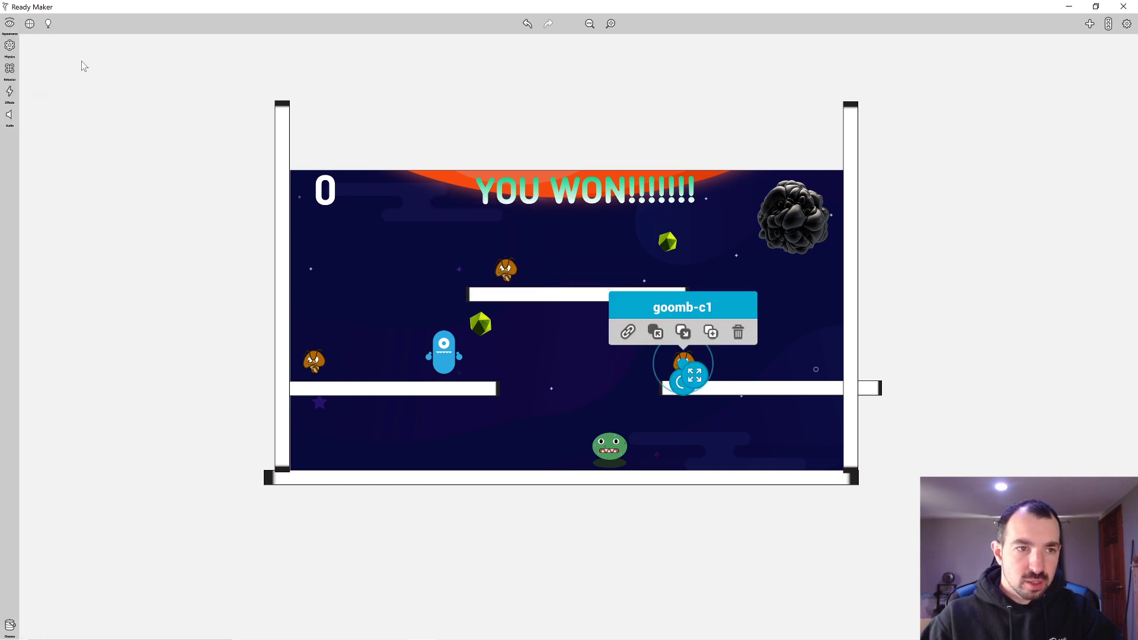
{"action": "left_click", "coordinate": [10, 46]}
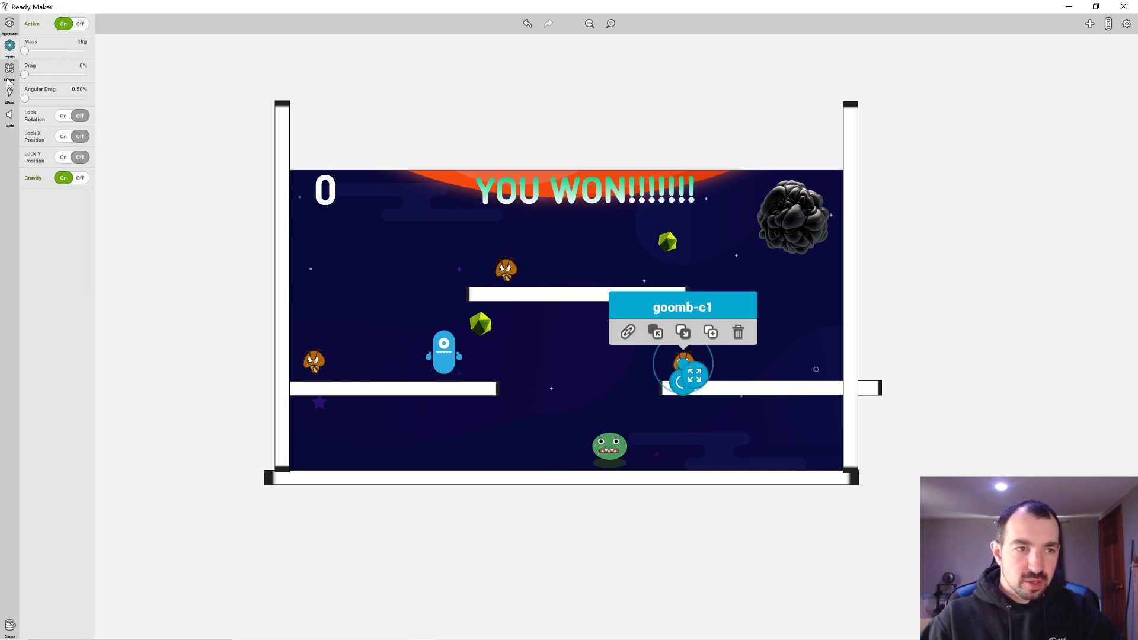
{"action": "left_click", "coordinate": [9, 69]}
{"action": "left_click_drag", "start_coordinate": [46, 94], "coordinate": [30, 96]}
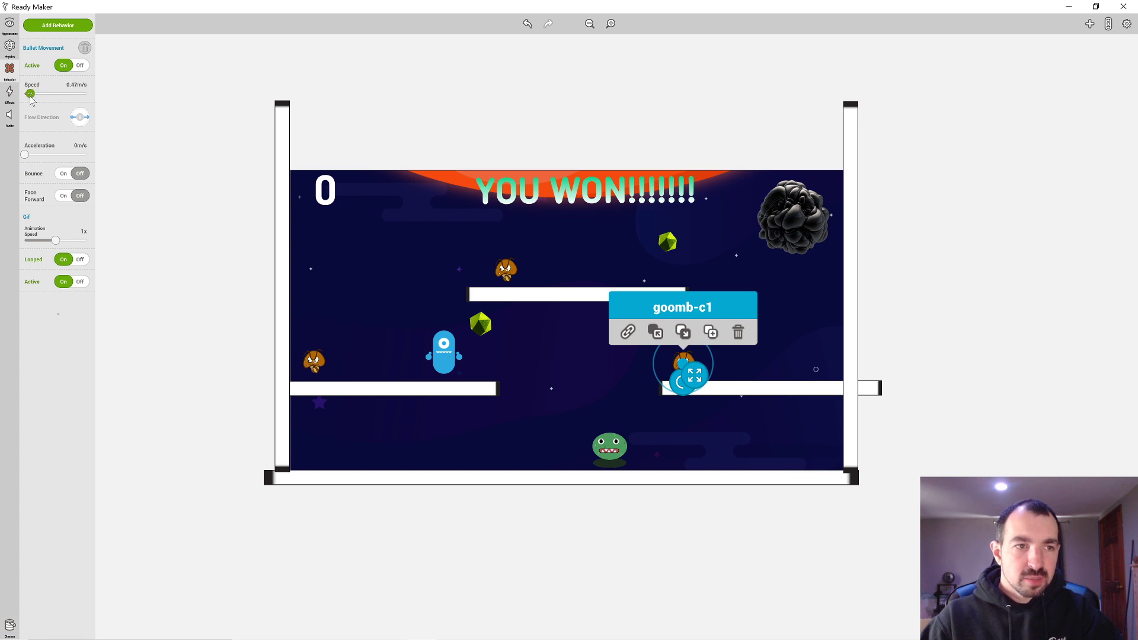
{"action": "left_click", "coordinate": [166, 122]}
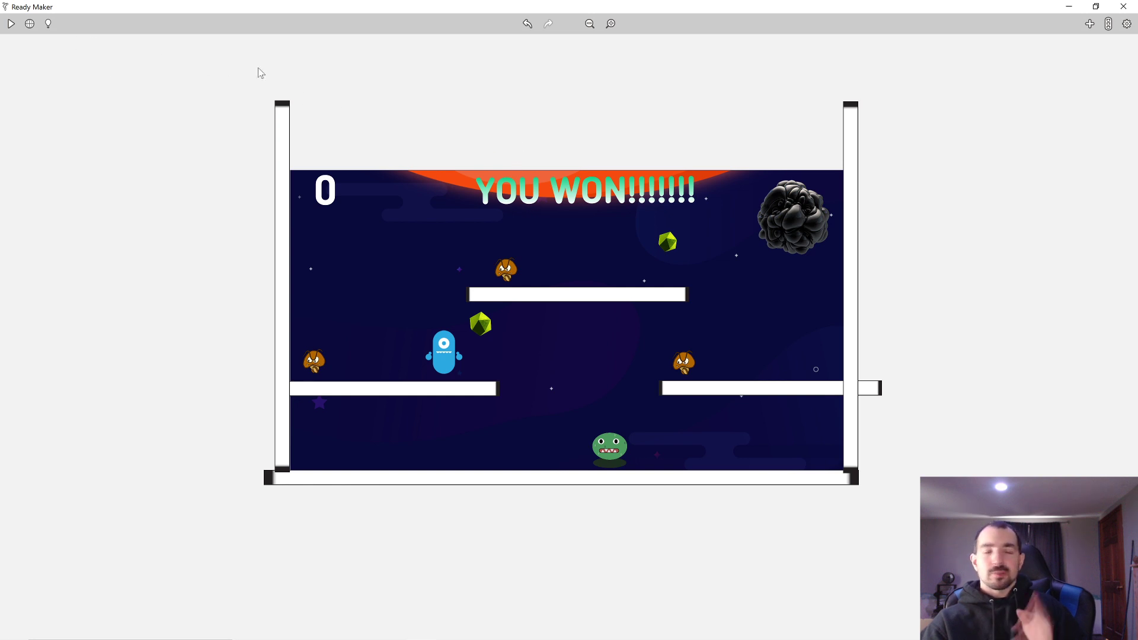
- Playtest the game with the reduced enemy speeds, moving the blue character back and forth along the floor
{"action": "left_click", "coordinate": [11, 24]}
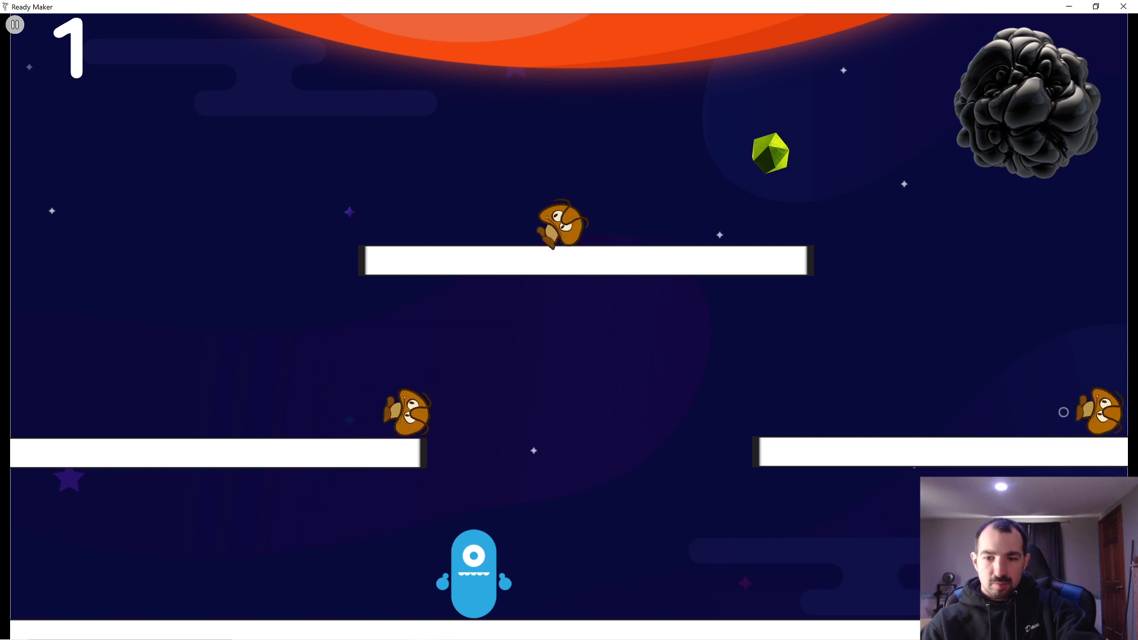
{"action": "key", "text": "Left"}
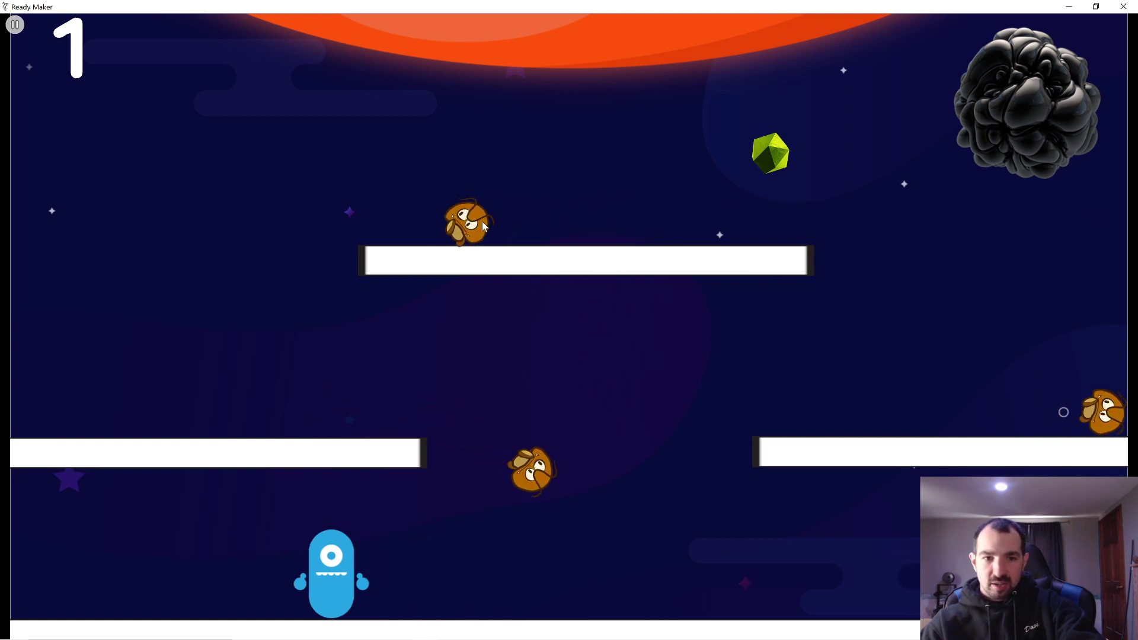
{"action": "key", "text": "Left"}
{"action": "key", "text": "Right"}
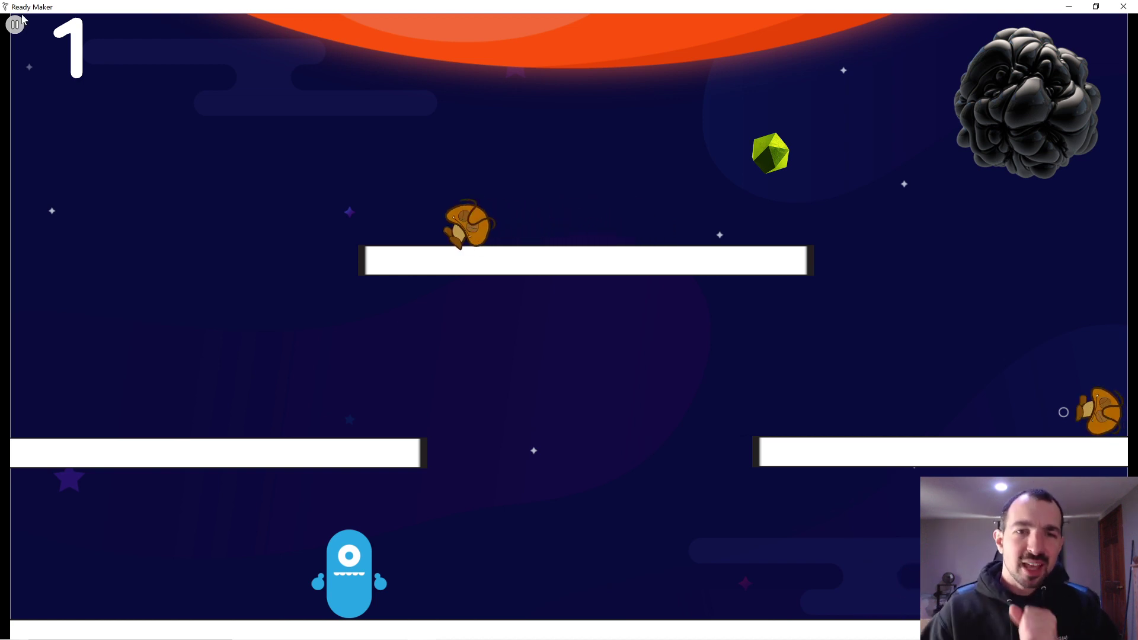
- Complete the unfinished Make Goomb Move Back and Forth event so all objects in class Enemy mirror their Bullet Movement velocity
{"action": "left_click", "coordinate": [14, 24]}
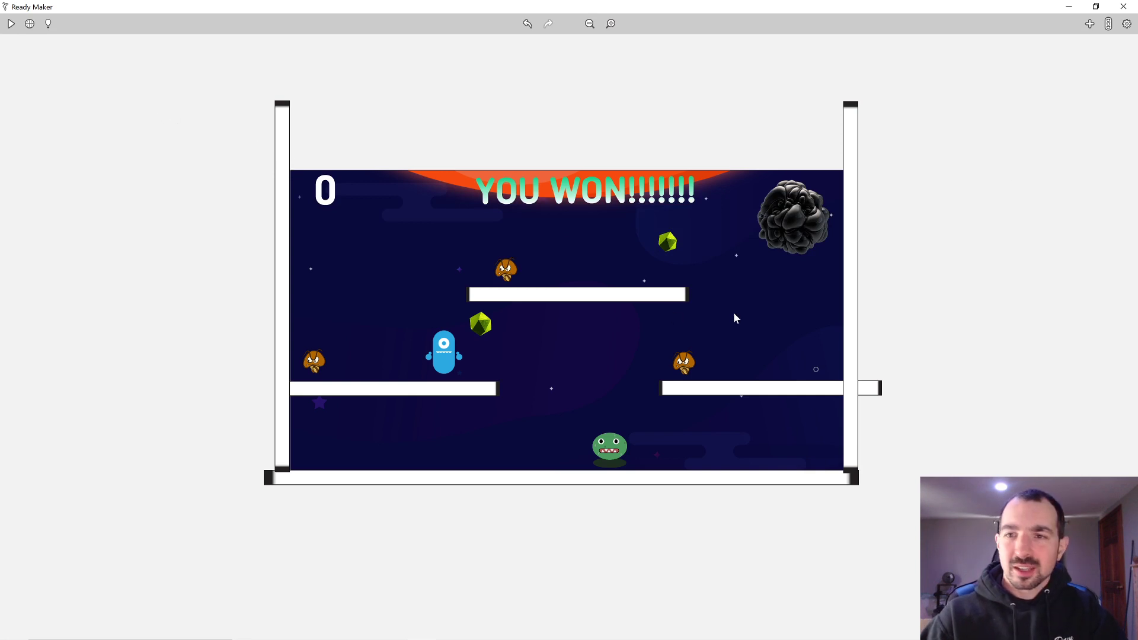
{"action": "left_click", "coordinate": [1109, 23]}
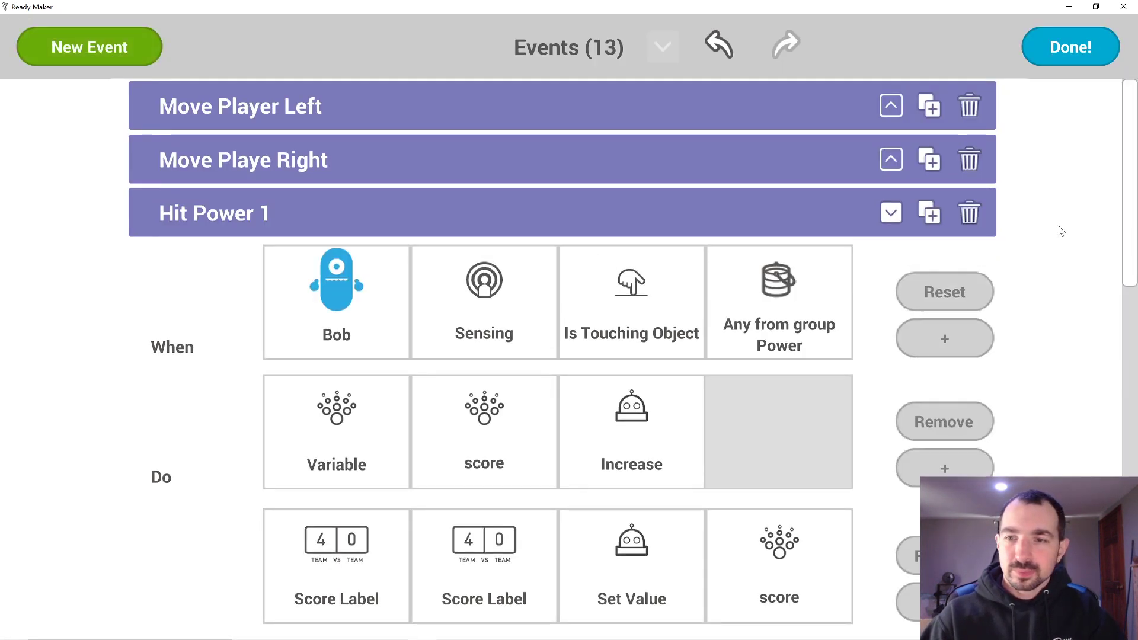
{"action": "left_click", "coordinate": [891, 213]}
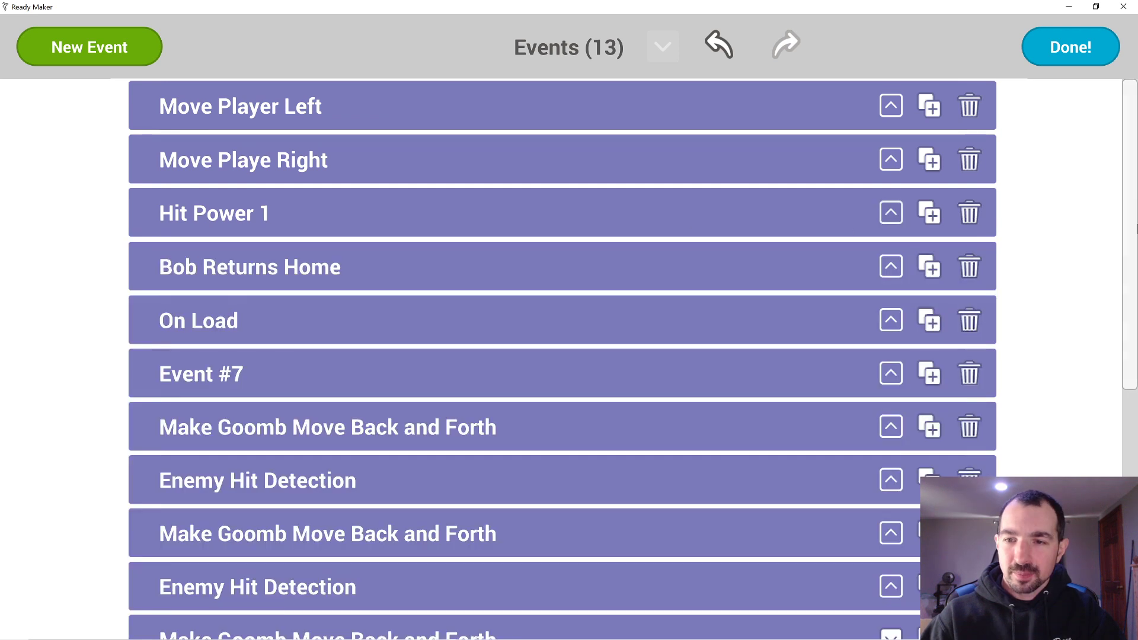
{"action": "scroll", "coordinate": [307, 498], "scroll_direction": "down", "scroll_amount": 5}
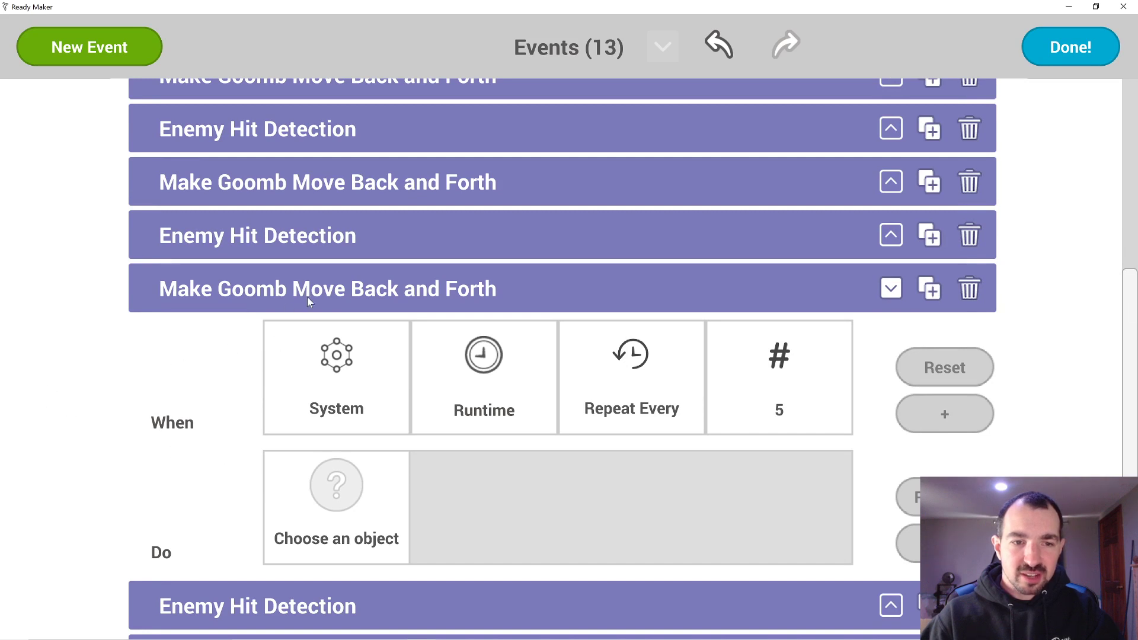
{"action": "left_click", "coordinate": [308, 301]}
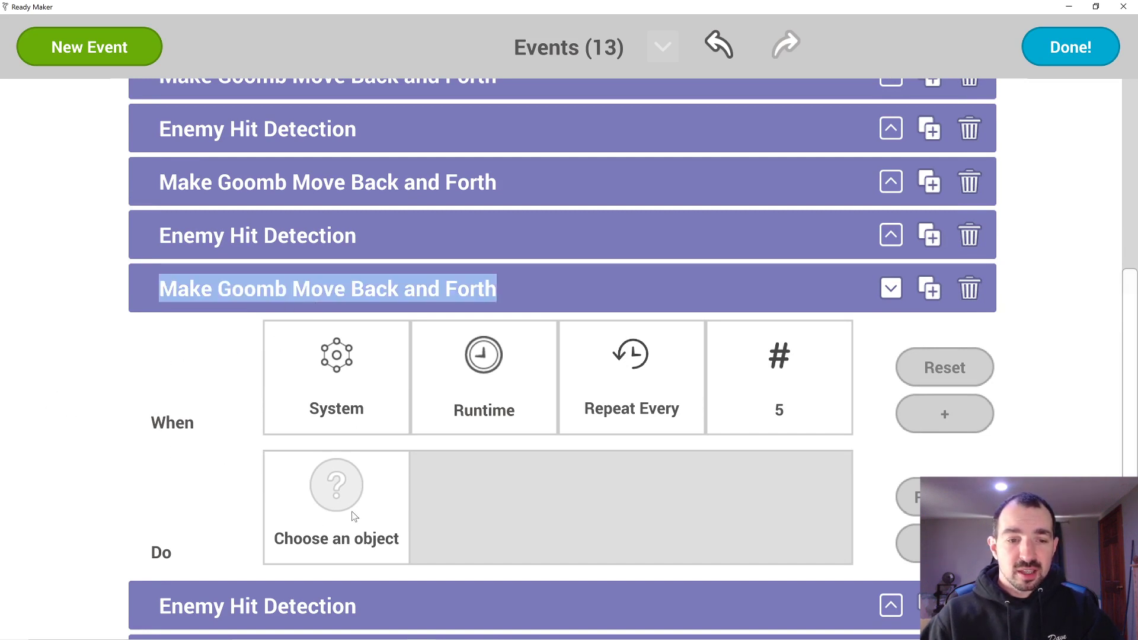
{"action": "scroll", "coordinate": [1126, 298], "scroll_direction": "down", "scroll_amount": 2}
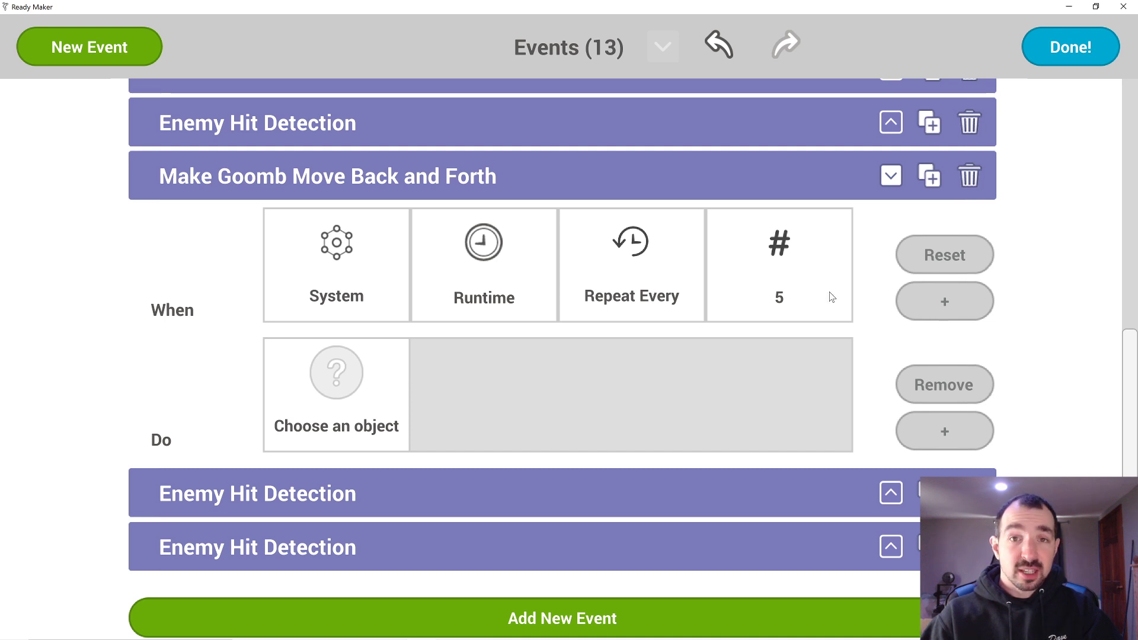
{"action": "left_click", "coordinate": [390, 387]}
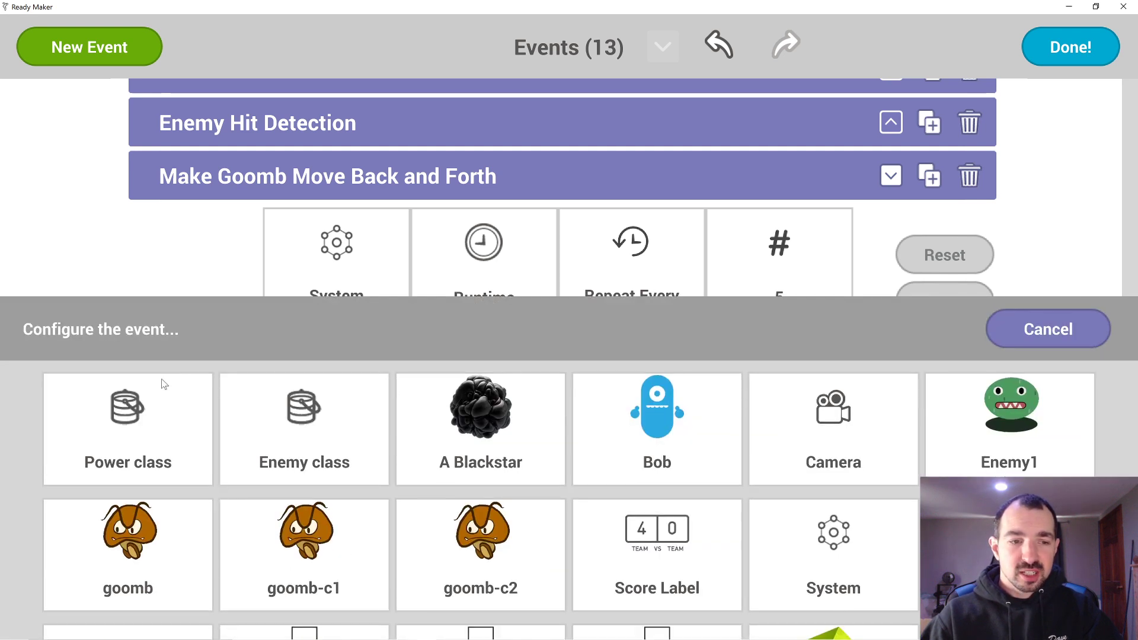
{"action": "left_click", "coordinate": [315, 437]}
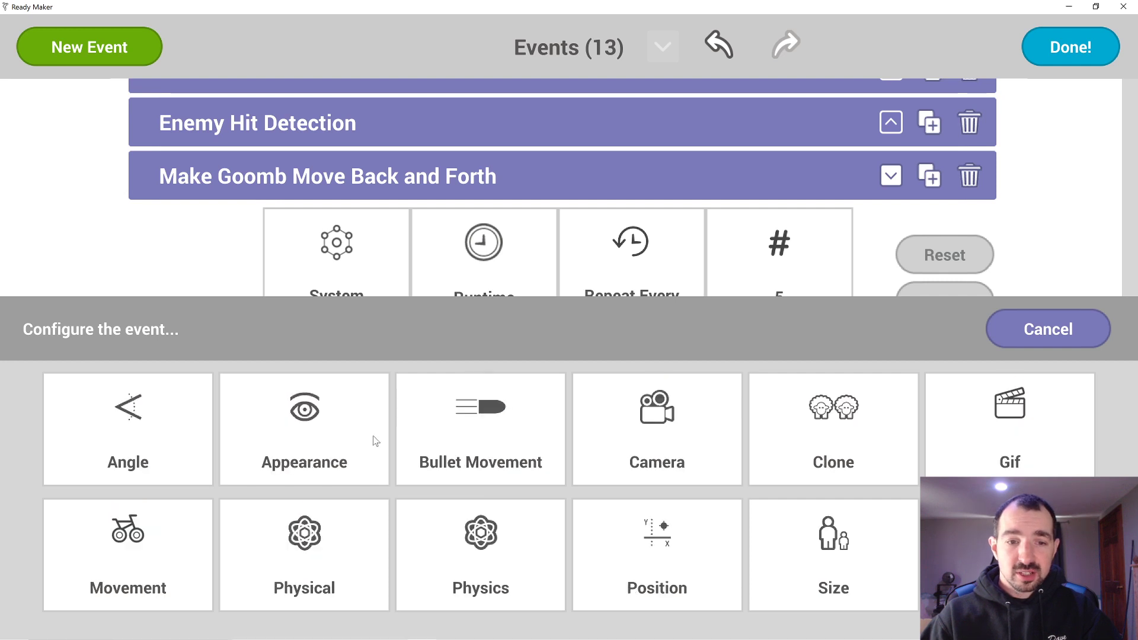
{"action": "left_click", "coordinate": [498, 435]}
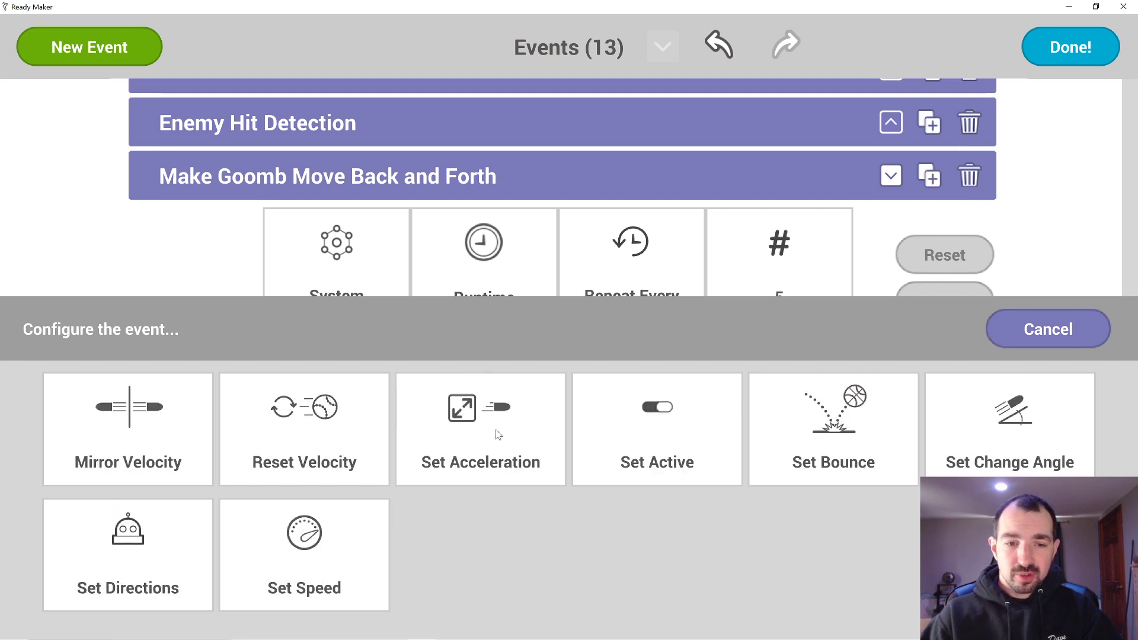
{"action": "left_click", "coordinate": [143, 416]}
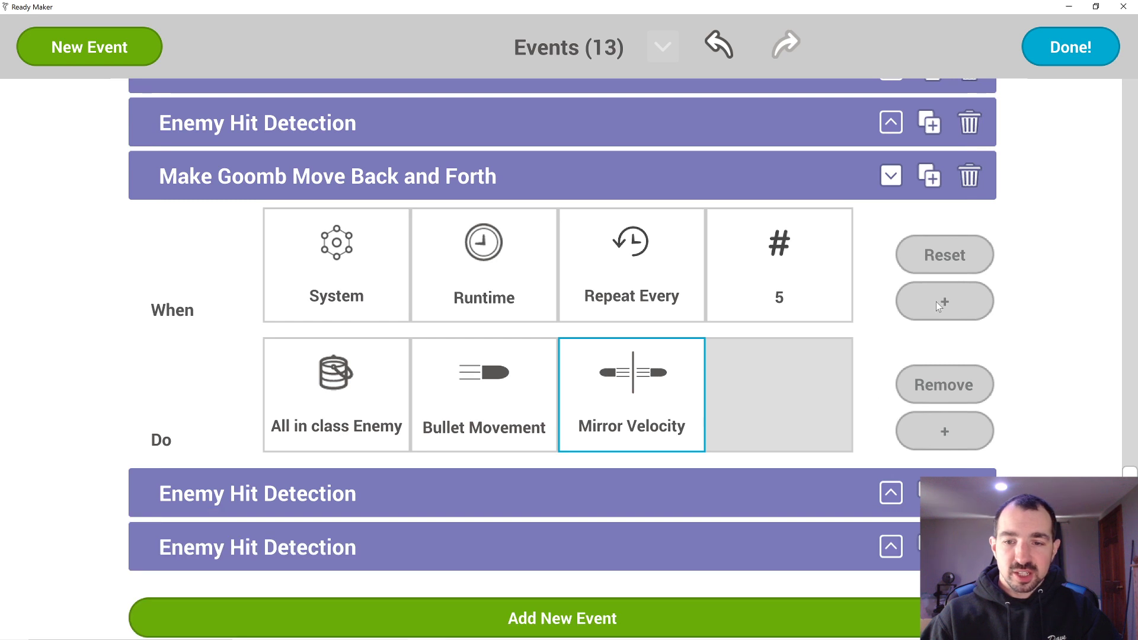
{"action": "left_click", "coordinate": [1058, 47]}
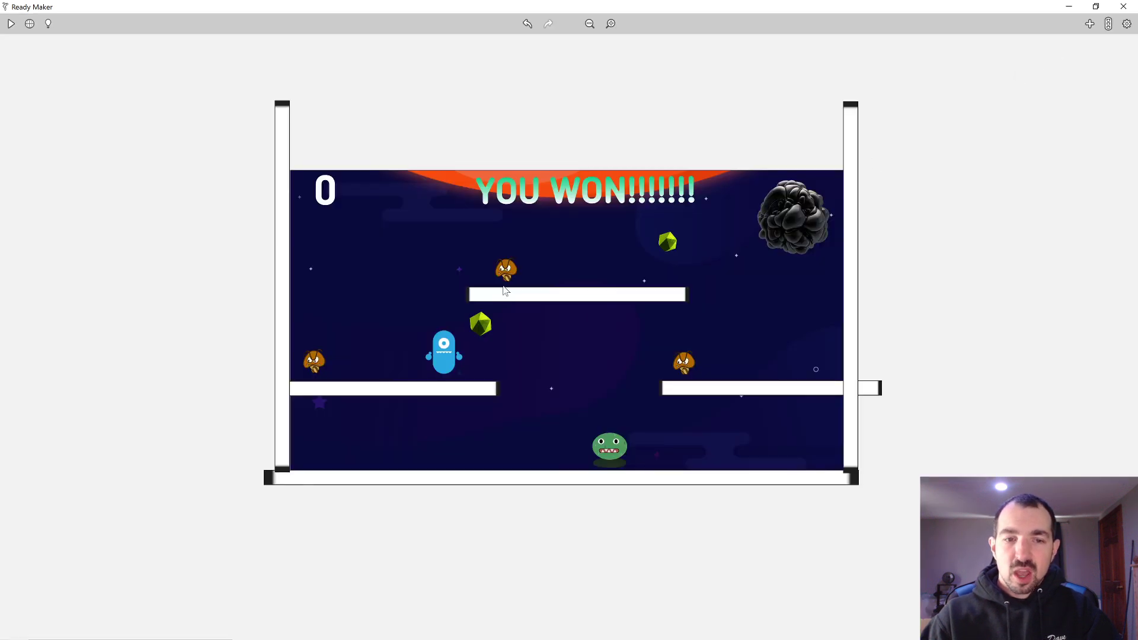
- Turn on Lock Rotation in the physics of goomb-c1, the brown enemy on the lower-right platform
{"action": "left_click", "coordinate": [506, 273]}
{"action": "left_click", "coordinate": [314, 363]}
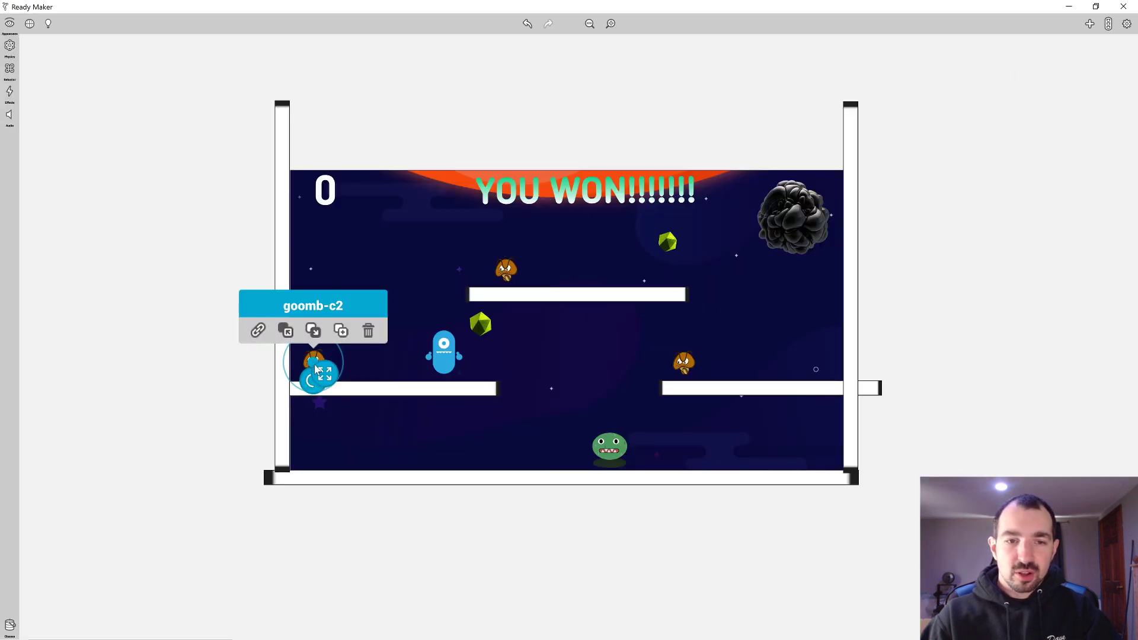
{"action": "left_click", "coordinate": [684, 367]}
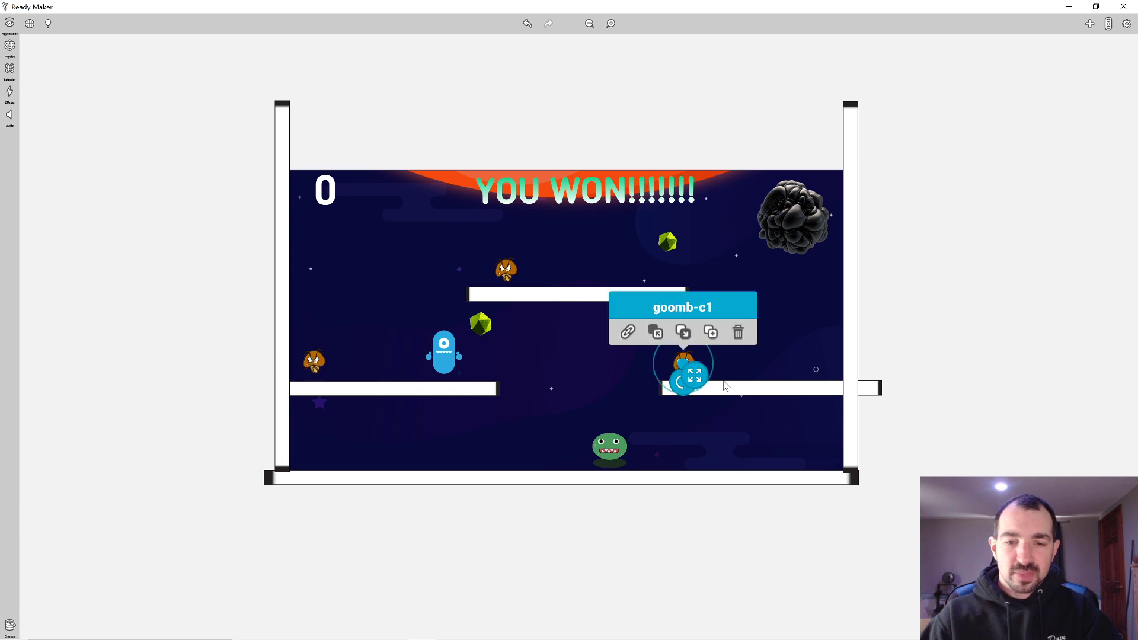
{"action": "left_click", "coordinate": [9, 25]}
{"action": "left_click", "coordinate": [9, 47]}
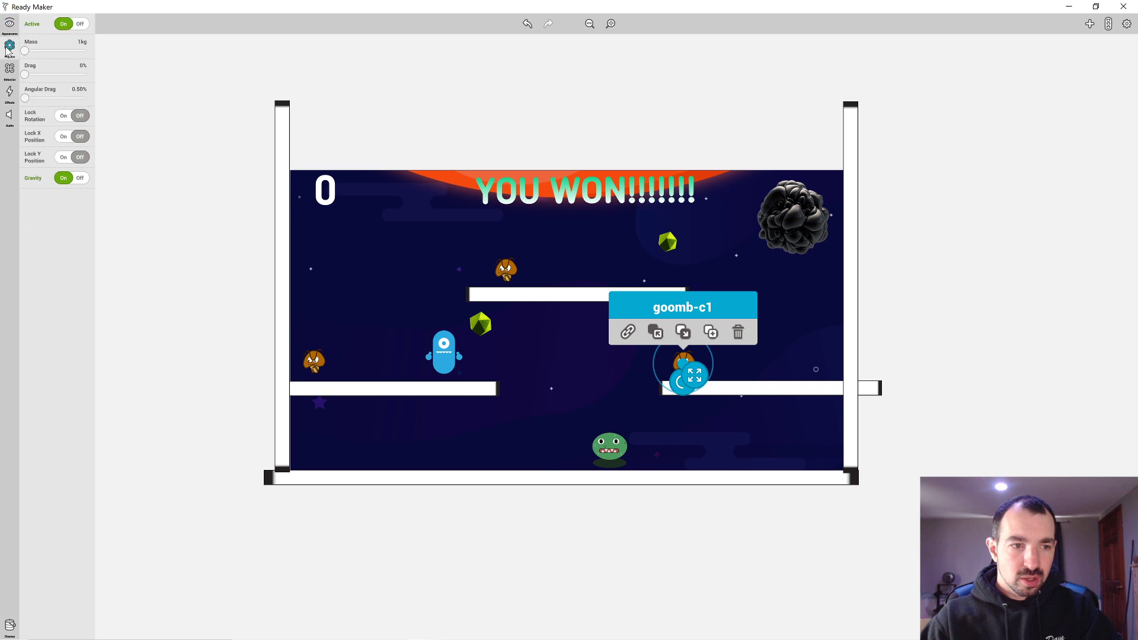
{"action": "left_click", "coordinate": [10, 26]}
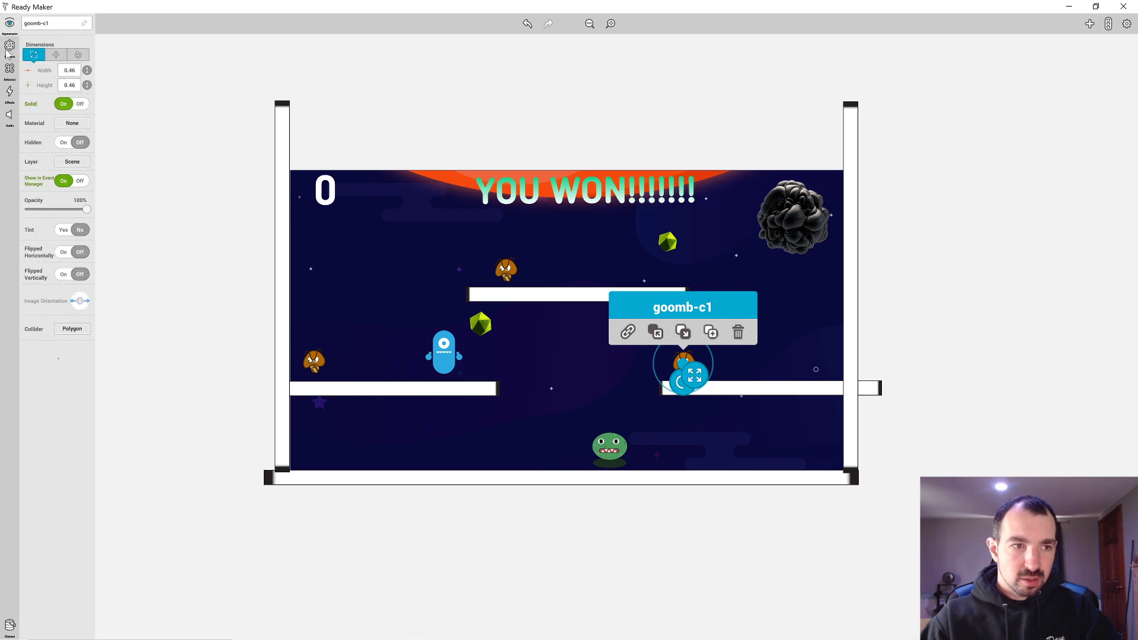
{"action": "left_click", "coordinate": [9, 47]}
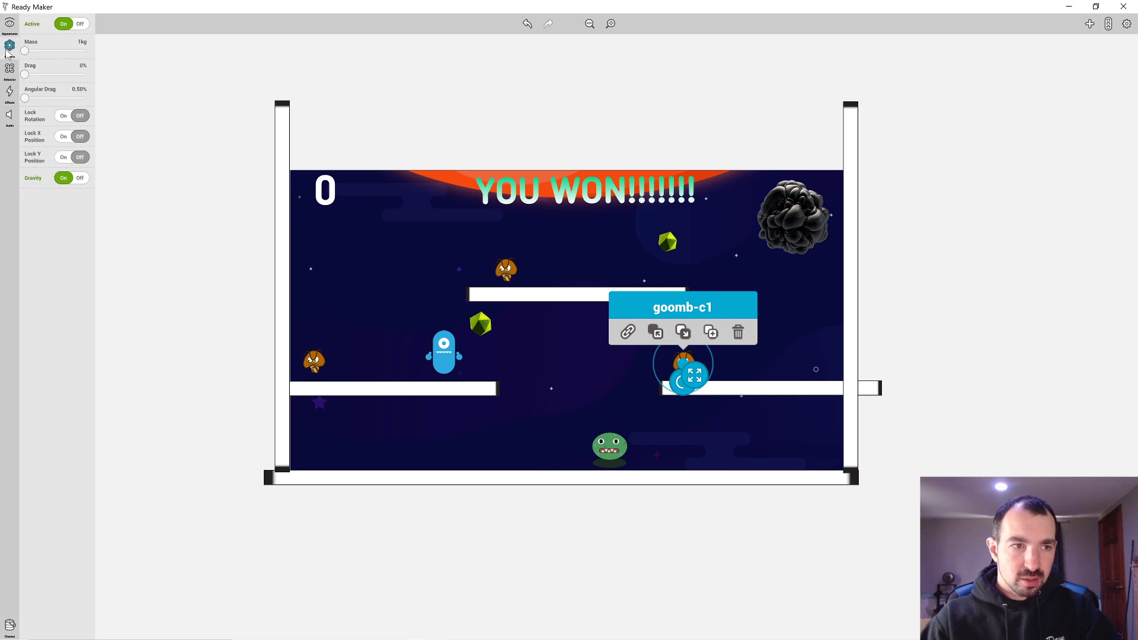
{"action": "left_click", "coordinate": [75, 117]}
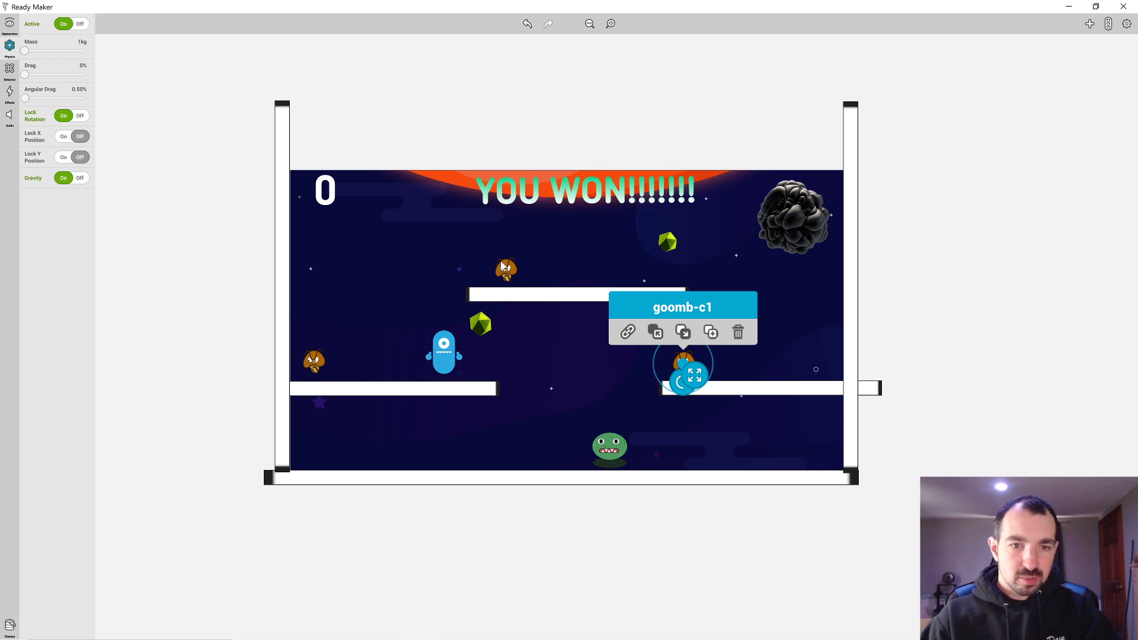
- Turn on Lock Rotation for goomb on the upper platform and goomb-c2 on the lower-left platform
{"action": "left_click", "coordinate": [501, 266]}
{"action": "left_click", "coordinate": [16, 51]}
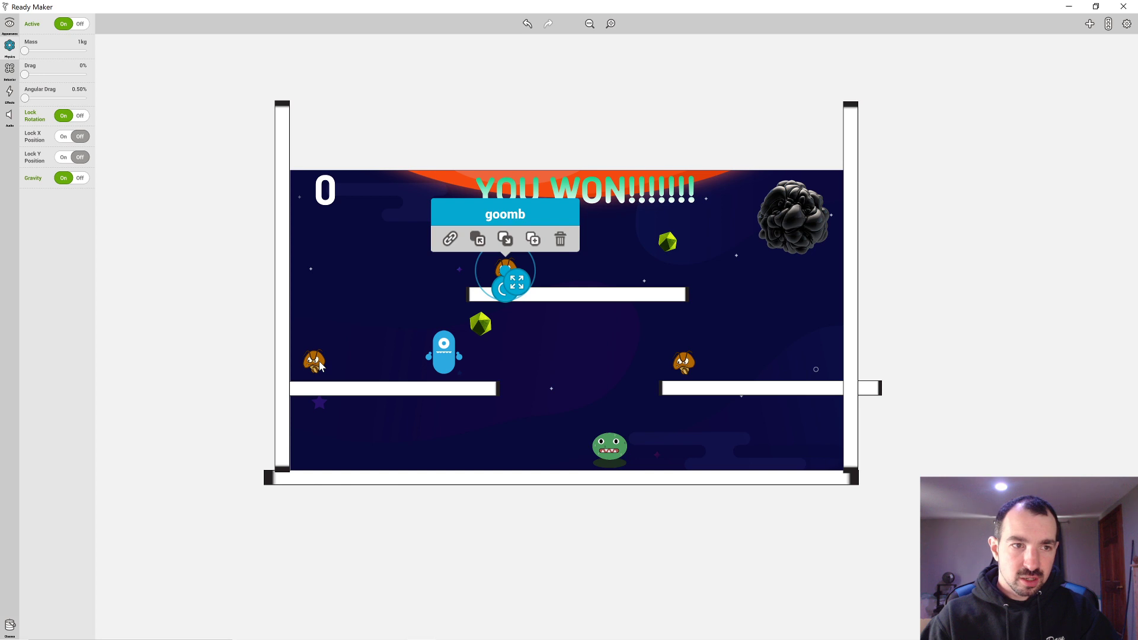
{"action": "left_click", "coordinate": [319, 361]}
{"action": "left_click", "coordinate": [17, 47]}
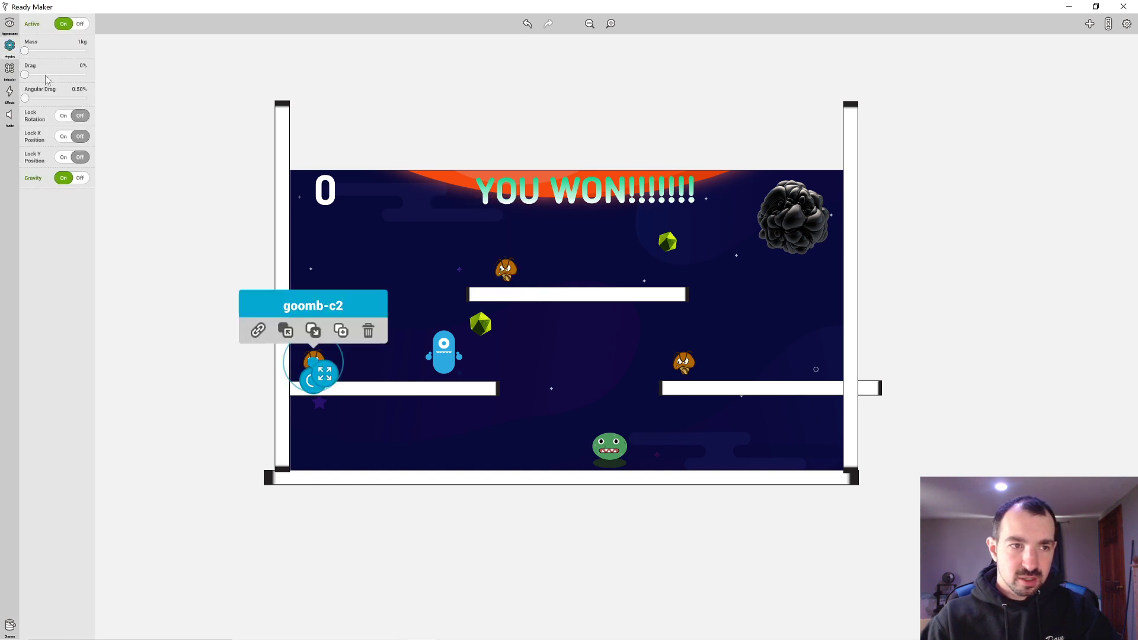
{"action": "left_click", "coordinate": [64, 116]}
- Turn on Lock Rotation in the physics of Enemy1, the green monster on the floor, and deselect it
{"action": "left_click", "coordinate": [619, 452]}
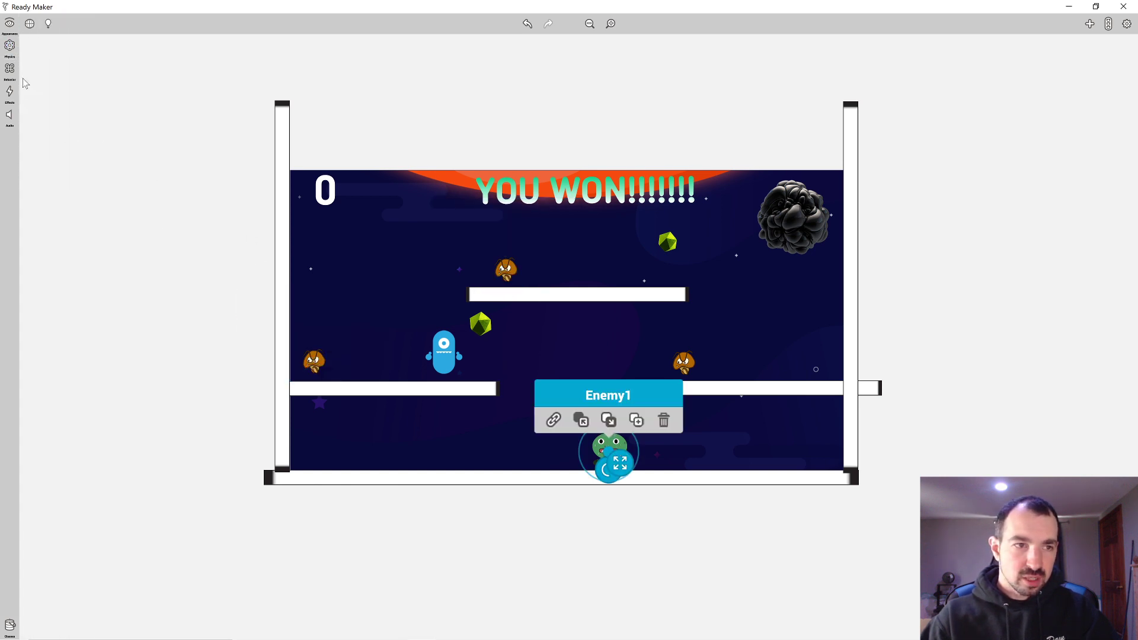
{"action": "left_click", "coordinate": [9, 45]}
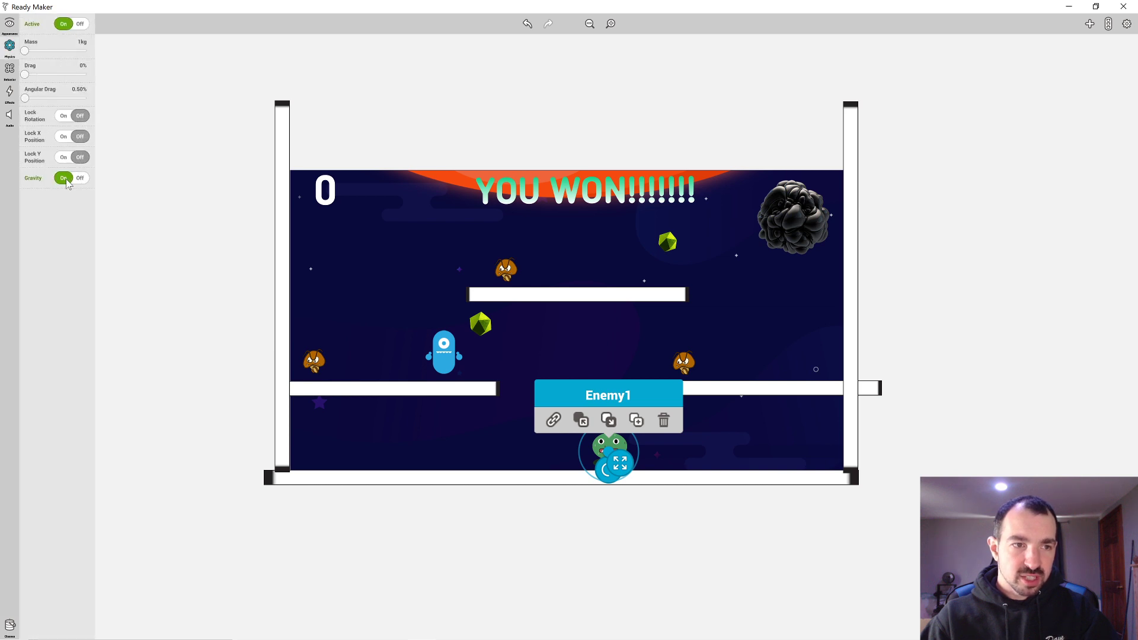
{"action": "left_click", "coordinate": [63, 116]}
{"action": "left_click", "coordinate": [185, 130]}
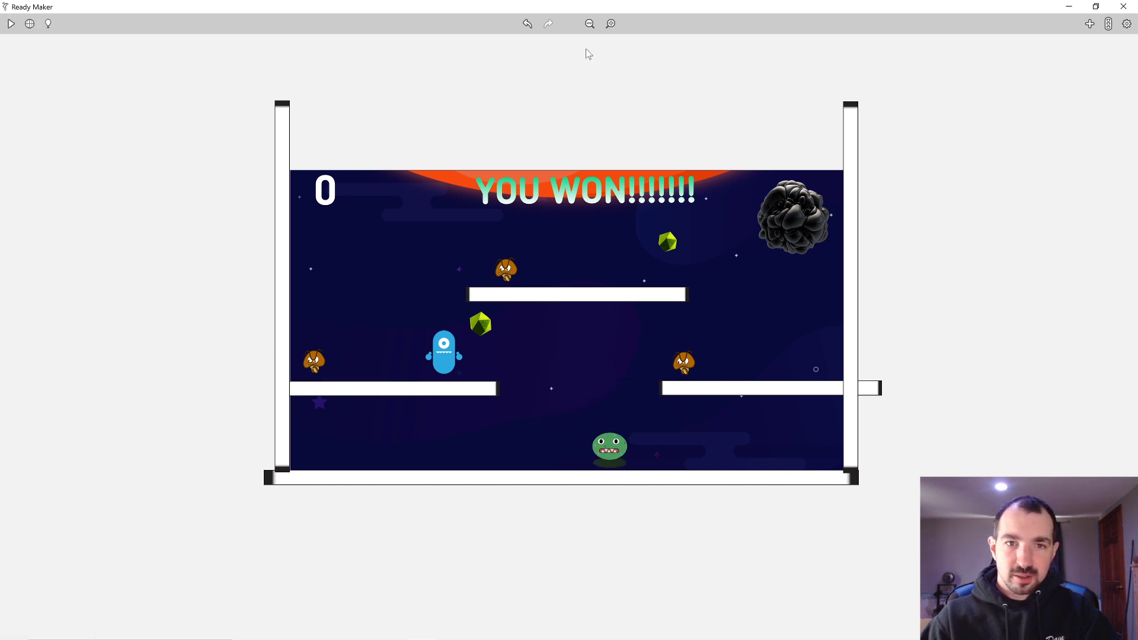
- Playtest the game with rotation-locked enemies, moving and jumping the blue character around the green monster and onto the lower-left platform
{"action": "left_click", "coordinate": [12, 24]}
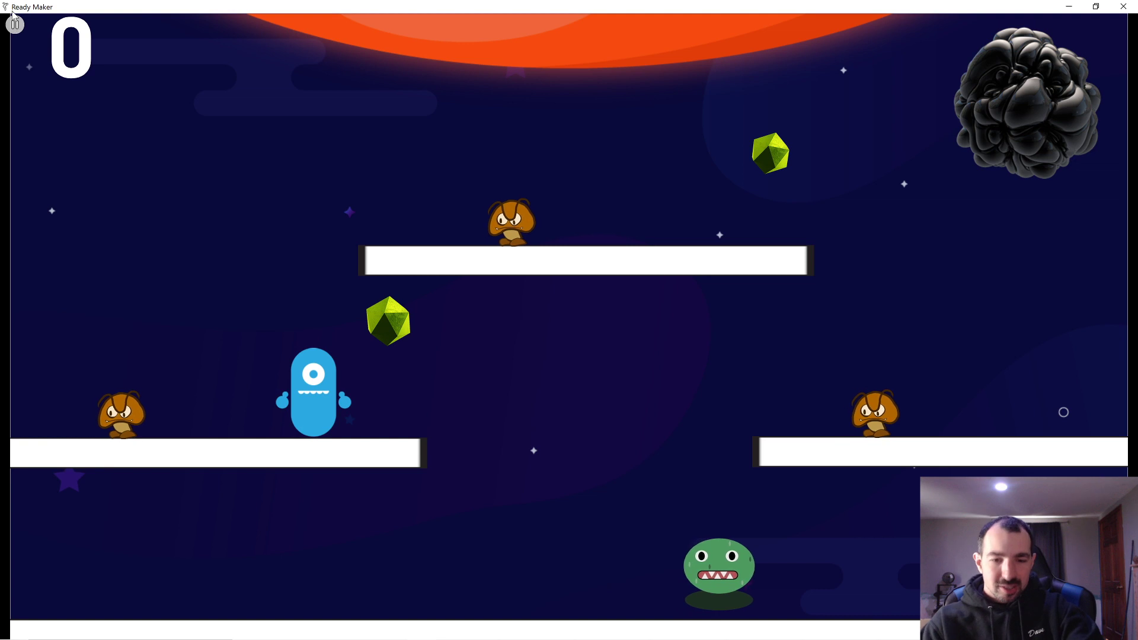
{"action": "key", "text": "Left"}
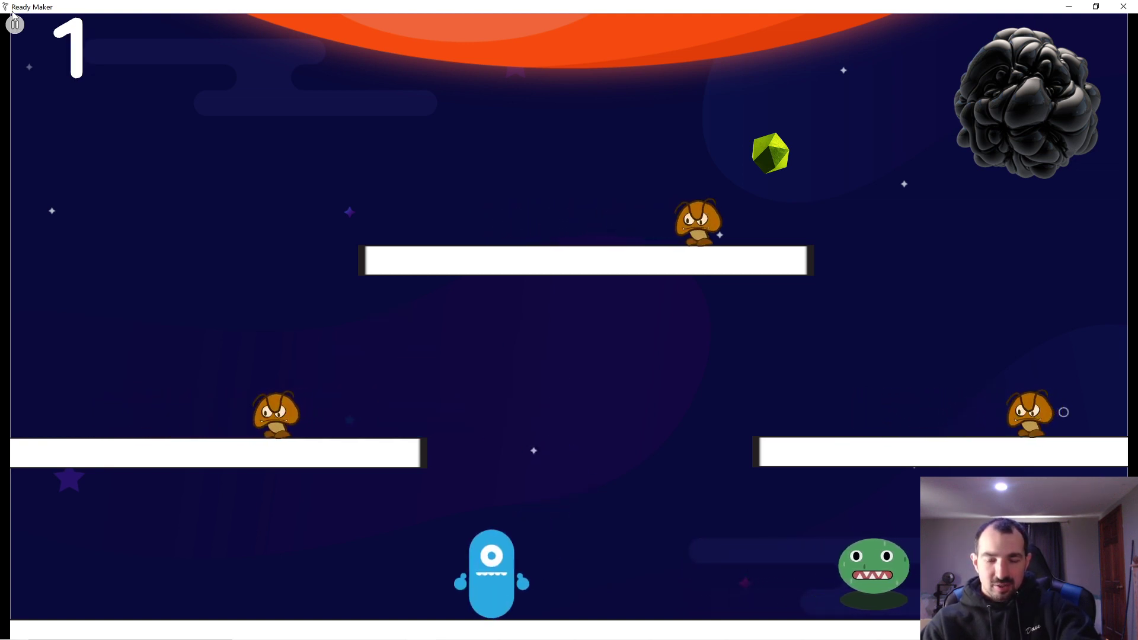
{"action": "key", "text": "Left"}
{"action": "key", "text": "Right"}
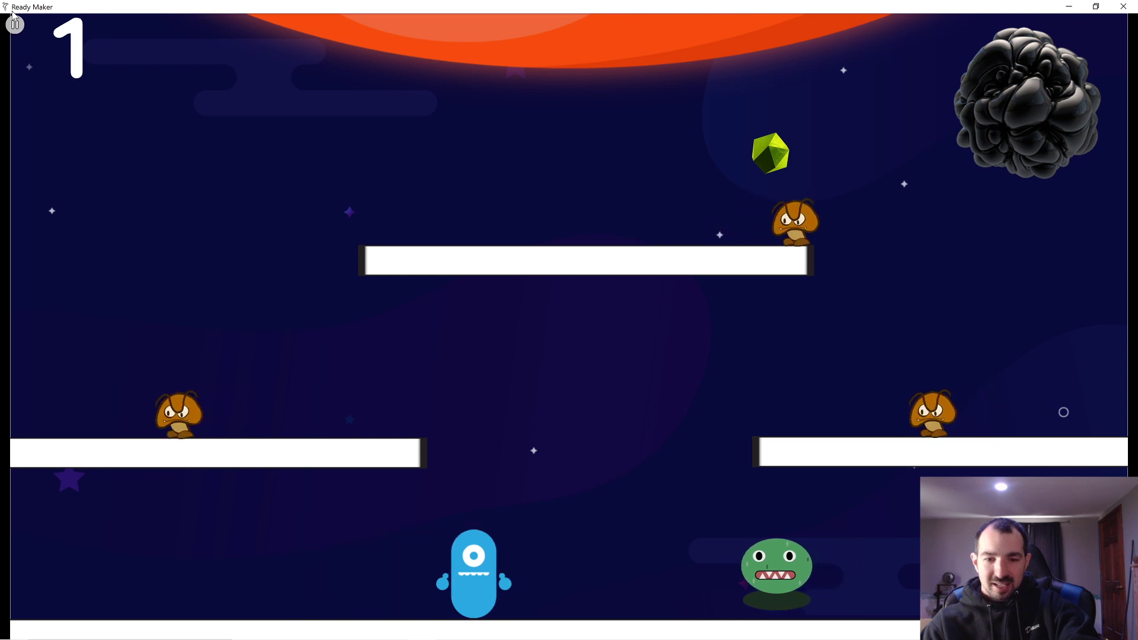
{"action": "key", "text": "Left"}
{"action": "key", "text": "Right"}
{"action": "key", "text": "Up"}
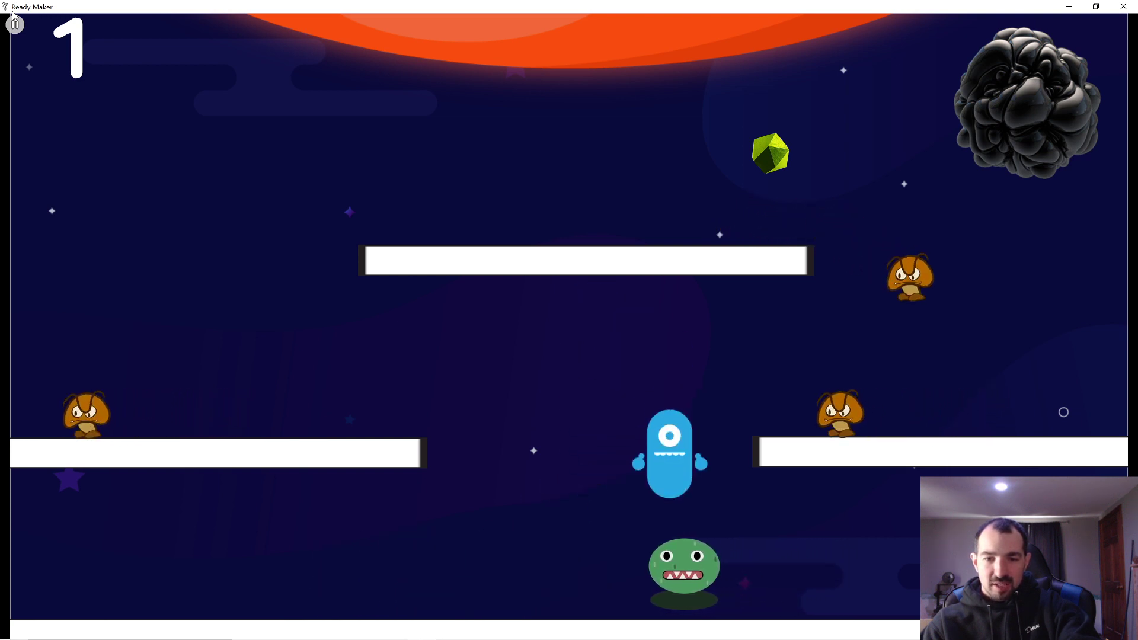
{"action": "key", "text": "Right"}
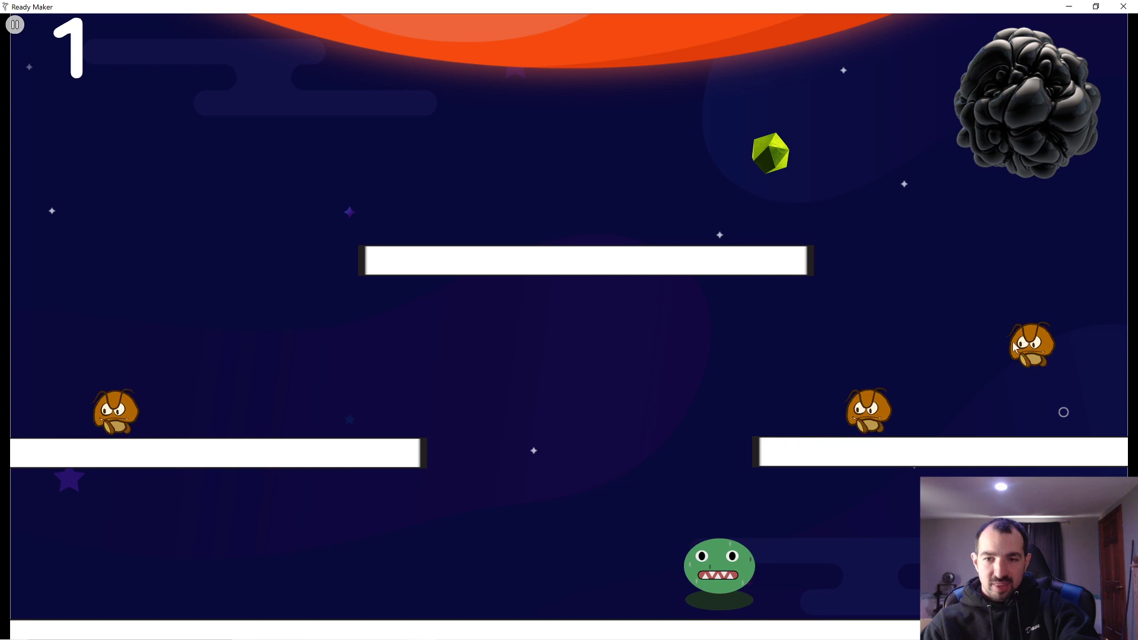
{"action": "key", "text": "Left"}
{"action": "key", "text": "Up"}
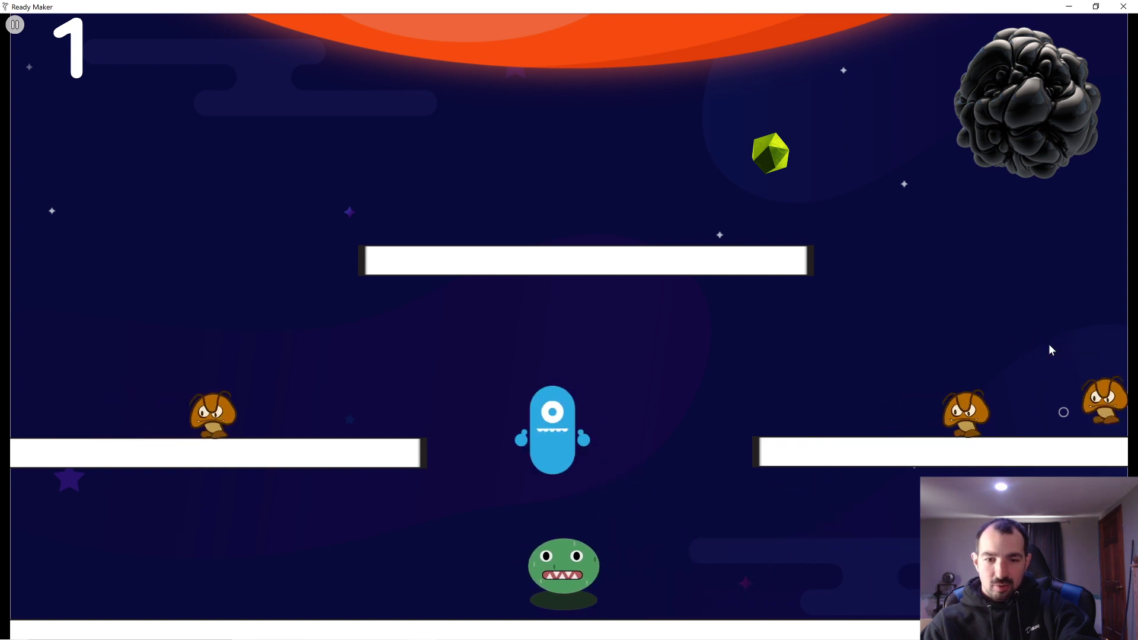
{"action": "key", "text": "Left"}
{"action": "key", "text": "Right"}
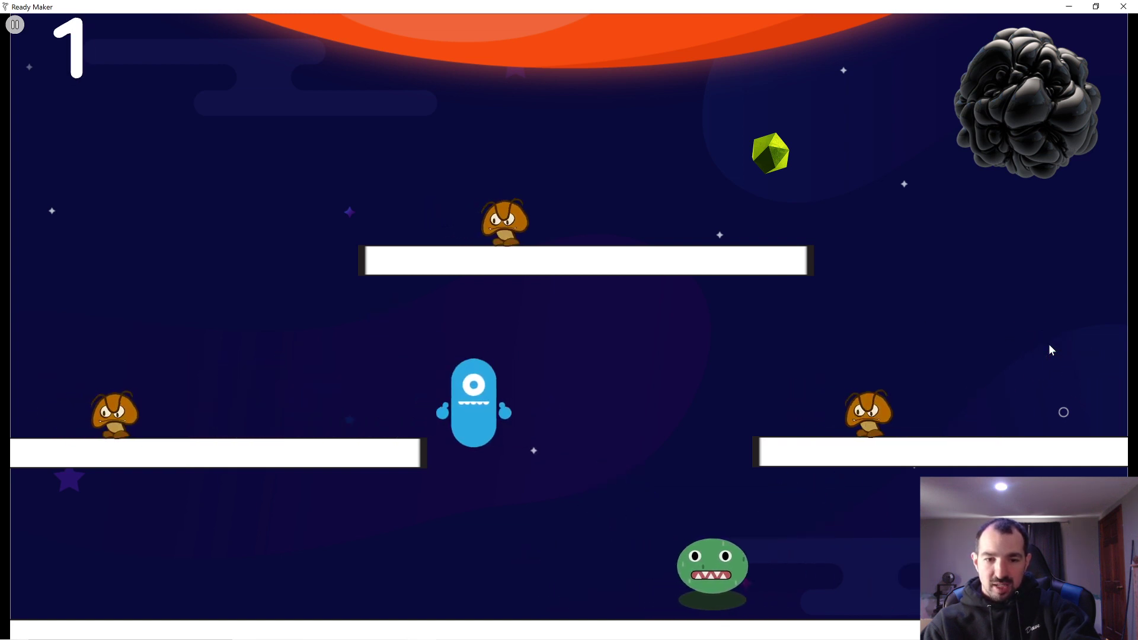
{"action": "key", "text": "Up"}
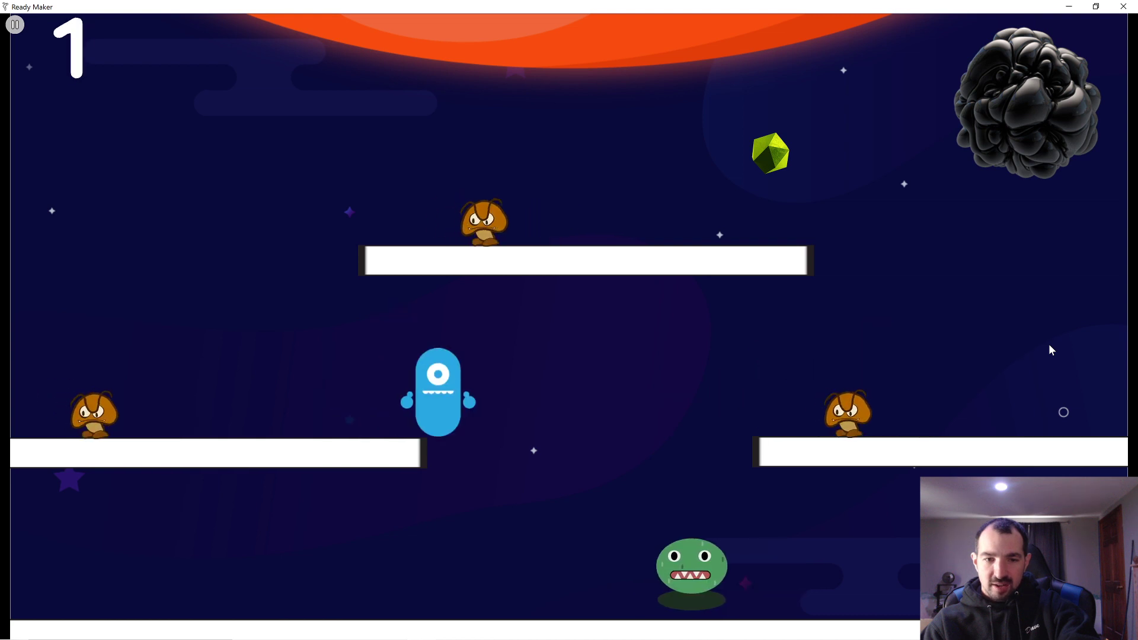
{"action": "key", "text": "Right"}
{"action": "key", "text": "Left"}
{"action": "key", "text": "Right"}
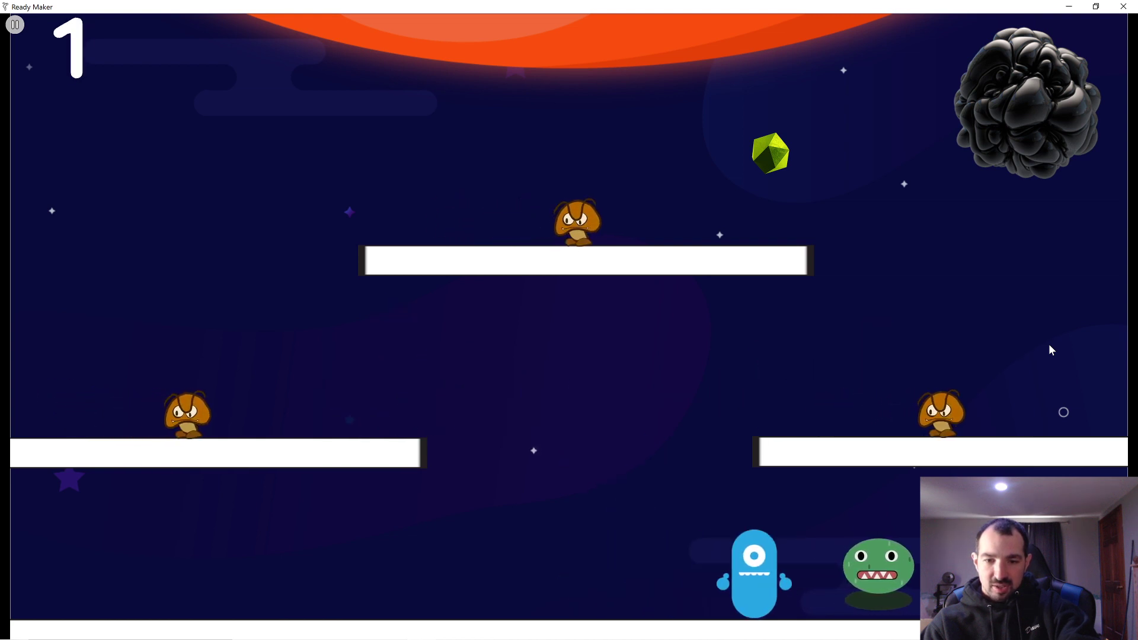
{"action": "key", "text": "Left"}
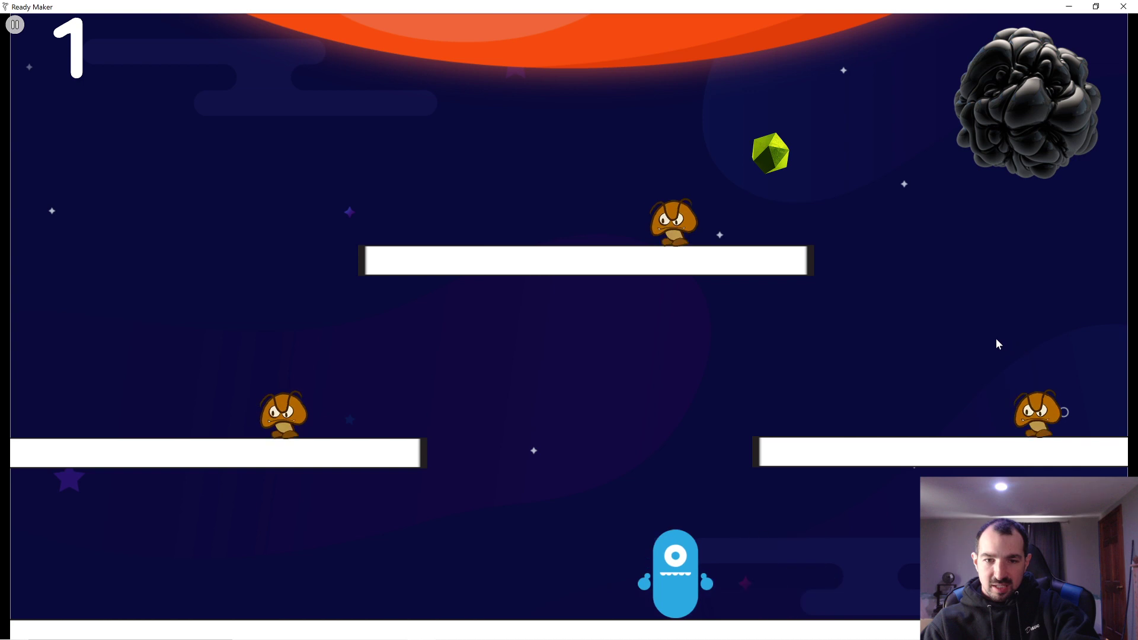
{"action": "key", "text": "Up"}
{"action": "key", "text": "Left"}
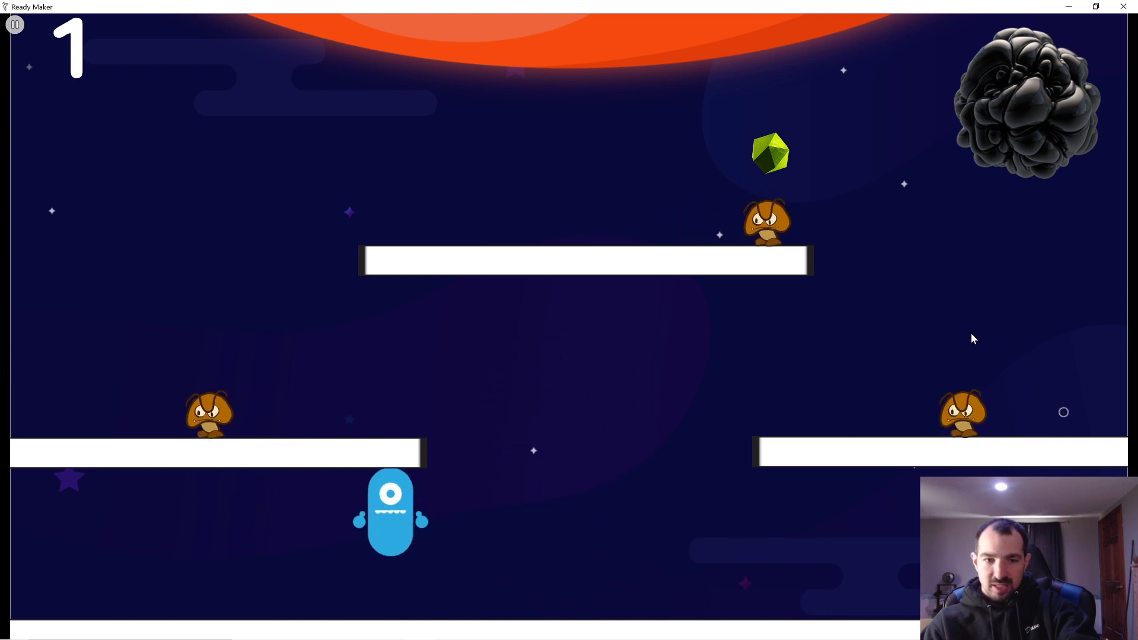
{"action": "key", "text": "Right"}
{"action": "key", "text": "Up"}
{"action": "key", "text": "Left"}
{"action": "key", "text": "Right"}
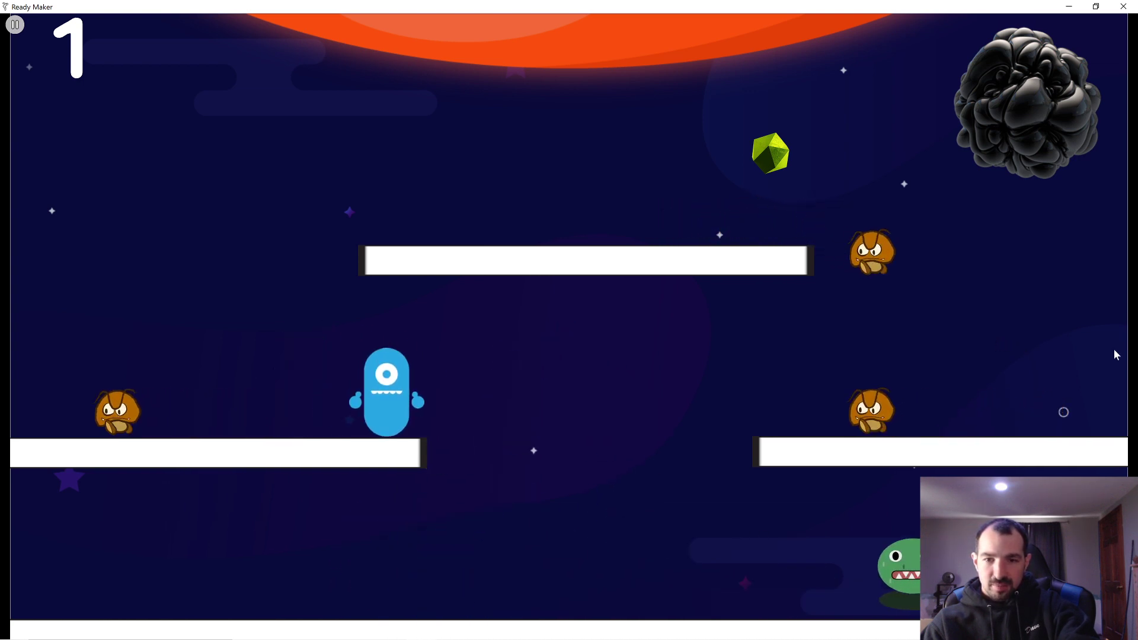
{"action": "key", "text": "Right"}
{"action": "key", "text": "Left"}
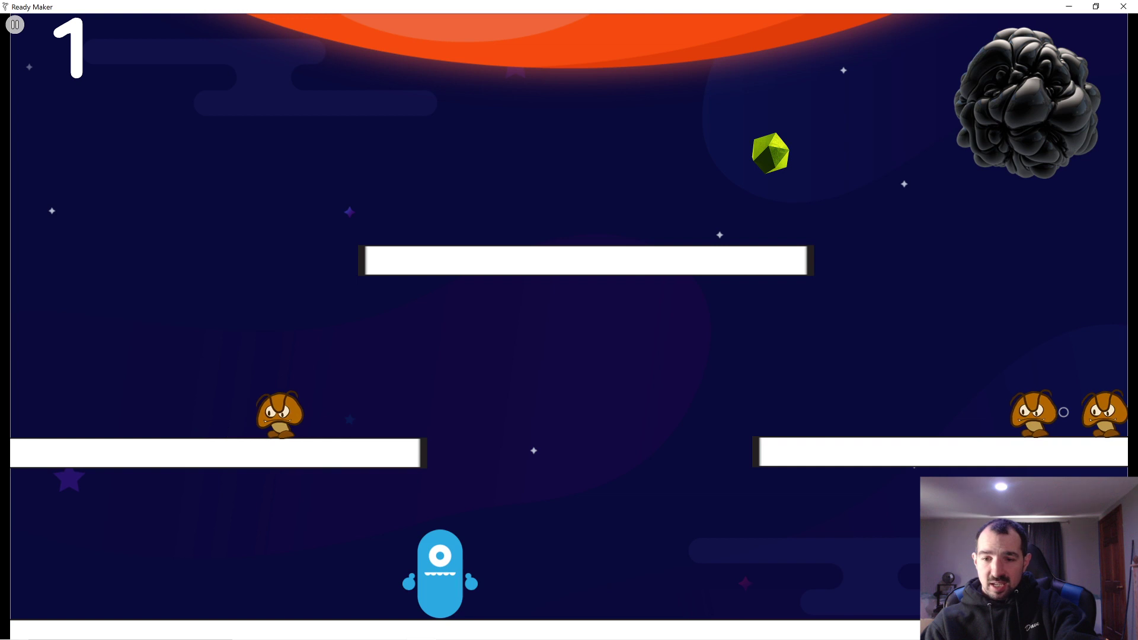
- Playtest running the blue character along the floor toward the green monster and back, and end the playtest
{"action": "key", "text": "Right"}
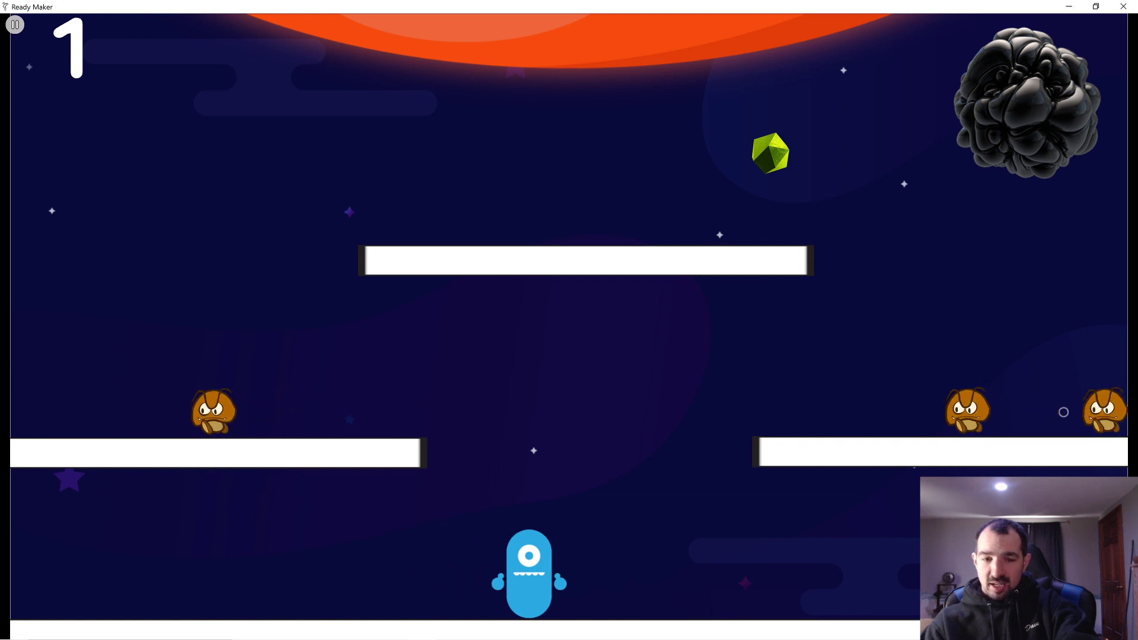
{"action": "key", "text": "Right"}
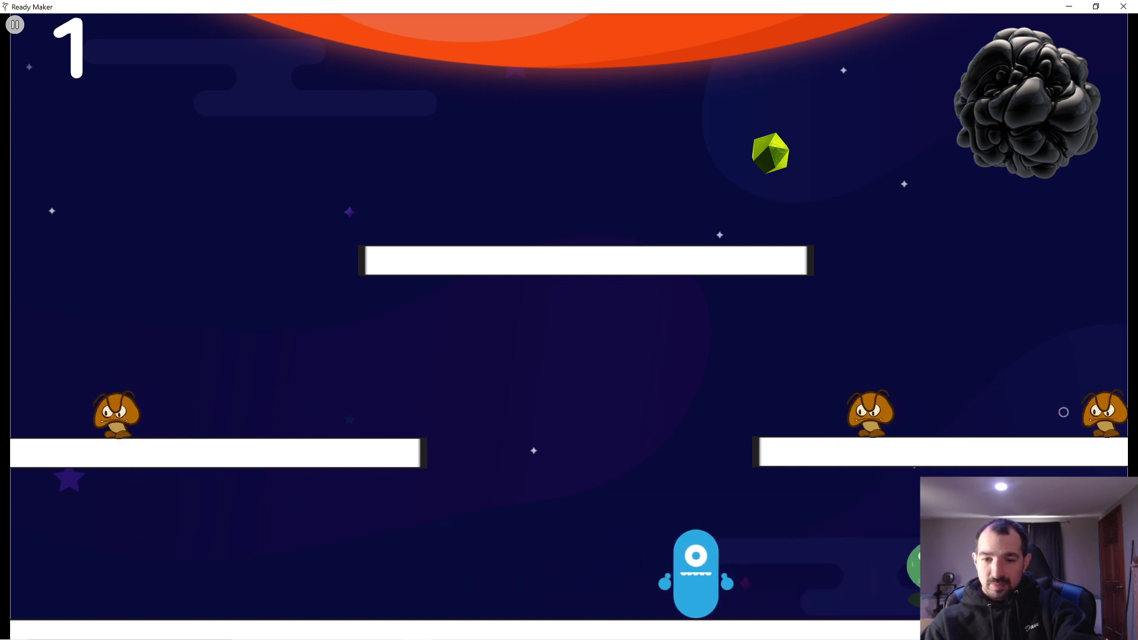
{"action": "key", "text": "Right"}
{"action": "key", "text": "Right"}
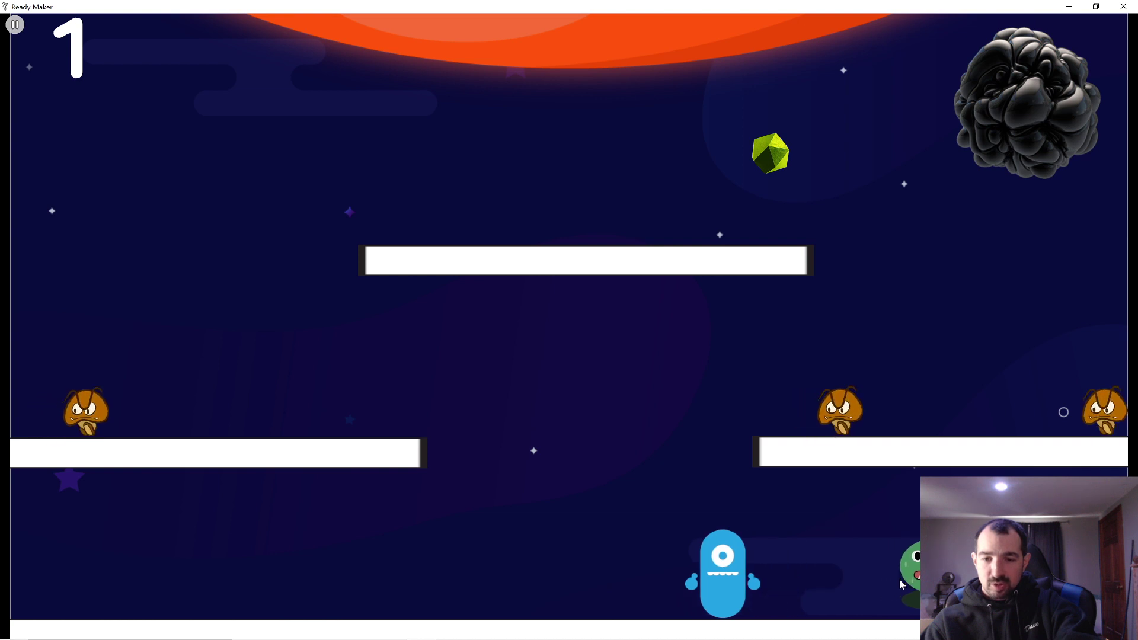
{"action": "key", "text": "Right"}
{"action": "key", "text": "Left"}
{"action": "key", "text": "Left"}
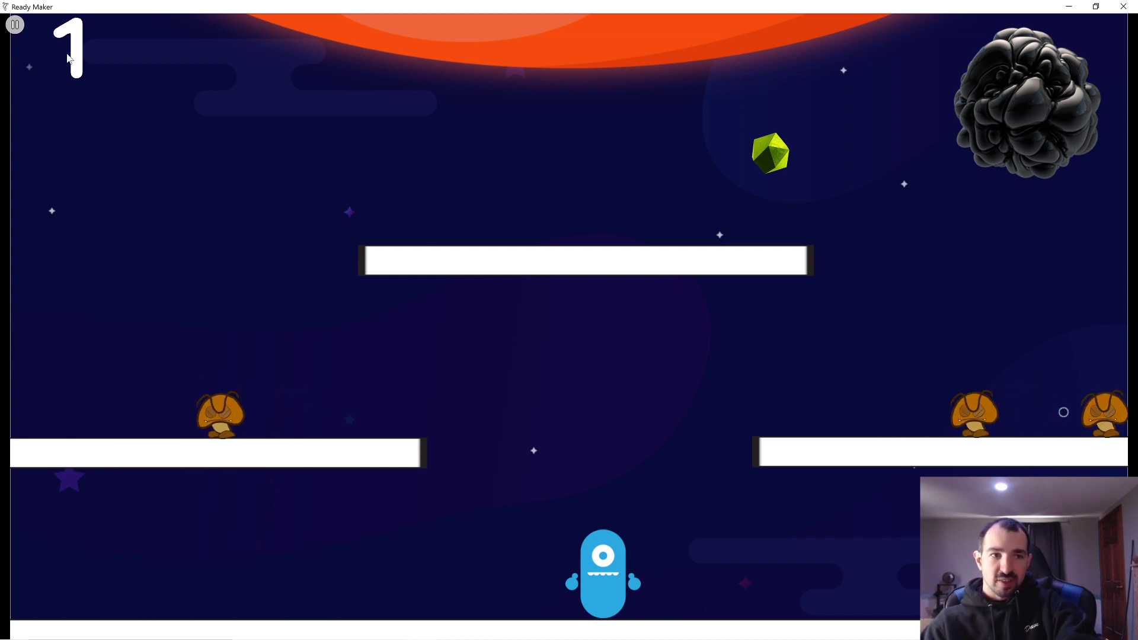
{"action": "left_click", "coordinate": [15, 25]}
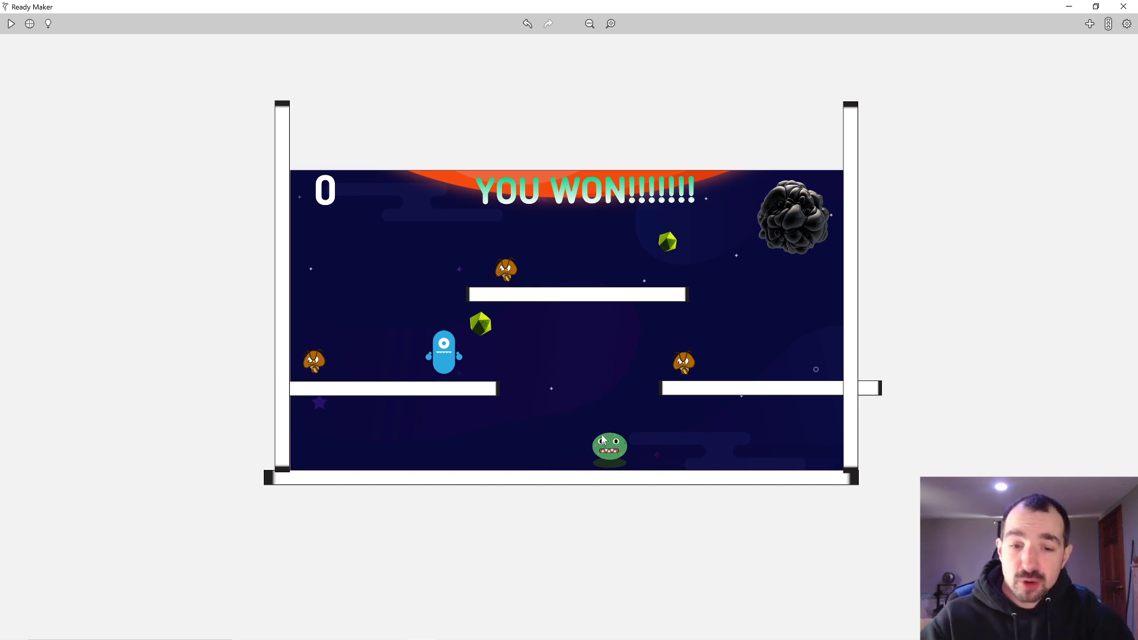
- Check which class is assigned to Enemy1, the green monster on the floor, and deselect it
{"action": "left_click", "coordinate": [608, 452]}
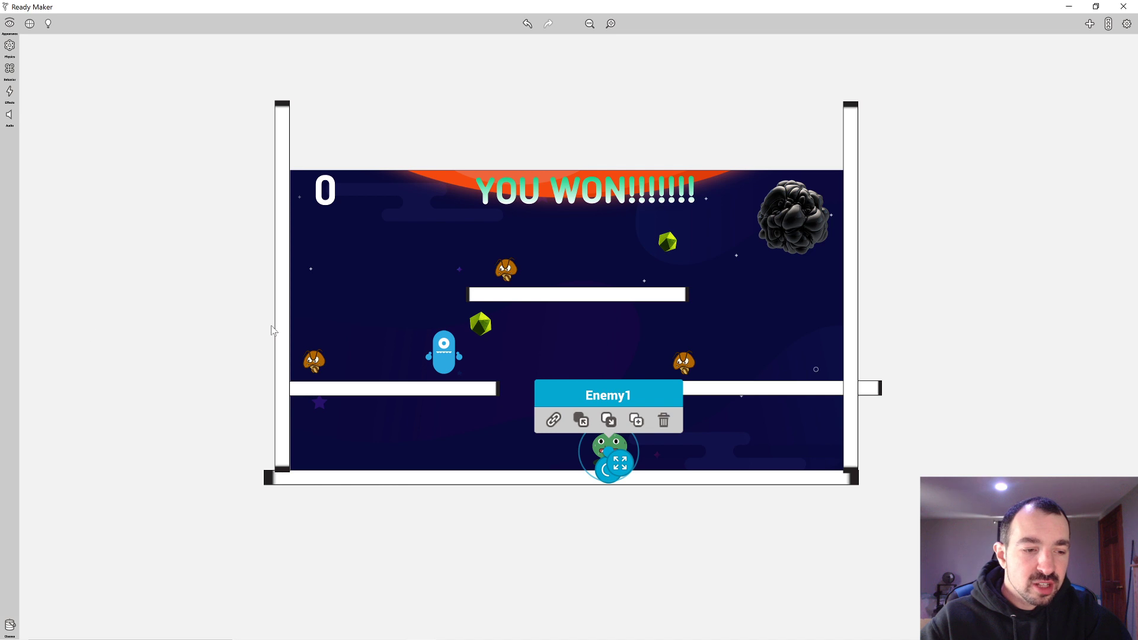
{"action": "left_click", "coordinate": [10, 627]}
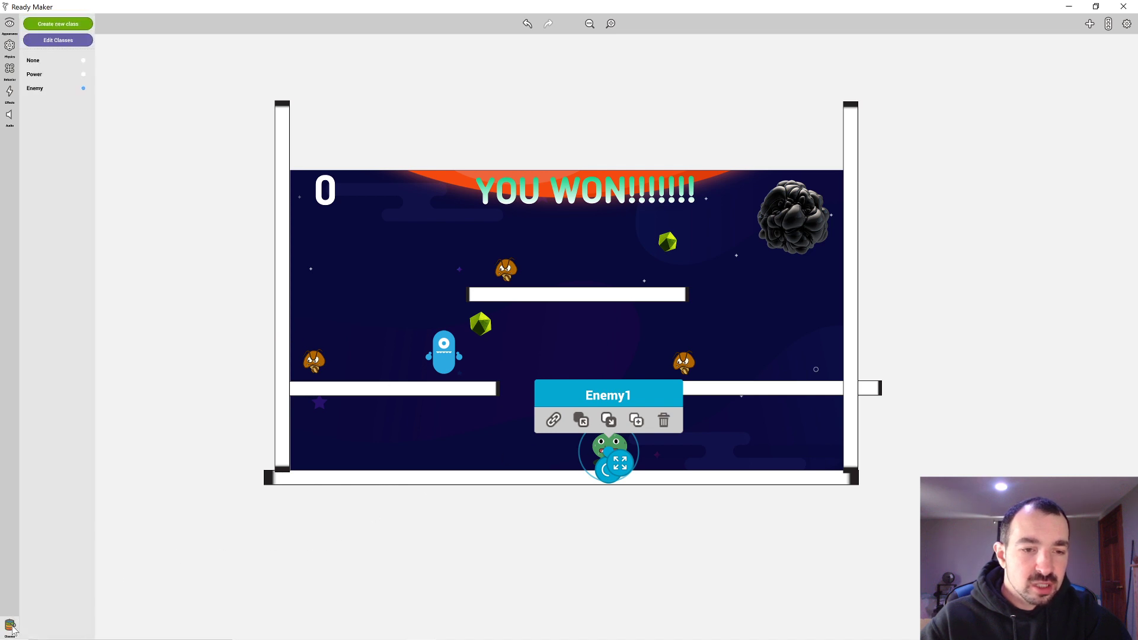
{"action": "left_click", "coordinate": [220, 82]}
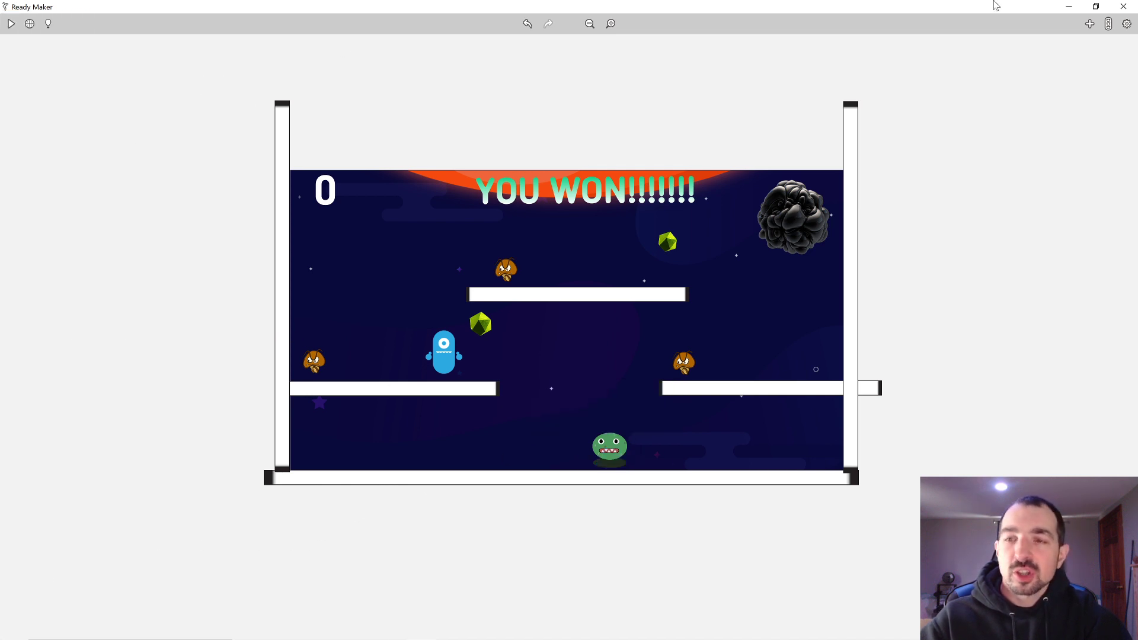
- In the first Enemy Hit Detection event, replace goomb with the Enemy class as the object Bob touches, and close the events
{"action": "left_click", "coordinate": [1110, 26]}
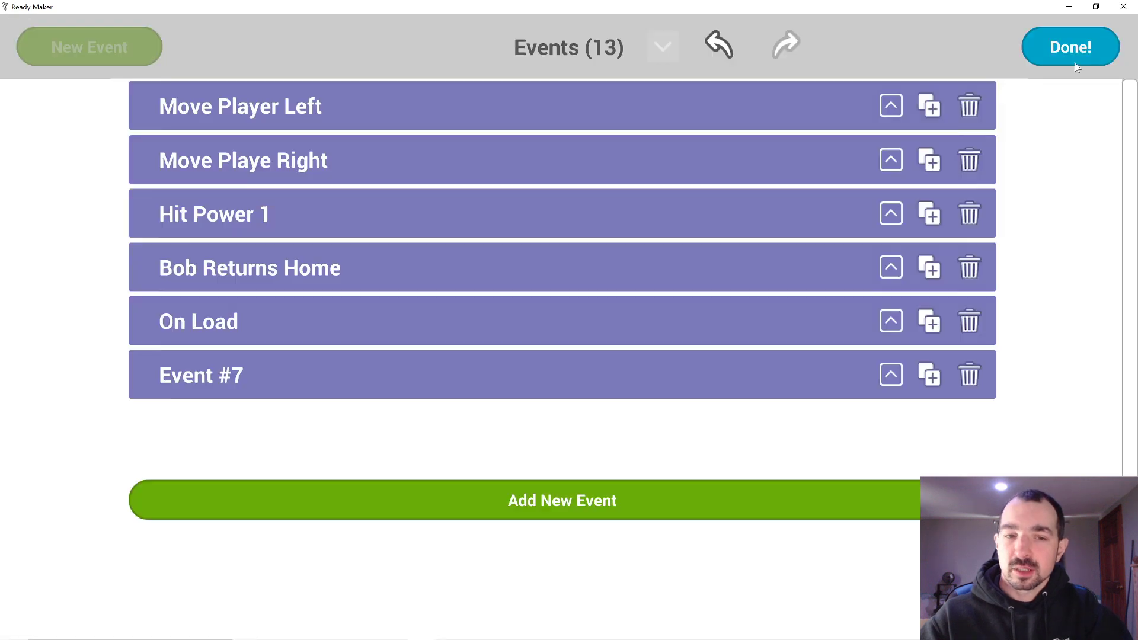
{"action": "left_click", "coordinate": [716, 495]}
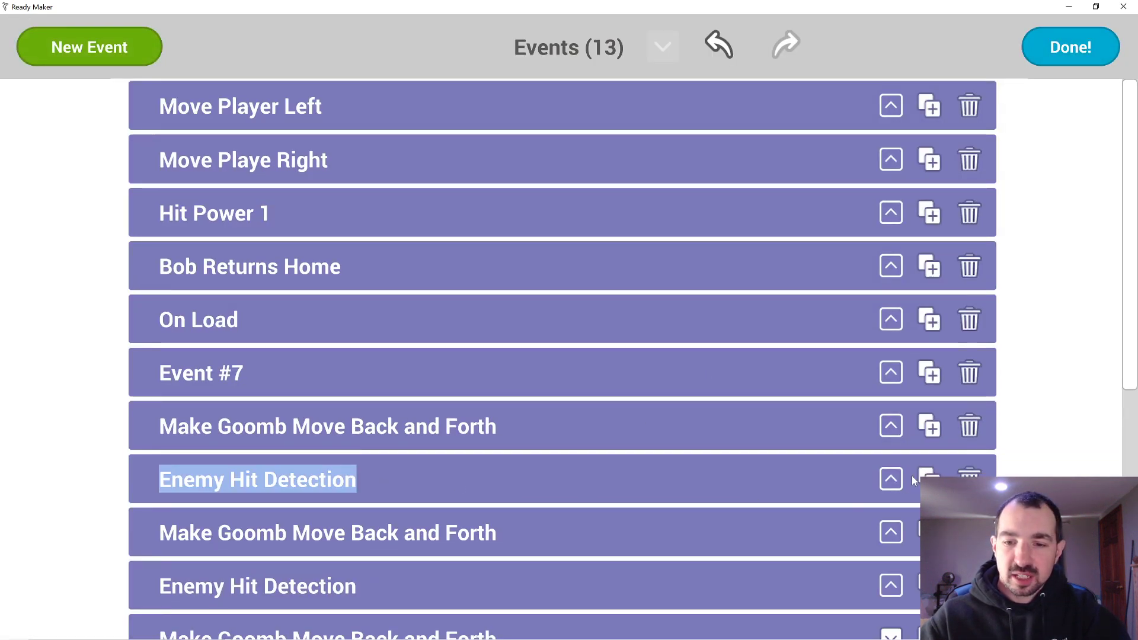
{"action": "left_click", "coordinate": [891, 479]}
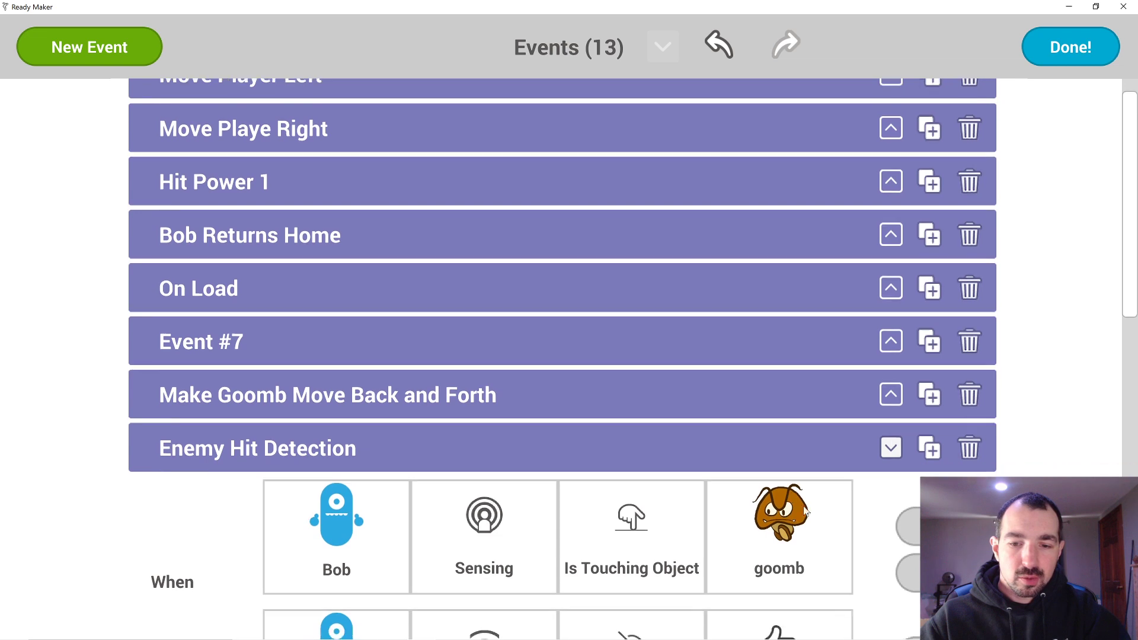
{"action": "left_click_drag", "start_coordinate": [1129, 264], "coordinate": [1132, 386]}
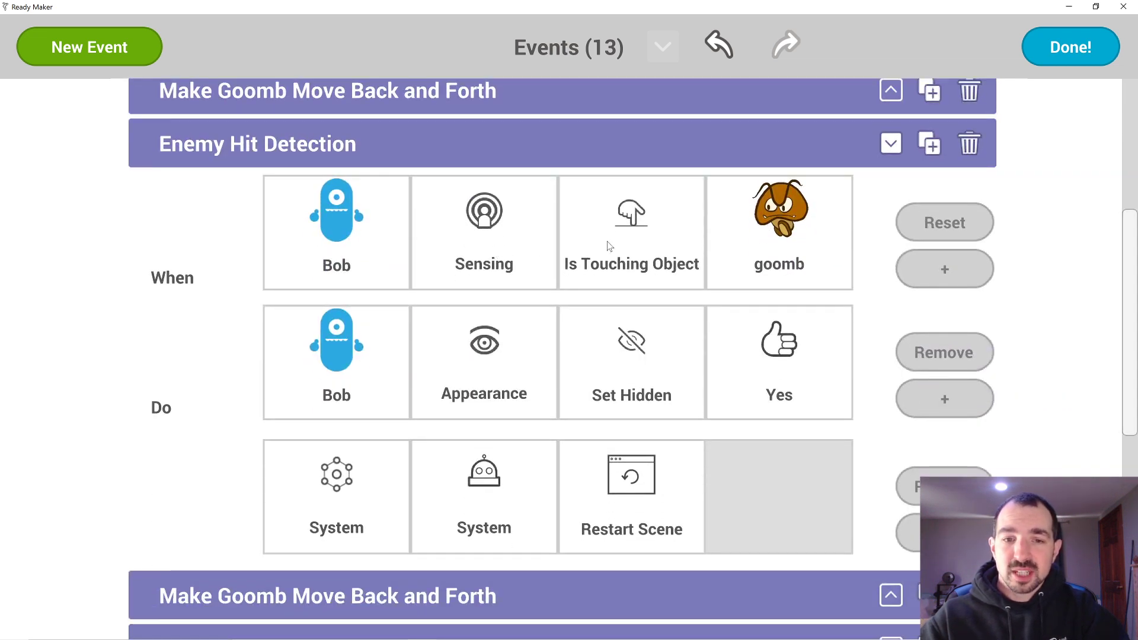
{"action": "left_click", "coordinate": [798, 248]}
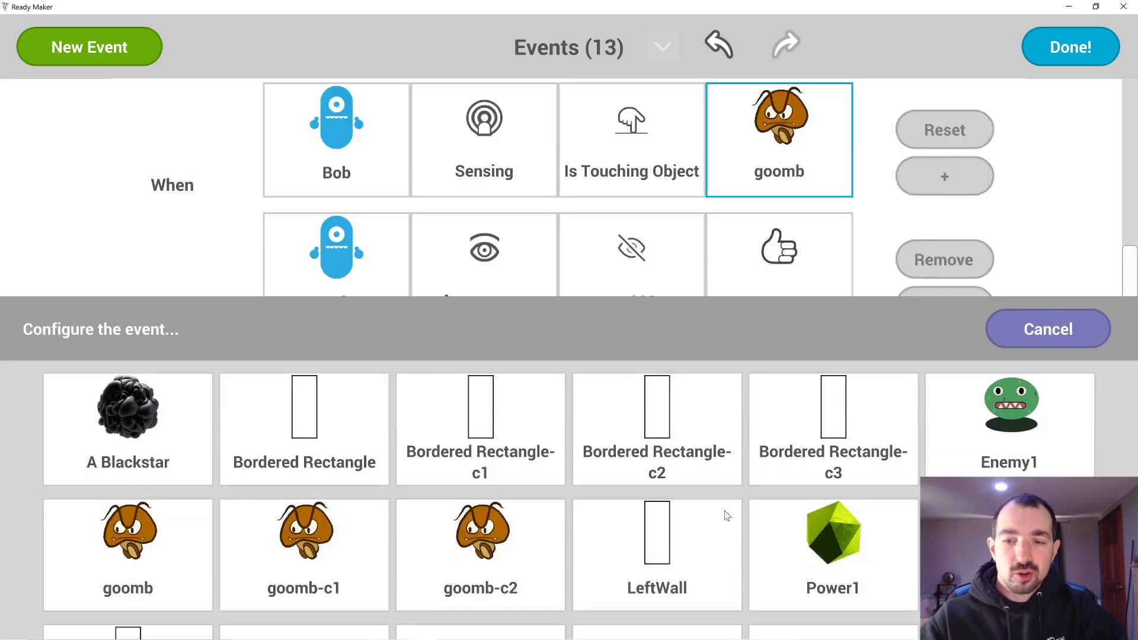
{"action": "scroll", "coordinate": [1136, 385], "scroll_direction": "down", "scroll_amount": 2}
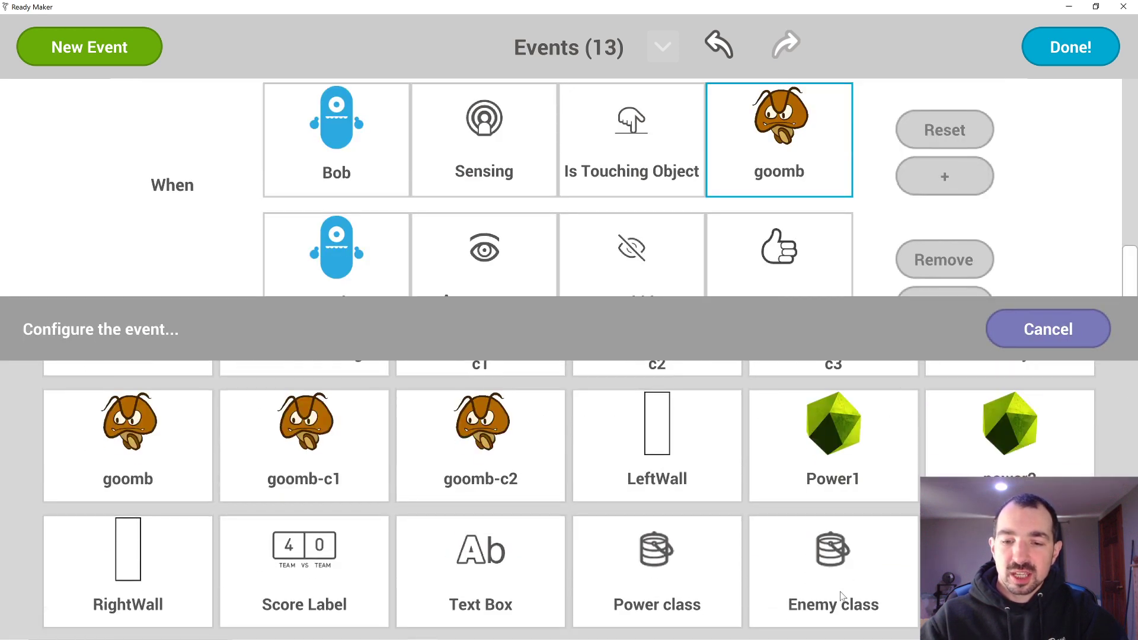
{"action": "left_click", "coordinate": [841, 594]}
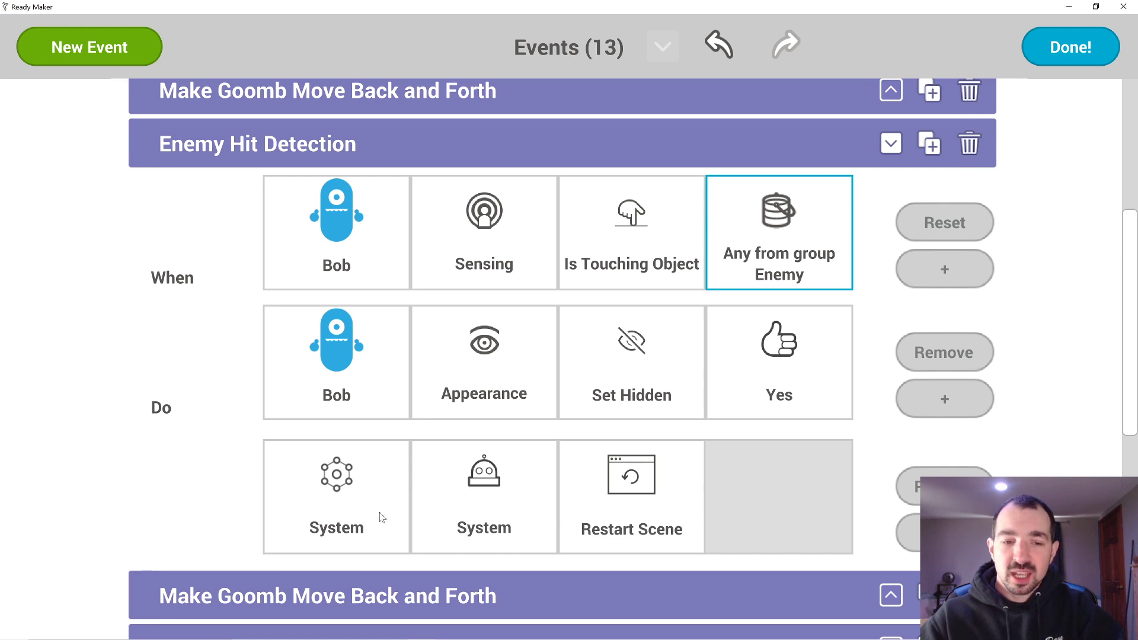
{"action": "left_click", "coordinate": [1065, 50]}
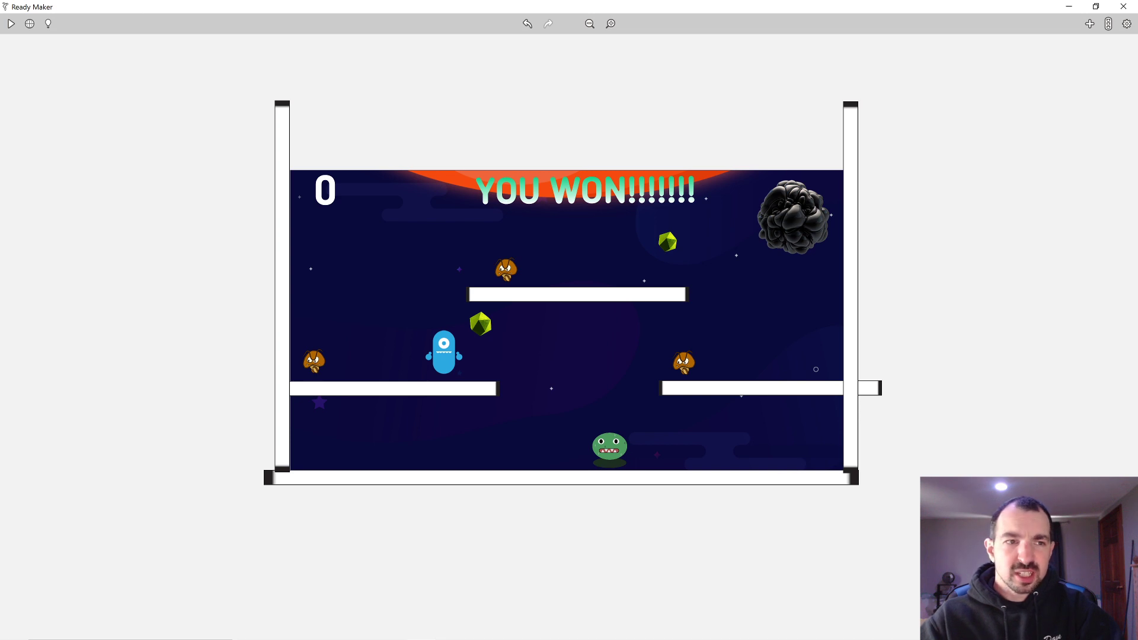
- Playtest the class-based hit detection by running Bob off the lower-left platform into the green monster
{"action": "left_click", "coordinate": [10, 24]}
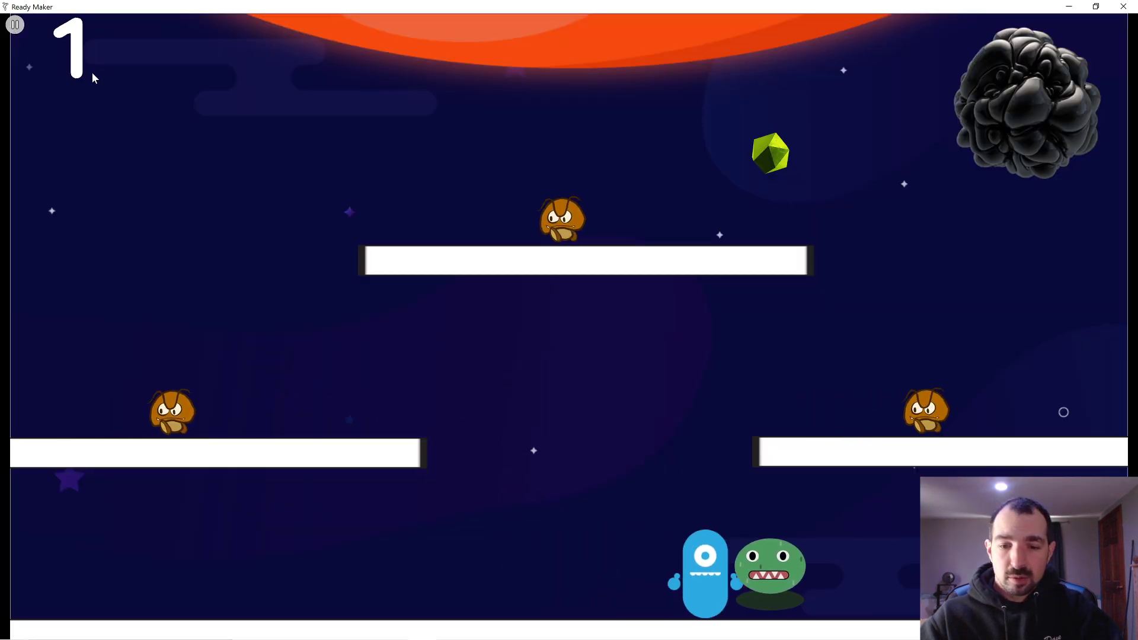
{"action": "key", "text": "Right"}
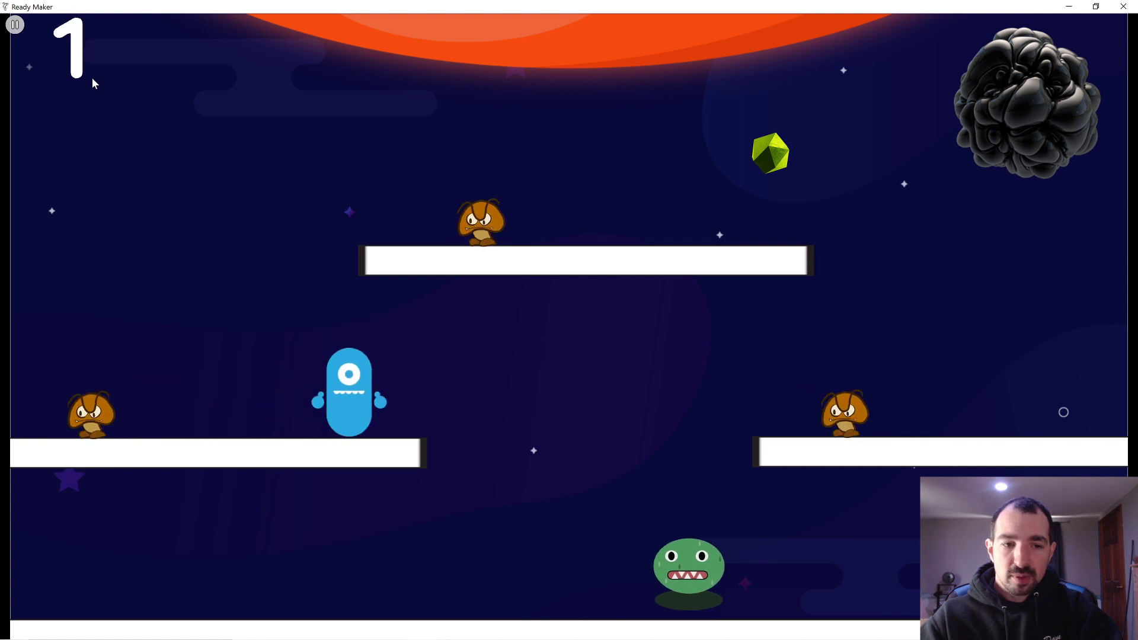
{"action": "key", "text": "space"}
{"action": "key", "text": "Left"}
{"action": "key", "text": "Right"}
{"action": "key", "text": "space"}
{"action": "key", "text": "Left"}
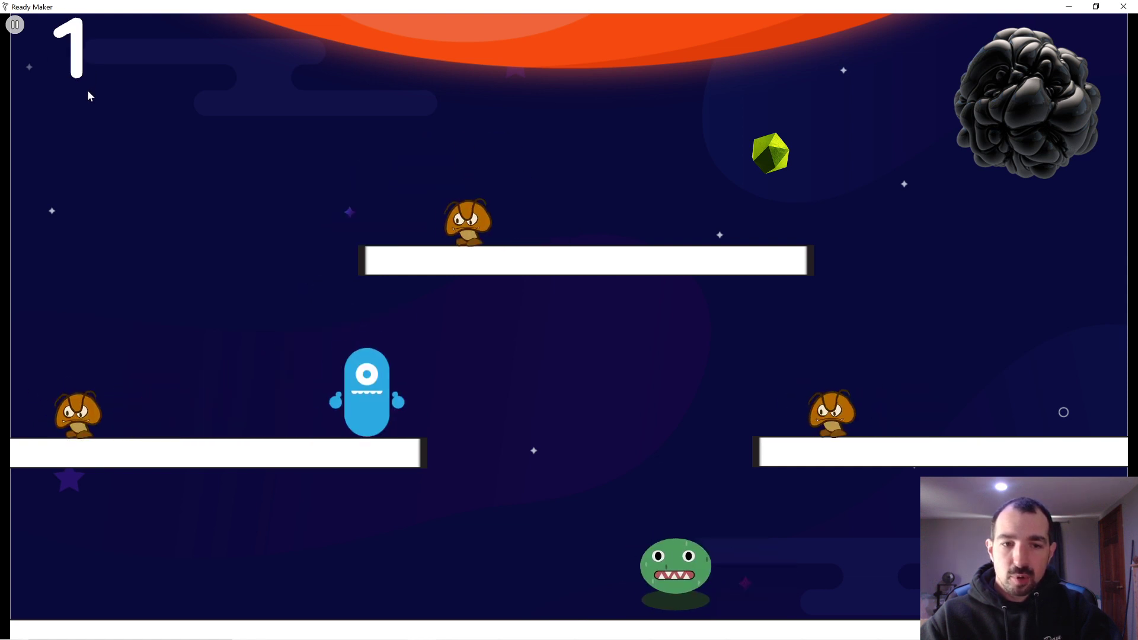
{"action": "key", "text": "Right"}
{"action": "key", "text": "space"}
{"action": "key", "text": "Right"}
{"action": "key", "text": "Right"}
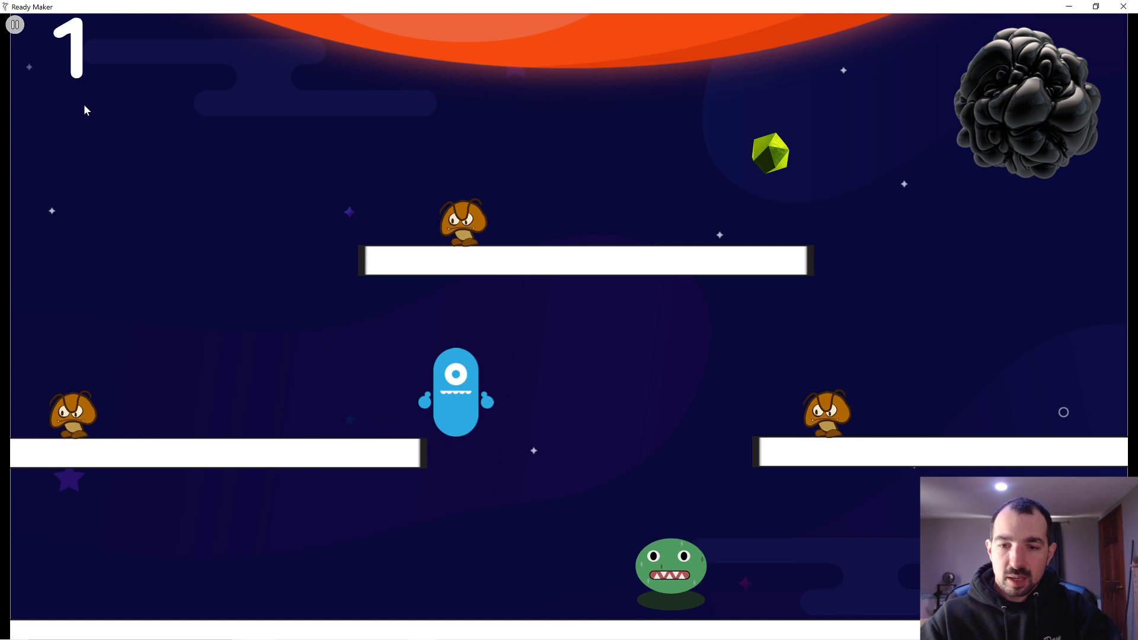
{"action": "key", "text": "Right"}
{"action": "key", "text": "Right"}
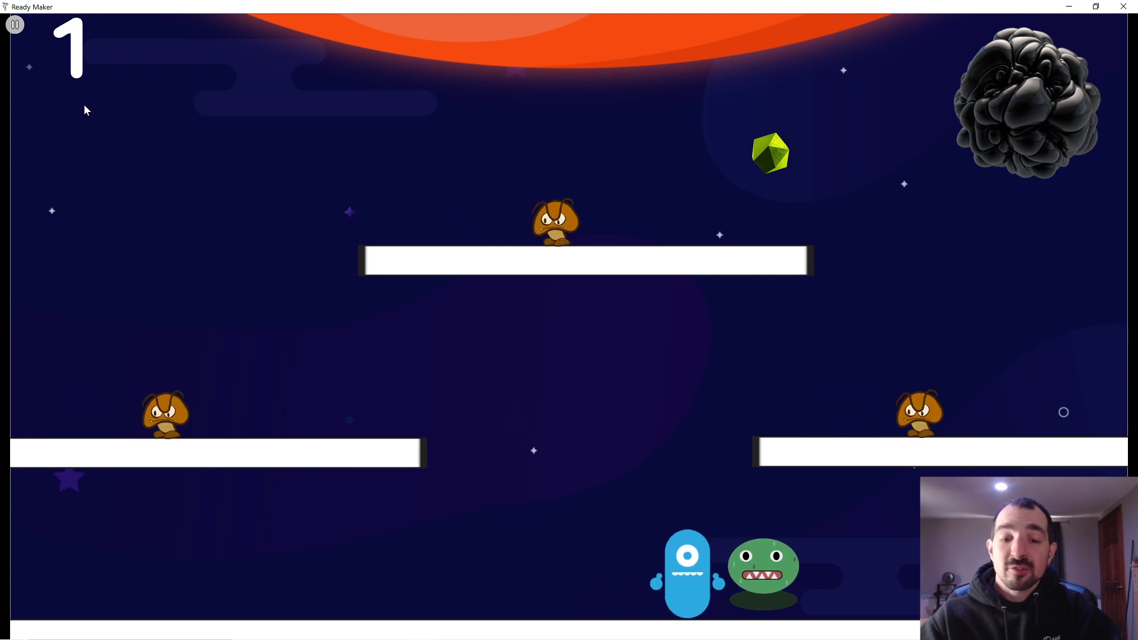
{"action": "key", "text": "Right"}
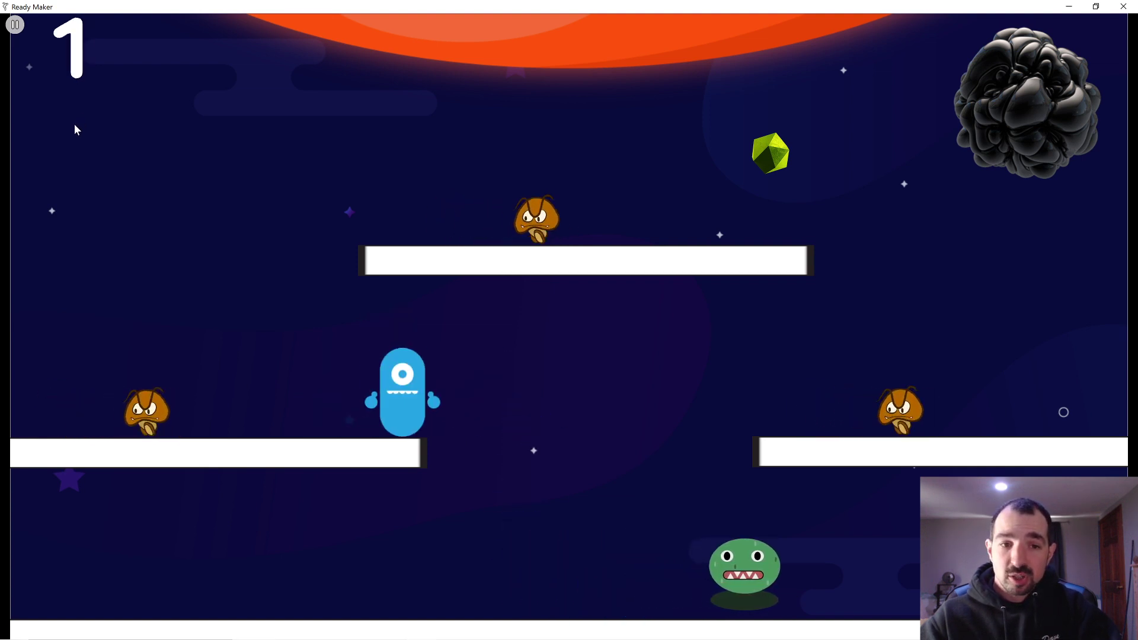
- Jump Bob around the lower-left platform, collect the nearby gem, move him along the floor, and end the playtest
{"action": "key", "text": "Left"}
{"action": "key", "text": "space"}
{"action": "key", "text": "Right"}
{"action": "key", "text": "space"}
{"action": "key", "text": "Right"}
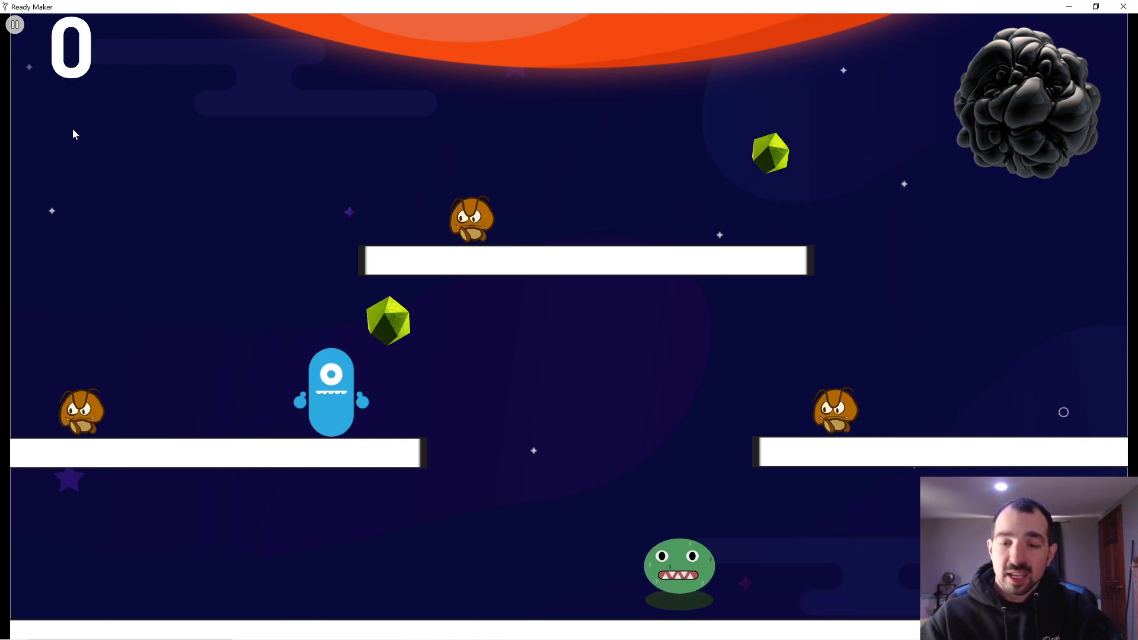
{"action": "key", "text": "Right"}
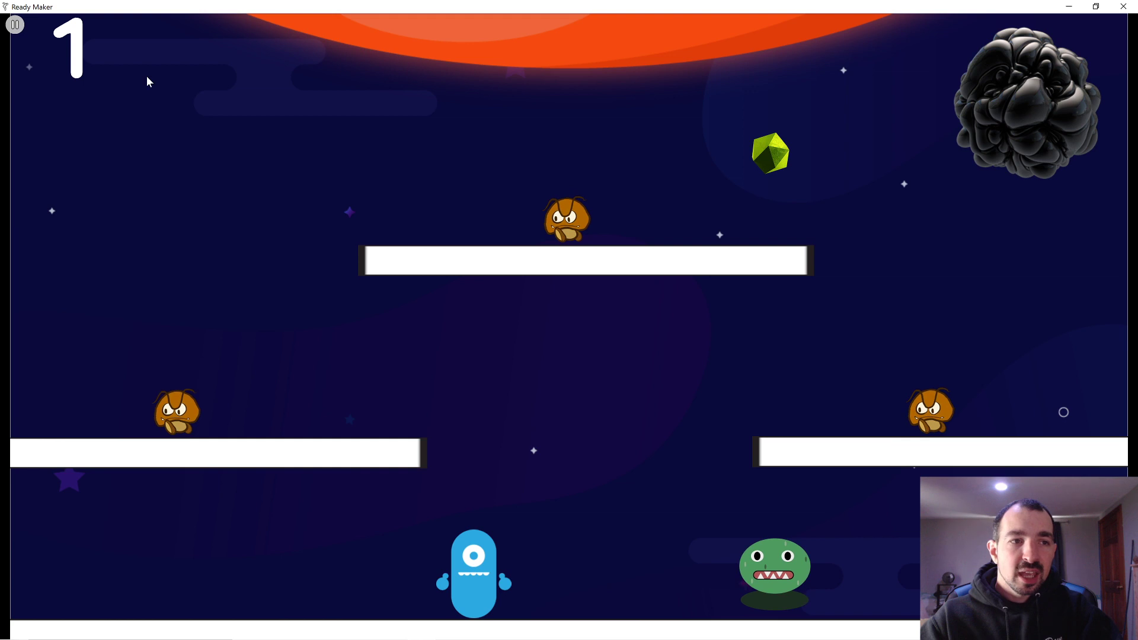
{"action": "key", "text": "Left"}
{"action": "key", "text": "Left"}
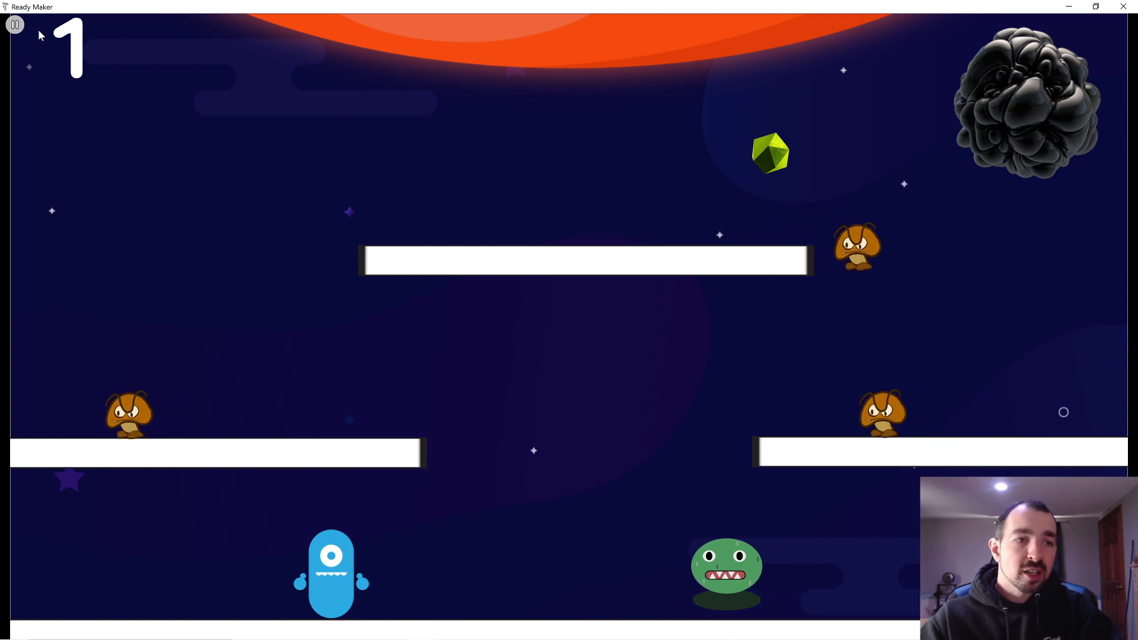
{"action": "key", "text": "Escape"}
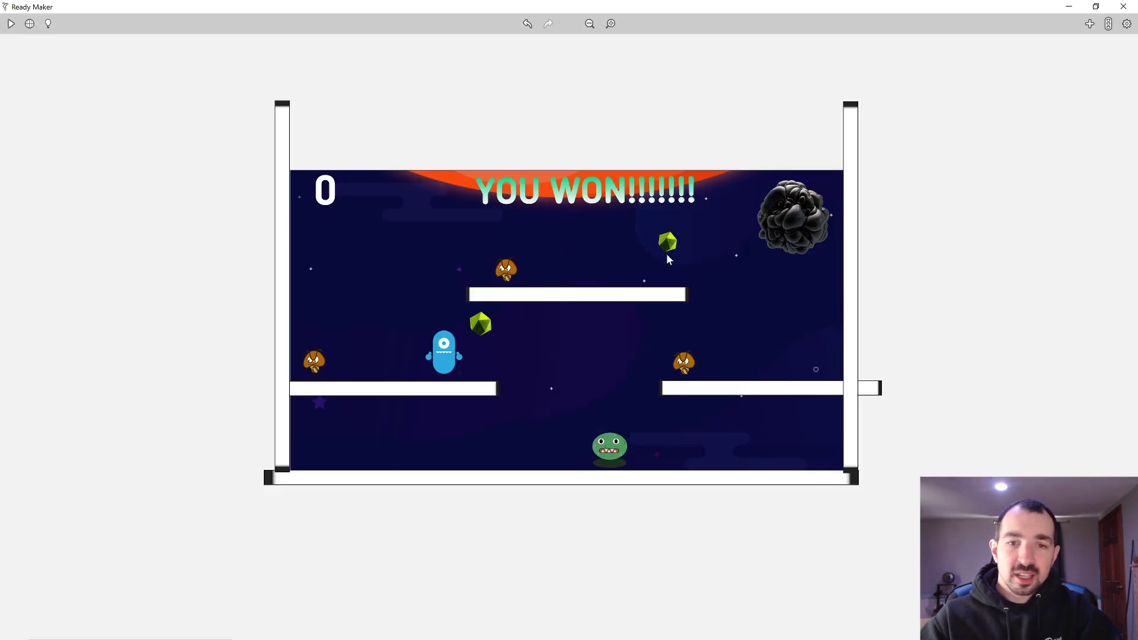
- Check the assigned class of goomb on the upper platform and goomb-c1 on the lower-right platform
{"action": "left_click", "coordinate": [511, 273]}
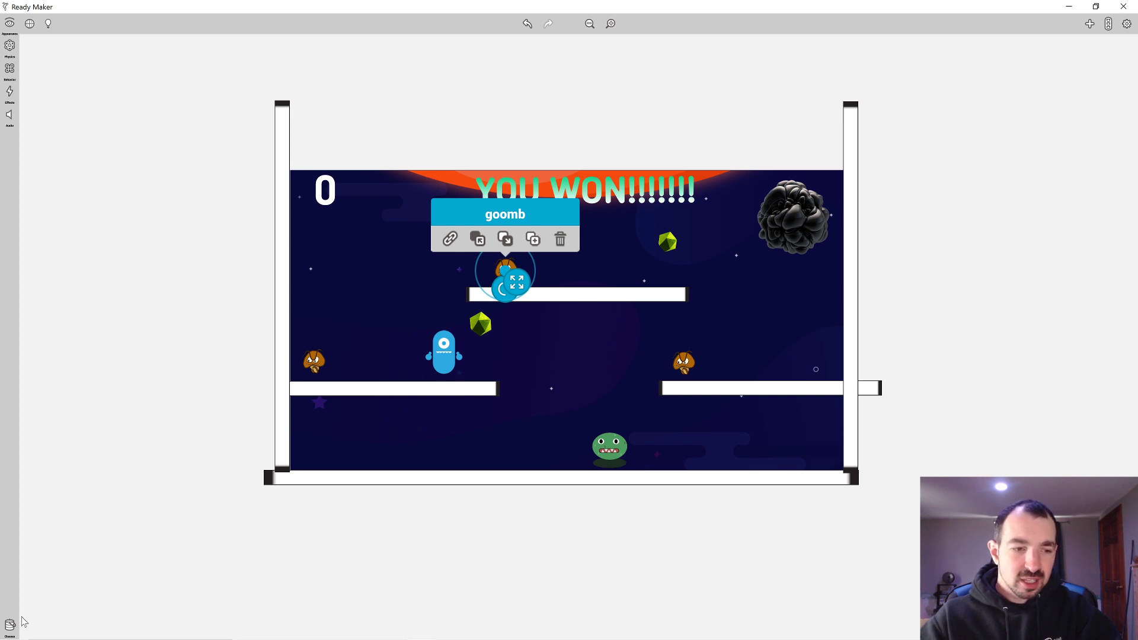
{"action": "left_click", "coordinate": [10, 627]}
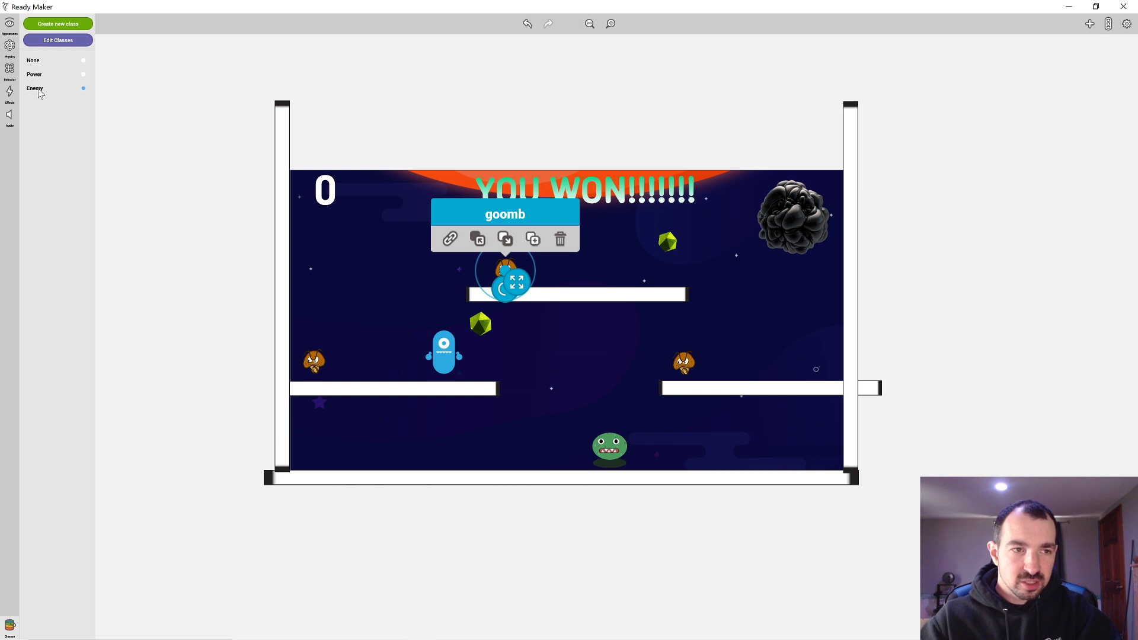
{"action": "left_click", "coordinate": [714, 326]}
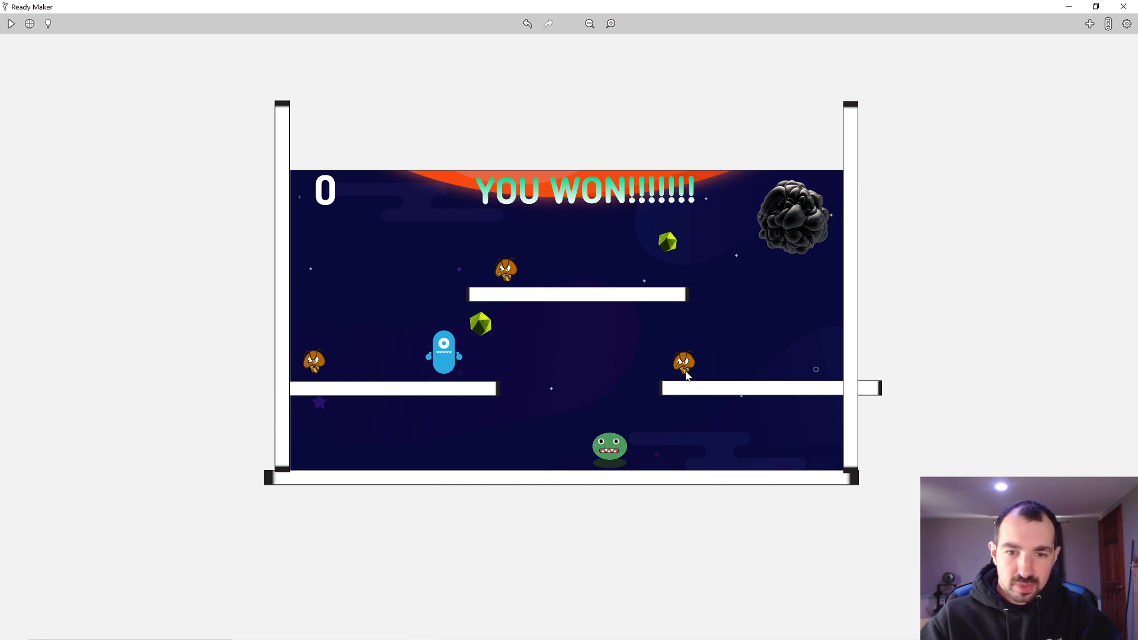
{"action": "left_click", "coordinate": [684, 364]}
{"action": "left_click", "coordinate": [10, 627]}
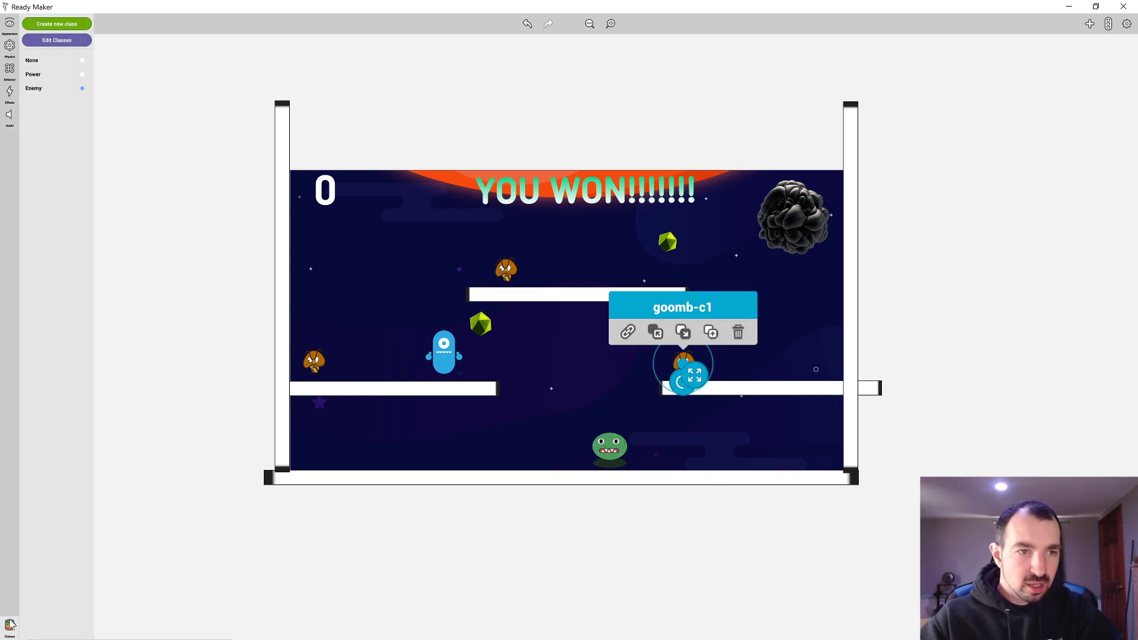
{"action": "left_click", "coordinate": [215, 375]}
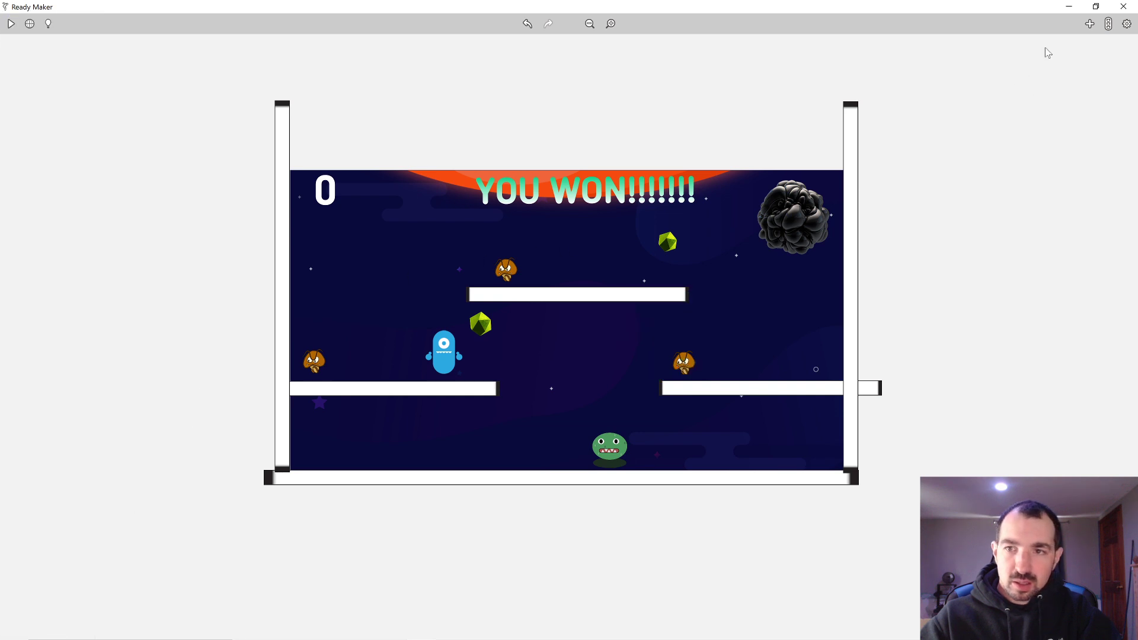
- Open the events and delete the second Make Goomb Move Back and Forth event, whose action has no object assigned
{"action": "left_click", "coordinate": [1108, 24]}
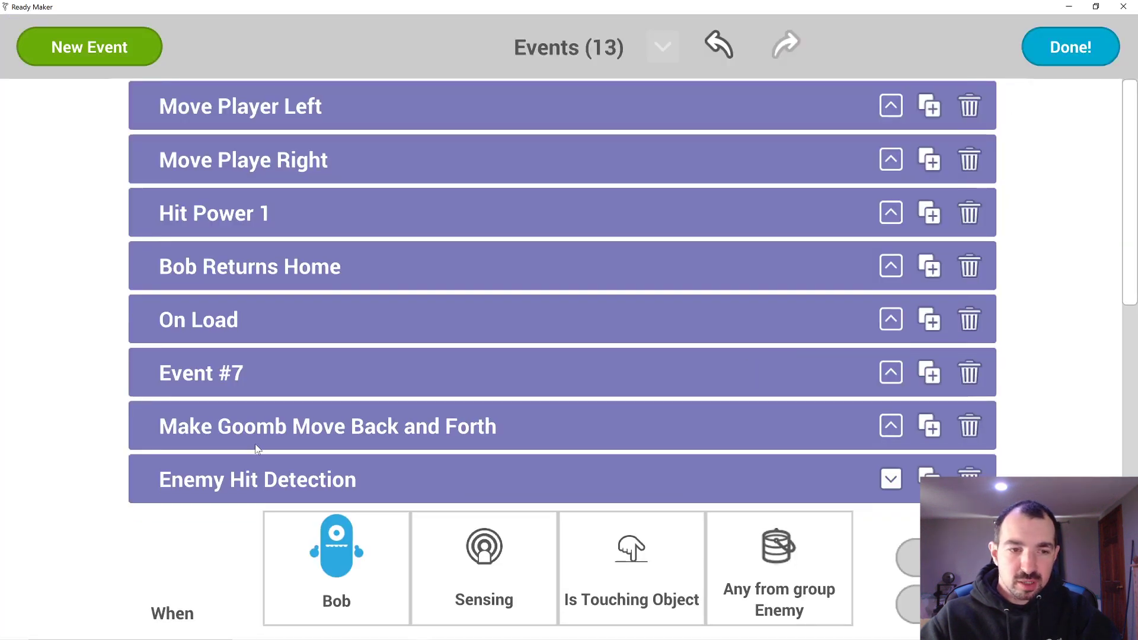
{"action": "left_click", "coordinate": [891, 426]}
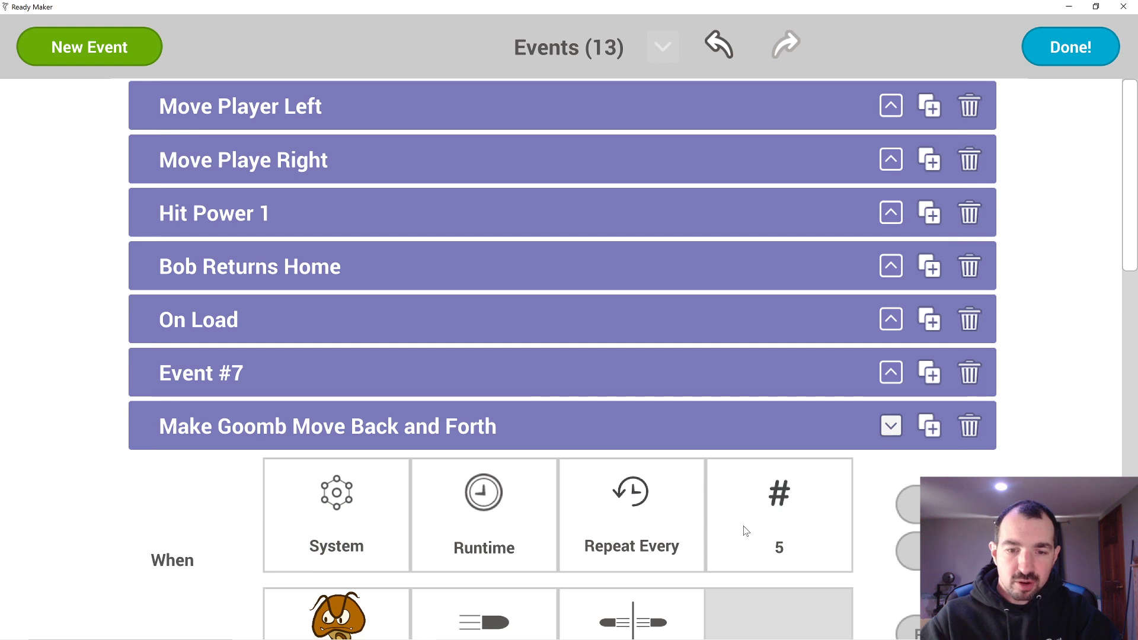
{"action": "scroll", "coordinate": [1133, 248], "scroll_direction": "down", "scroll_amount": 5}
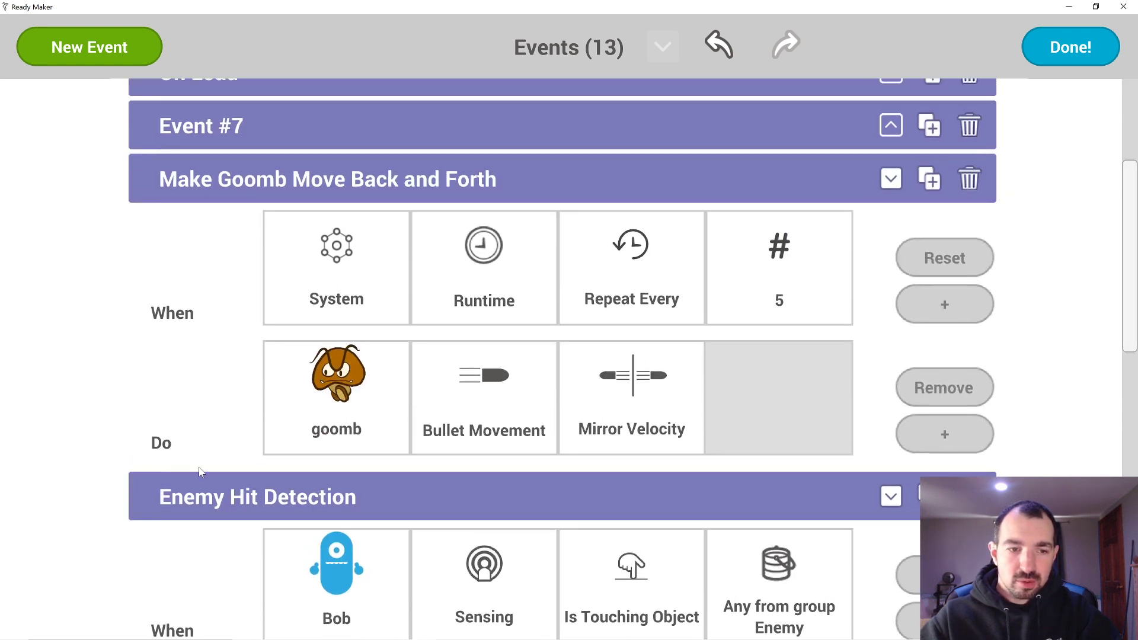
{"action": "left_click", "coordinate": [891, 498]}
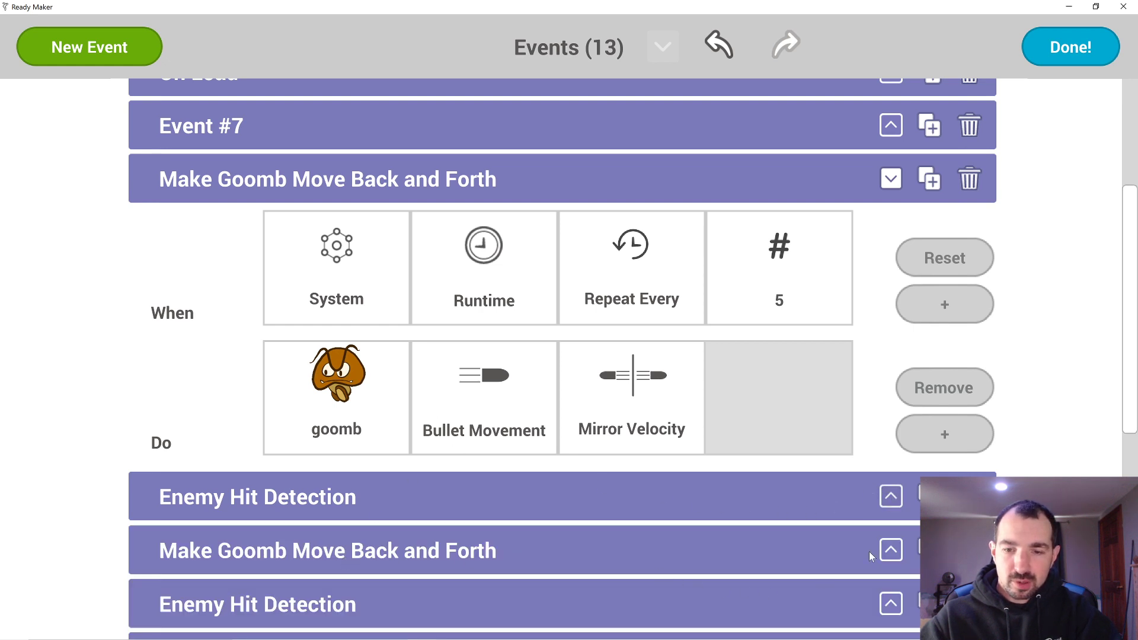
{"action": "left_click", "coordinate": [892, 550]}
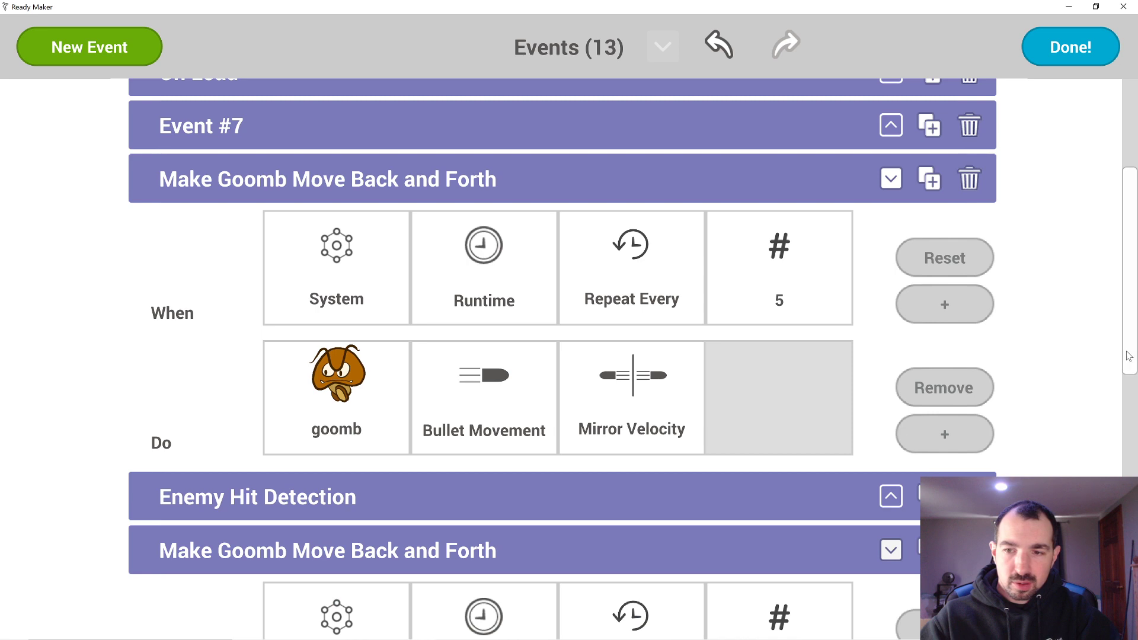
{"action": "mouse_move", "coordinate": [1129, 356]}
{"action": "left_mouse_down"}
{"action": "mouse_move", "coordinate": [1133, 478]}
{"action": "mouse_move", "coordinate": [1129, 316]}
{"action": "mouse_move", "coordinate": [1127, 368]}
{"action": "left_mouse_up"}
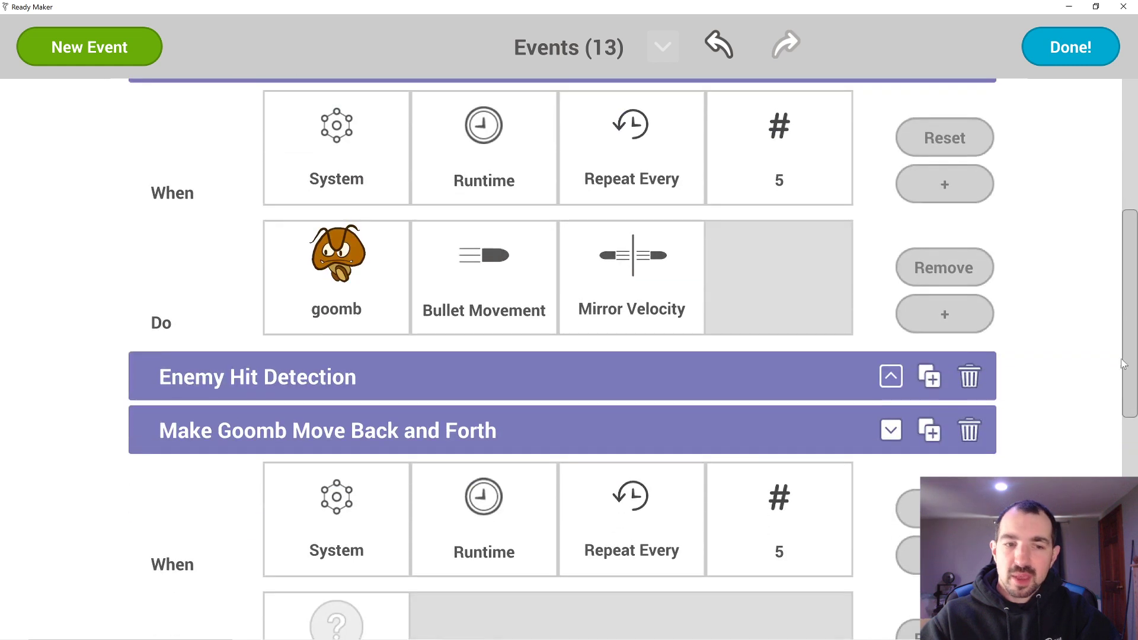
{"action": "left_click", "coordinate": [970, 433]}
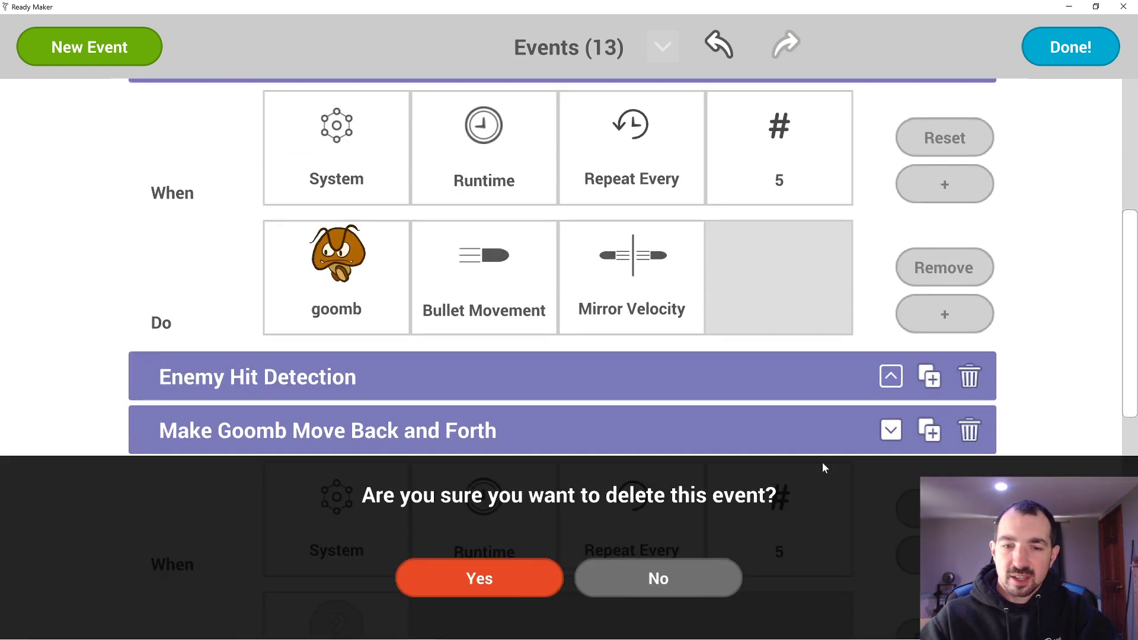
{"action": "left_click", "coordinate": [524, 574]}
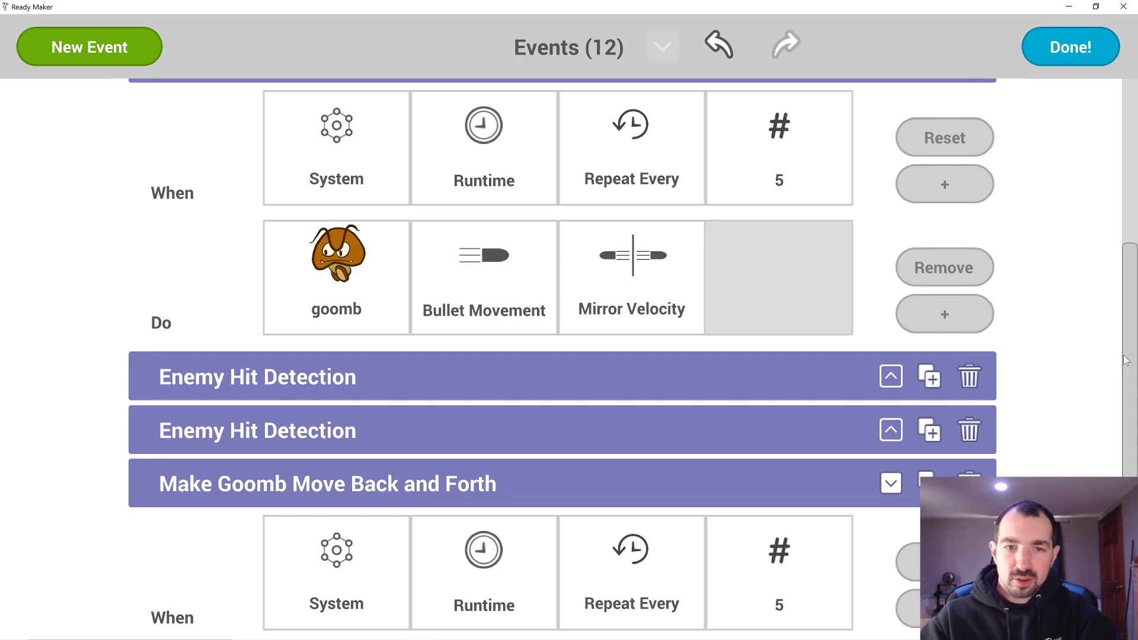
- Compare the remaining Make Goomb Move Back and Forth events and delete the one acting on goomb instead of the Enemy class
{"action": "scroll", "coordinate": [1125, 358], "scroll_direction": "up", "scroll_amount": 2}
{"action": "scroll", "coordinate": [1125, 358], "scroll_direction": "down", "scroll_amount": 7}
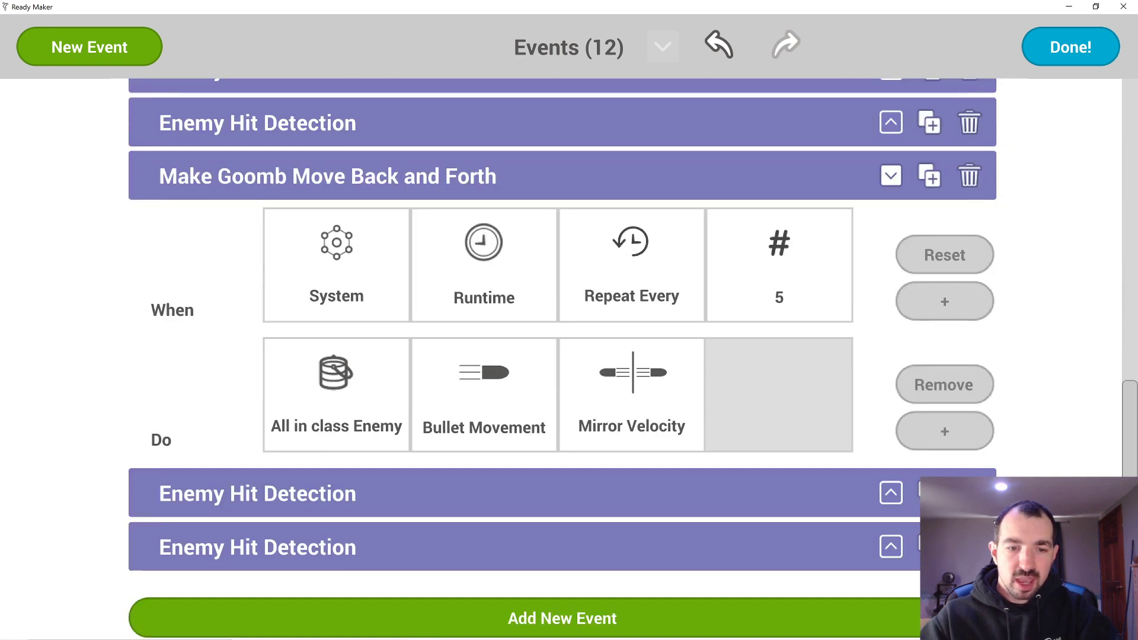
{"action": "scroll", "coordinate": [1132, 308], "scroll_direction": "up", "scroll_amount": 7}
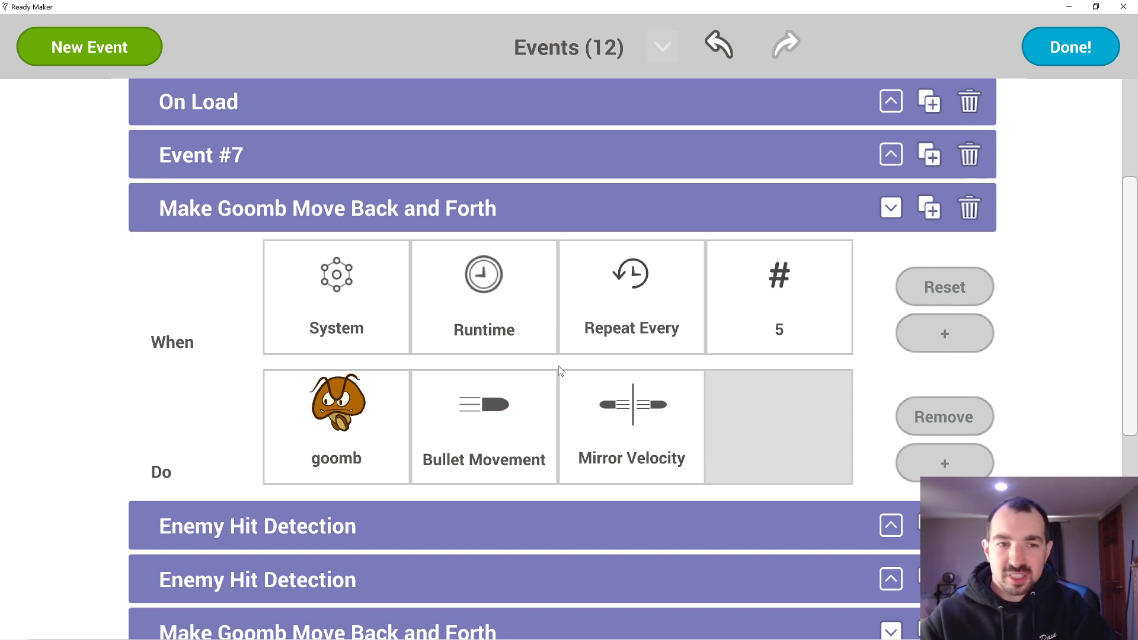
{"action": "left_click_drag", "start_coordinate": [1133, 403], "coordinate": [1128, 445]}
{"action": "scroll", "coordinate": [1129, 444], "scroll_direction": "up", "scroll_amount": 1}
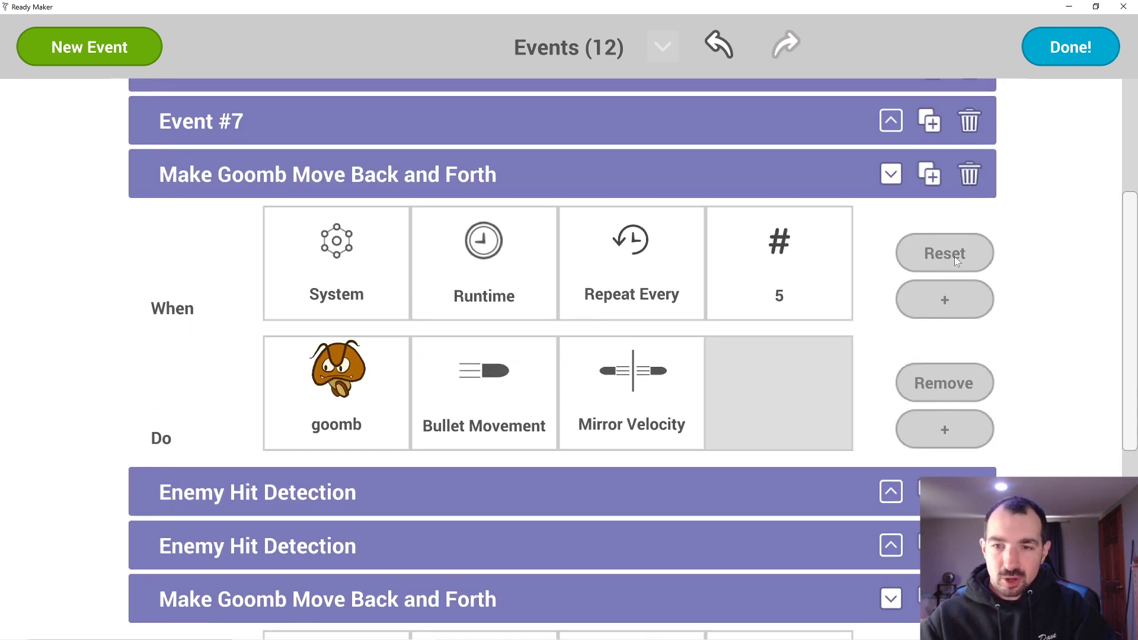
{"action": "left_click", "coordinate": [971, 174]}
{"action": "left_click", "coordinate": [485, 579]}
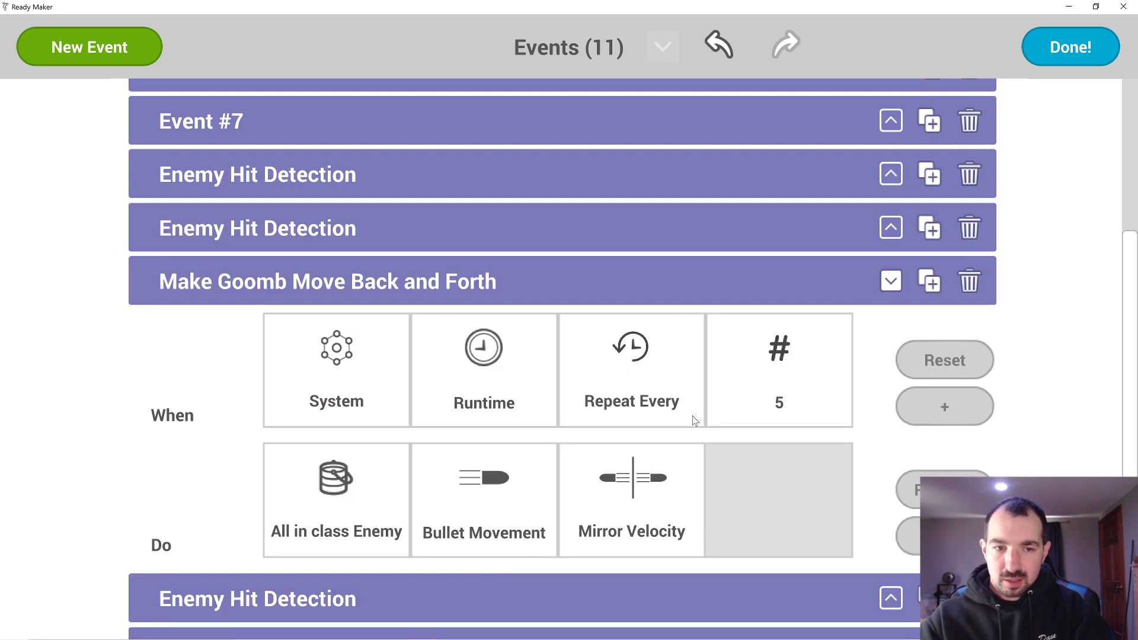
- Collapse the Enemy-class movement event and review the condition and actions of the first Enemy Hit Detection event
{"action": "scroll", "coordinate": [1125, 461], "scroll_direction": "down", "scroll_amount": 2}
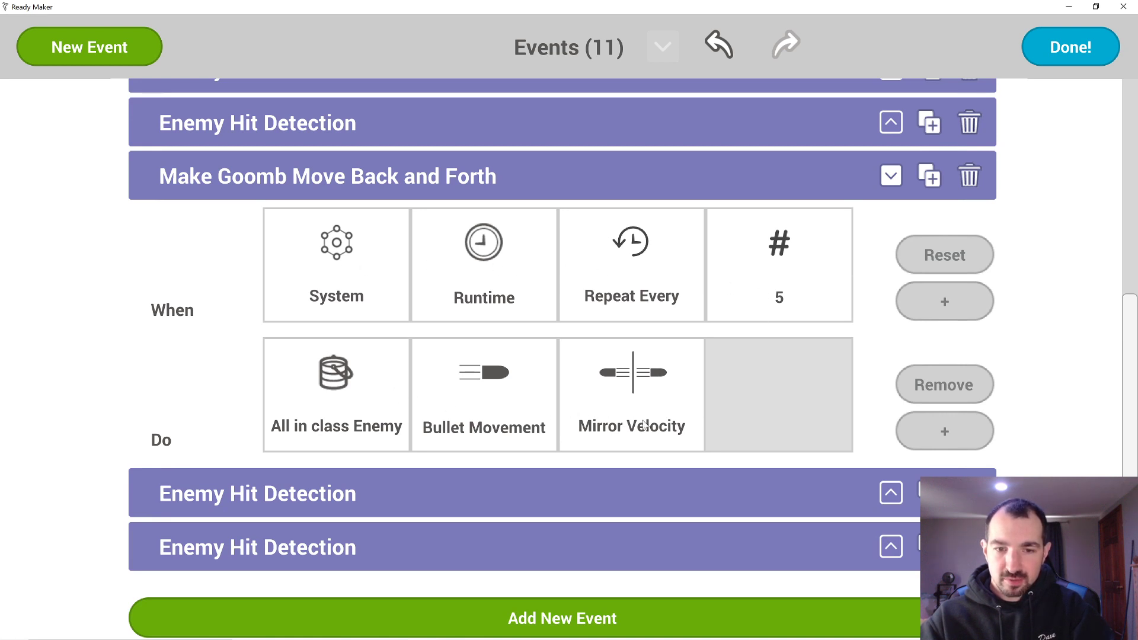
{"action": "left_click", "coordinate": [902, 181]}
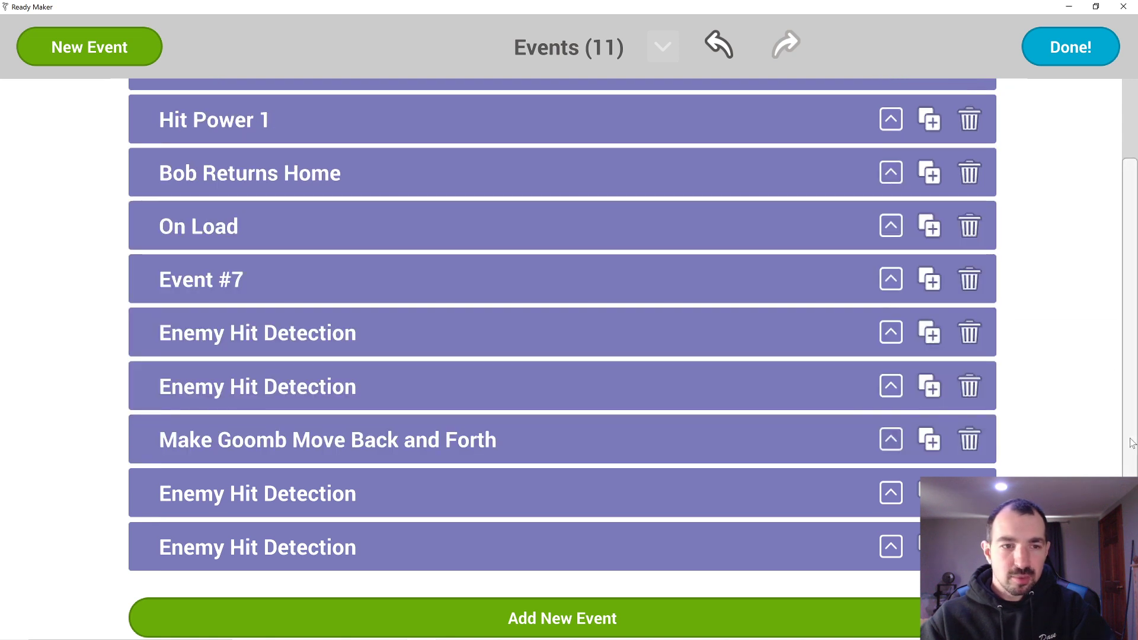
{"action": "left_click_drag", "start_coordinate": [1133, 443], "coordinate": [1133, 304]}
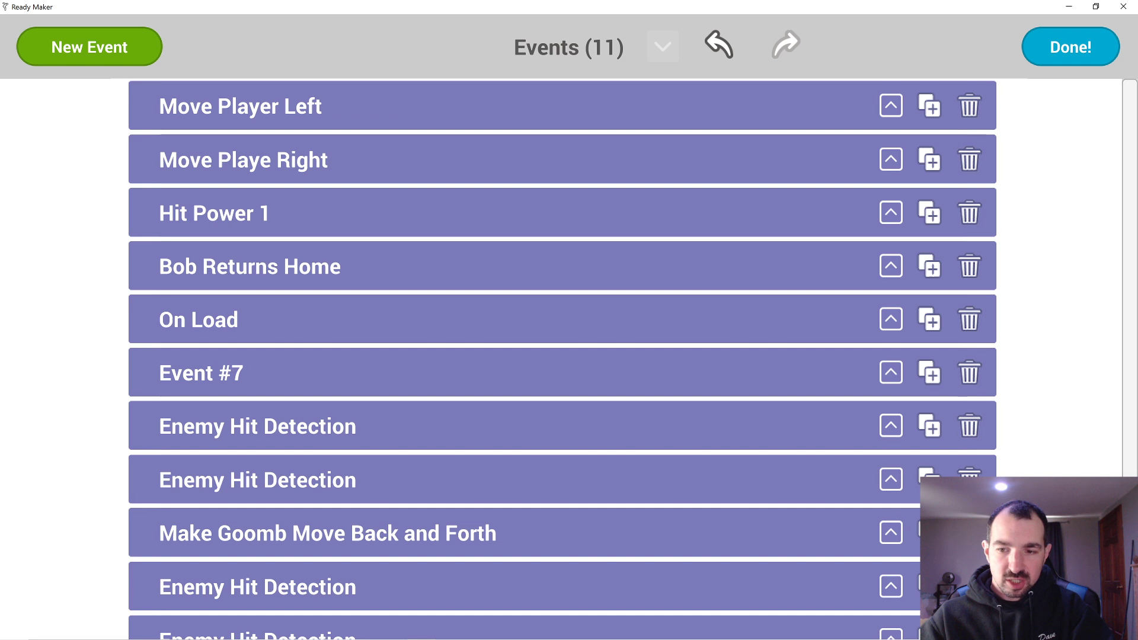
{"action": "scroll", "coordinate": [279, 537], "scroll_direction": "down", "scroll_amount": 3}
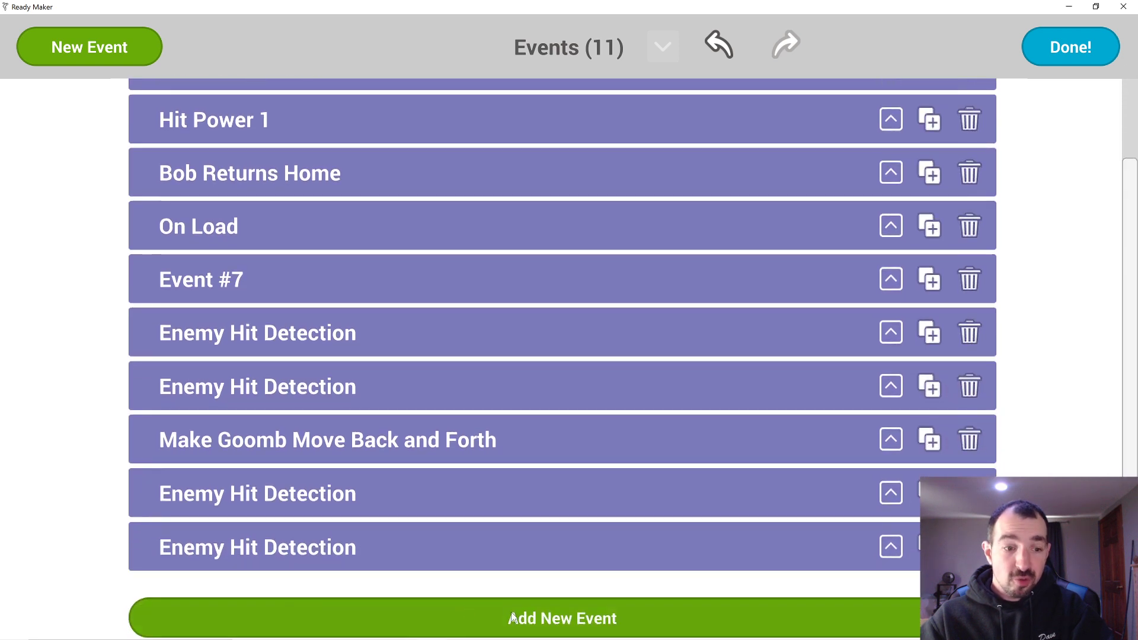
{"action": "left_click", "coordinate": [891, 334]}
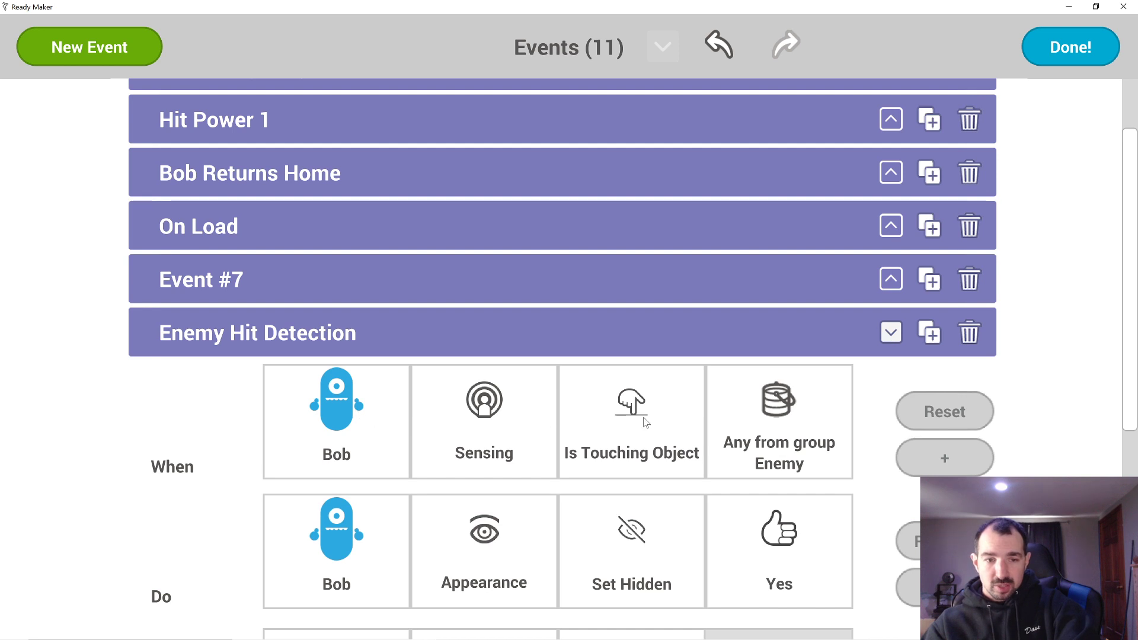
{"action": "scroll", "coordinate": [1125, 406], "scroll_direction": "down", "scroll_amount": 4}
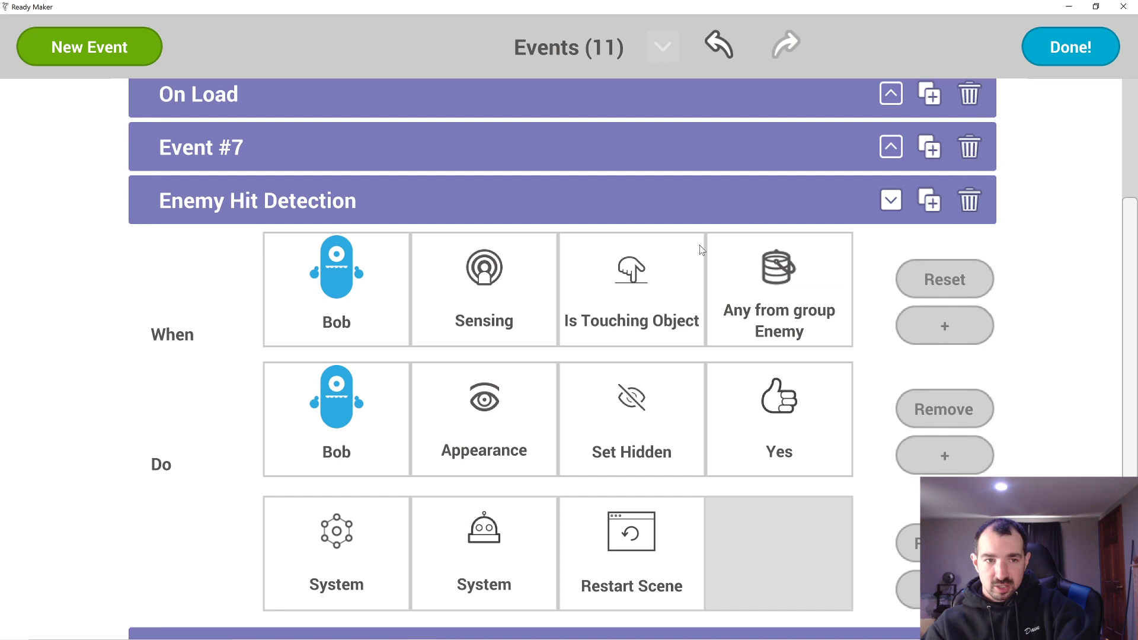
{"action": "left_click", "coordinate": [891, 201]}
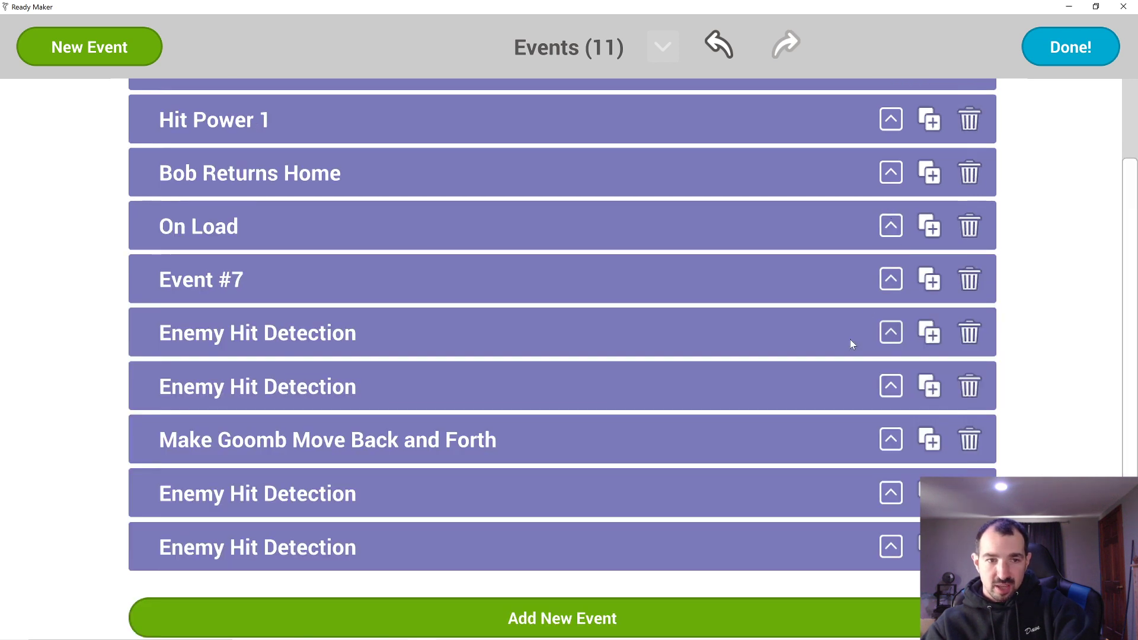
- Inspect the second Enemy Hit Detection event, whose condition has no object, and delete it
{"action": "left_click", "coordinate": [891, 386]}
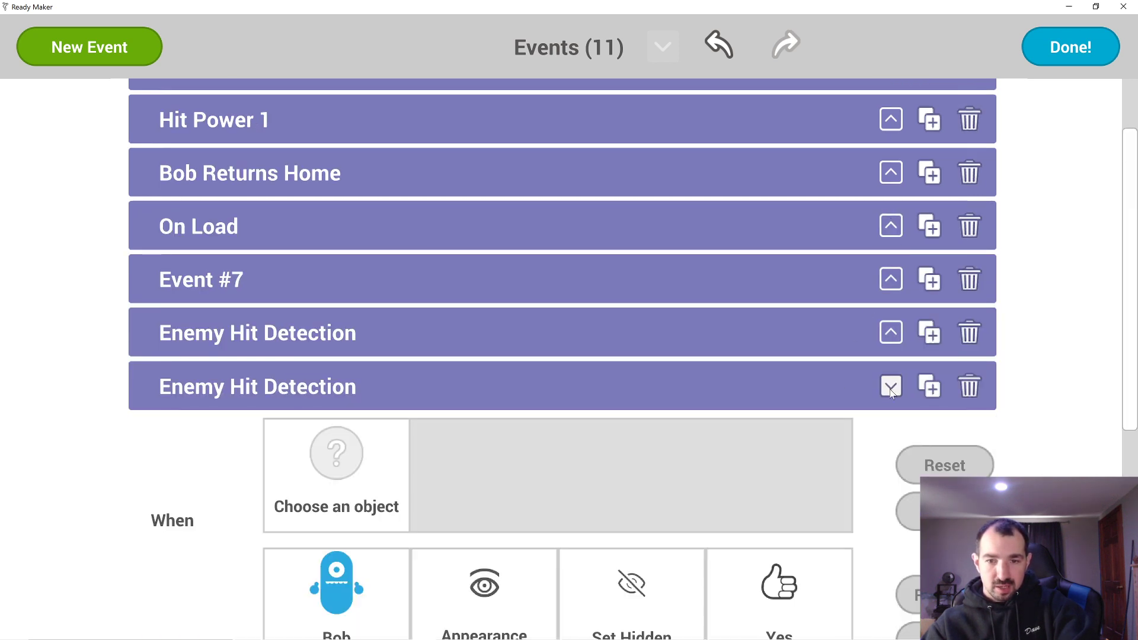
{"action": "left_click", "coordinate": [891, 386]}
{"action": "left_click", "coordinate": [970, 387]}
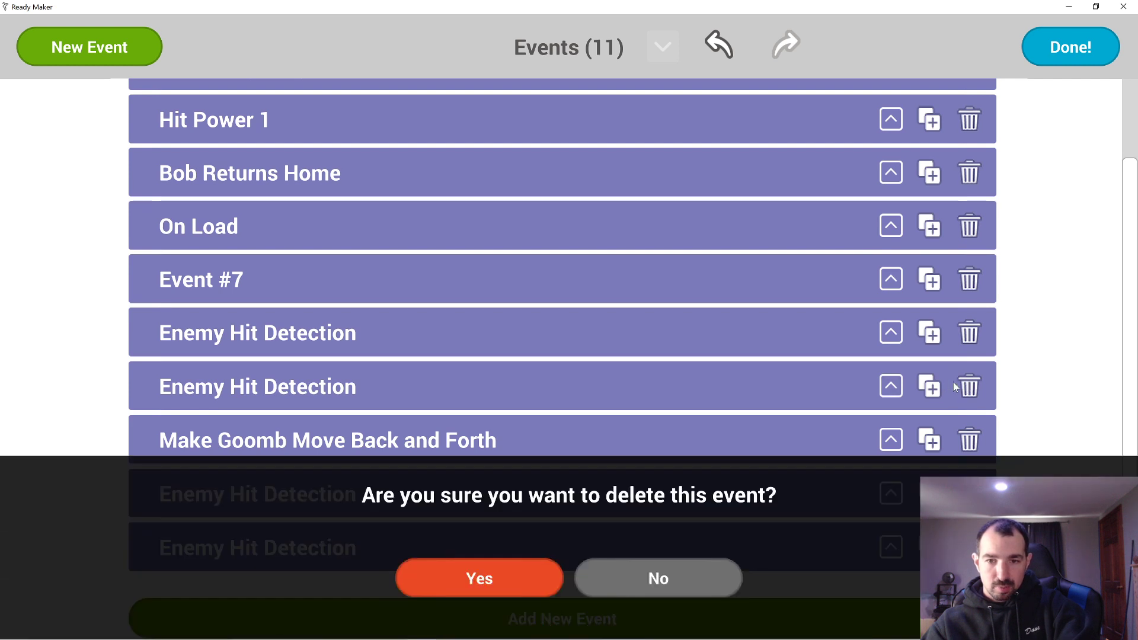
{"action": "left_click", "coordinate": [545, 571]}
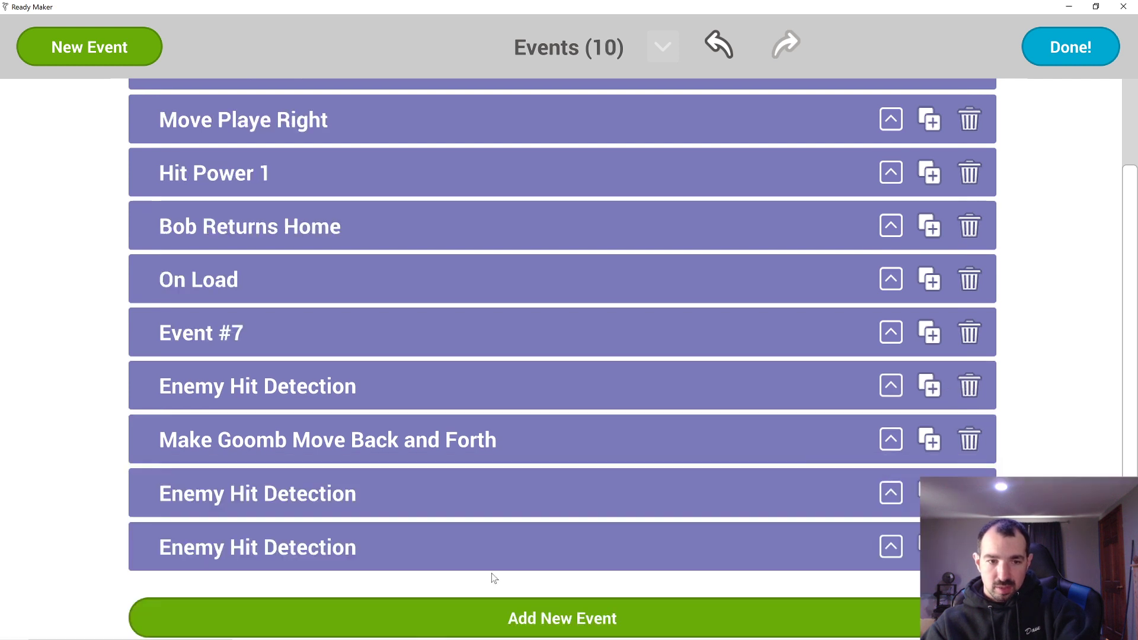
- Delete both Enemy Hit Detection events listed after Make Goomb Move Back and Forth, and close the events
{"action": "left_click", "coordinate": [891, 493]}
{"action": "left_click", "coordinate": [892, 485]}
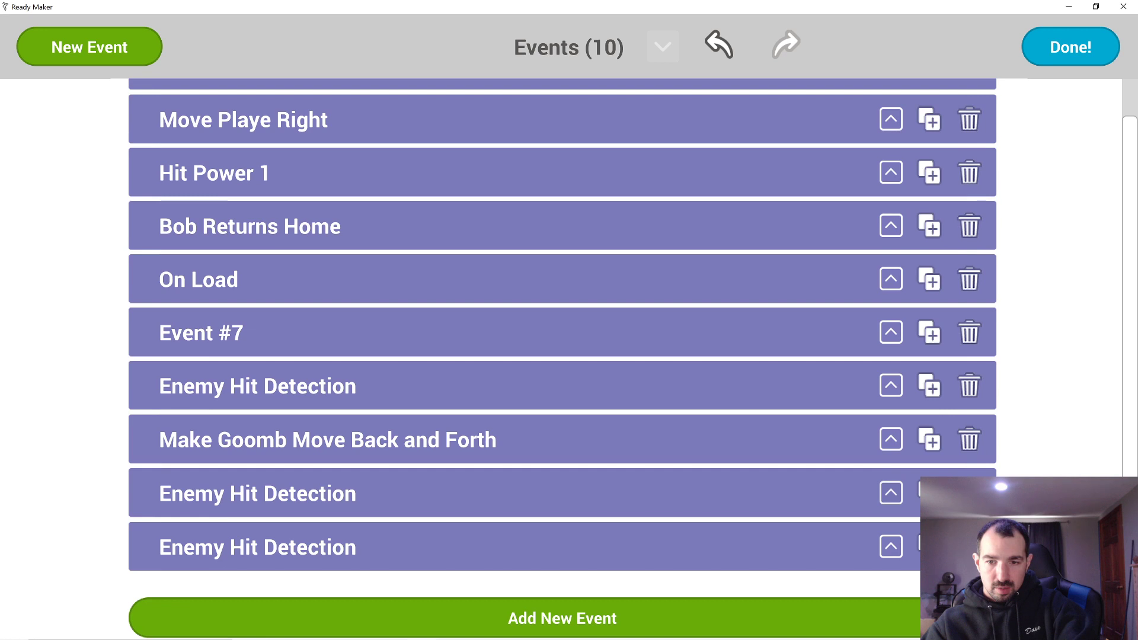
{"action": "left_click", "coordinate": [970, 493]}
{"action": "left_click", "coordinate": [480, 580]}
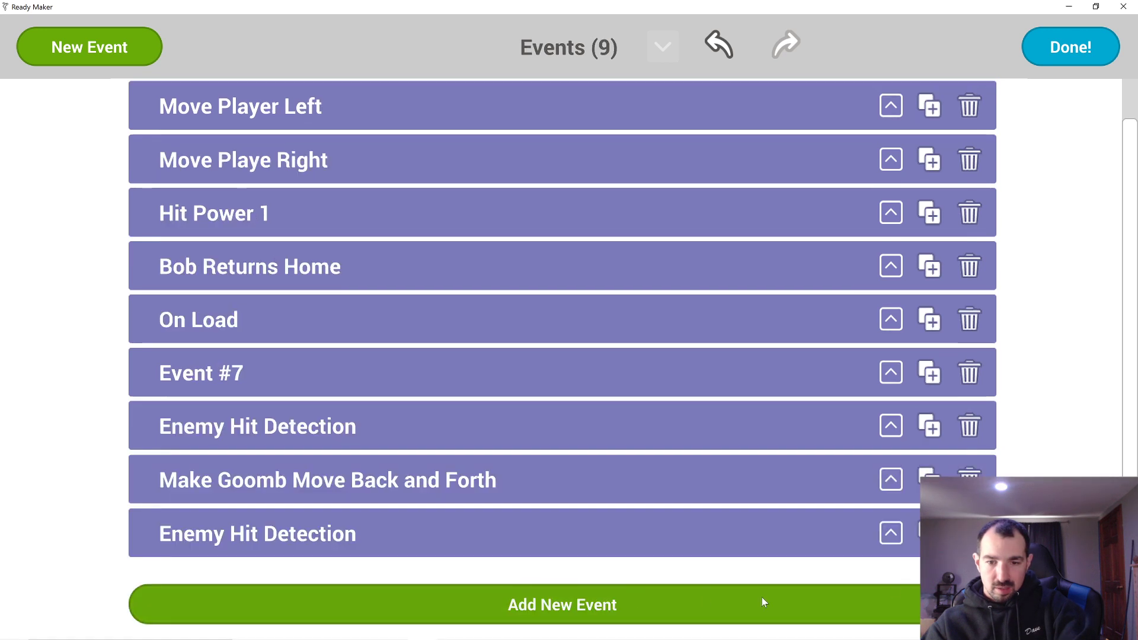
{"action": "left_click", "coordinate": [896, 534]}
{"action": "left_click", "coordinate": [896, 533]}
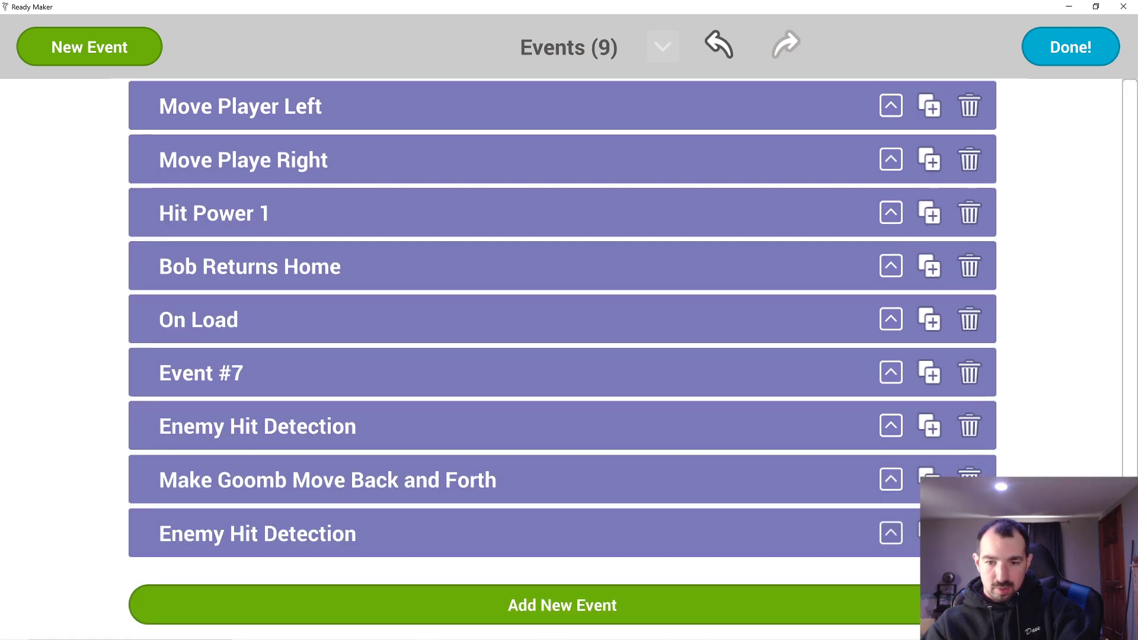
{"action": "left_click", "coordinate": [970, 533]}
{"action": "left_click", "coordinate": [523, 582]}
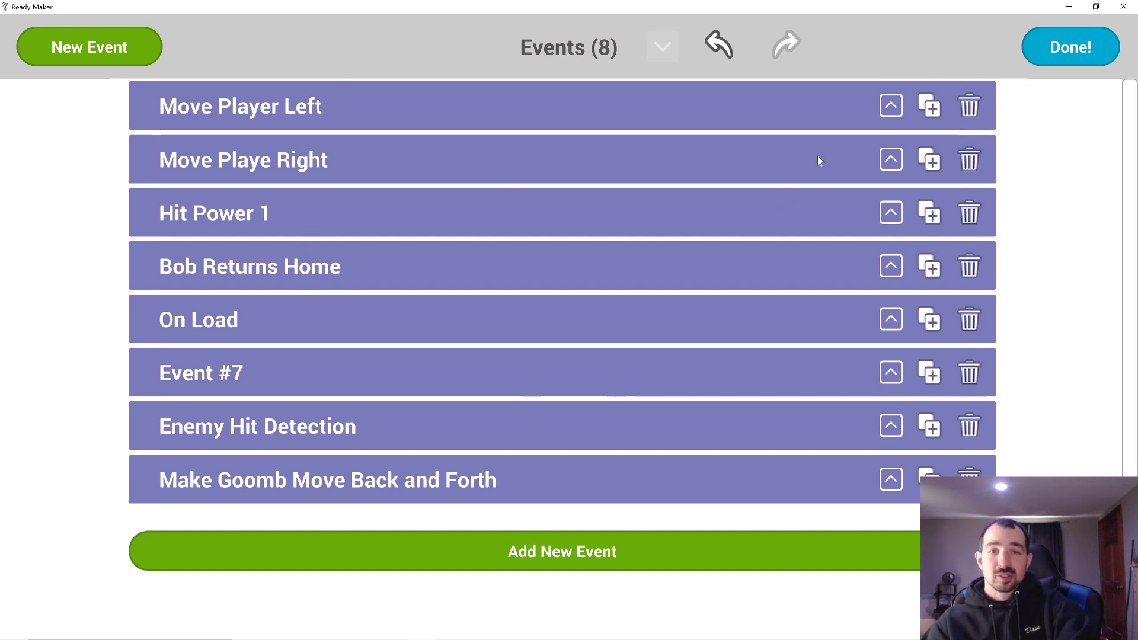
{"action": "left_click", "coordinate": [1071, 47]}
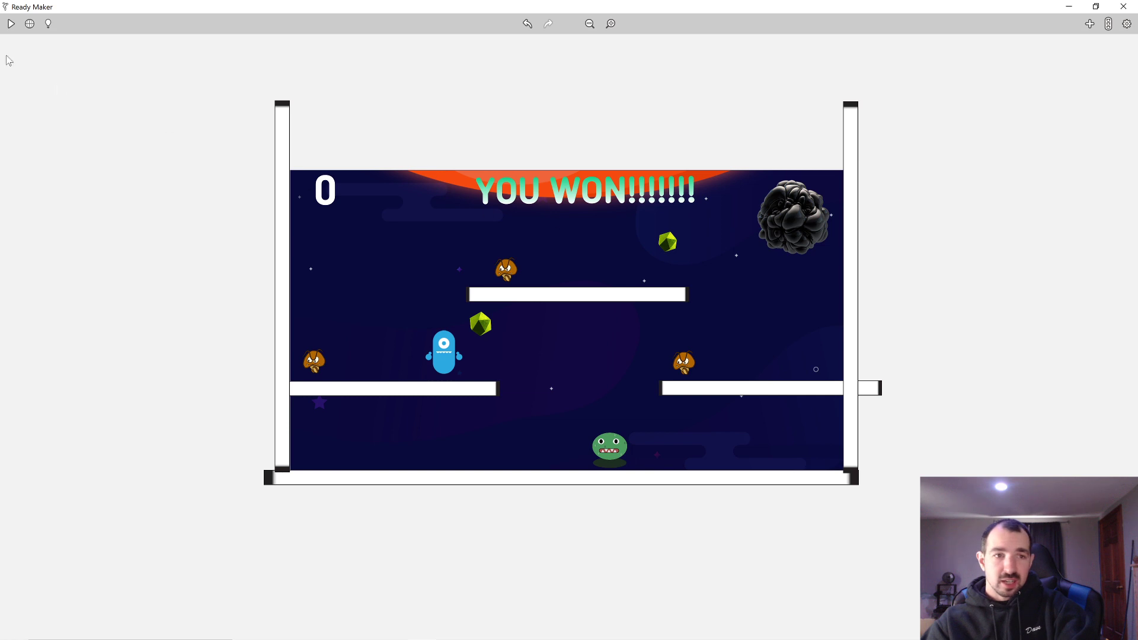
- Playtest the simplified events by running Bob off the lower-left platform into the green monster, and left toward the nearby goomb
{"action": "left_click", "coordinate": [11, 24]}
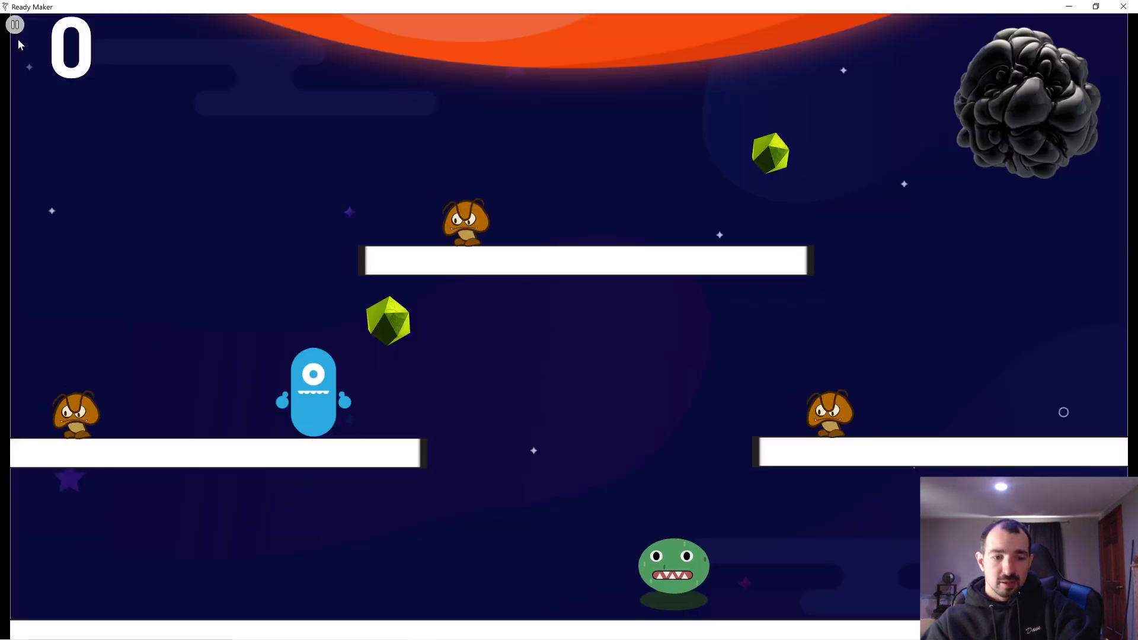
{"action": "key", "text": "Right"}
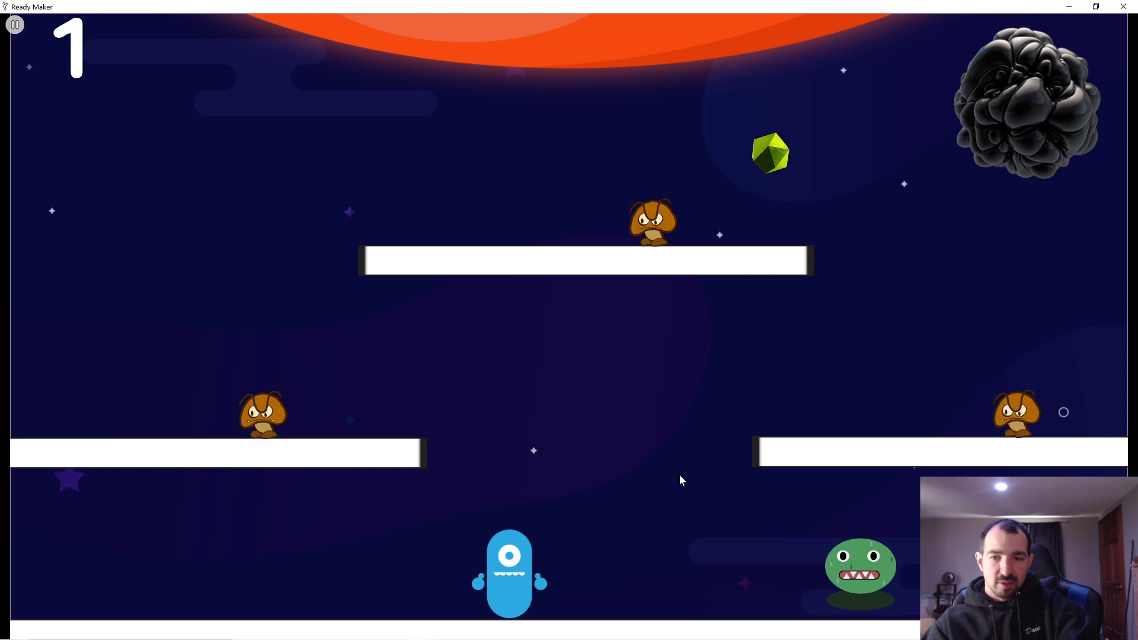
{"action": "key", "text": "Right"}
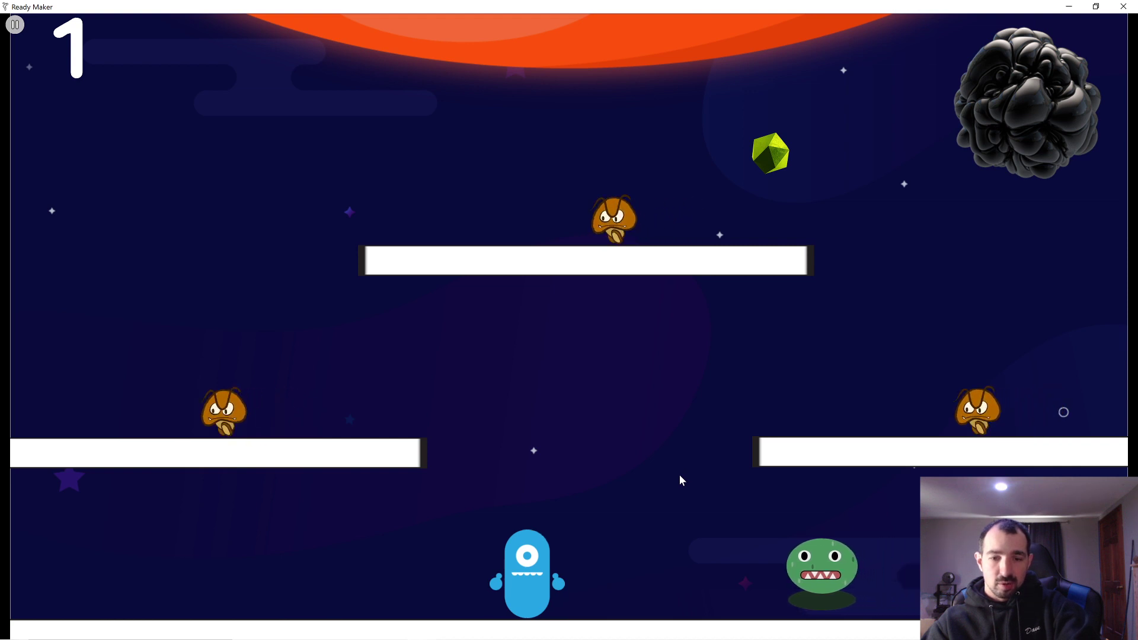
{"action": "key", "text": "Right"}
{"action": "key", "text": "Left"}
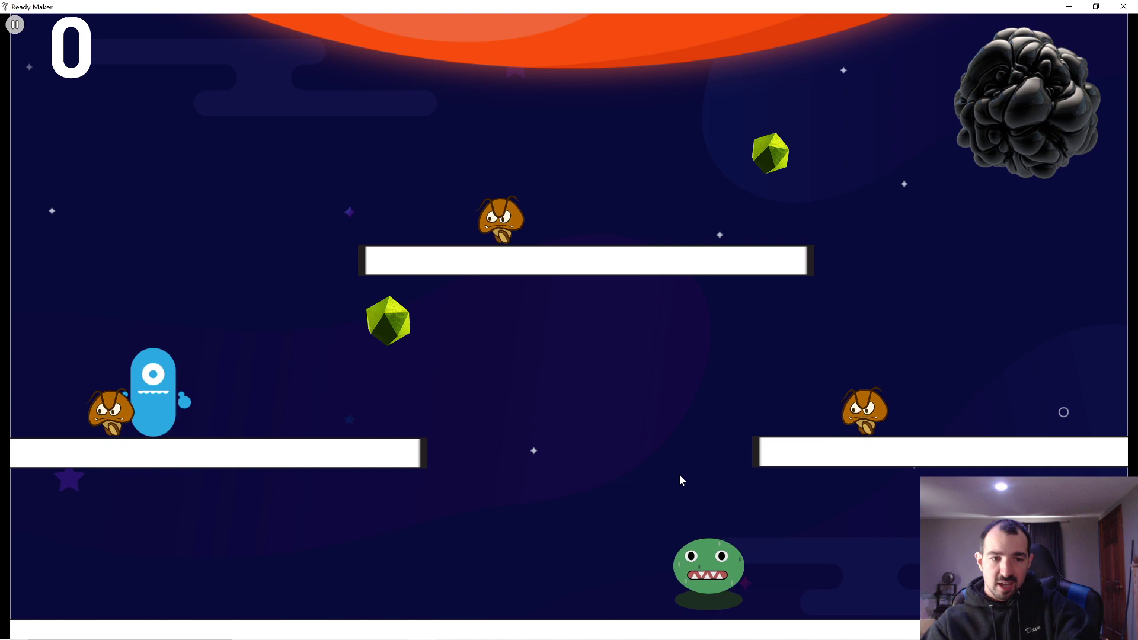
- Test the goomb collision on the lower-left platform, then move Bob right to collect the nearby gem
{"action": "key", "text": "Right"}
{"action": "key", "text": "Up"}
{"action": "key", "text": "Left"}
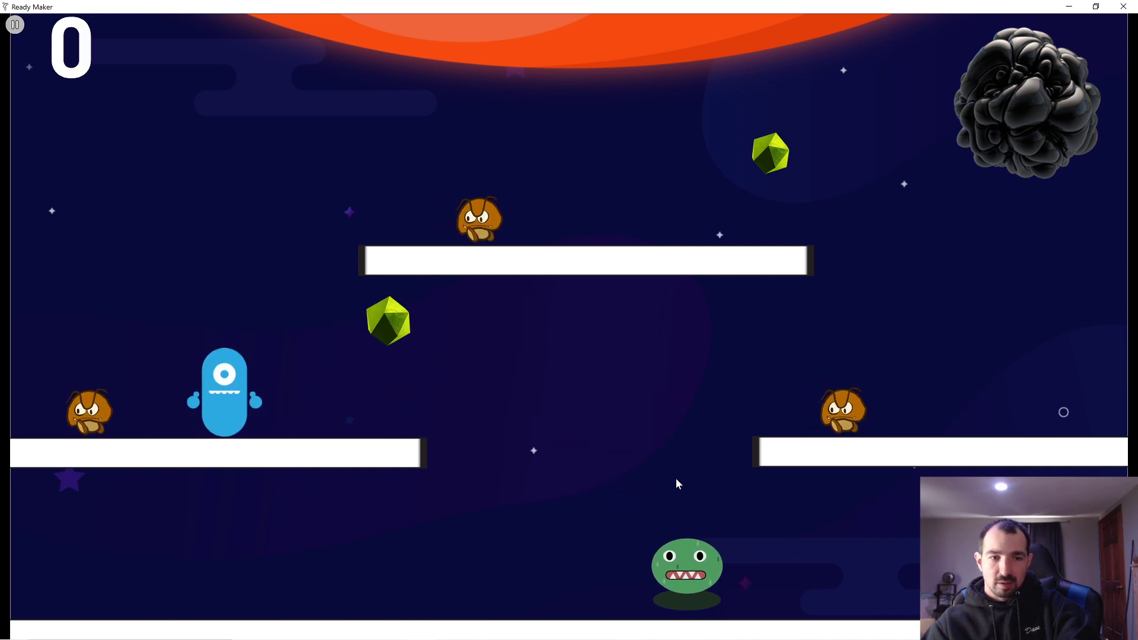
{"action": "key", "text": "Right"}
{"action": "key", "text": "Up"}
{"action": "key", "text": "Left"}
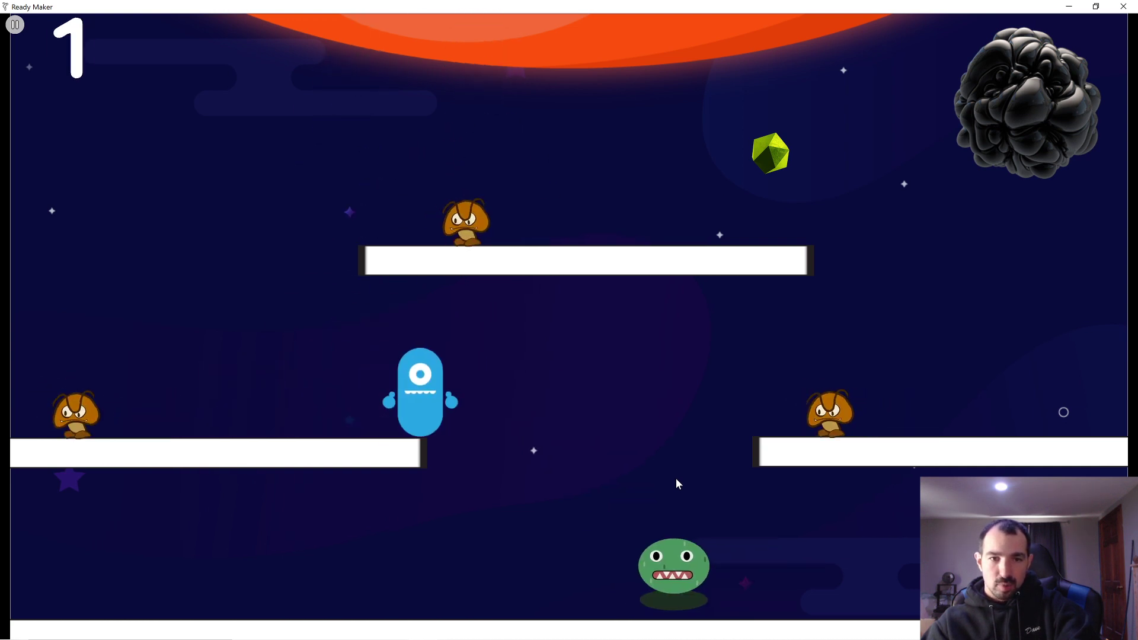
{"action": "key", "text": "Right"}
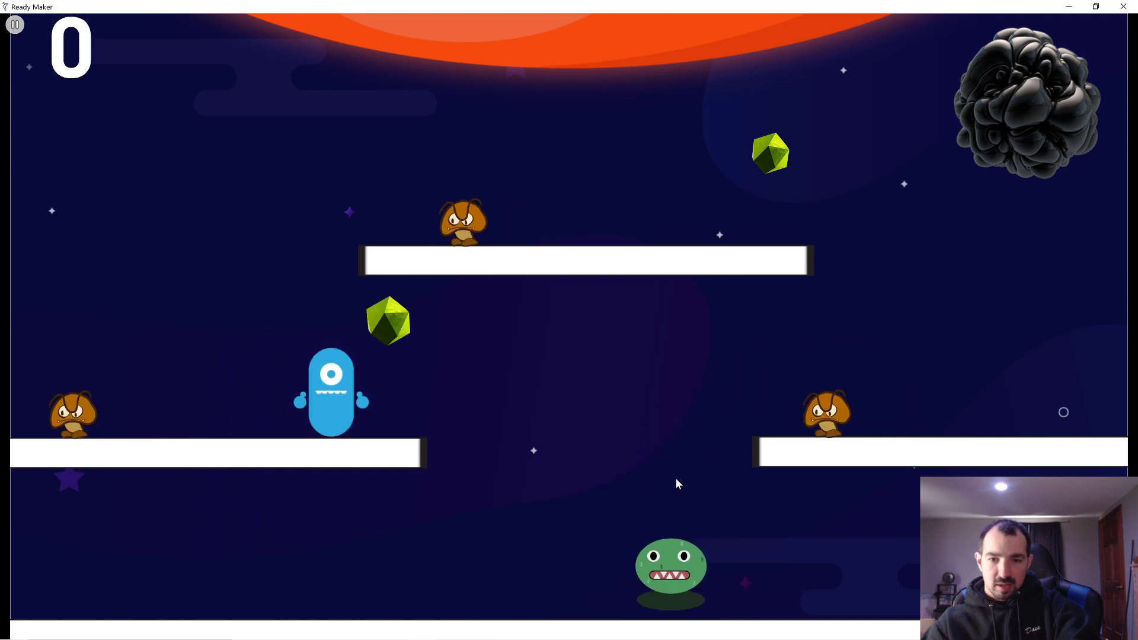
- Collect the lower gem, jump Bob onto the upper platform and over its goomb, and drop toward the lower-right platform
{"action": "key", "text": "Right"}
{"action": "key", "text": "Left"}
{"action": "key", "text": "Up"}
{"action": "key", "text": "Right"}
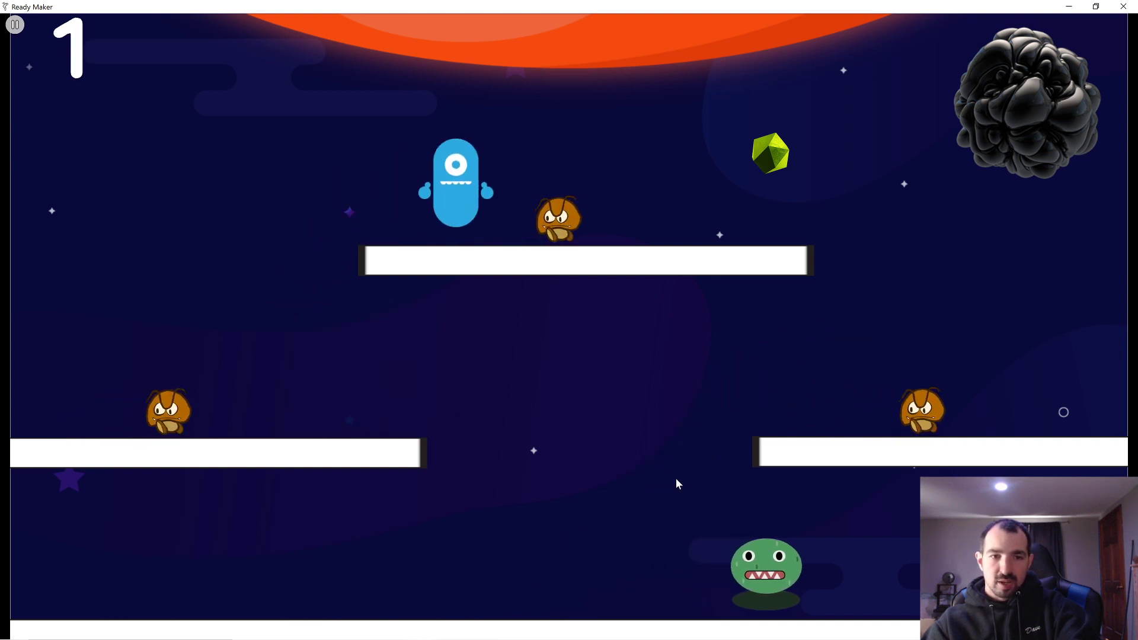
{"action": "key", "text": "Up"}
{"action": "key", "text": "Right"}
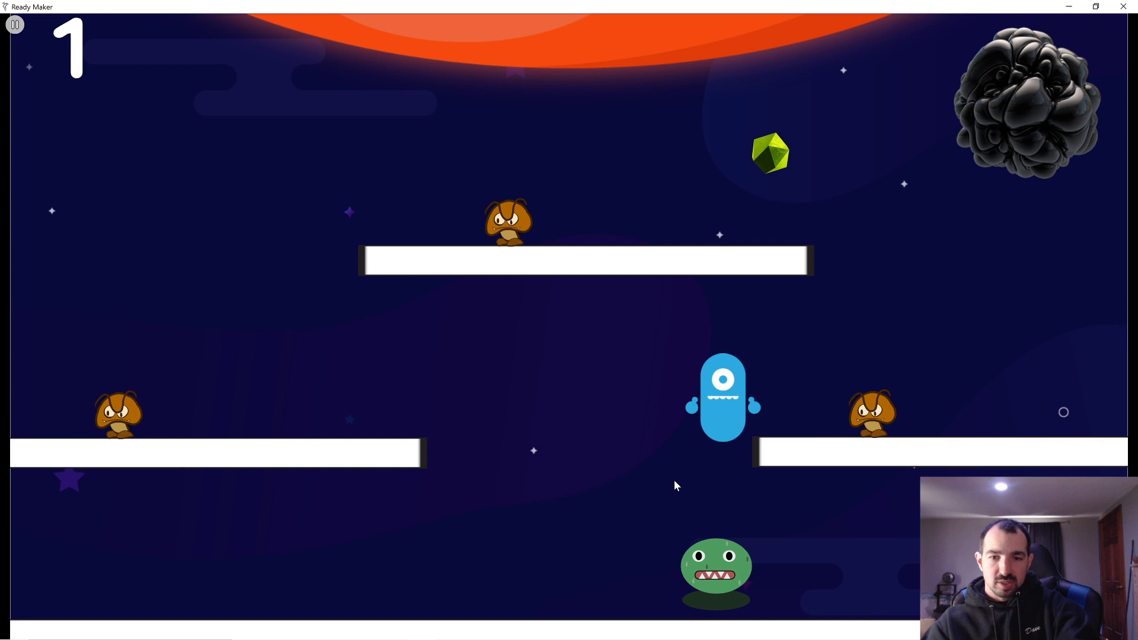
{"action": "key", "text": "Up"}
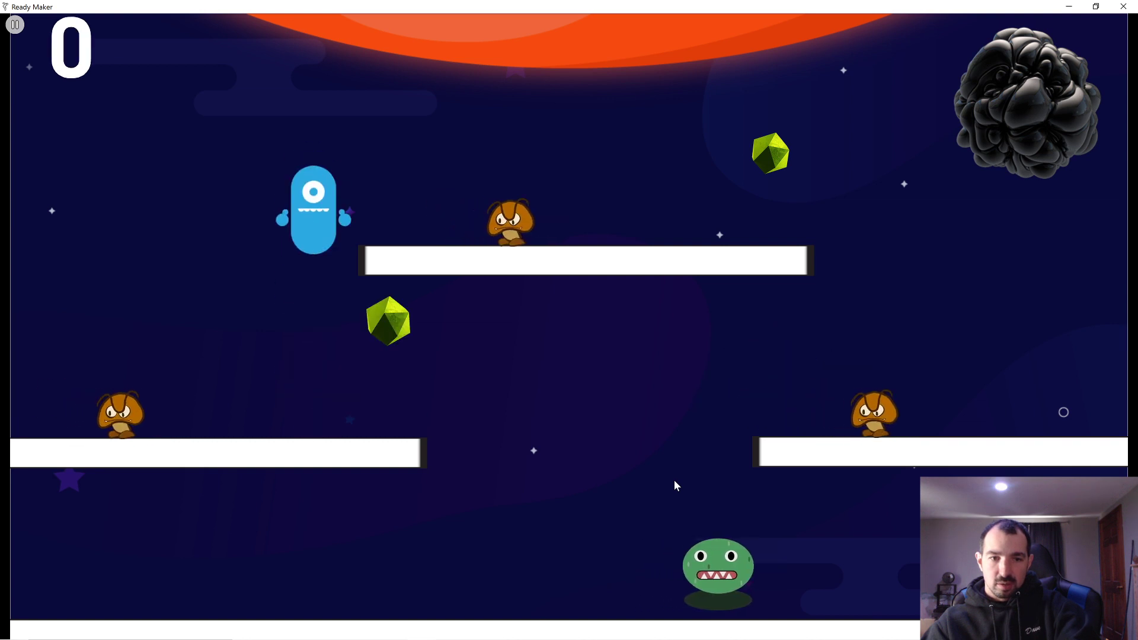
- Replay the level by collecting the lower gem, jumping Bob over the upper platform's goomb, and collecting the upper gem
{"action": "key", "text": "Right"}
{"action": "key", "text": "Left"}
{"action": "key", "text": "Up"}
{"action": "key", "text": "Right"}
{"action": "key", "text": "Right"}
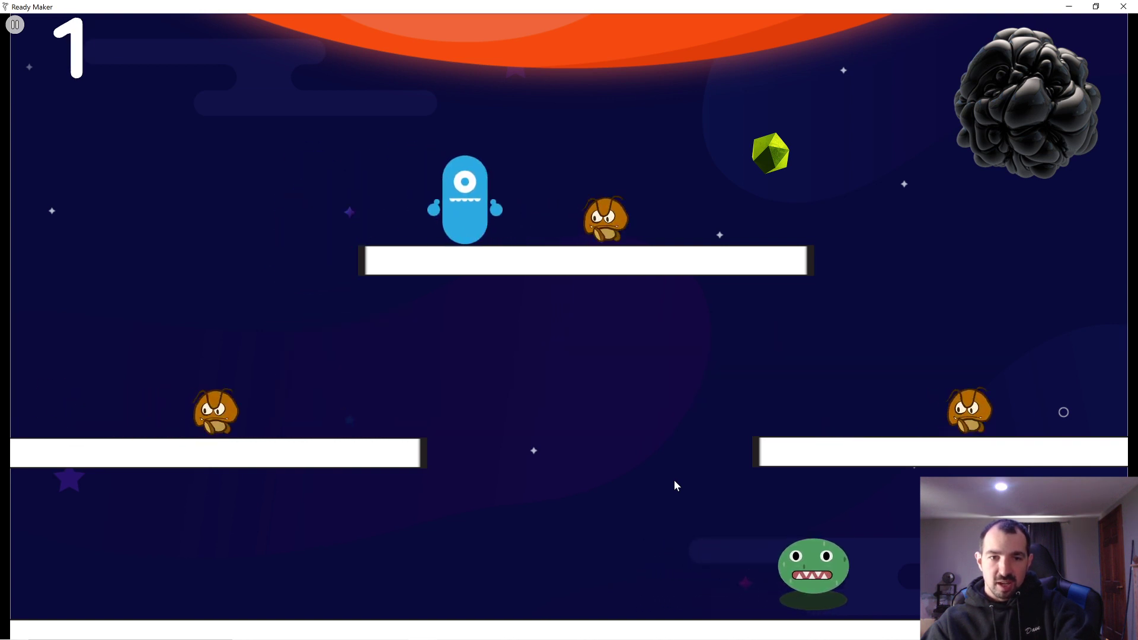
{"action": "key", "text": "Up"}
{"action": "key", "text": "Right"}
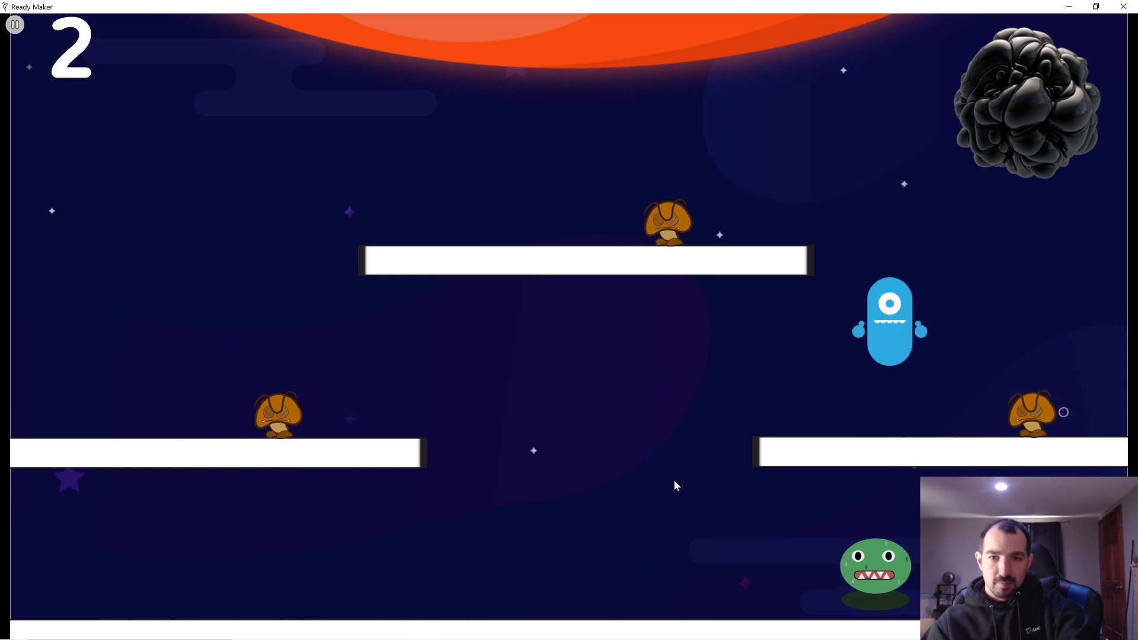